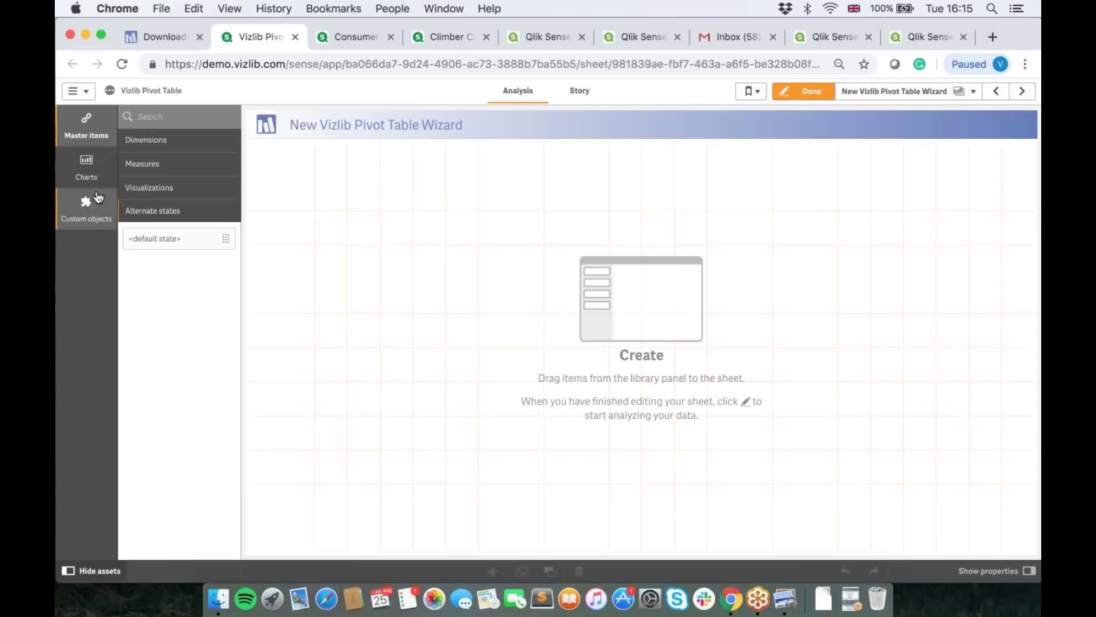
Step: Search custom objects for 'Pivot' and drag the Vizlib Pivot Table from Vizlib Library onto the sheet
{"action": "left_click", "coordinate": [87, 208]}
{"action": "type", "text": "Piv"}
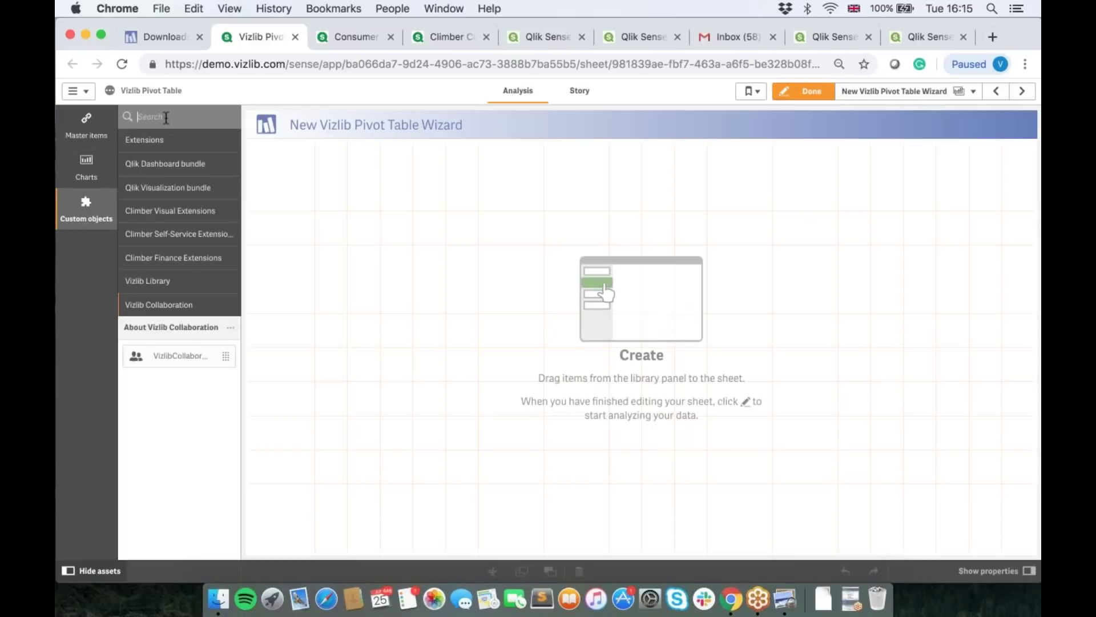
{"action": "type", "text": "ot"}
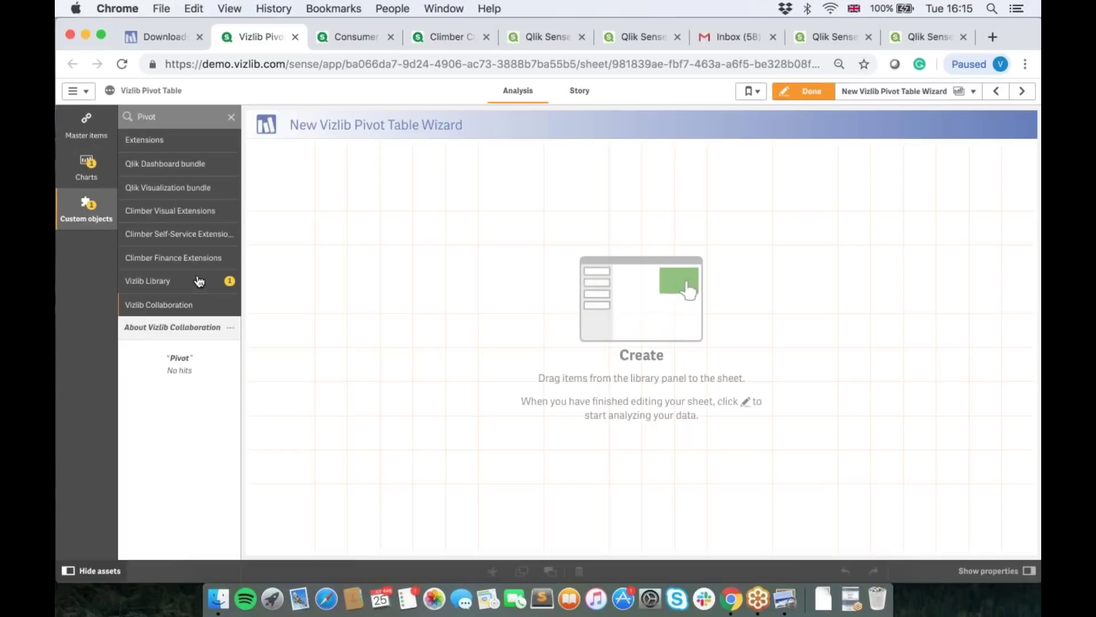
{"action": "left_click", "coordinate": [200, 281]}
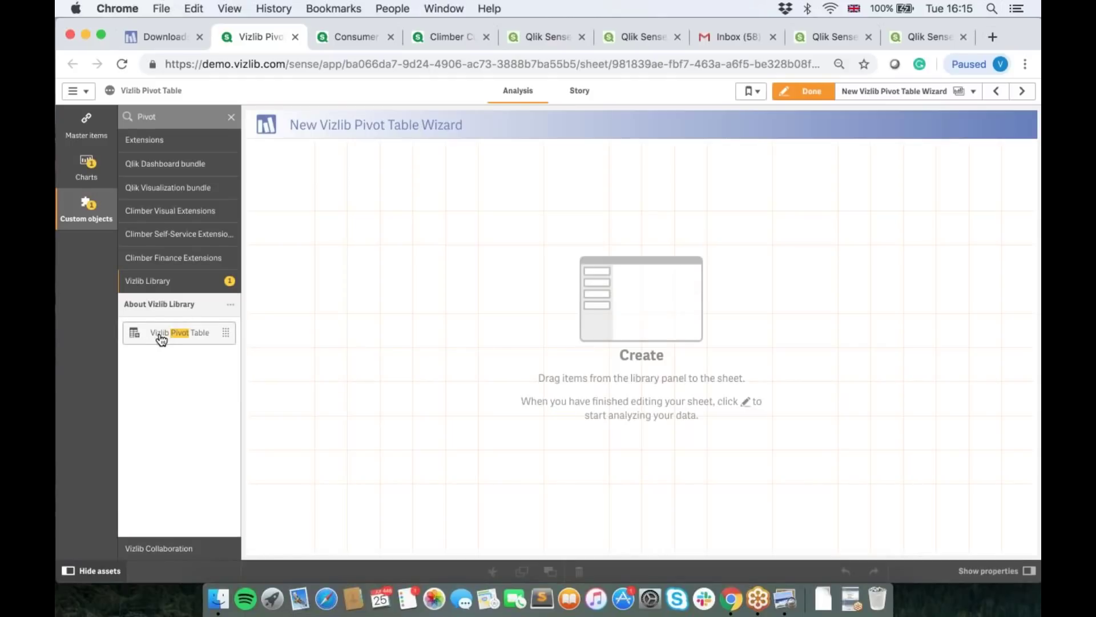
{"action": "left_click_drag", "start_coordinate": [162, 338], "coordinate": [637, 354]}
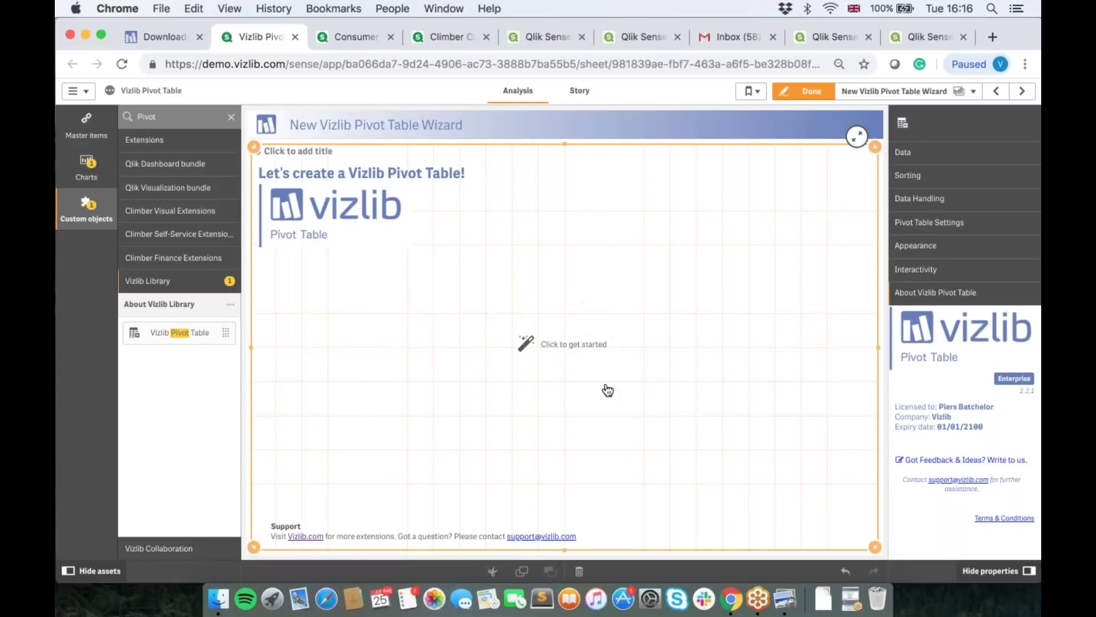
Step: Start the pivot wizard and browse fields, filtering to the Budget table and back to all tables
{"action": "left_click", "coordinate": [531, 347]}
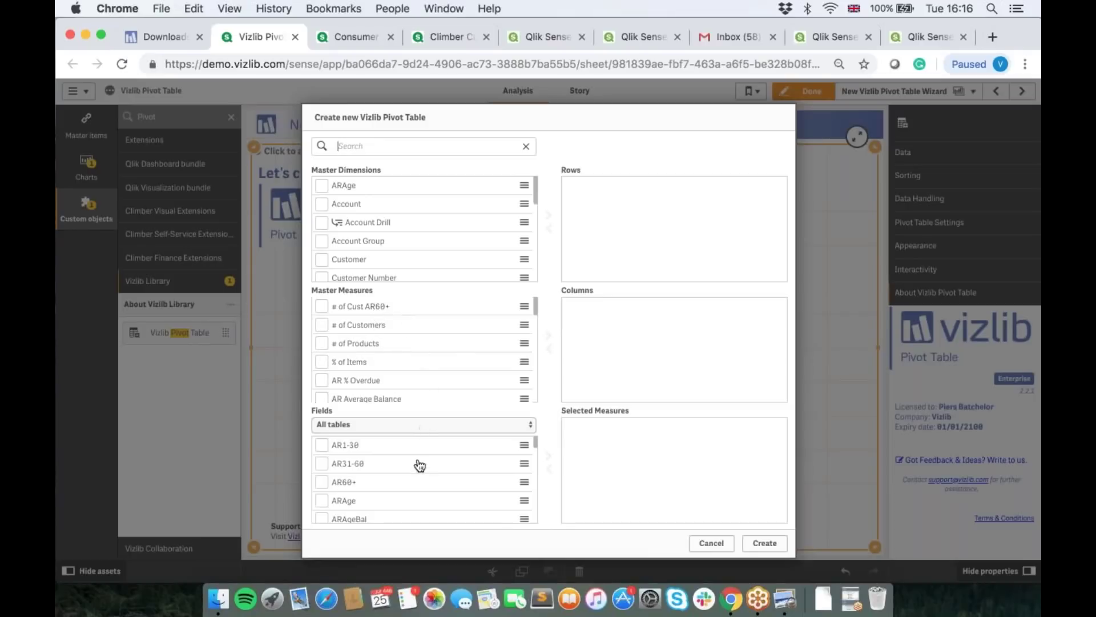
{"action": "scroll", "coordinate": [424, 483], "scroll_direction": "down", "scroll_amount": 3}
{"action": "scroll", "coordinate": [425, 484], "scroll_direction": "down", "scroll_amount": 1}
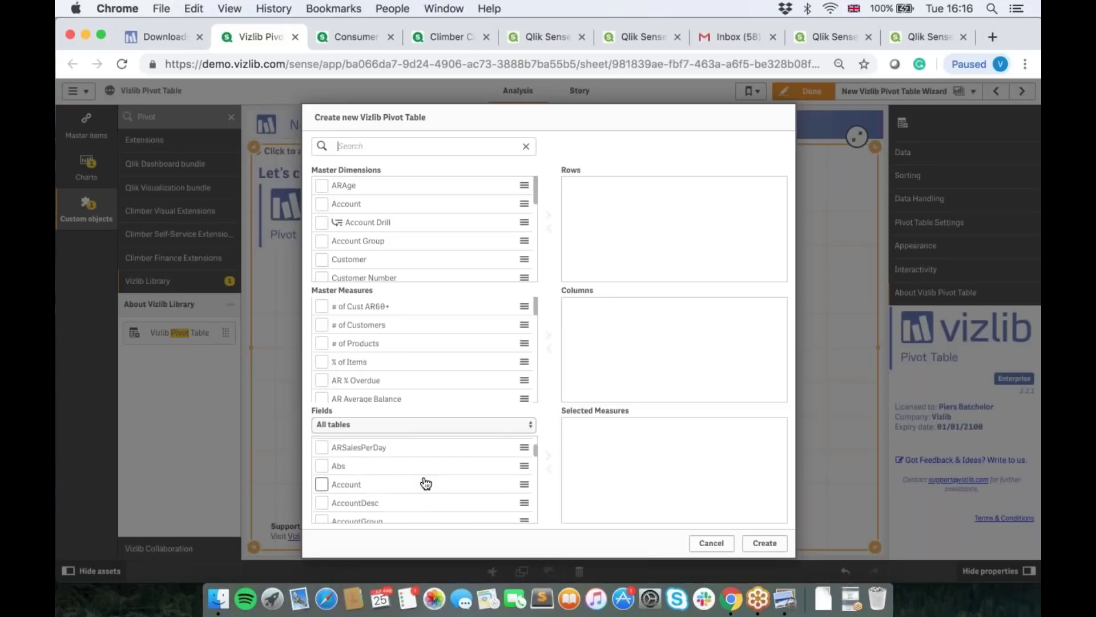
{"action": "scroll", "coordinate": [425, 484], "scroll_direction": "down", "scroll_amount": 15}
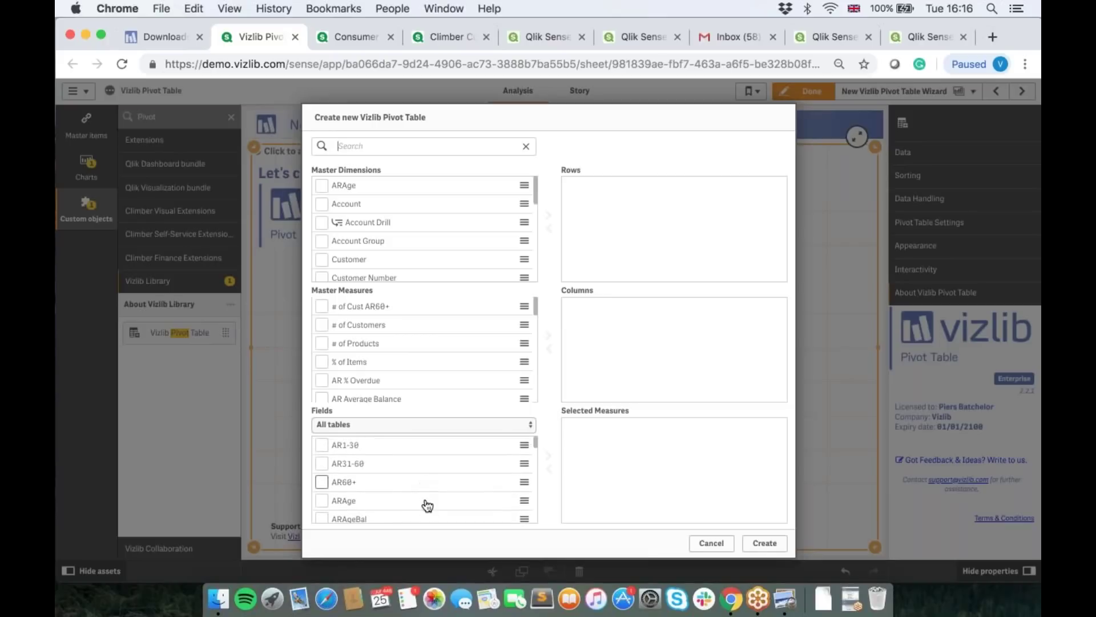
{"action": "scroll", "coordinate": [426, 491], "scroll_direction": "up", "scroll_amount": 5}
{"action": "left_click", "coordinate": [420, 424]}
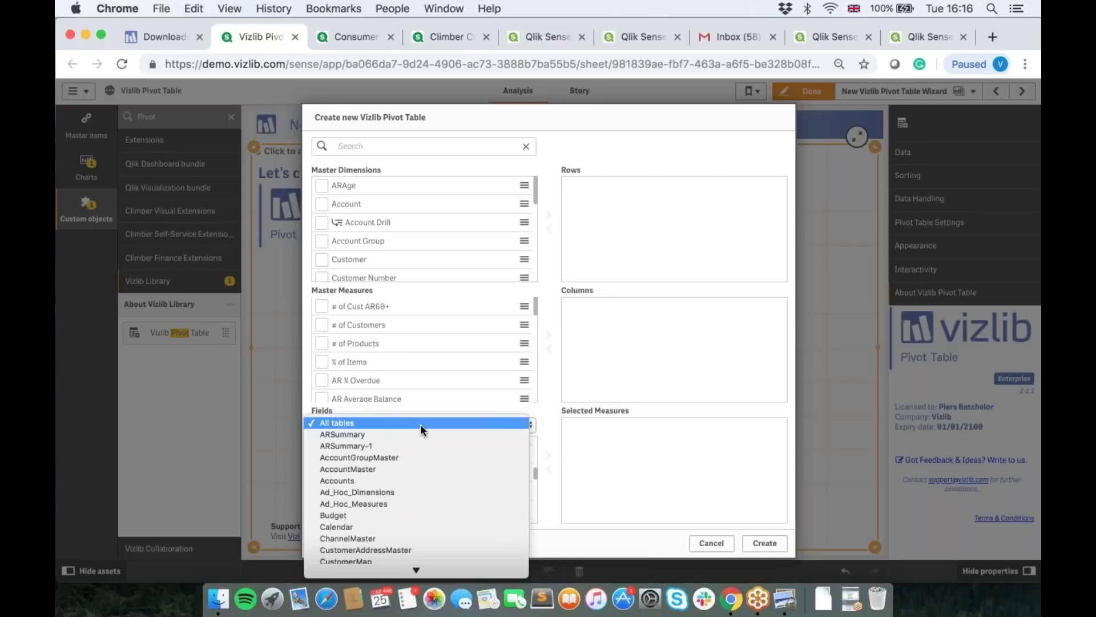
{"action": "left_click", "coordinate": [383, 514]}
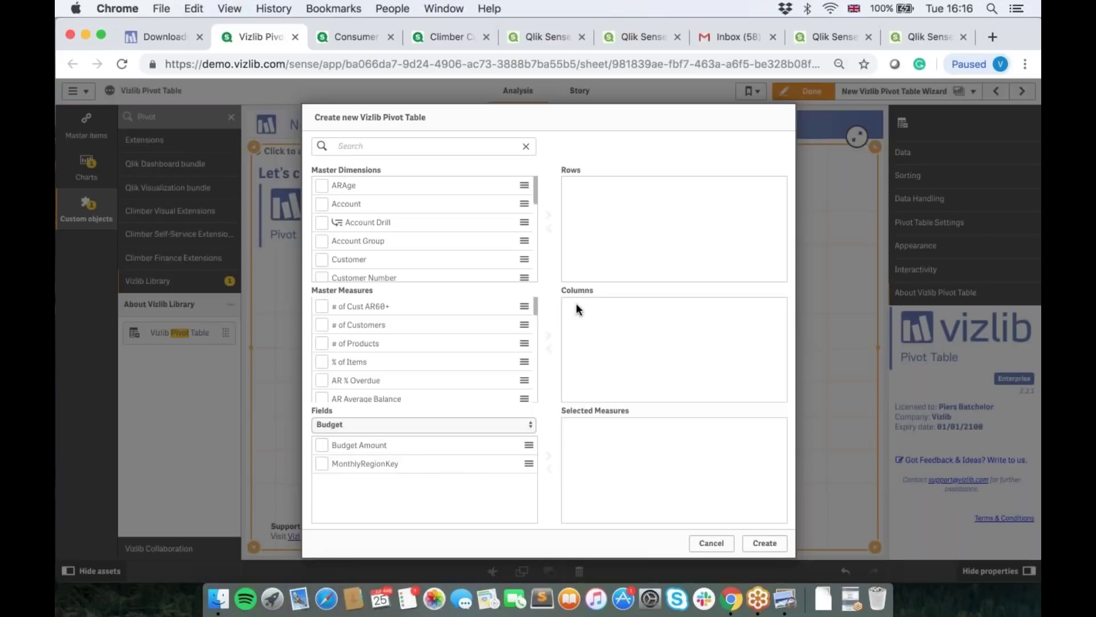
{"action": "left_click", "coordinate": [458, 430]}
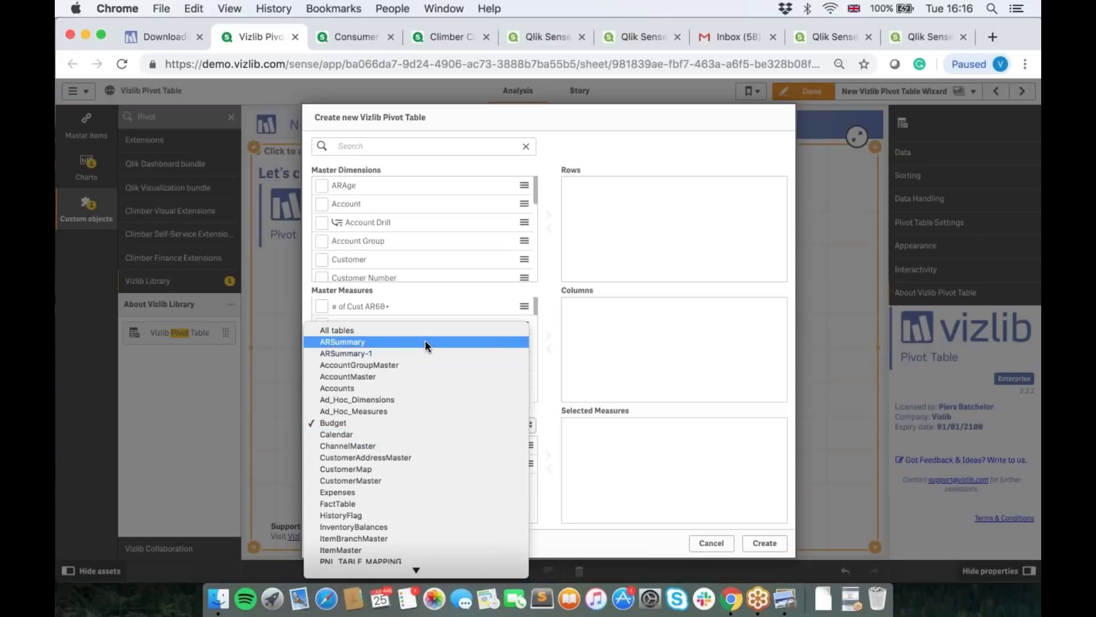
{"action": "left_click", "coordinate": [412, 330]}
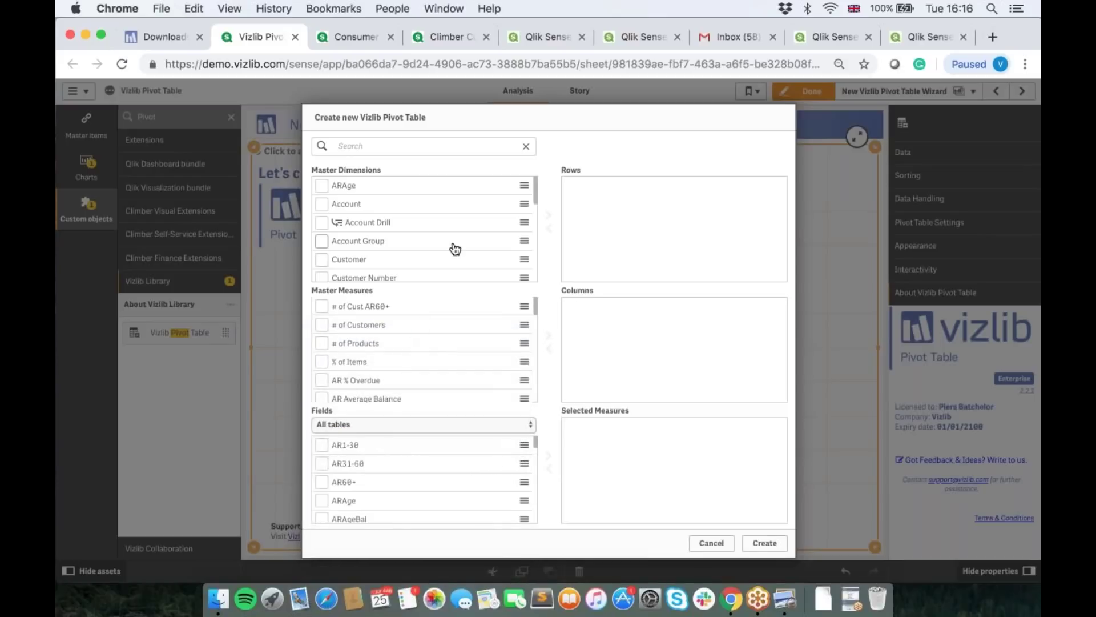
{"action": "scroll", "coordinate": [397, 260], "scroll_direction": "down", "scroll_amount": 5}
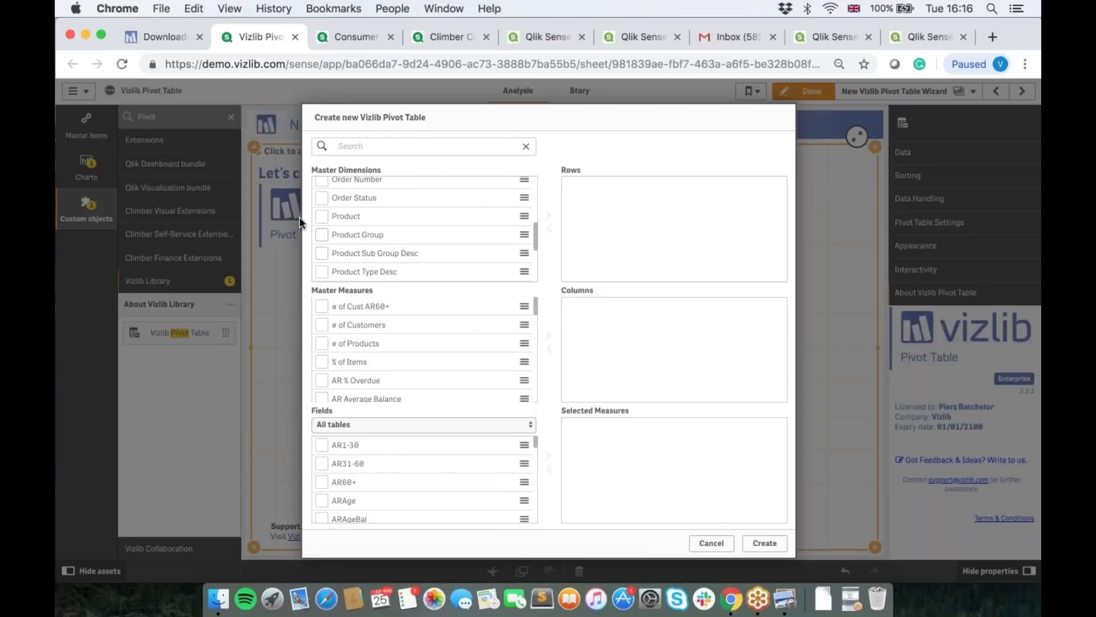
Step: Make Product, Product Group, Product Type Desc and Product Sub Group Desc the table rows
{"action": "left_click", "coordinate": [322, 216]}
{"action": "left_click", "coordinate": [322, 236]}
{"action": "left_click", "coordinate": [323, 273]}
{"action": "left_click", "coordinate": [322, 253]}
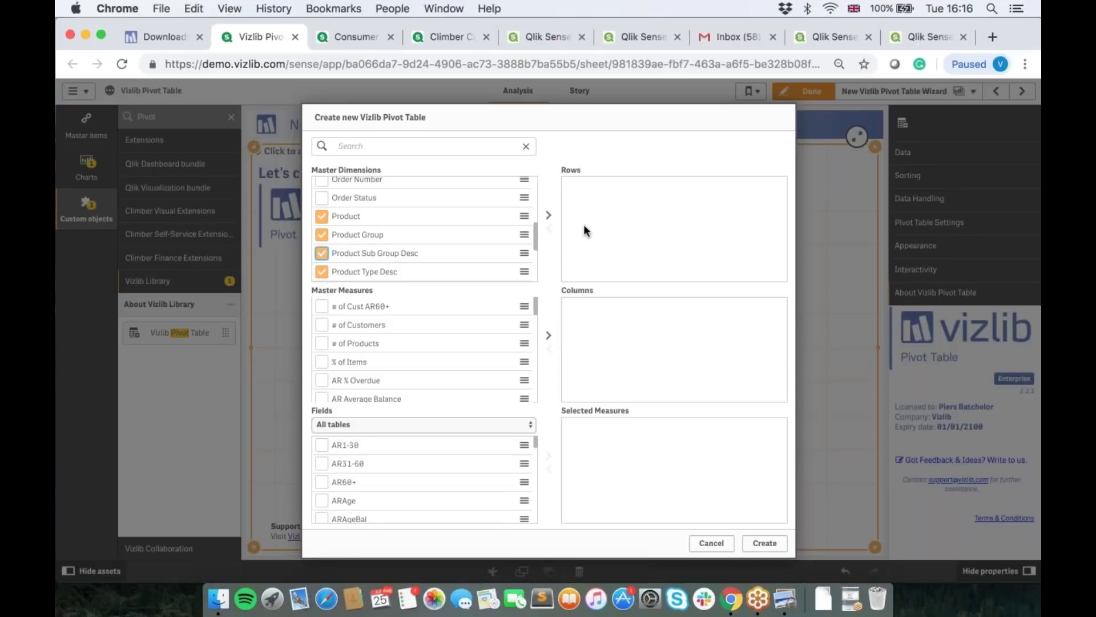
{"action": "left_click", "coordinate": [548, 216]}
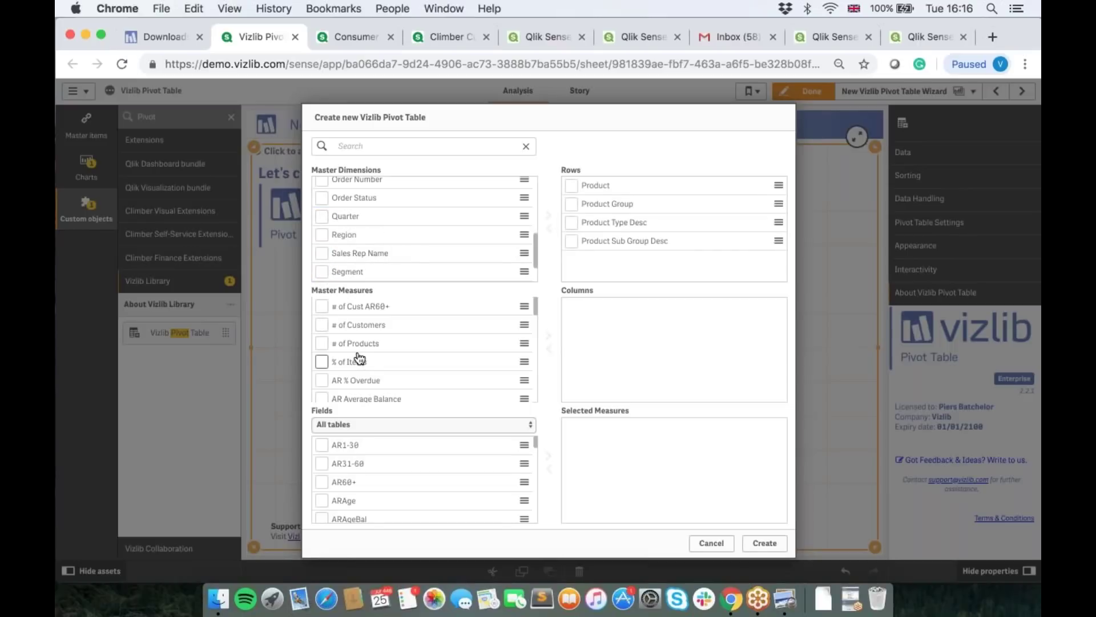
Step: Add the # of Cust AR60+, # of Products and # of Customers measures, and put Month in Columns
{"action": "left_click", "coordinate": [321, 306]}
{"action": "left_click", "coordinate": [322, 343]}
{"action": "left_click", "coordinate": [321, 324]}
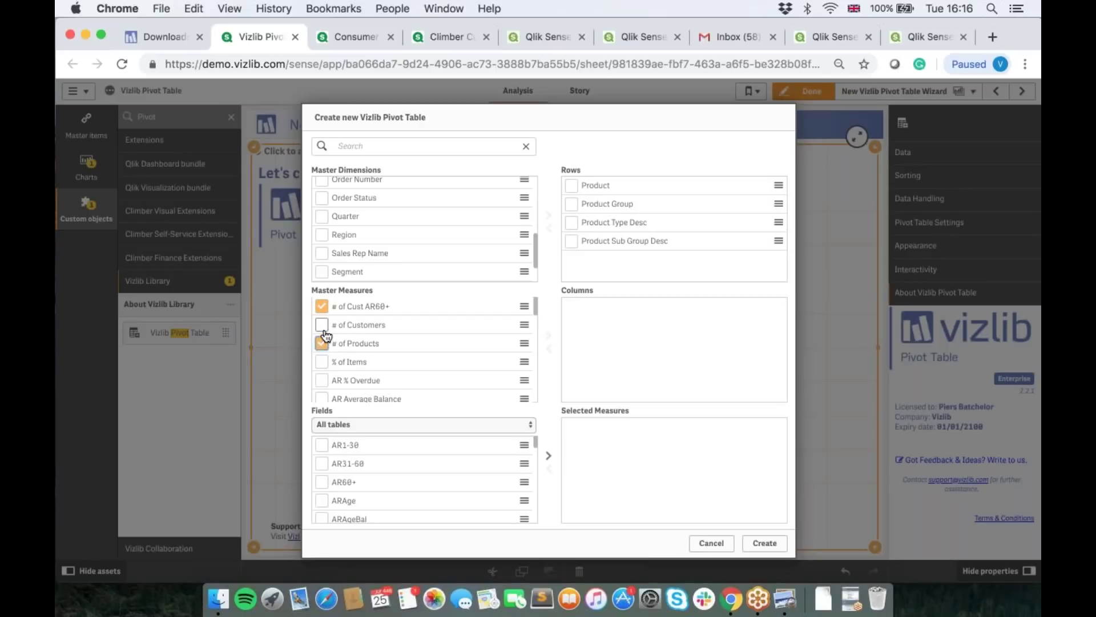
{"action": "left_click", "coordinate": [547, 451]}
{"action": "left_click", "coordinate": [383, 145]}
{"action": "type", "text": "Month"}
{"action": "left_click_drag", "start_coordinate": [341, 186], "coordinate": [615, 318]}
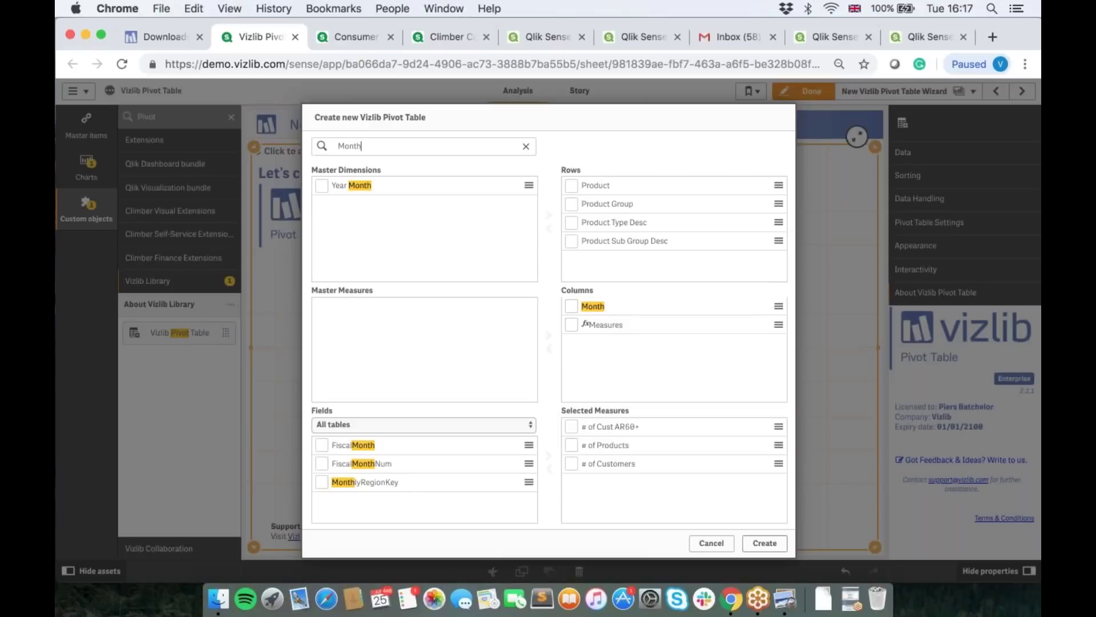
Step: Create the pivot table, then reopen its setup dialog to review it and close it
{"action": "left_click", "coordinate": [765, 543]}
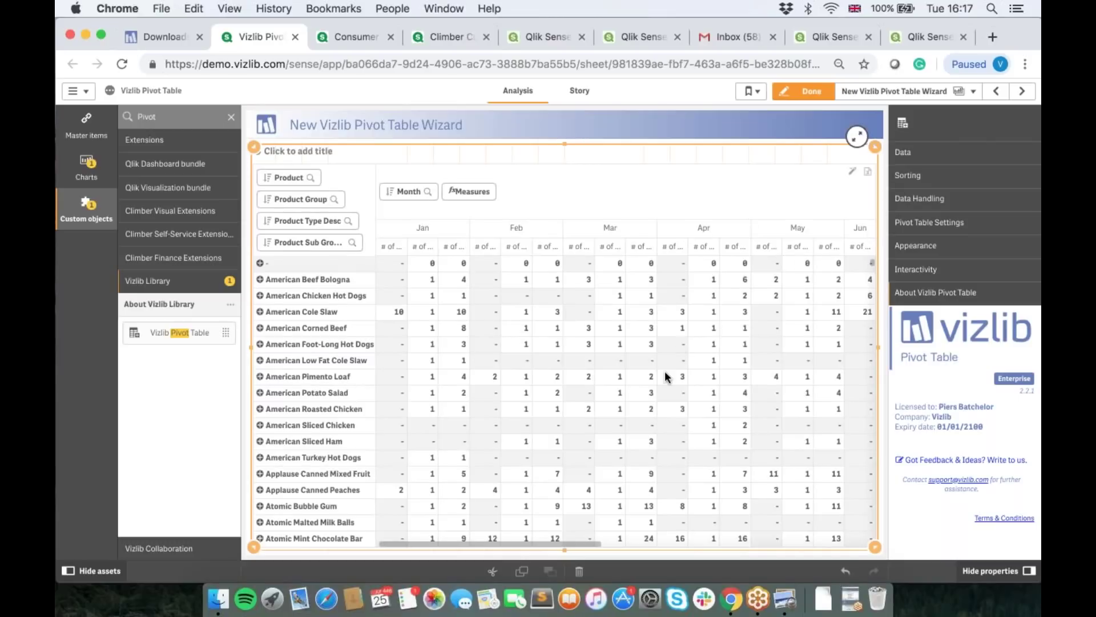
{"action": "left_click", "coordinate": [853, 172]}
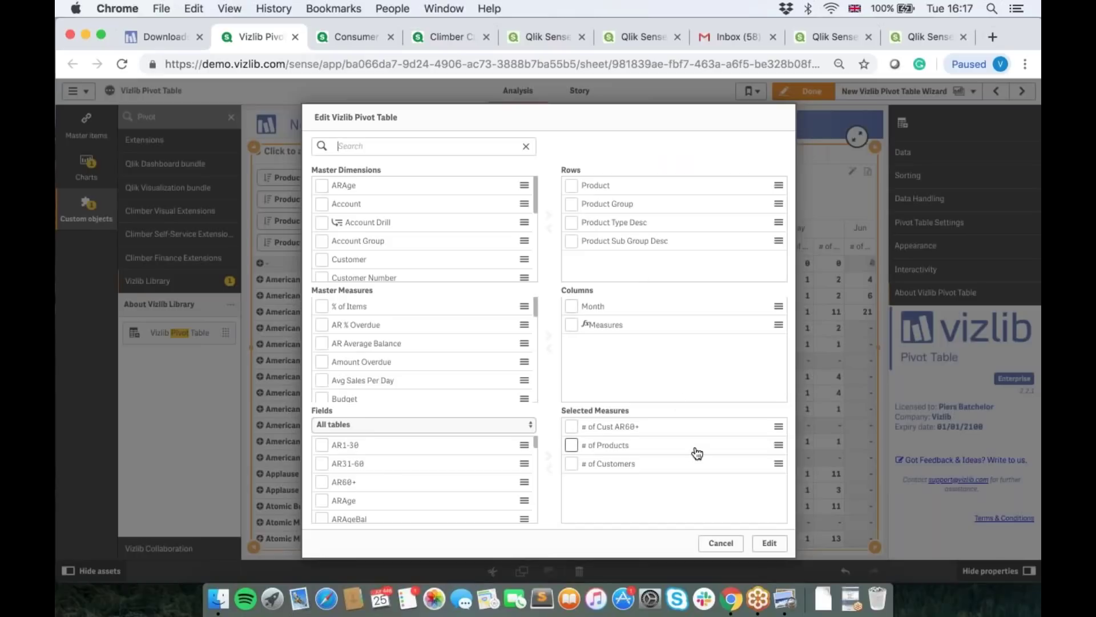
{"action": "left_click", "coordinate": [722, 543]}
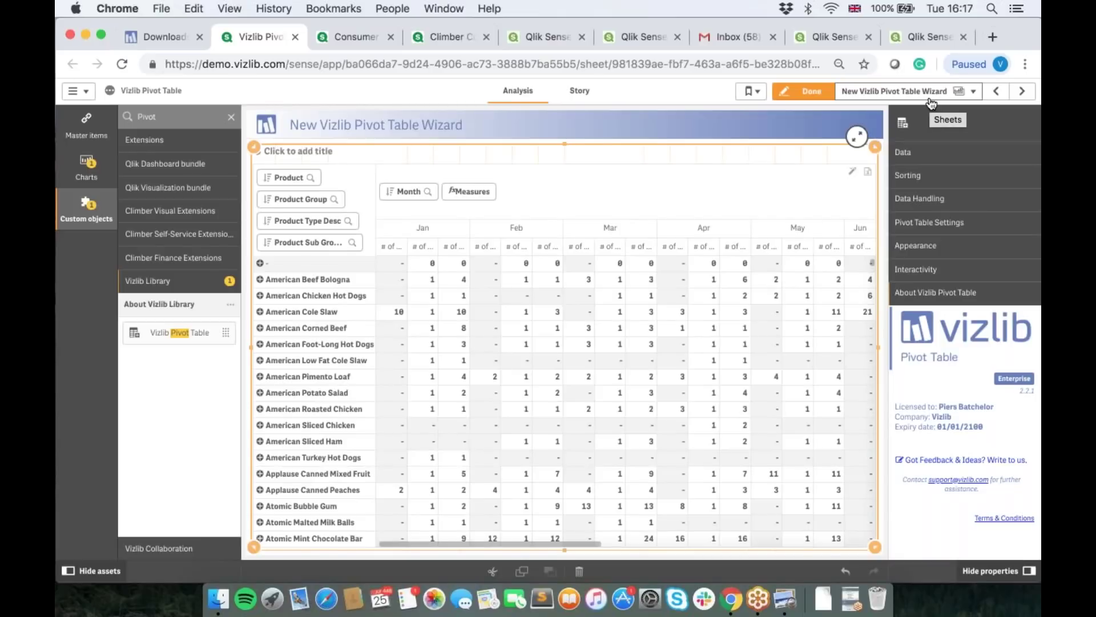
{"action": "left_click", "coordinate": [931, 102]}
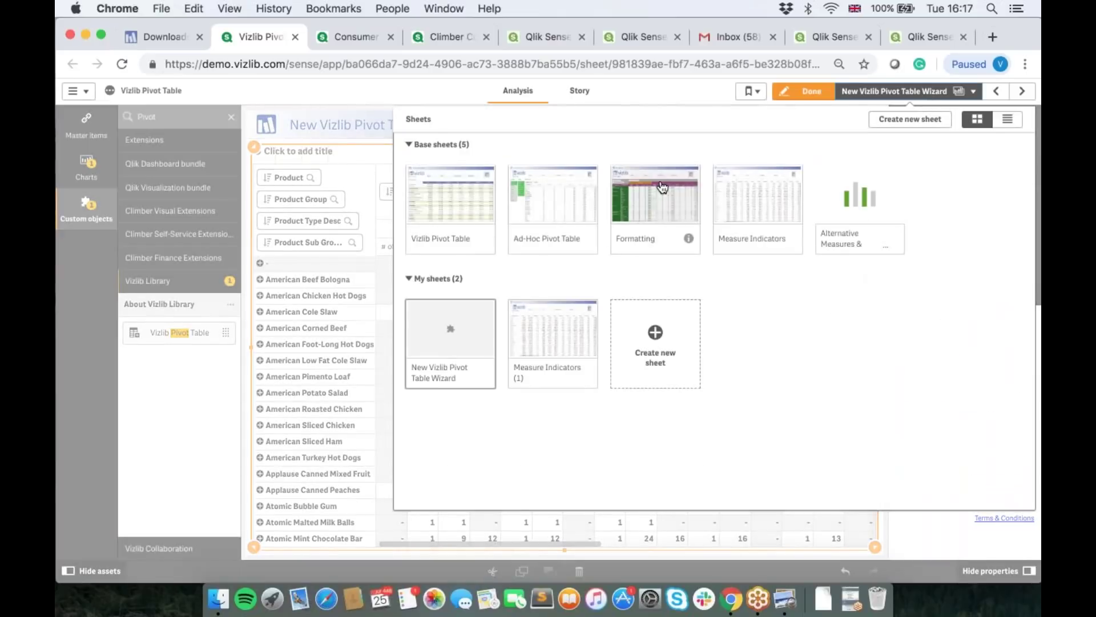
{"action": "left_click", "coordinate": [663, 187]}
{"action": "left_click", "coordinate": [876, 93]}
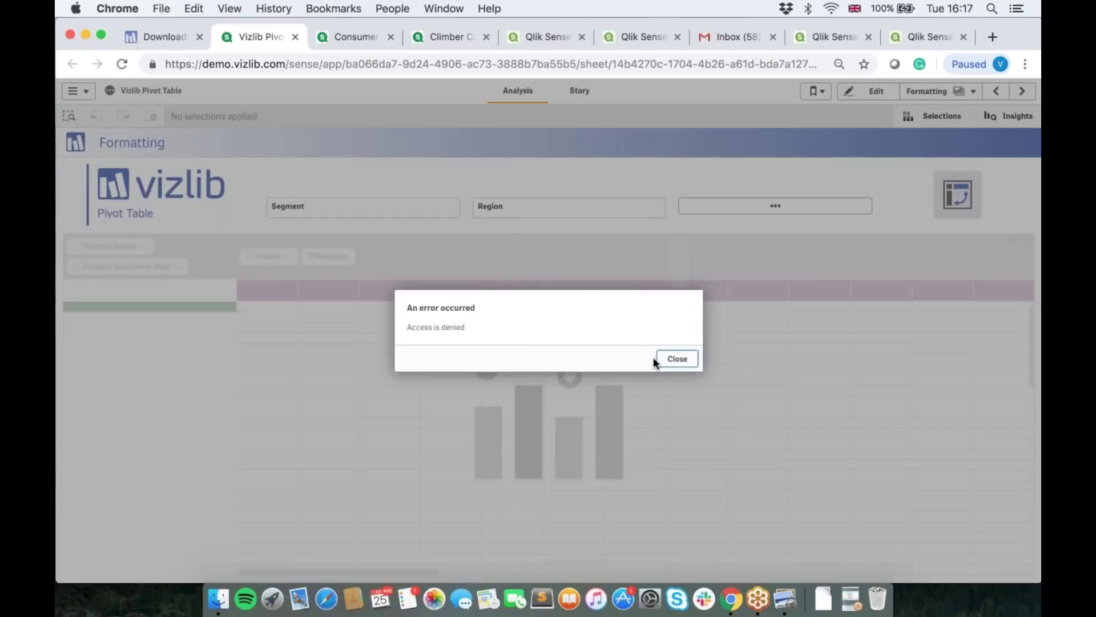
{"action": "left_click", "coordinate": [678, 359]}
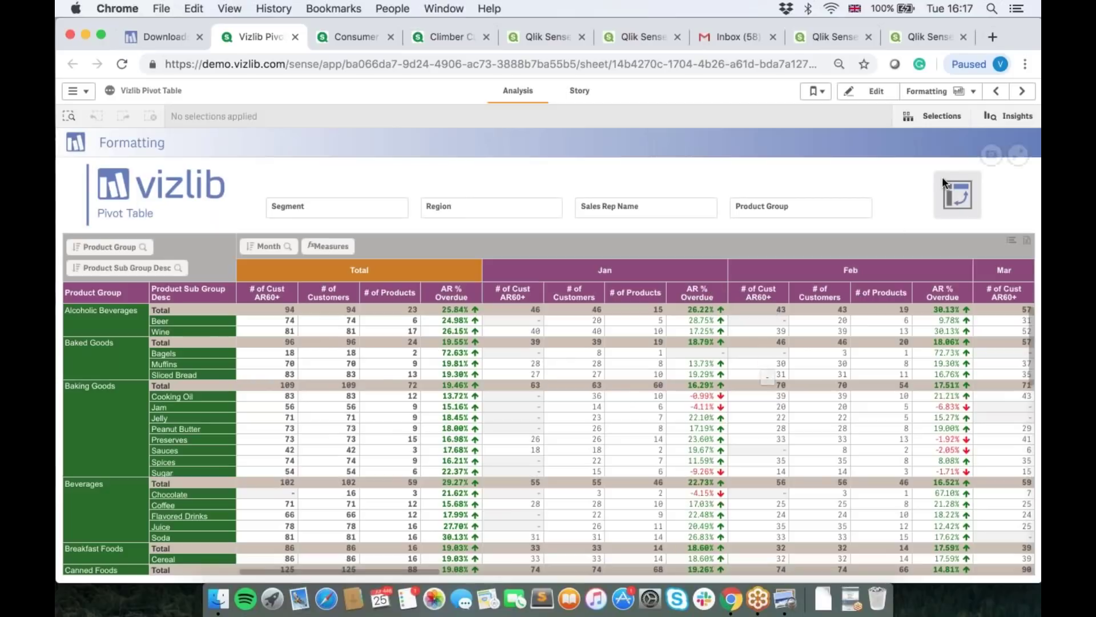
{"action": "left_click", "coordinate": [933, 94]}
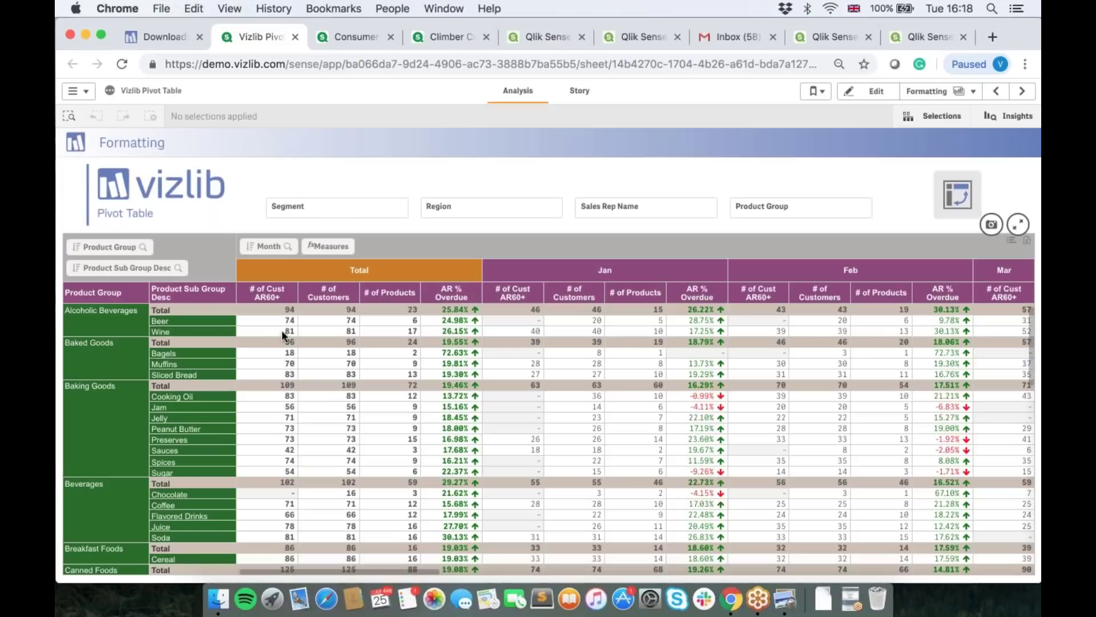
Step: Filter the pivot table down to Alcoholic Beverages, Beer, then bring up the sheet list
{"action": "left_click", "coordinate": [105, 323]}
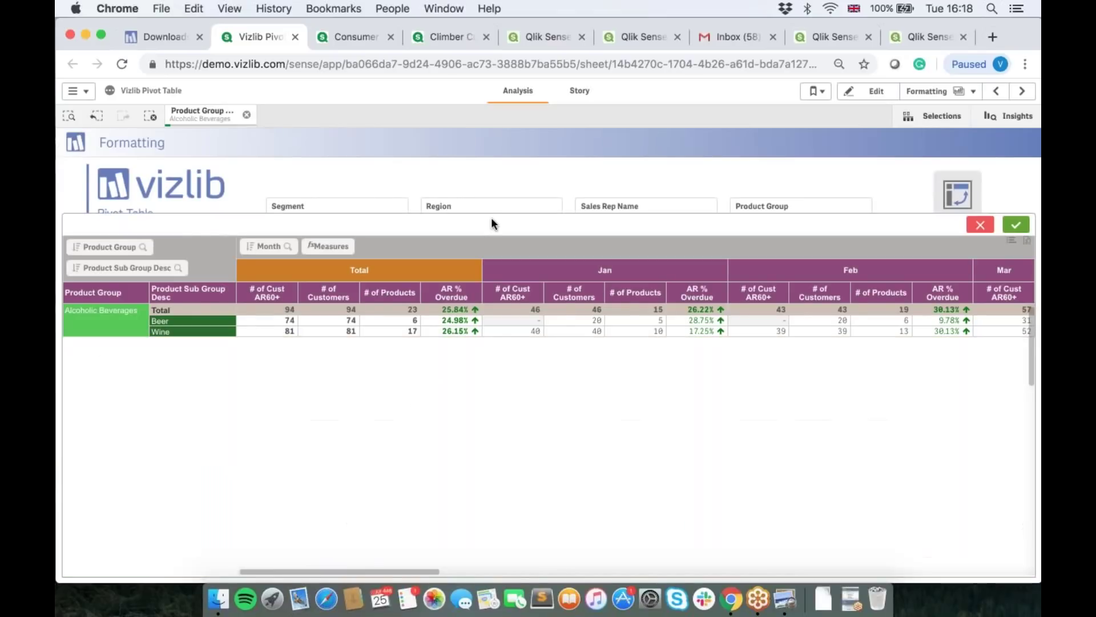
{"action": "left_click", "coordinate": [981, 228]}
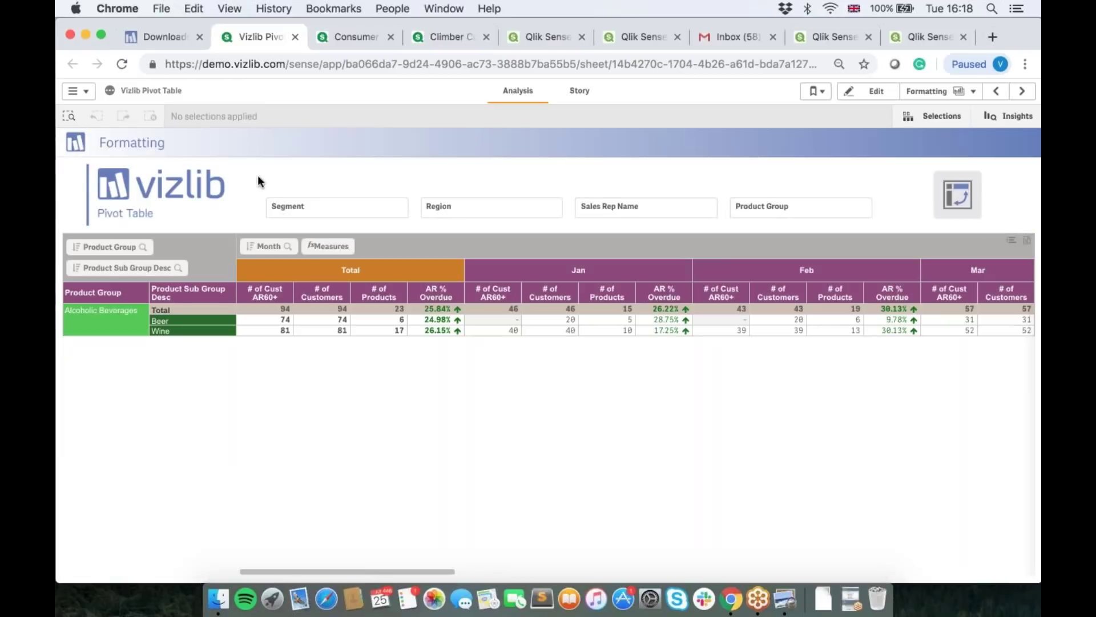
{"action": "left_click", "coordinate": [183, 320]}
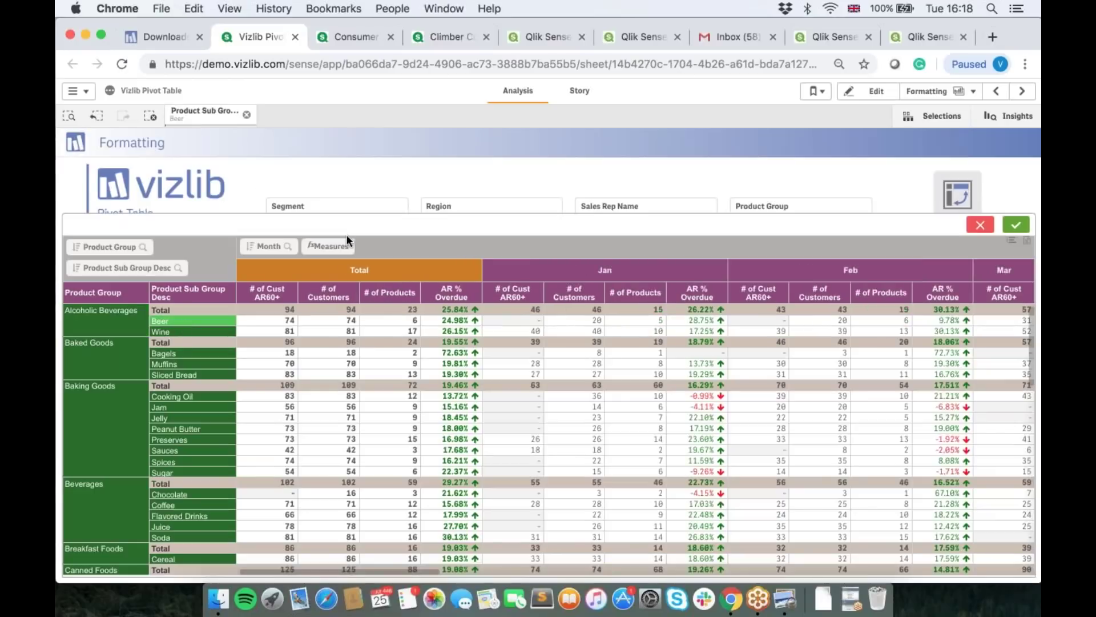
{"action": "left_click", "coordinate": [982, 227]}
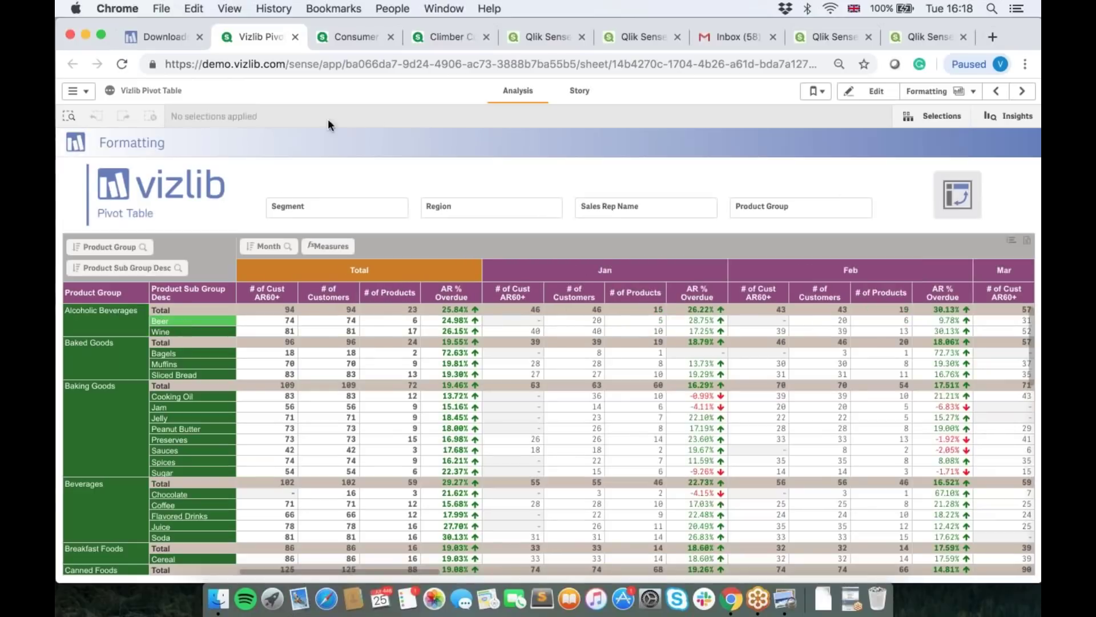
{"action": "left_click", "coordinate": [283, 320]}
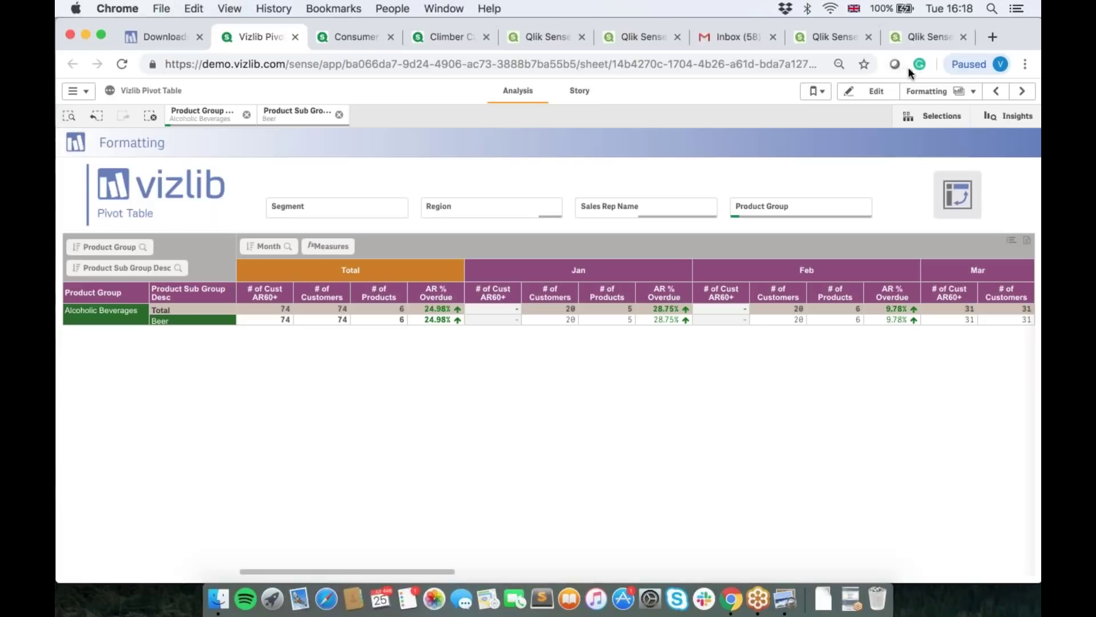
{"action": "left_click", "coordinate": [926, 91]}
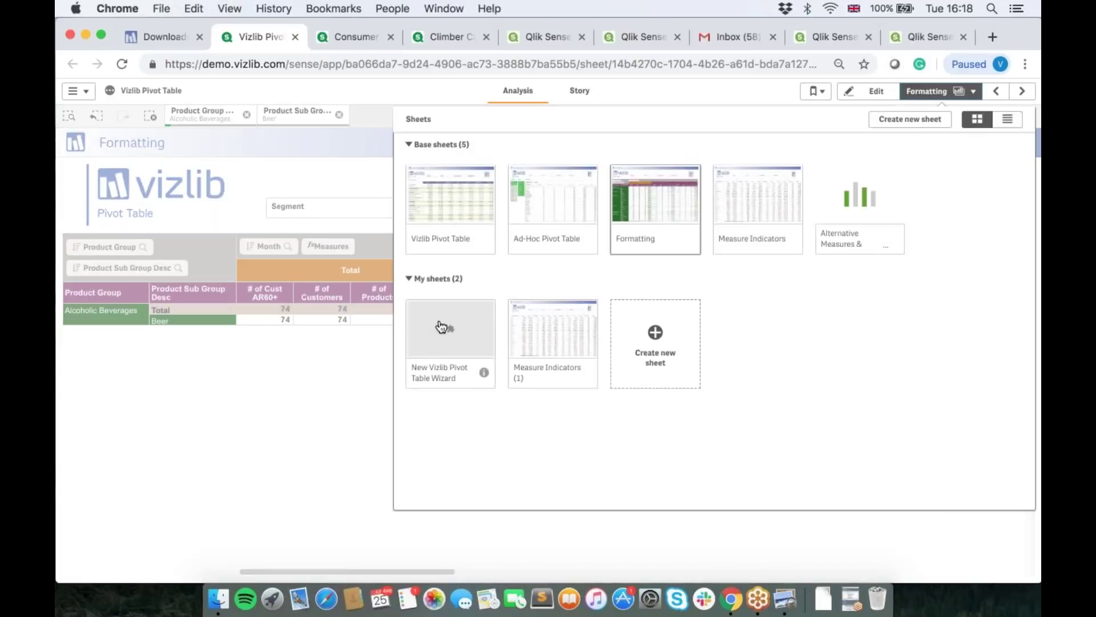
Step: Go to Measure Indicators (1), clear the test Anchovies/January selection, and enter edit mode
{"action": "left_click", "coordinate": [553, 335]}
{"action": "left_click", "coordinate": [148, 116]}
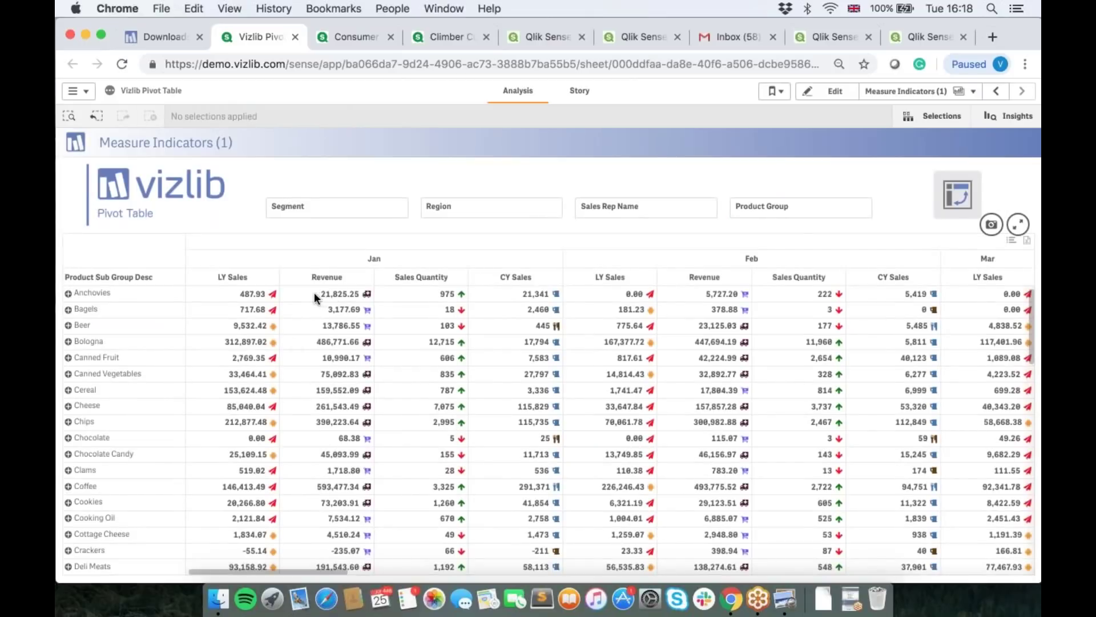
{"action": "left_click", "coordinate": [246, 296]}
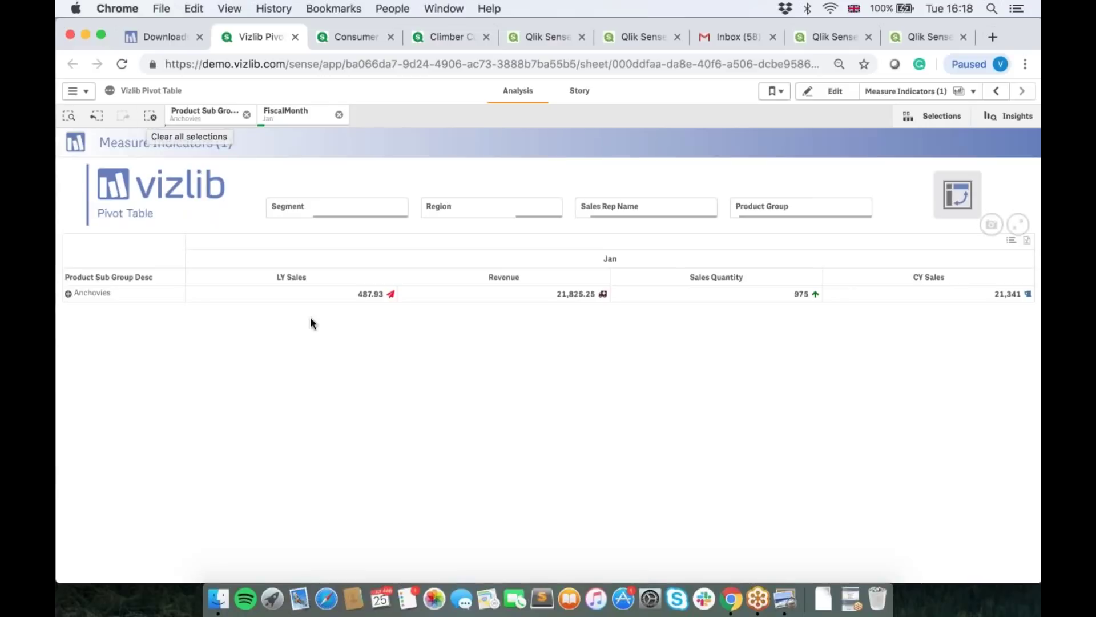
{"action": "left_click", "coordinate": [151, 117]}
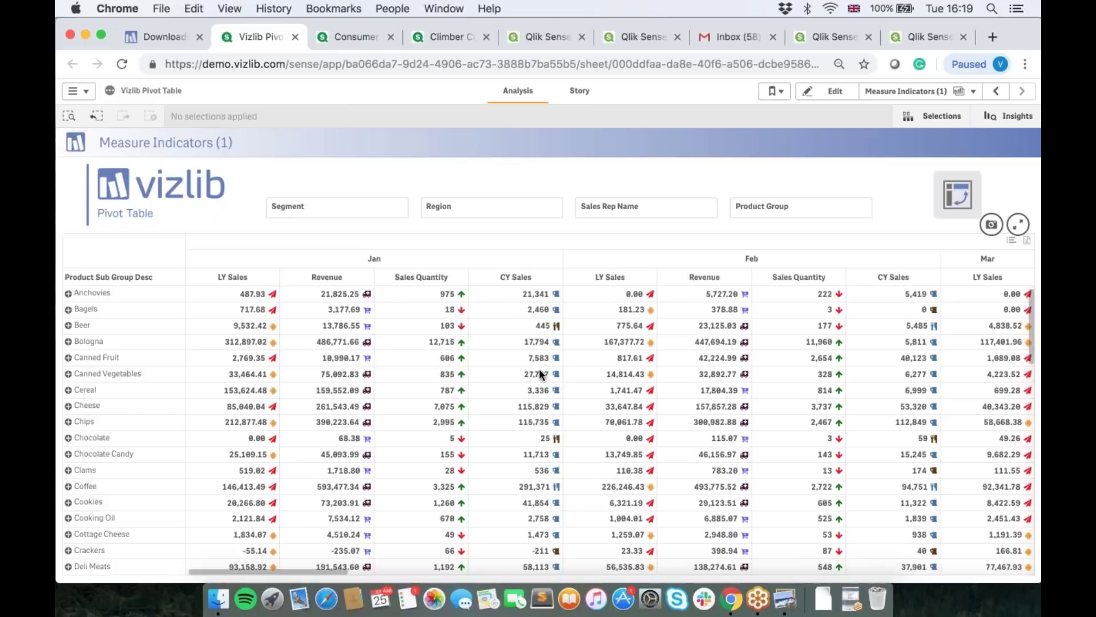
{"action": "left_click", "coordinate": [828, 95]}
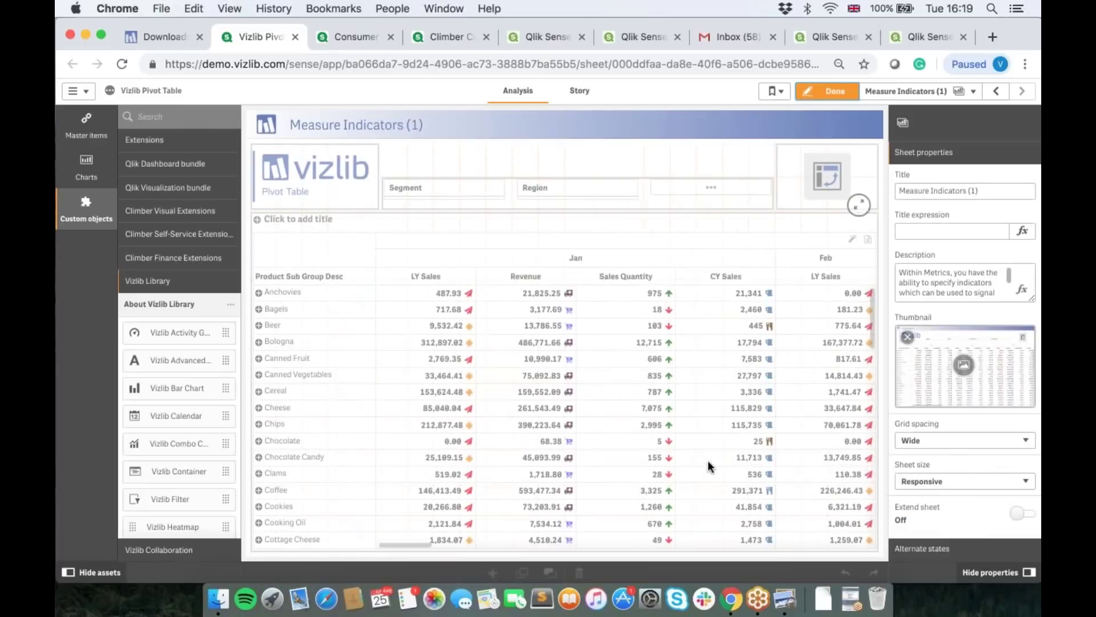
Step: In the pivot table's Appearance settings, toggle Columns Size to Auto and back to Custom, then finish editing
{"action": "left_click", "coordinate": [708, 466]}
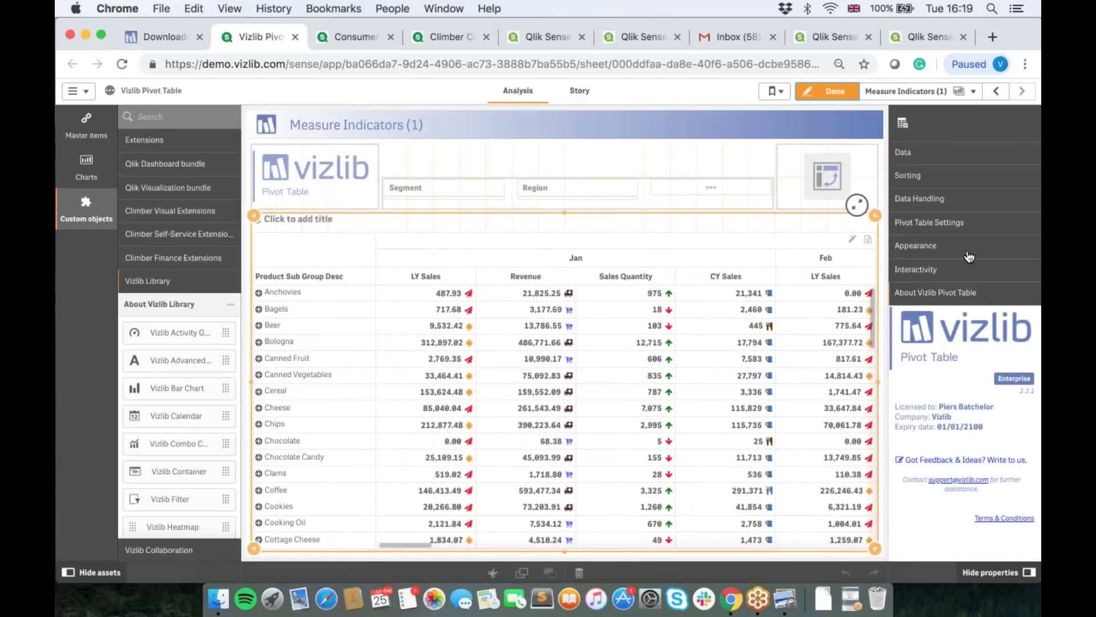
{"action": "left_click", "coordinate": [932, 252]}
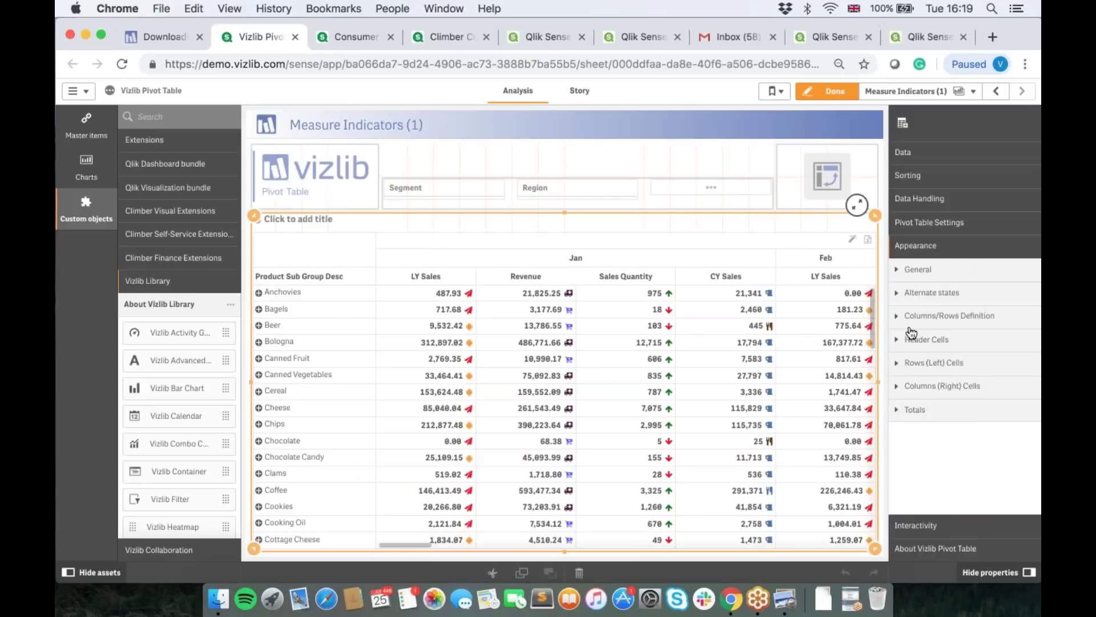
{"action": "left_click", "coordinate": [970, 222]}
{"action": "scroll", "coordinate": [983, 342], "scroll_direction": "down", "scroll_amount": 3}
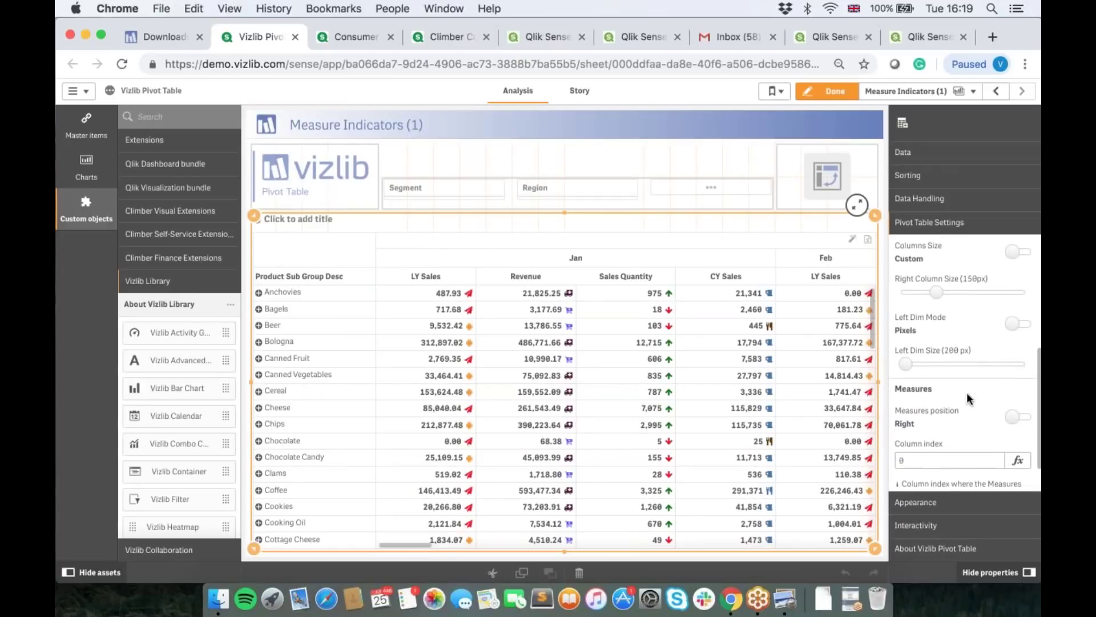
{"action": "scroll", "coordinate": [984, 346], "scroll_direction": "up", "scroll_amount": 2}
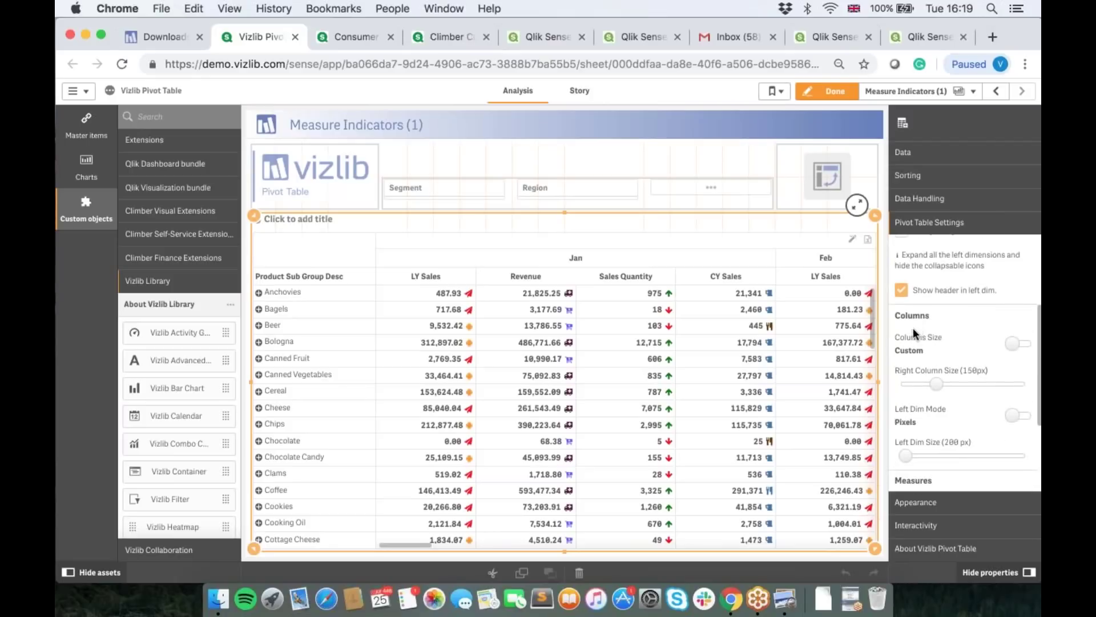
{"action": "left_click", "coordinate": [1017, 344]}
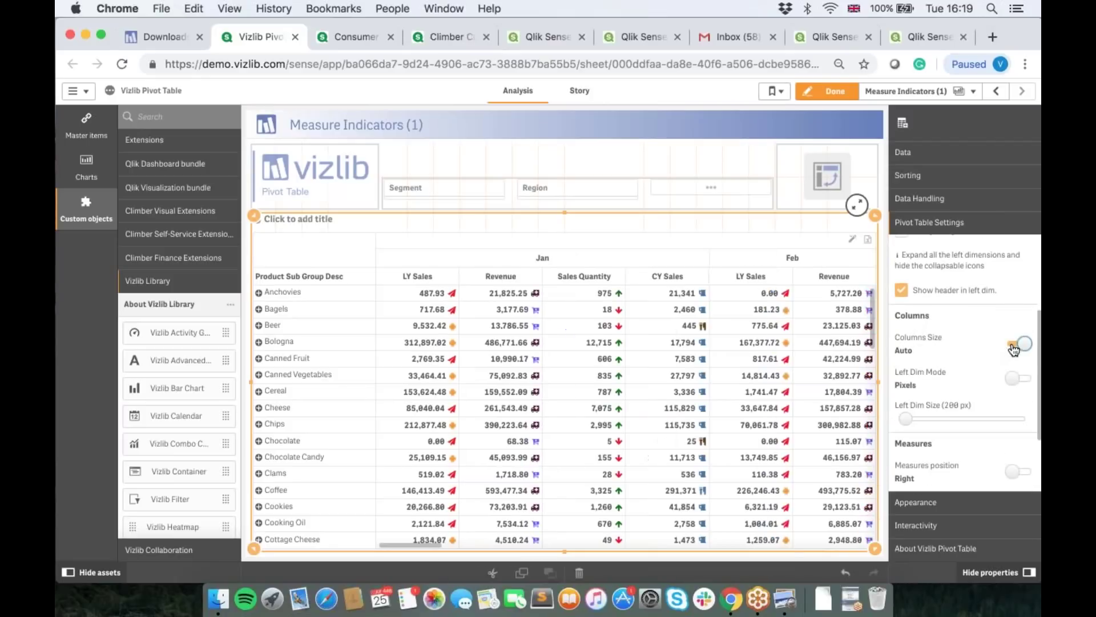
{"action": "left_click", "coordinate": [1021, 345]}
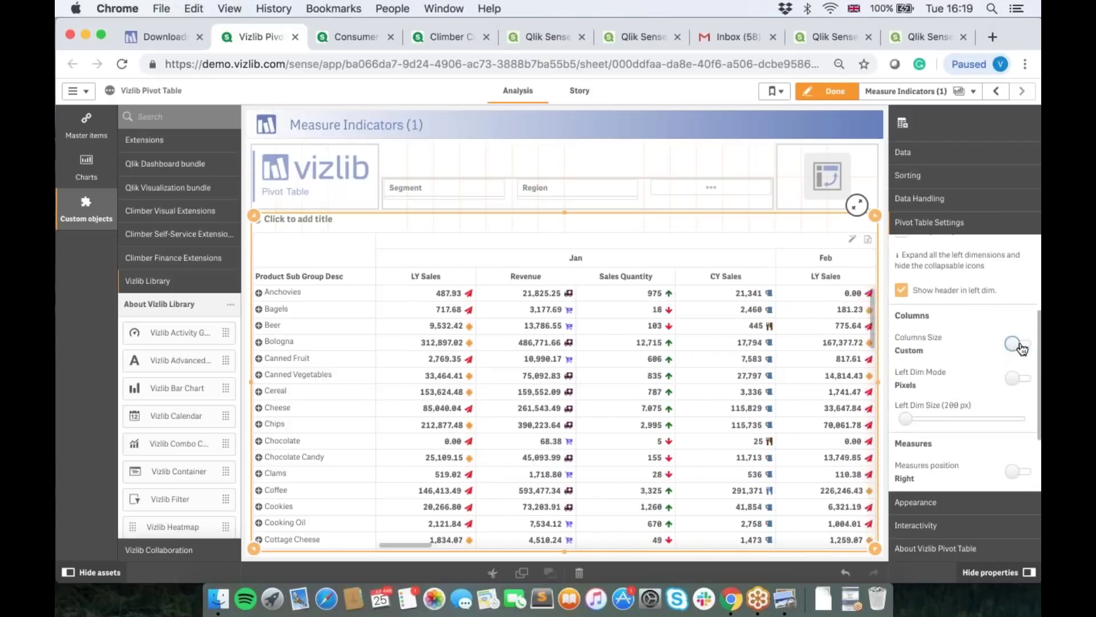
{"action": "left_click", "coordinate": [833, 91]}
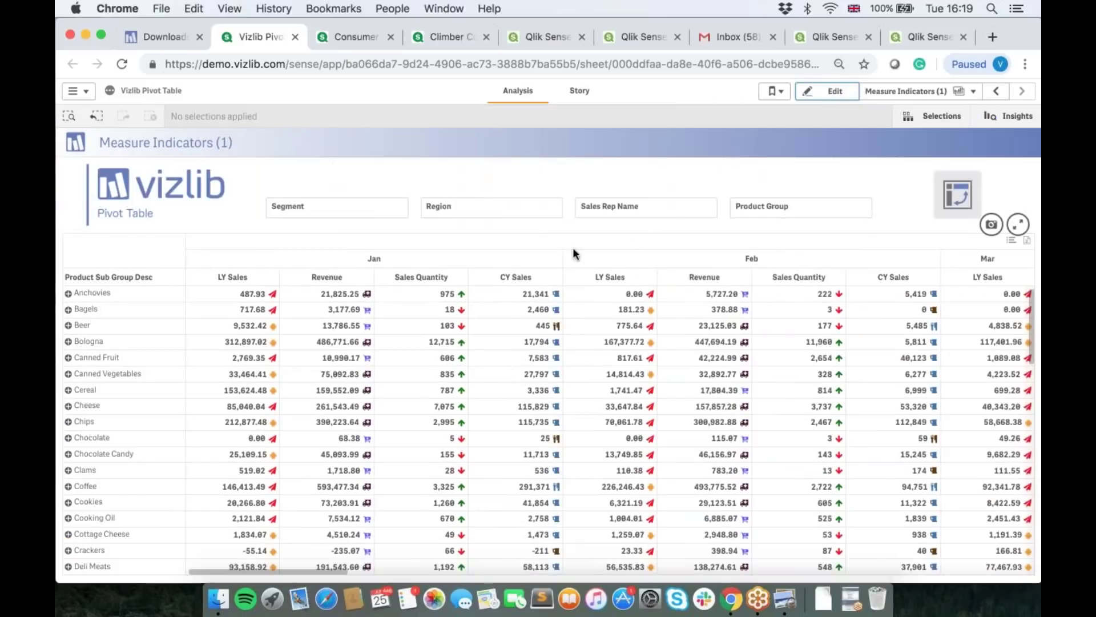
Step: Narrow the month columns, expand Anchovies into its individual products, and bring up the sheet list
{"action": "left_click_drag", "start_coordinate": [561, 256], "coordinate": [451, 254]}
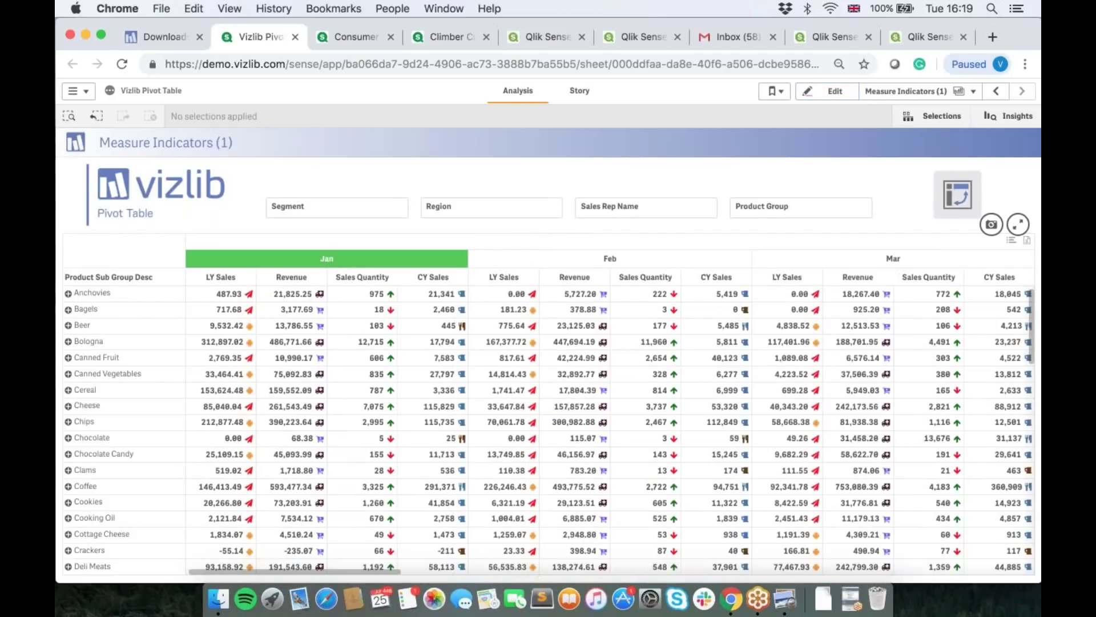
{"action": "left_click", "coordinate": [460, 254]}
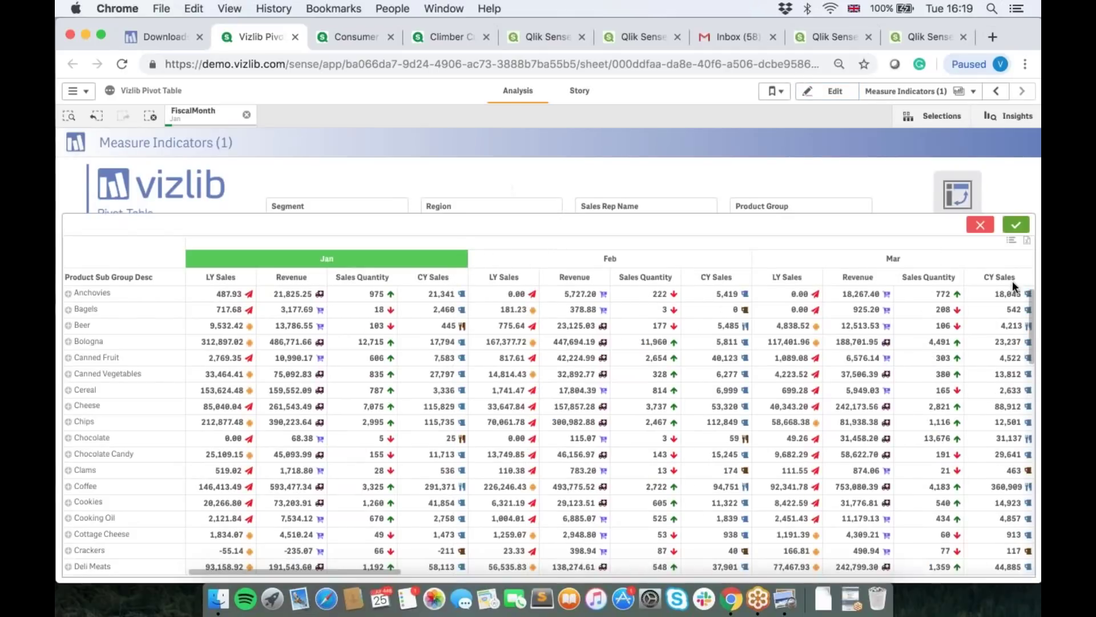
{"action": "left_click", "coordinate": [980, 224]}
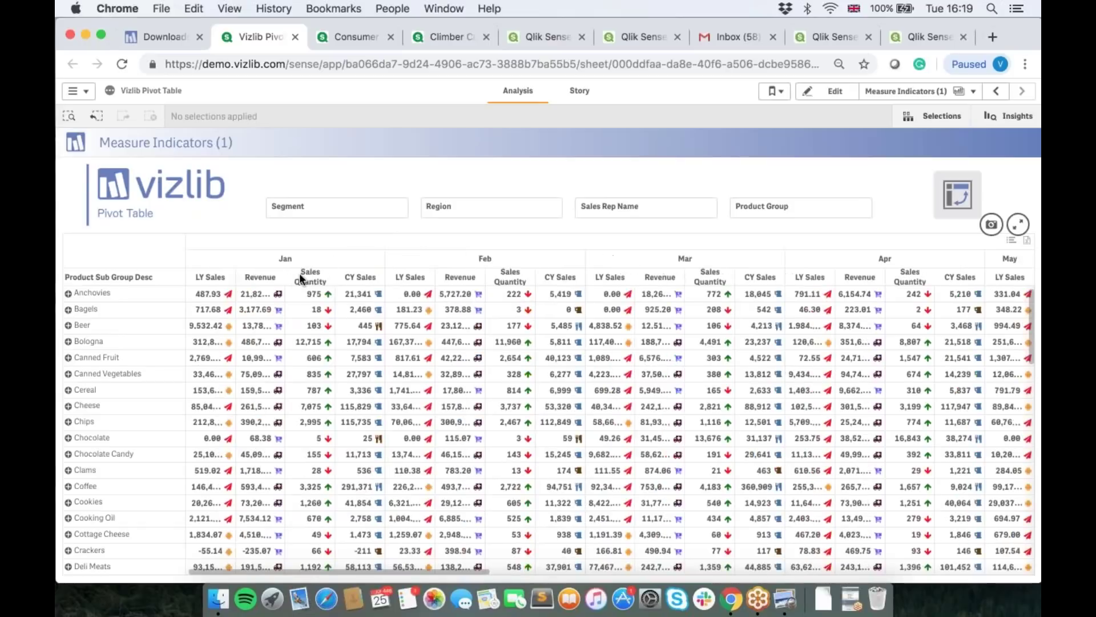
{"action": "left_click_drag", "start_coordinate": [287, 278], "coordinate": [296, 279]}
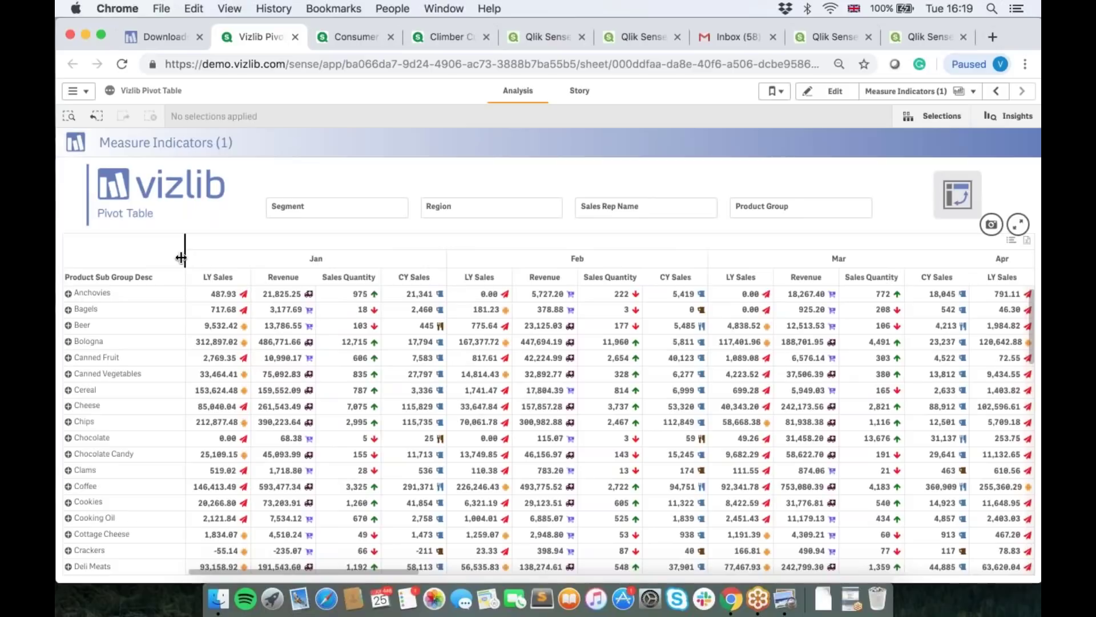
{"action": "left_click", "coordinate": [69, 294]}
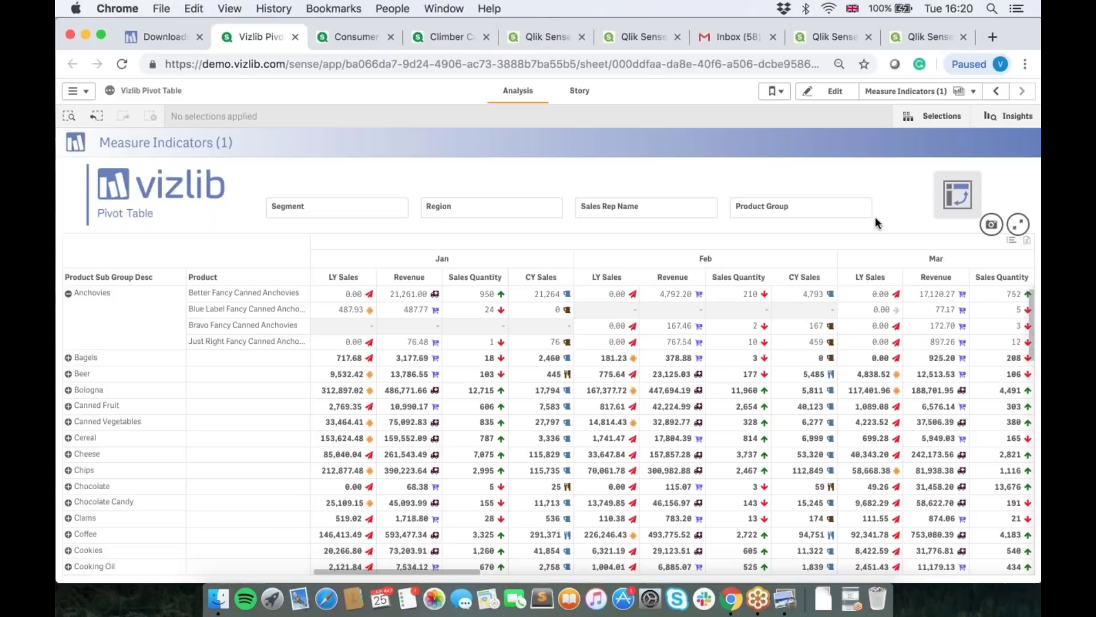
{"action": "left_click", "coordinate": [893, 96]}
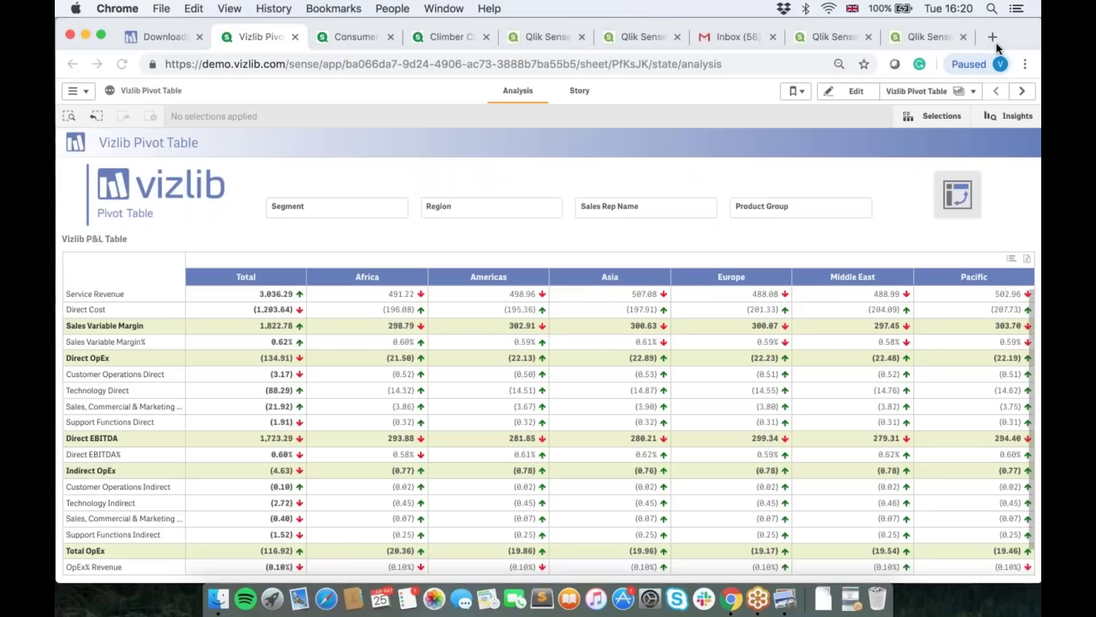
Step: Export the Vizlib P&L table to Excel and open the downloaded .xlsx workbook
{"action": "left_click", "coordinate": [1026, 261]}
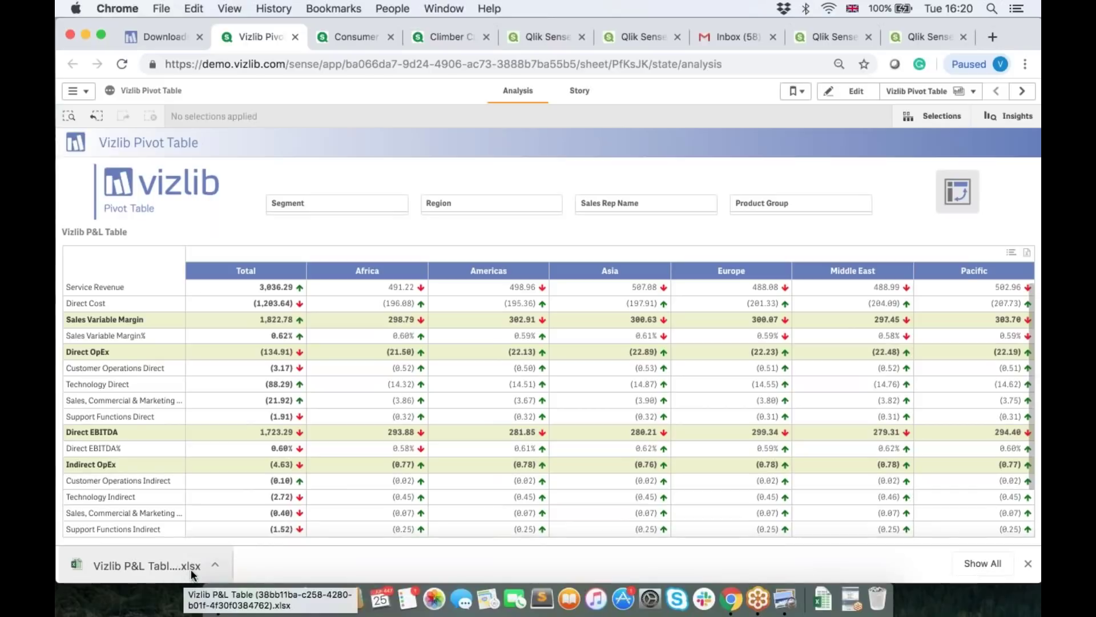
{"action": "left_click", "coordinate": [152, 561]}
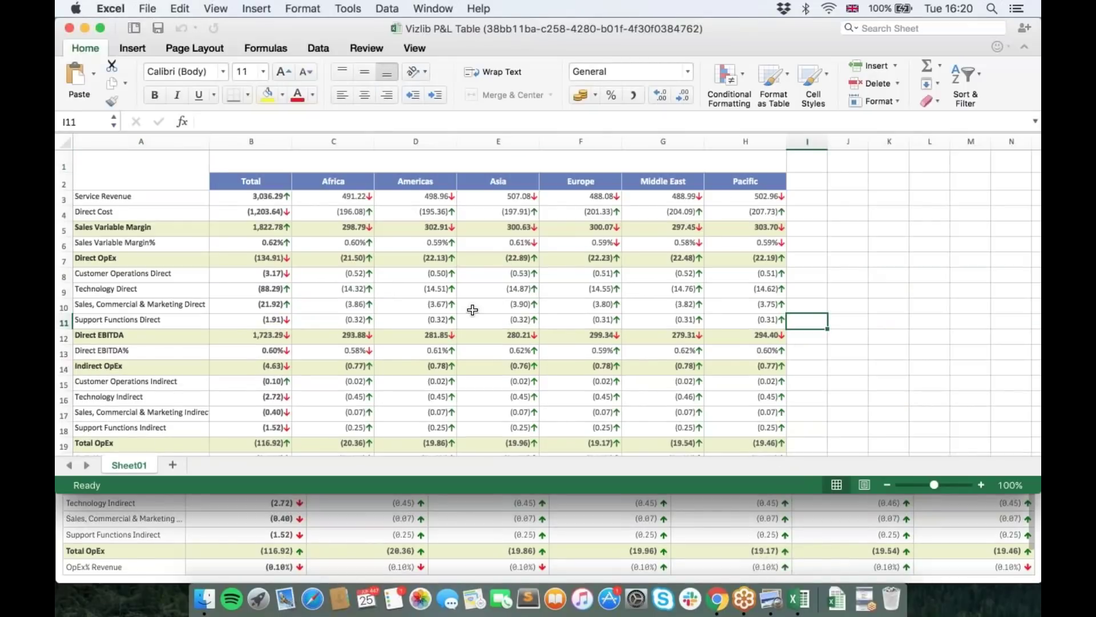
Step: Scroll through the exported P&L figures in Excel, then close the workbook
{"action": "scroll", "coordinate": [472, 309], "scroll_direction": "down", "scroll_amount": 10}
{"action": "scroll", "coordinate": [473, 309], "scroll_direction": "up", "scroll_amount": 10}
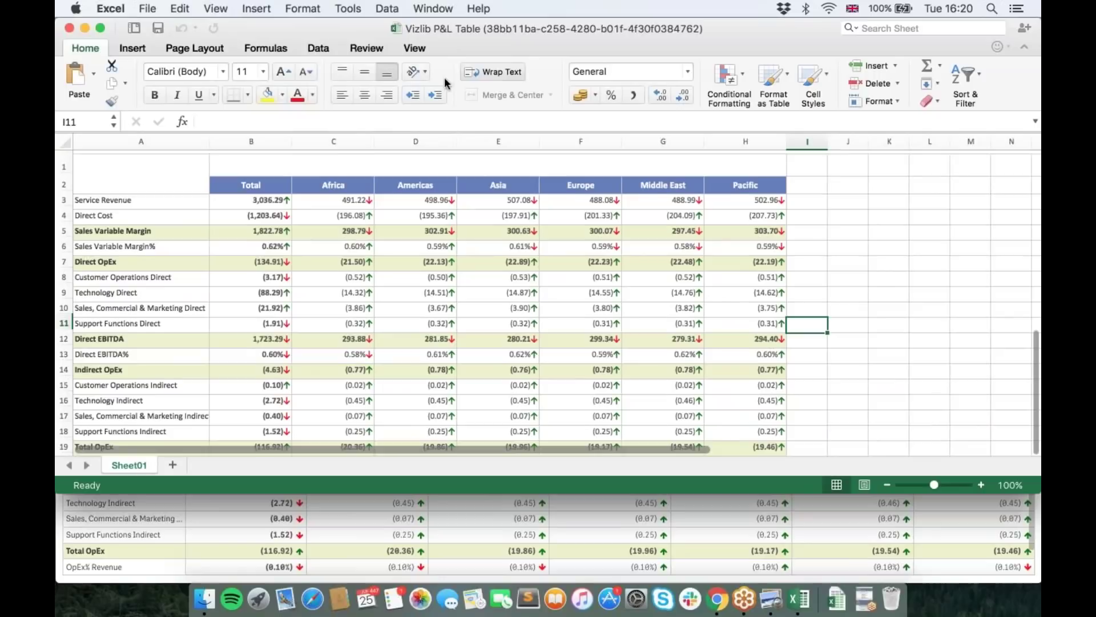
{"action": "left_click", "coordinate": [69, 28]}
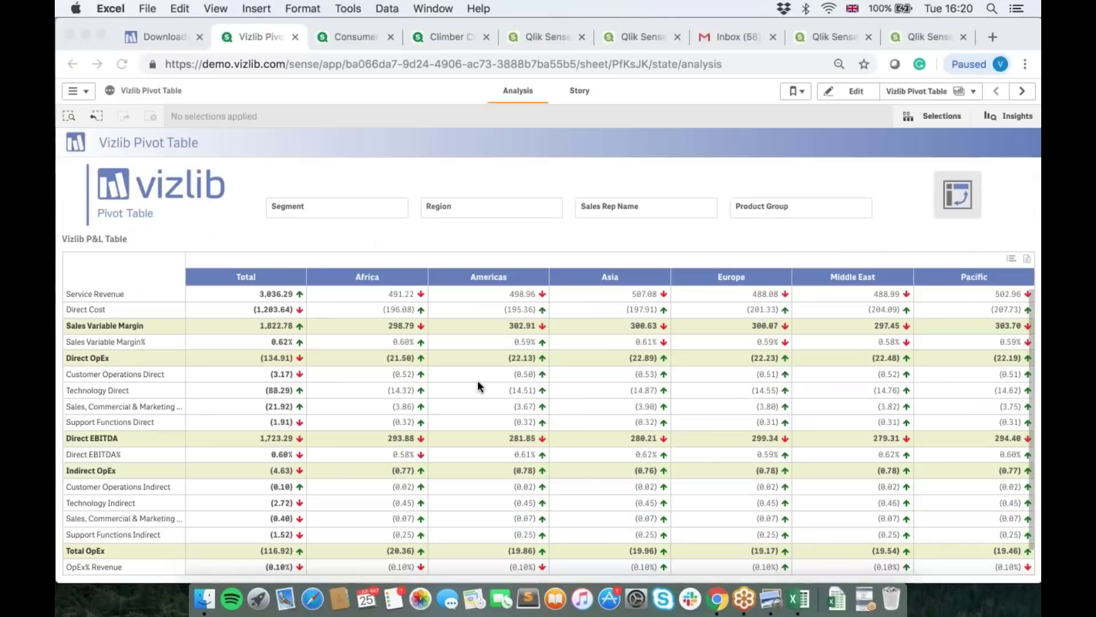
Step: Create a new sheet, My new sheet, from the sheet list and open it
{"action": "left_click", "coordinate": [793, 229]}
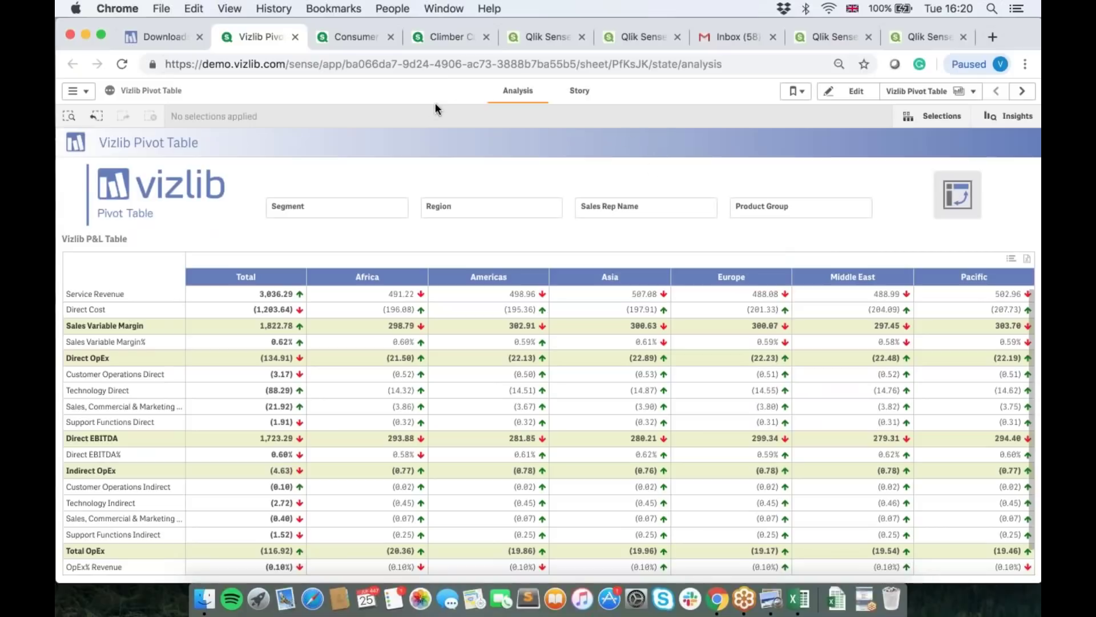
{"action": "left_click", "coordinate": [943, 91]}
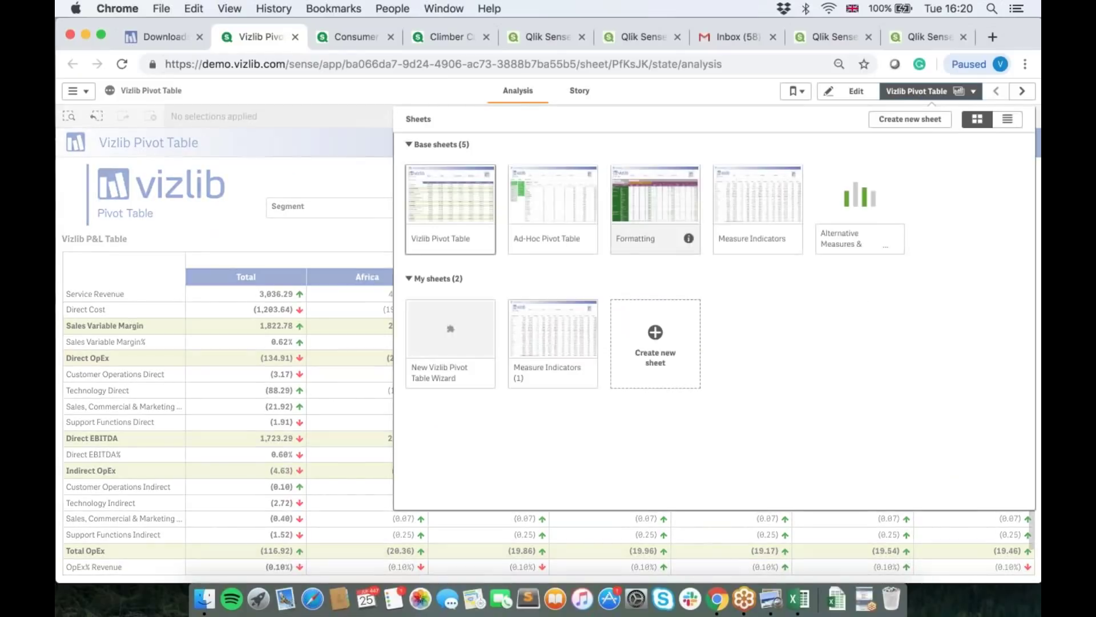
{"action": "left_click", "coordinate": [651, 320]}
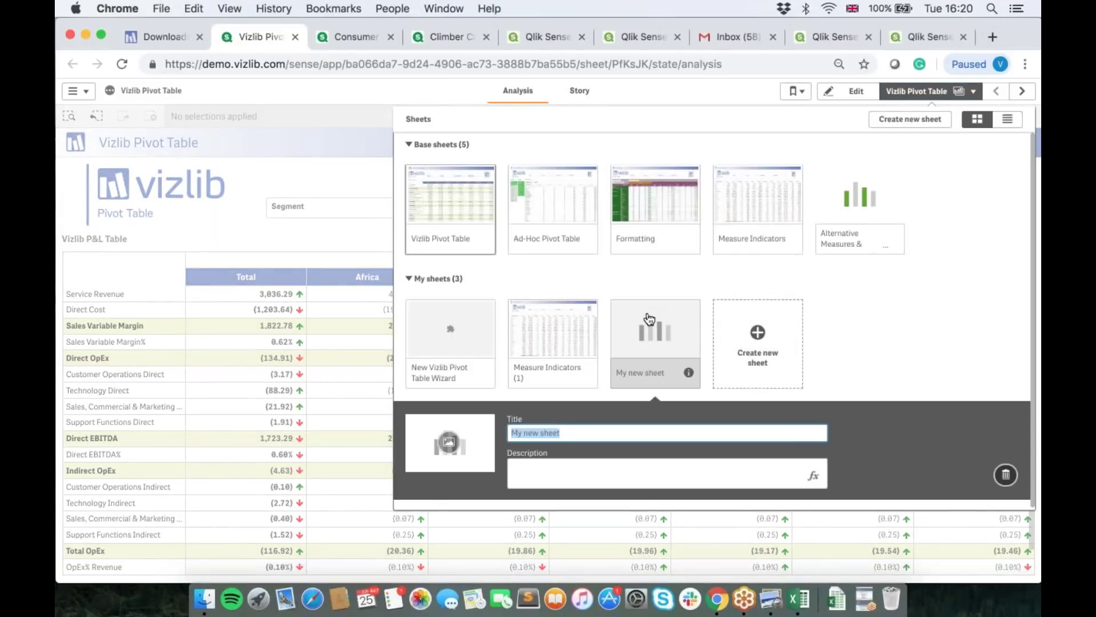
{"action": "left_click", "coordinate": [649, 319]}
Step: In edit mode, search assets for 'Table' and place a Vizlib Table on the sheet
{"action": "left_click", "coordinate": [859, 91]}
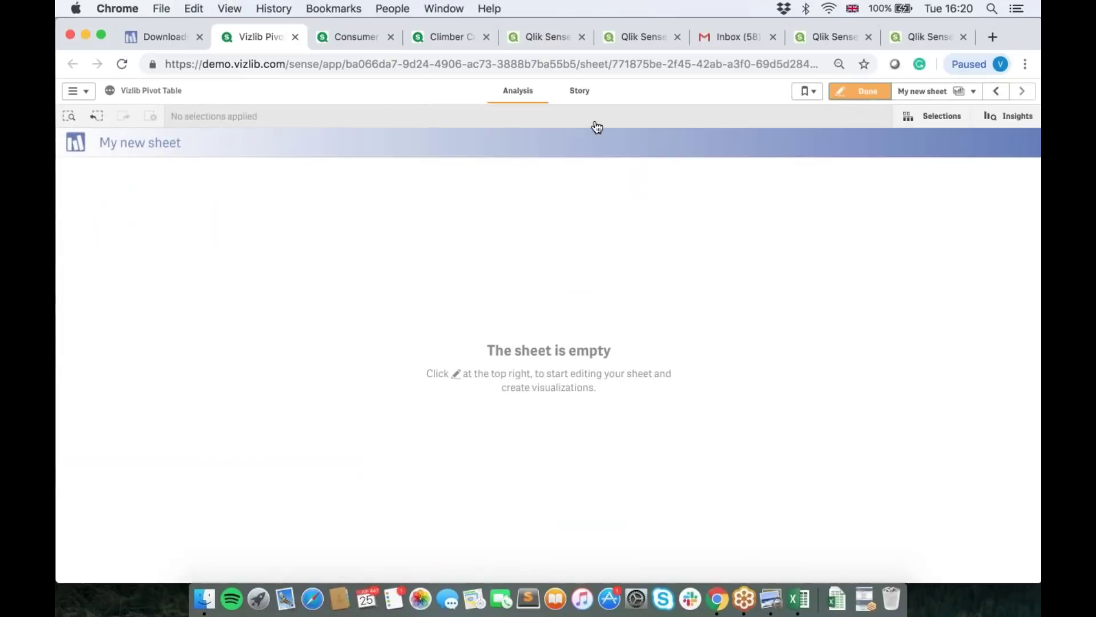
{"action": "left_click", "coordinate": [171, 117]}
{"action": "type", "text": "Table"}
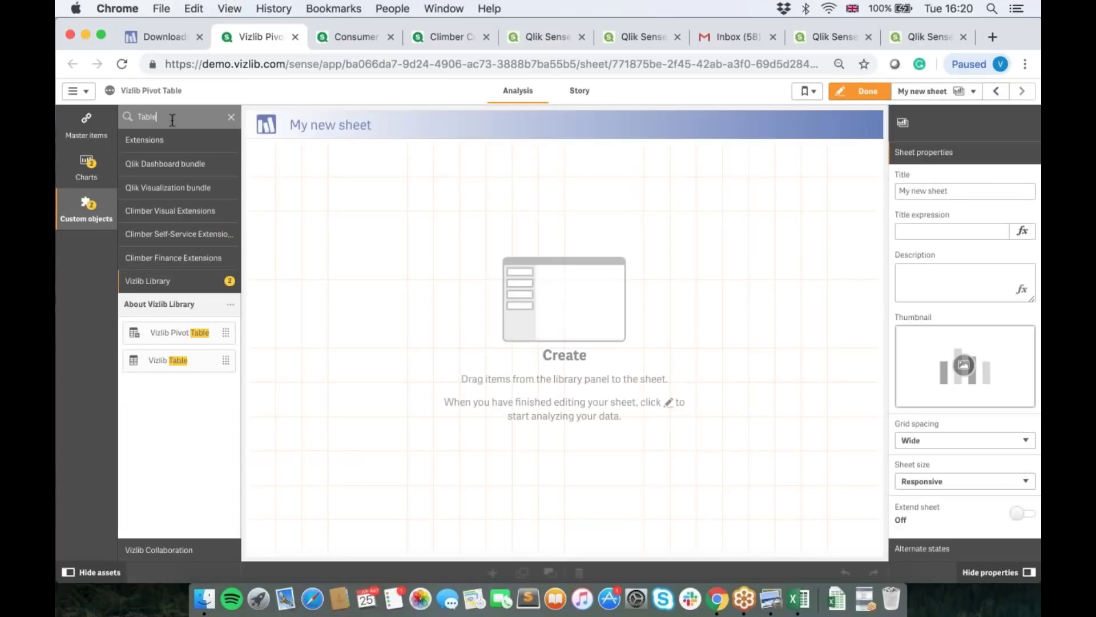
{"action": "left_click_drag", "start_coordinate": [174, 363], "coordinate": [599, 368]}
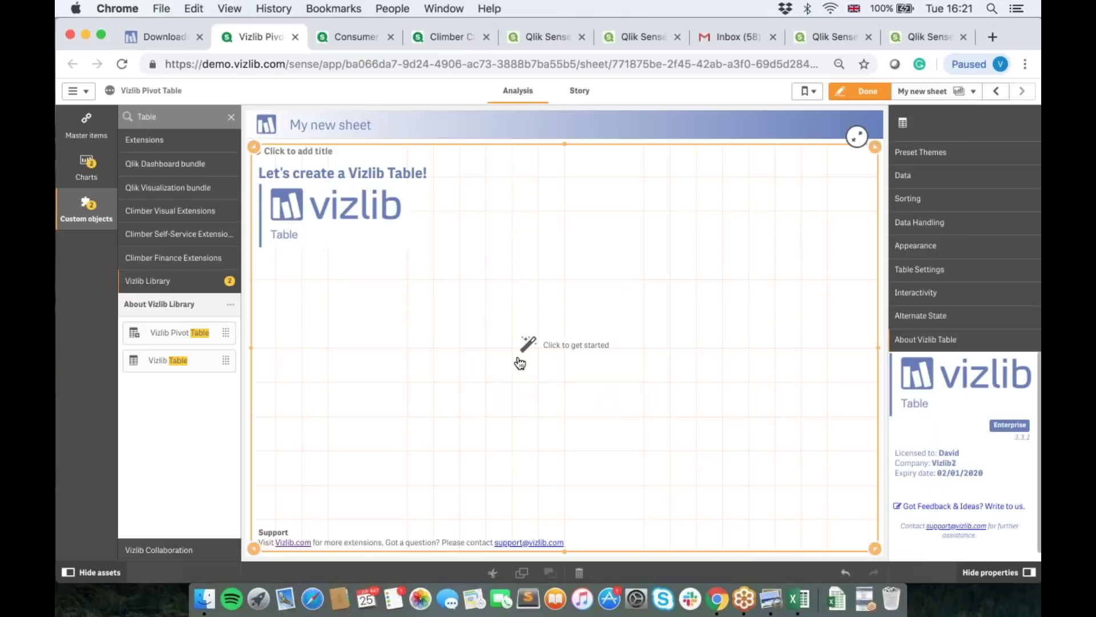
{"action": "left_click", "coordinate": [948, 175]}
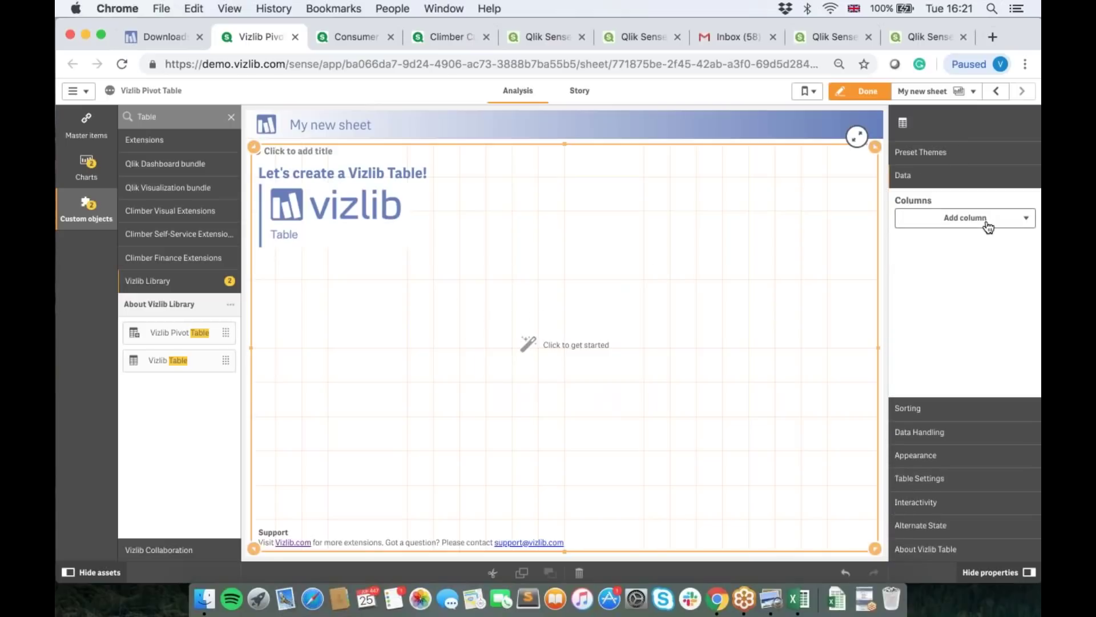
Step: Create the Vizlib Table with Product Type Desc, Product Sub Group Desc, Product, Product Group and # of Products
{"action": "left_click", "coordinate": [528, 347]}
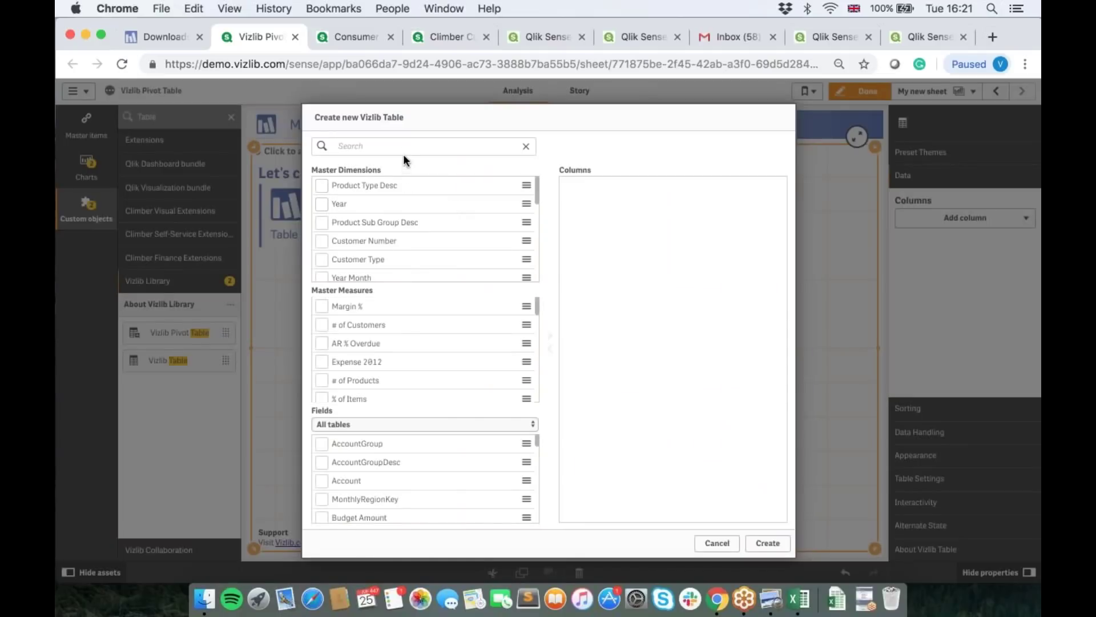
{"action": "type", "text": "Produ"}
{"action": "left_click", "coordinate": [321, 185]}
{"action": "left_click", "coordinate": [322, 204]}
{"action": "left_click", "coordinate": [321, 222]}
{"action": "left_click", "coordinate": [322, 241]}
{"action": "left_click", "coordinate": [321, 306]}
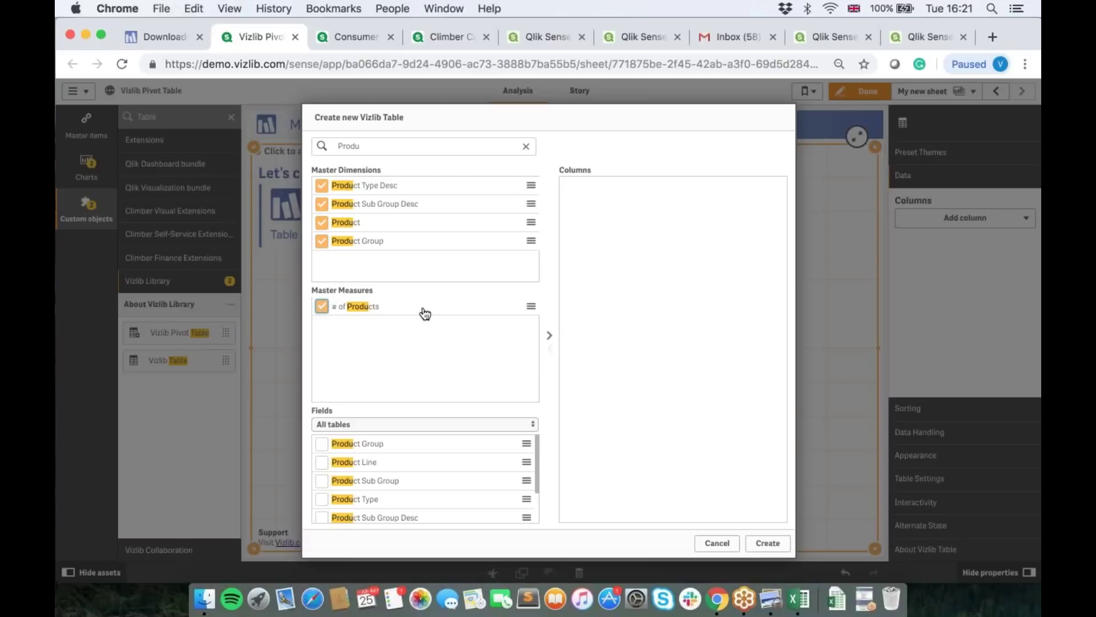
{"action": "left_click", "coordinate": [550, 338]}
{"action": "left_click", "coordinate": [768, 542]}
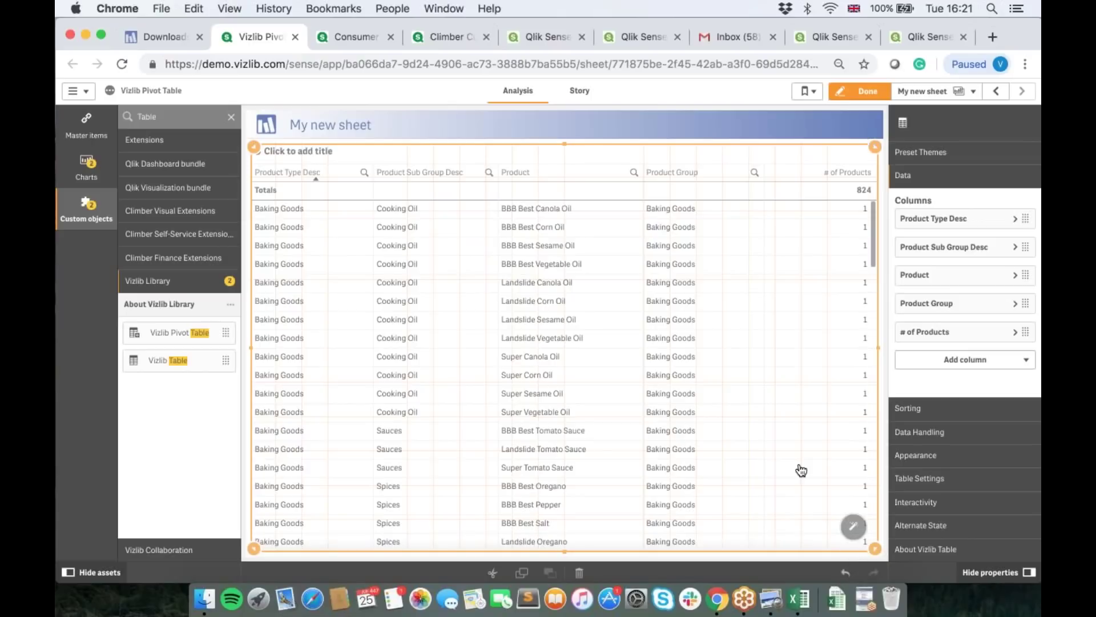
Step: Widen the table frame to fit its columns, then advance to the Vizlib Container slide
{"action": "left_click_drag", "start_coordinate": [801, 470], "coordinate": [798, 475]}
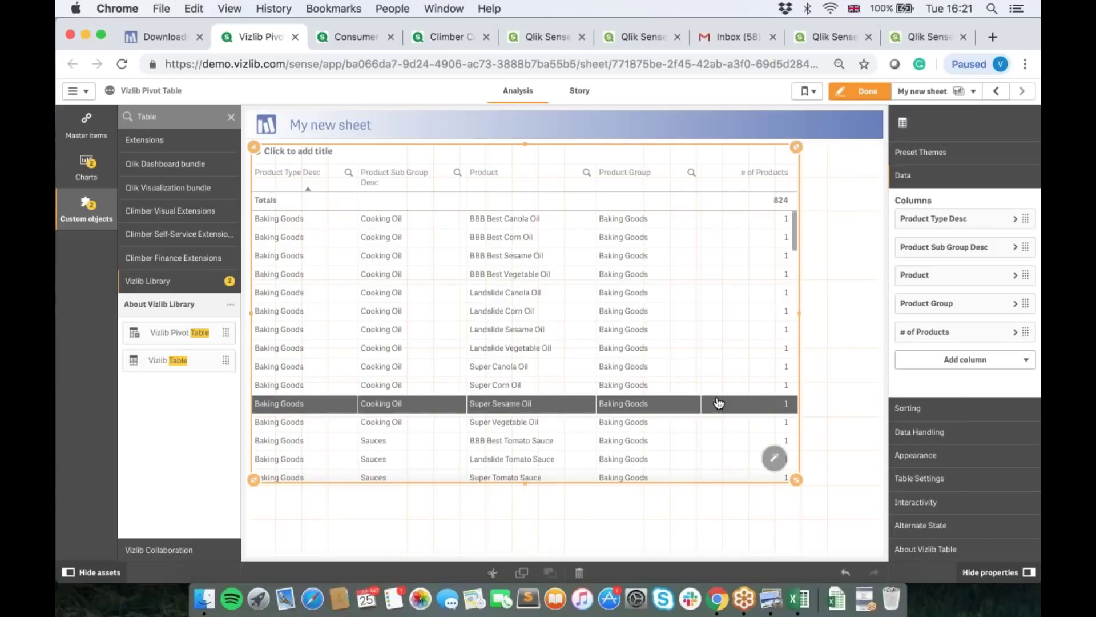
{"action": "left_click_drag", "start_coordinate": [797, 479], "coordinate": [858, 475]}
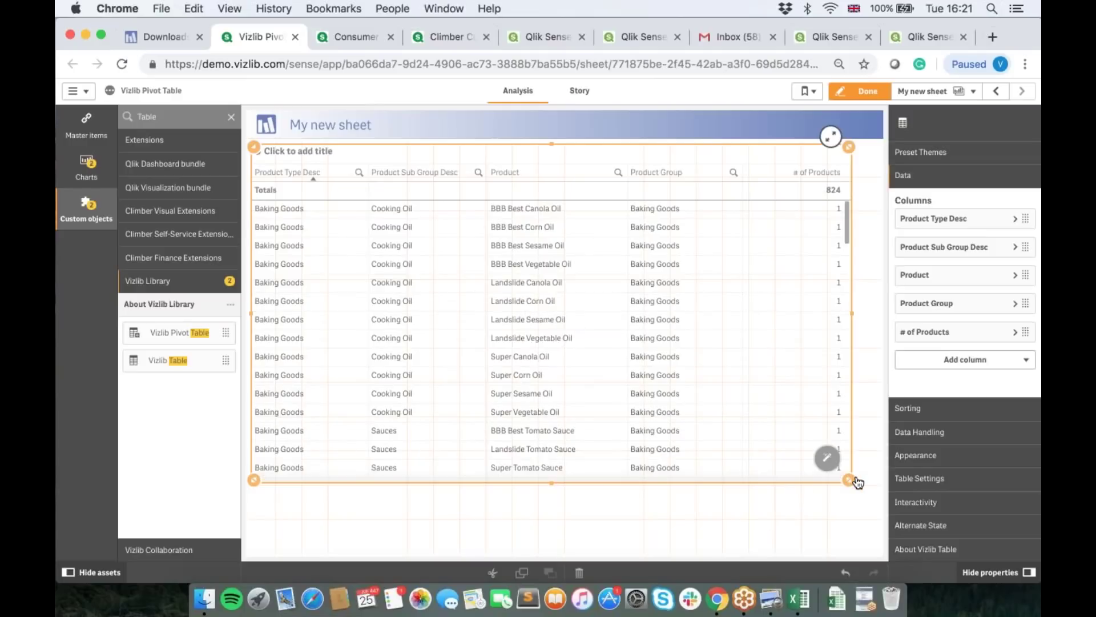
{"action": "left_click_drag", "start_coordinate": [858, 482], "coordinate": [878, 478]}
{"action": "left_click", "coordinate": [785, 489]}
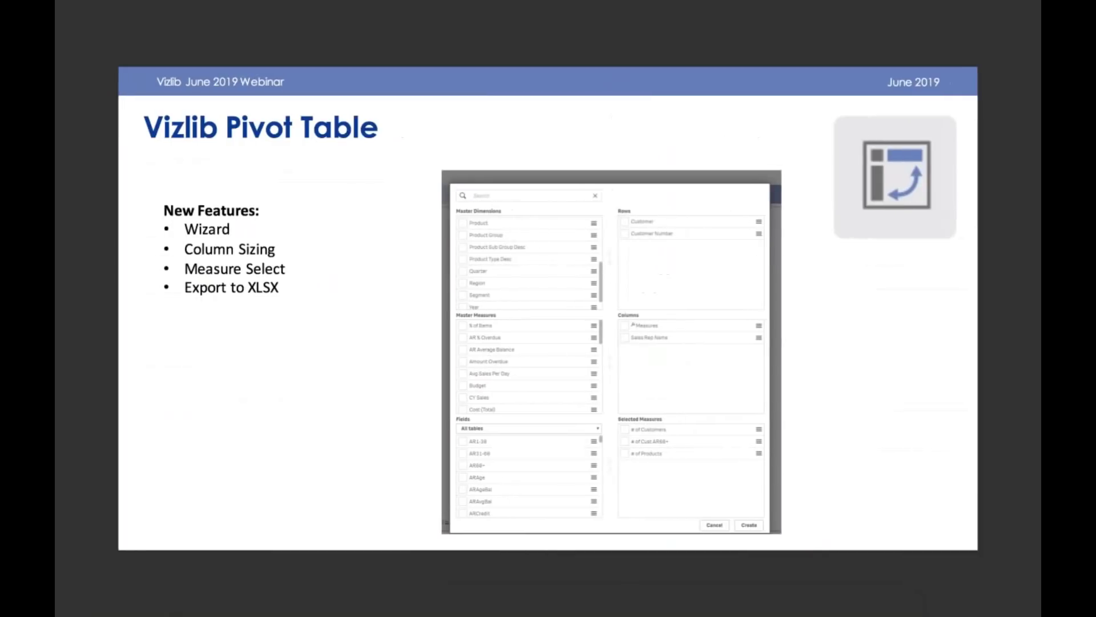
{"action": "key", "text": "Right"}
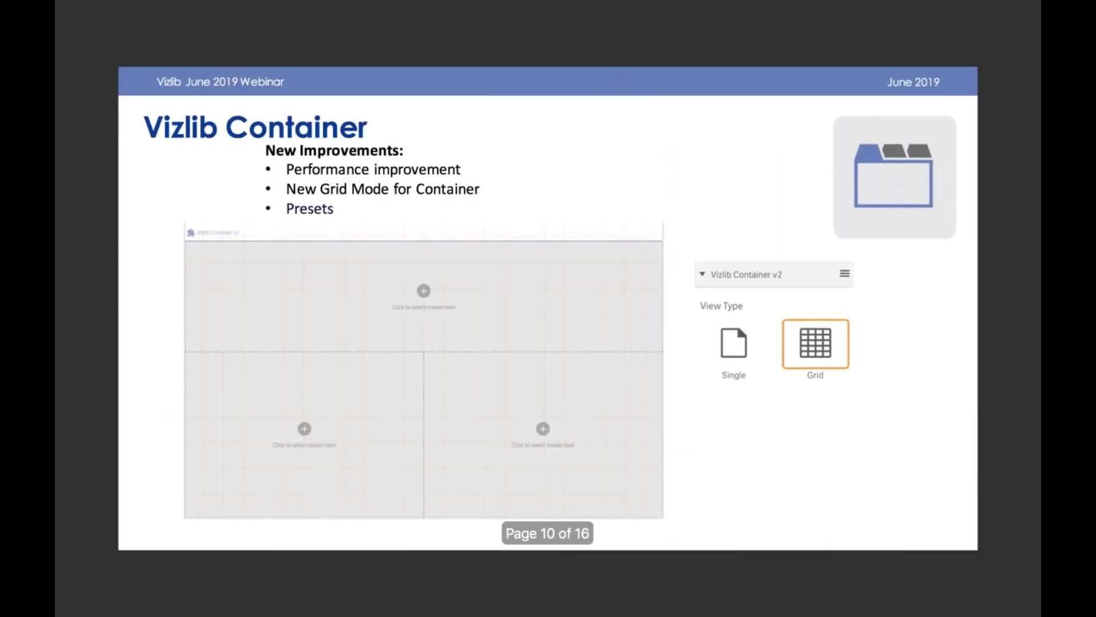
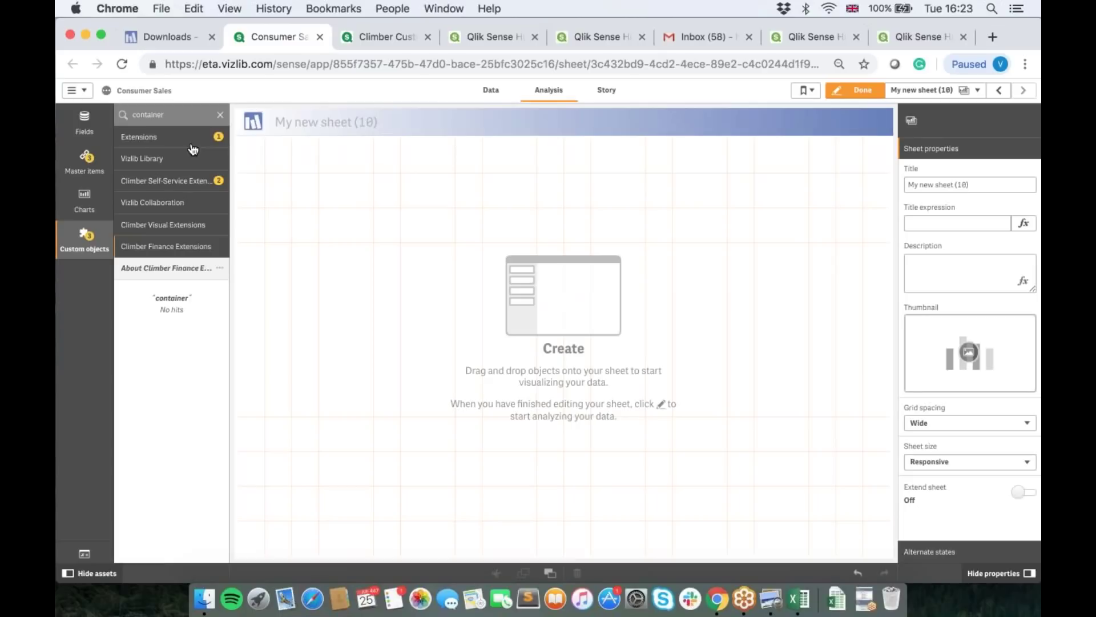
Step: Place a Vizlib Container across the empty sheet showing the Budget_PIE master item
{"action": "left_click", "coordinate": [192, 145]}
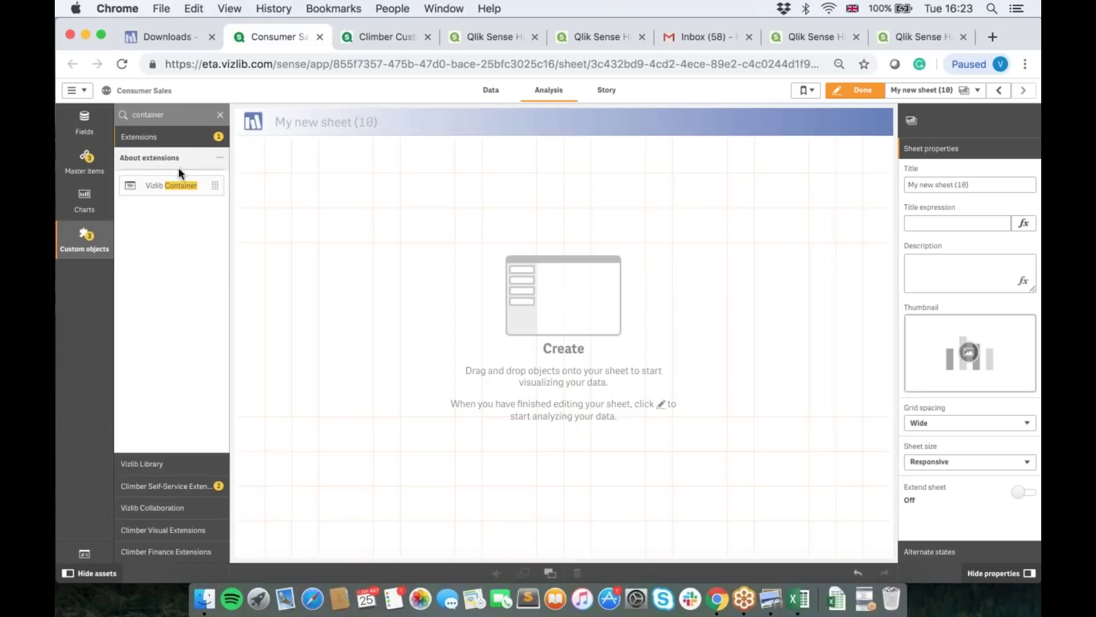
{"action": "left_click_drag", "start_coordinate": [159, 192], "coordinate": [575, 353]}
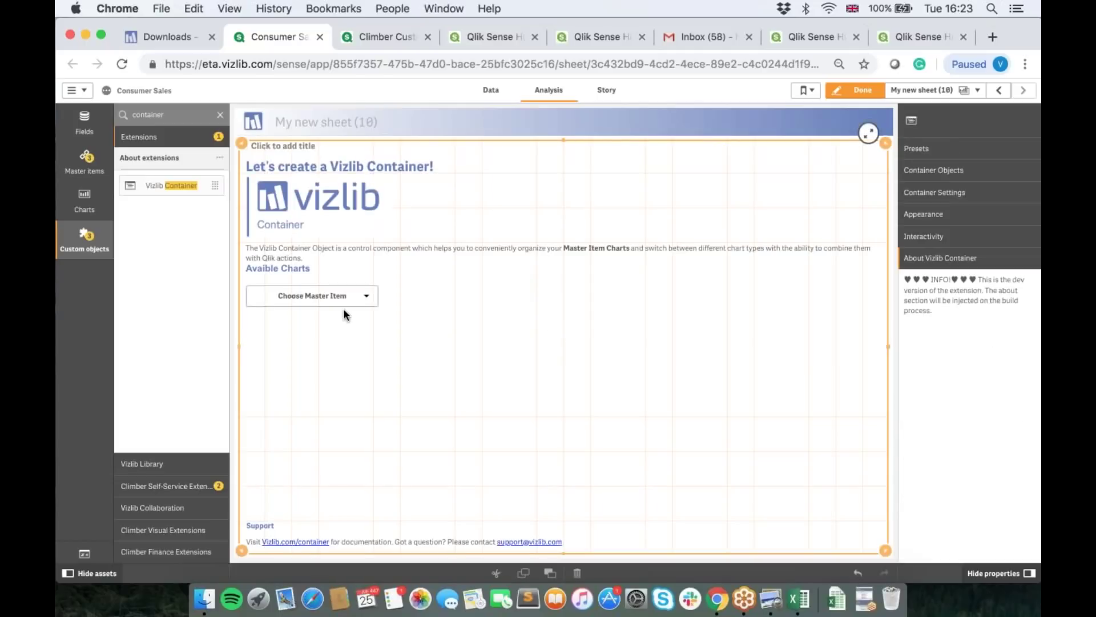
{"action": "left_click", "coordinate": [331, 299]}
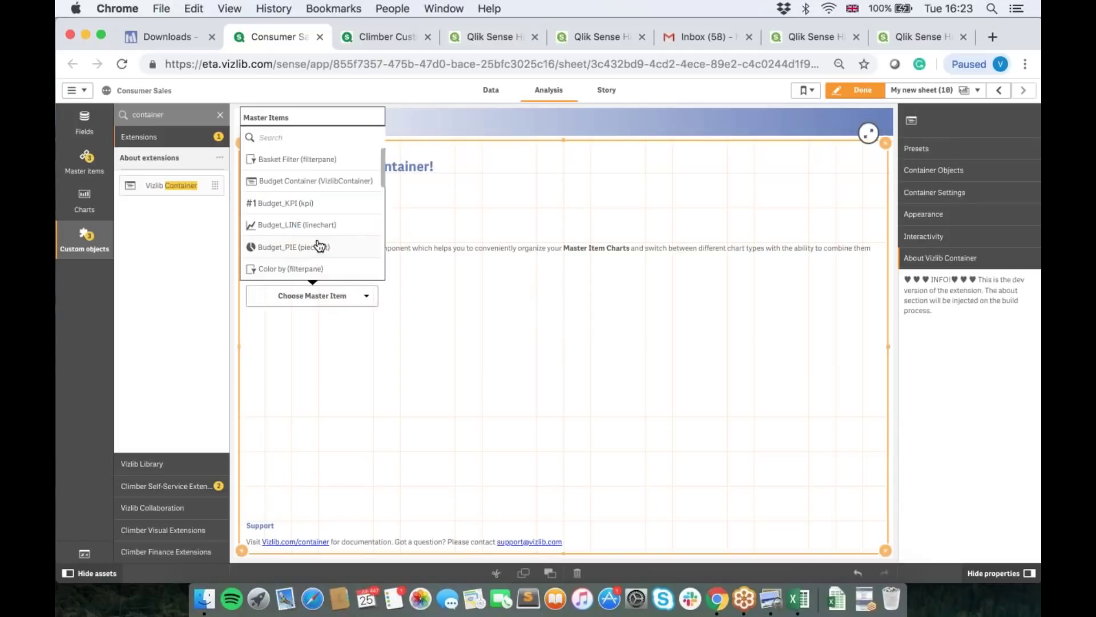
{"action": "left_click", "coordinate": [318, 246]}
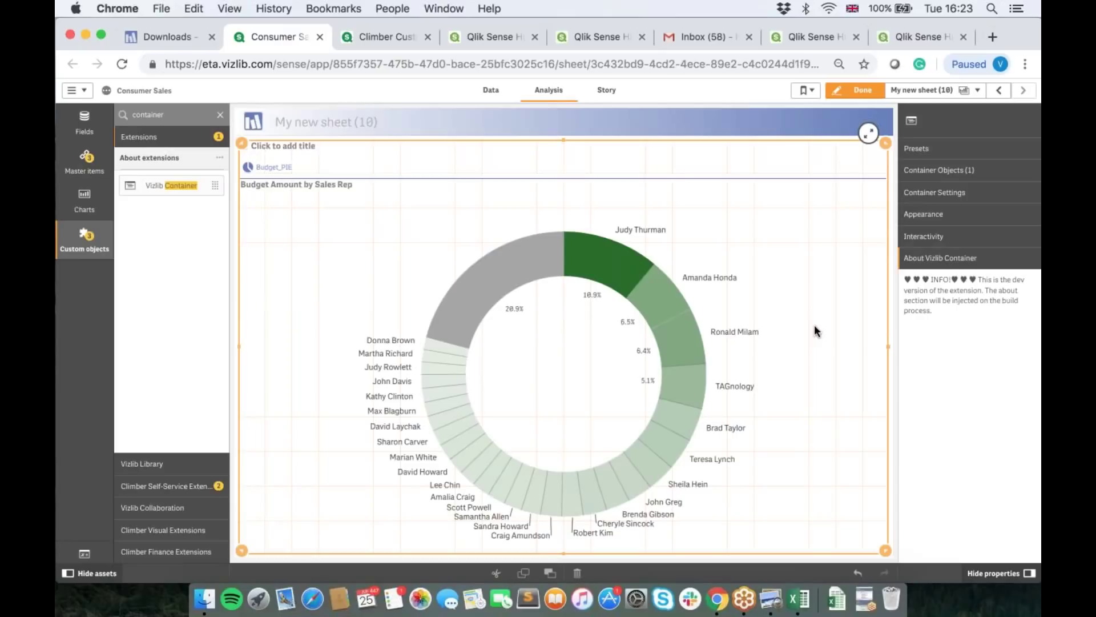
Step: Add a second container object and set its view type to Grid
{"action": "left_click", "coordinate": [920, 173]}
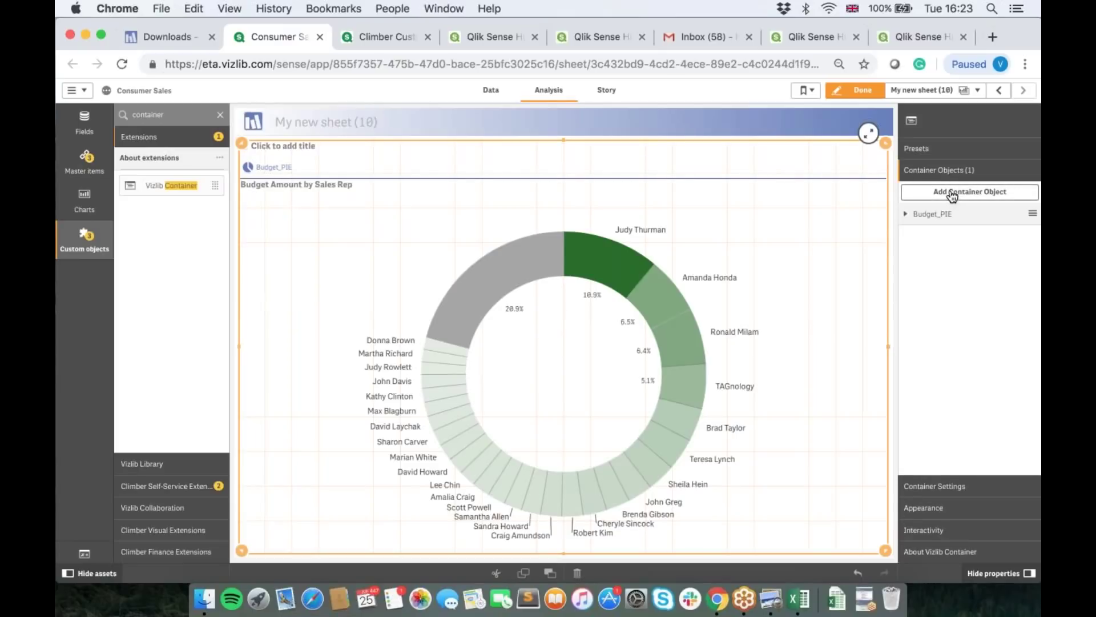
{"action": "left_click", "coordinate": [952, 194]}
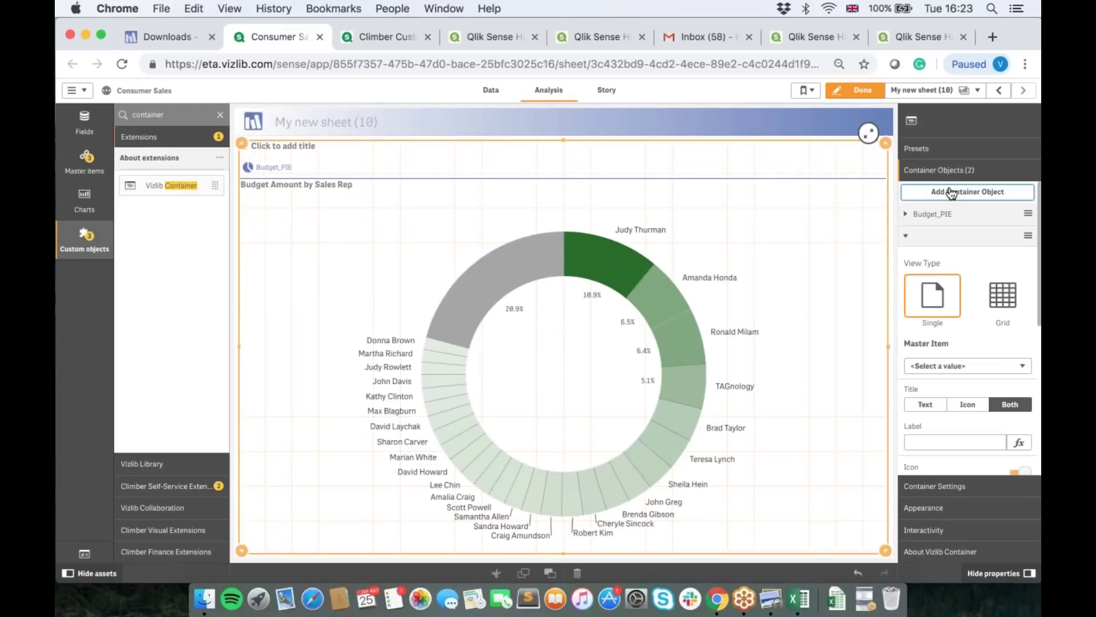
{"action": "left_click", "coordinate": [926, 309]}
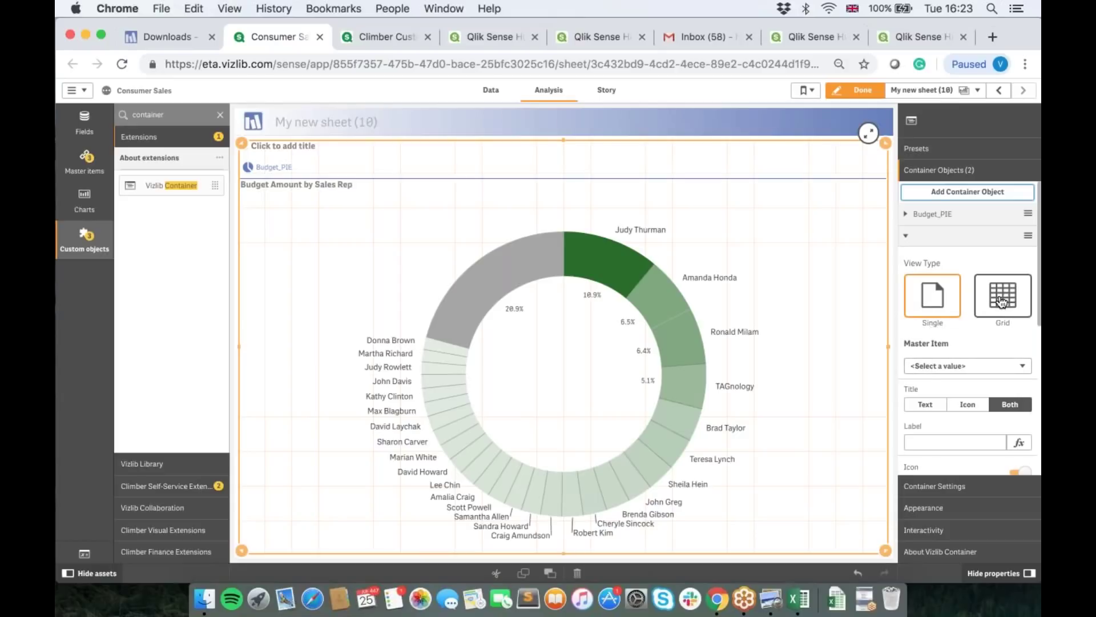
{"action": "left_click", "coordinate": [1001, 302]}
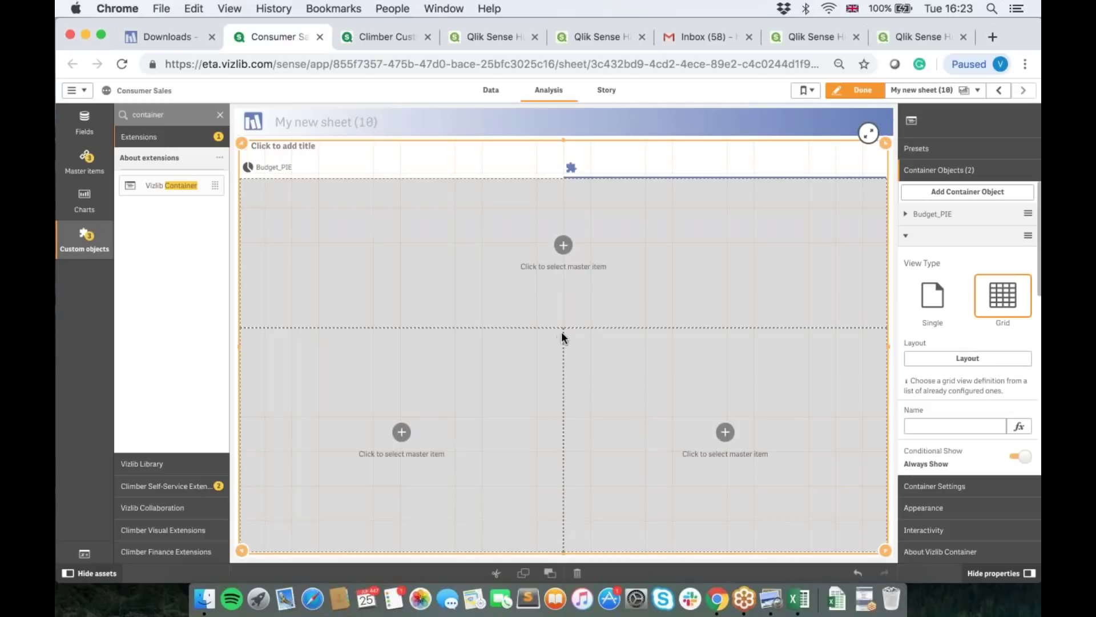
Step: Put Budget_LINE in the lower-left grid cell and Margin_KPI in the lower-right cell
{"action": "left_click", "coordinate": [402, 436]}
{"action": "left_click", "coordinate": [401, 363]}
{"action": "left_click", "coordinate": [724, 431]}
{"action": "scroll", "coordinate": [698, 343], "scroll_direction": "down", "scroll_amount": 2}
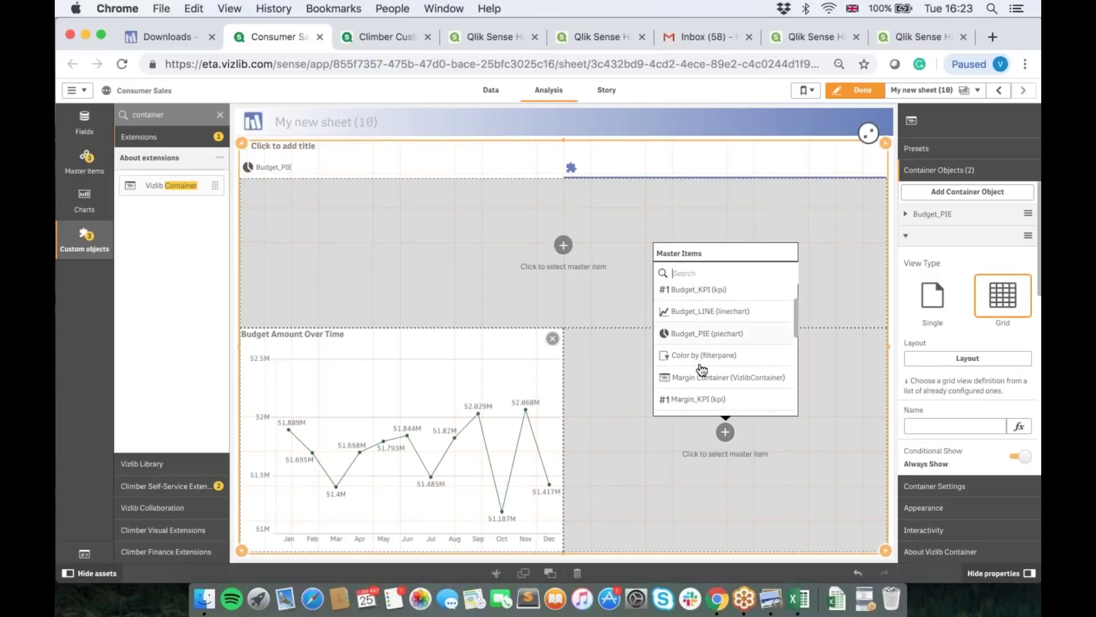
{"action": "left_click", "coordinate": [694, 398]}
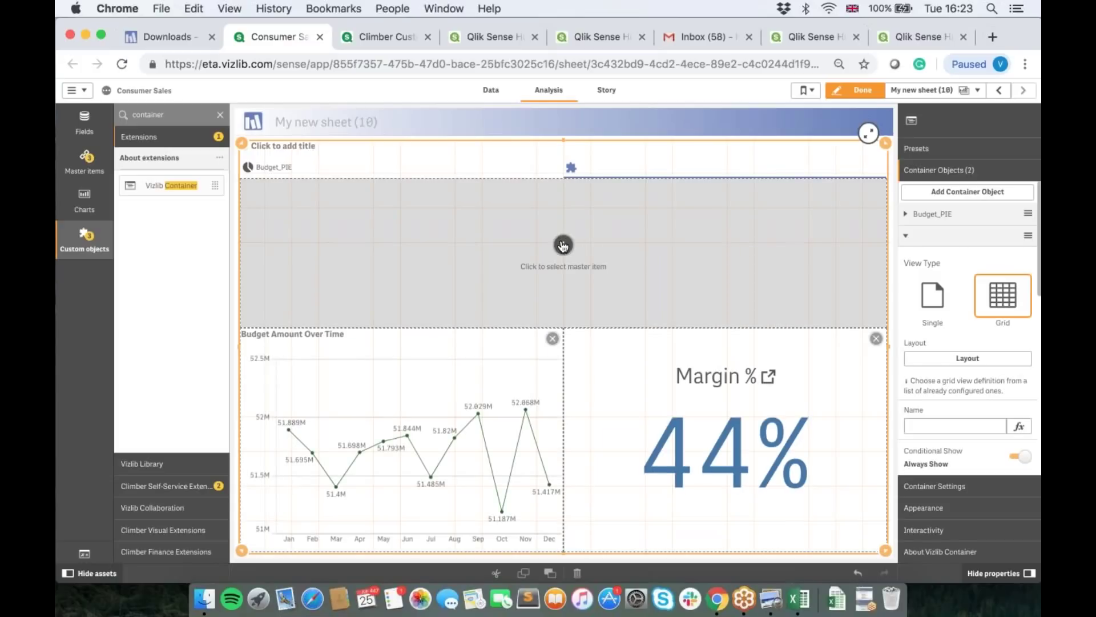
Step: Try the Budget Container in the top cell, remove it, then choose Region Filter there
{"action": "left_click", "coordinate": [563, 245]}
{"action": "left_click", "coordinate": [540, 340]}
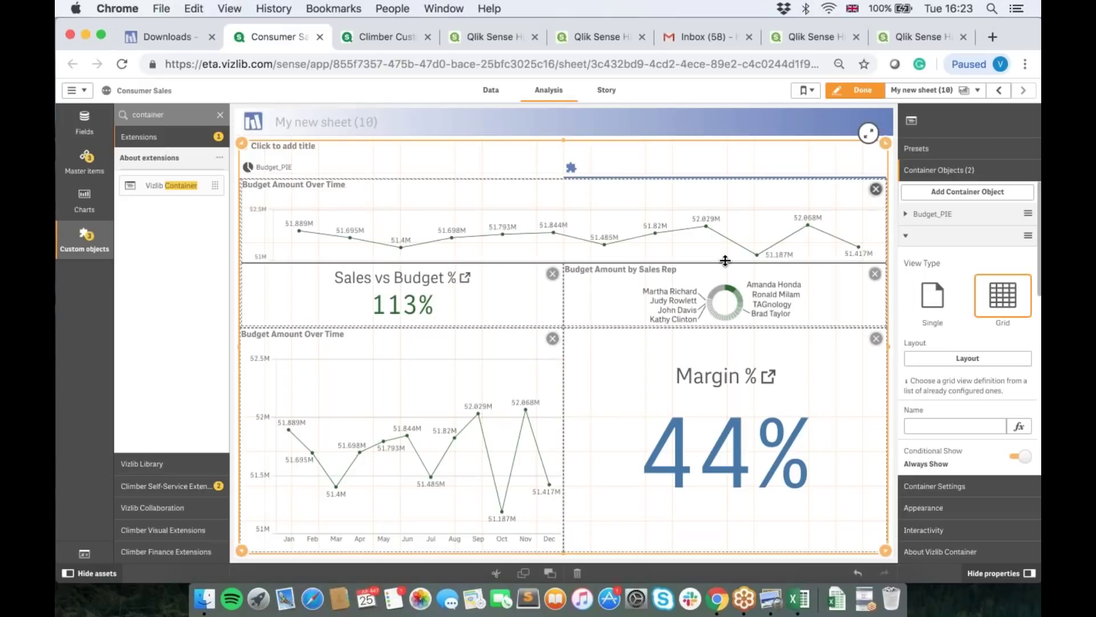
{"action": "left_click", "coordinate": [876, 189]}
{"action": "left_click", "coordinate": [563, 244]}
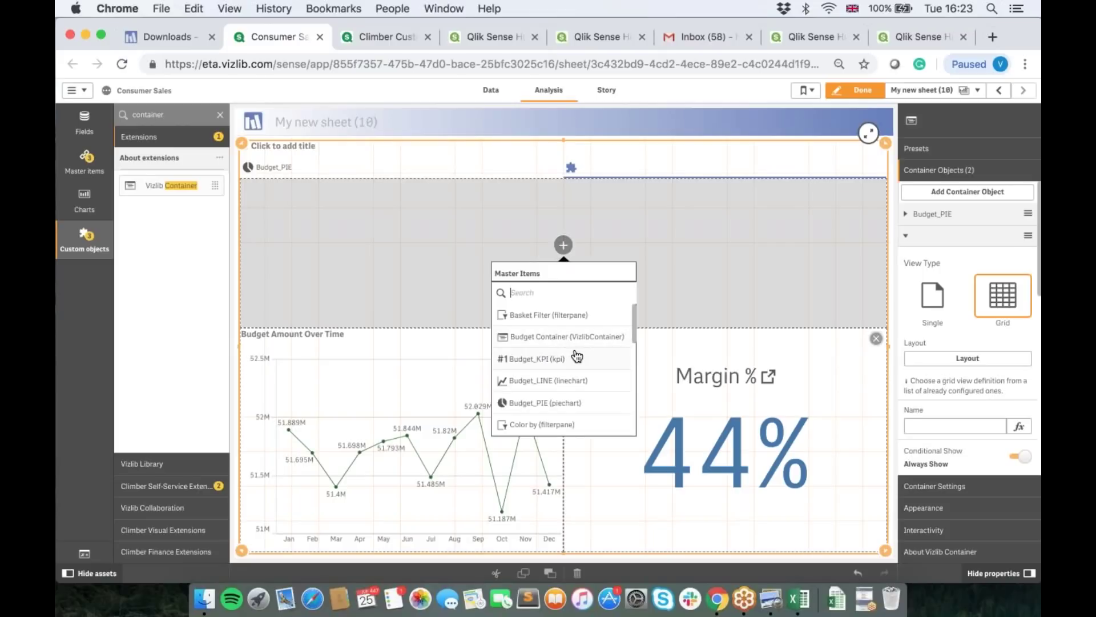
{"action": "scroll", "coordinate": [578, 356], "scroll_direction": "down", "scroll_amount": 5}
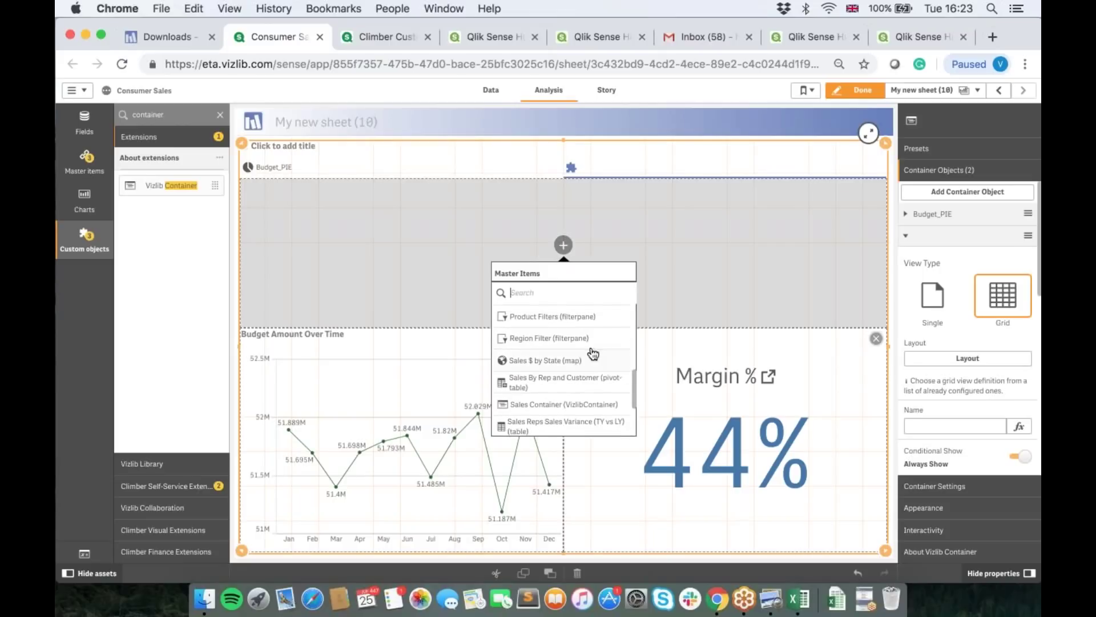
{"action": "scroll", "coordinate": [569, 345], "scroll_direction": "up", "scroll_amount": 2}
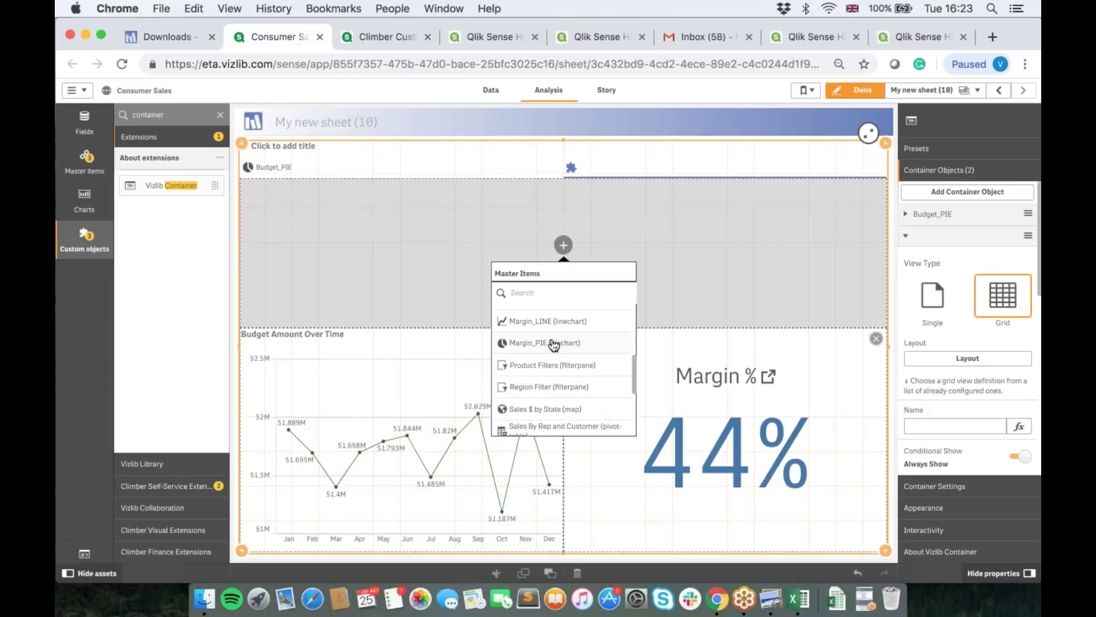
{"action": "left_click", "coordinate": [553, 388]}
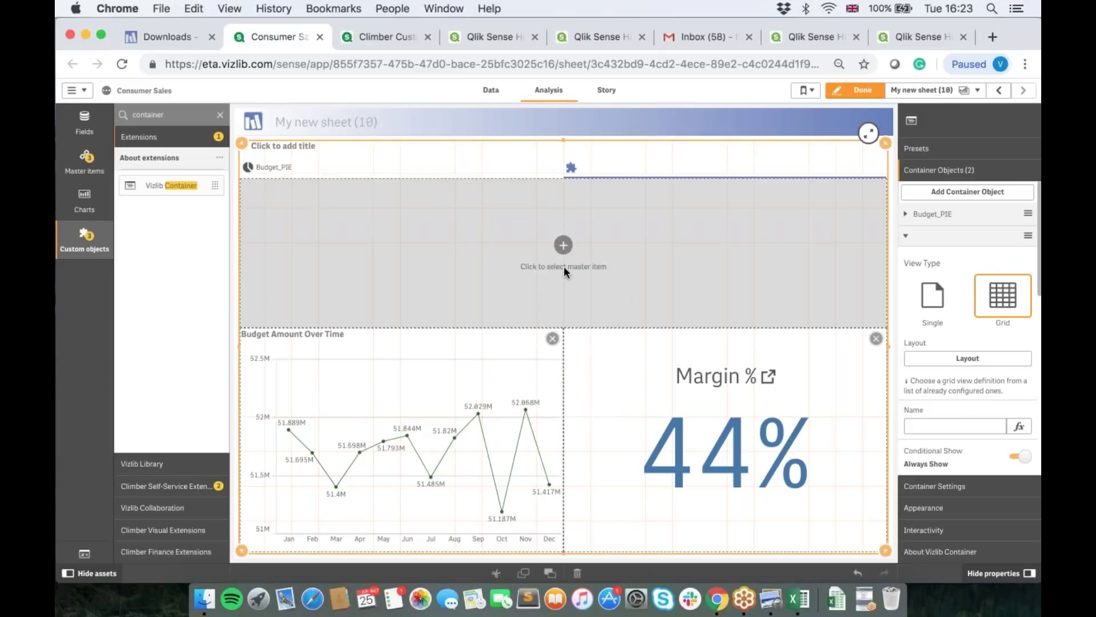
Step: Replace the top cell with Product Filters and shrink that row to enlarge the charts below
{"action": "left_click", "coordinate": [563, 245]}
{"action": "scroll", "coordinate": [563, 366], "scroll_direction": "down", "scroll_amount": 3}
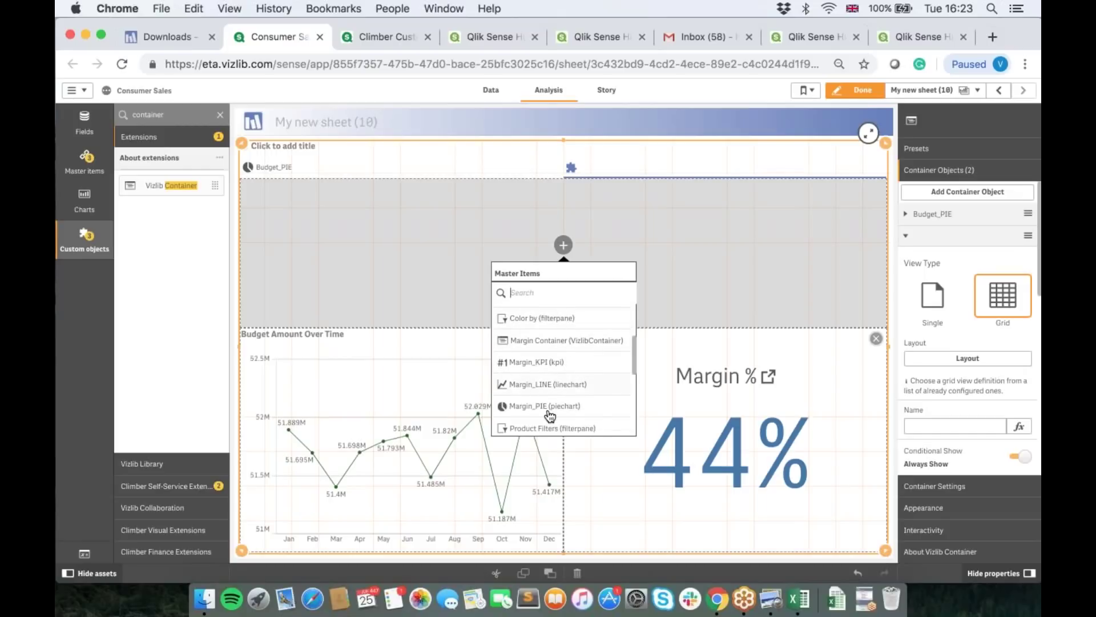
{"action": "left_click", "coordinate": [566, 429]}
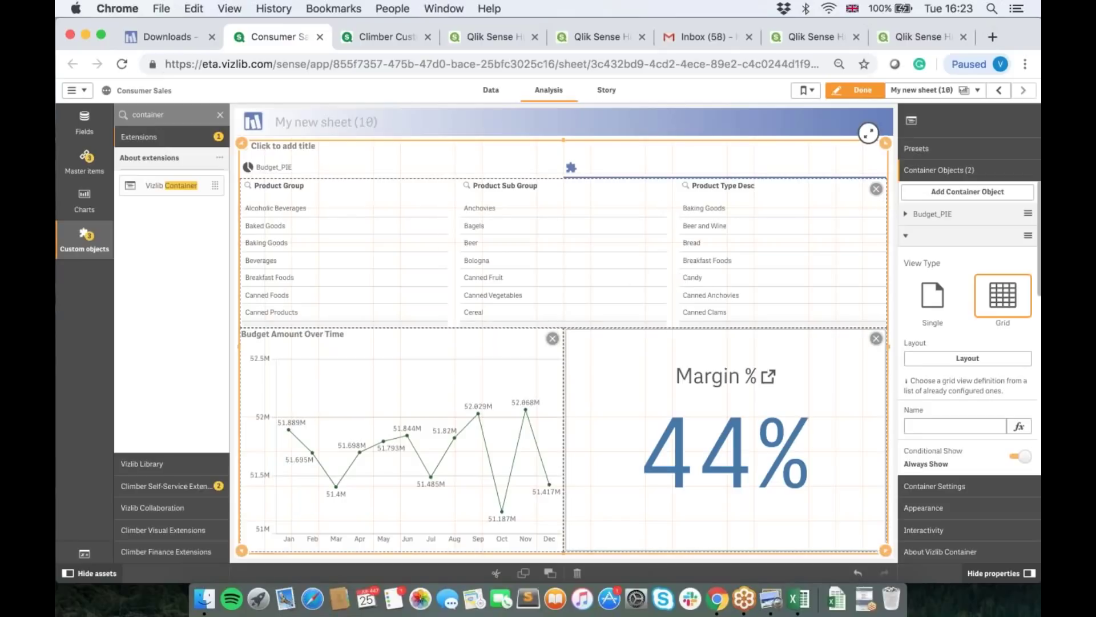
{"action": "left_click_drag", "start_coordinate": [566, 327], "coordinate": [565, 208]}
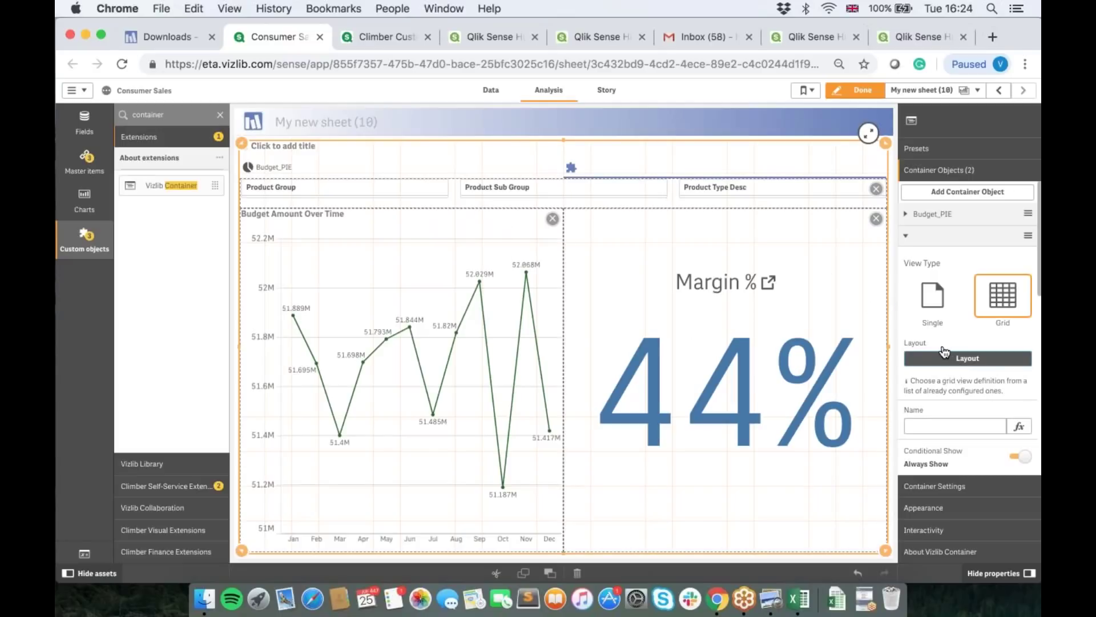
Step: Glance at the grid layout choices without changing them, then exit edit mode with Done
{"action": "left_click", "coordinate": [960, 358]}
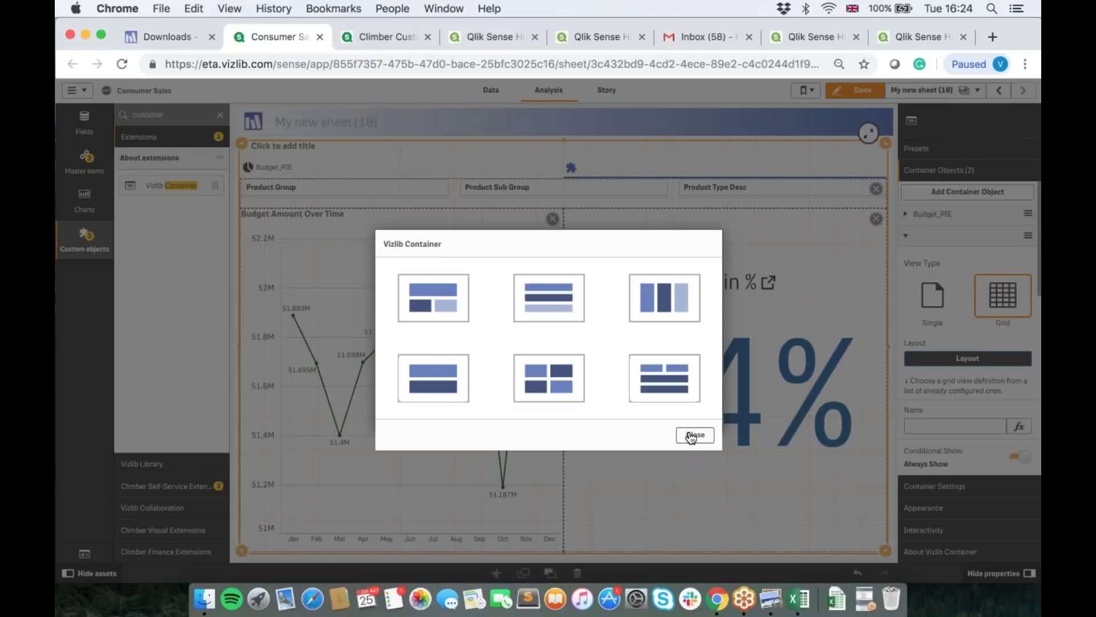
{"action": "left_click", "coordinate": [693, 436]}
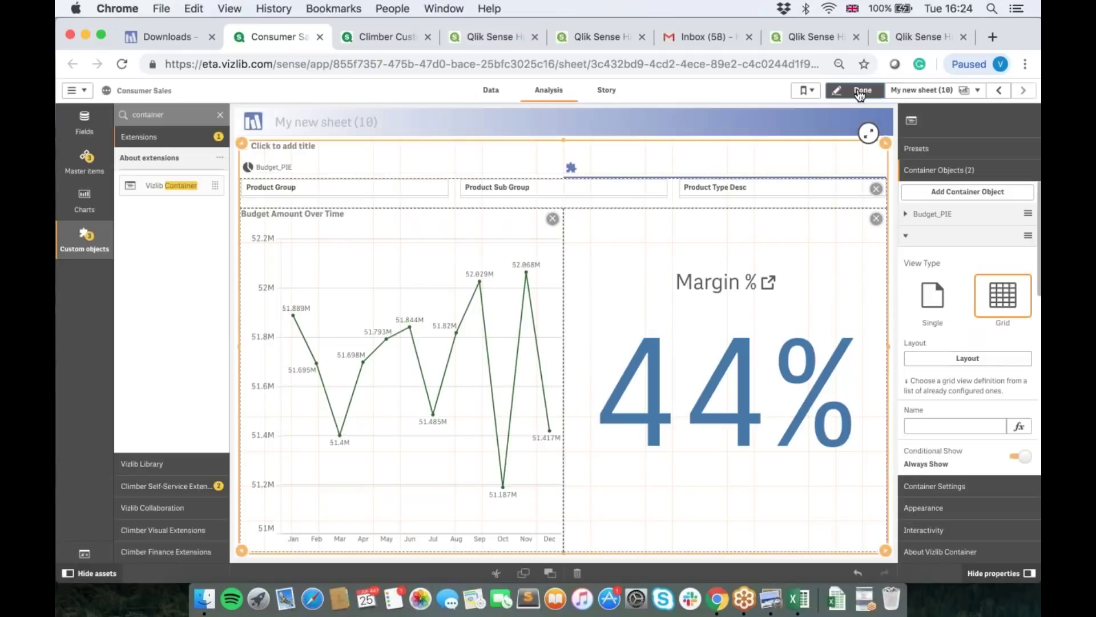
{"action": "left_click", "coordinate": [861, 91]}
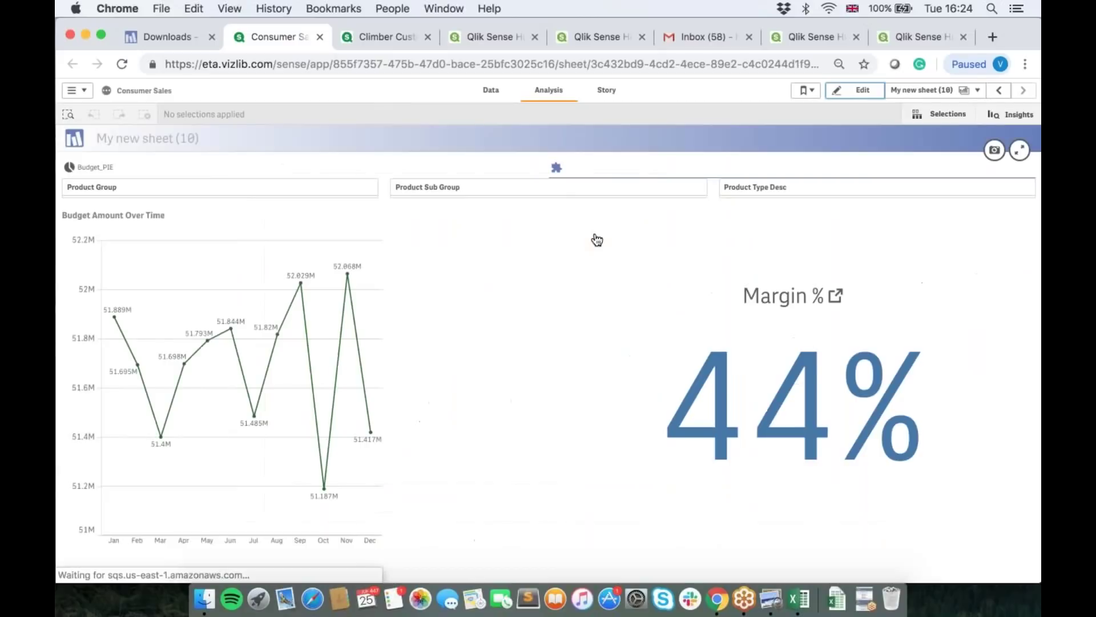
Step: Switch between the Budget_PIE donut tab and the filters-and-charts grid tab, then return to editing
{"action": "left_click", "coordinate": [403, 176]}
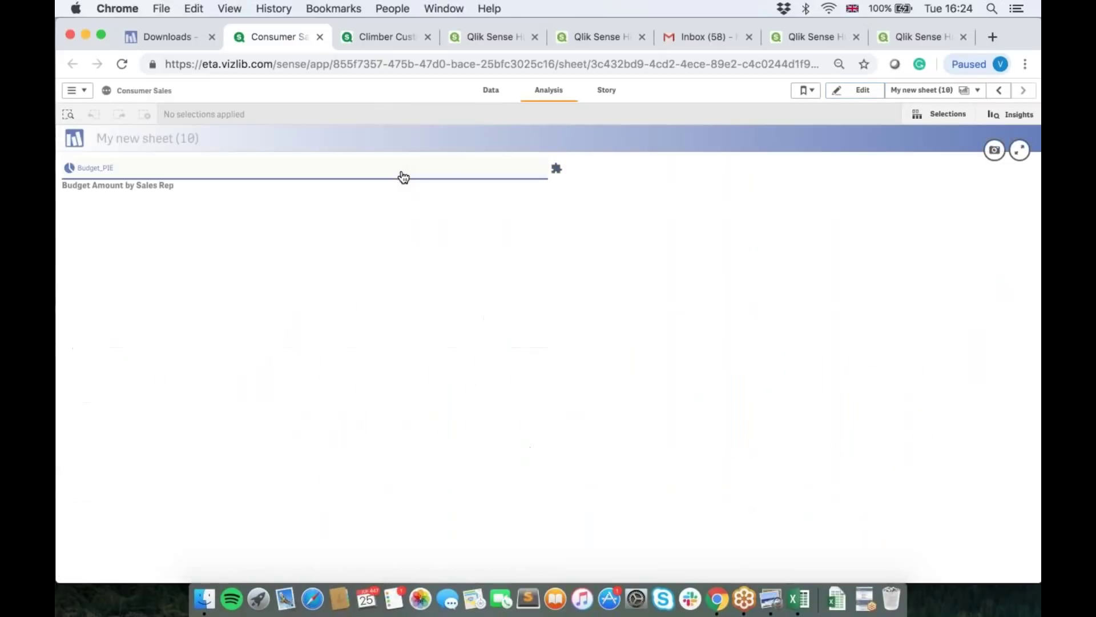
{"action": "left_click", "coordinate": [574, 176]}
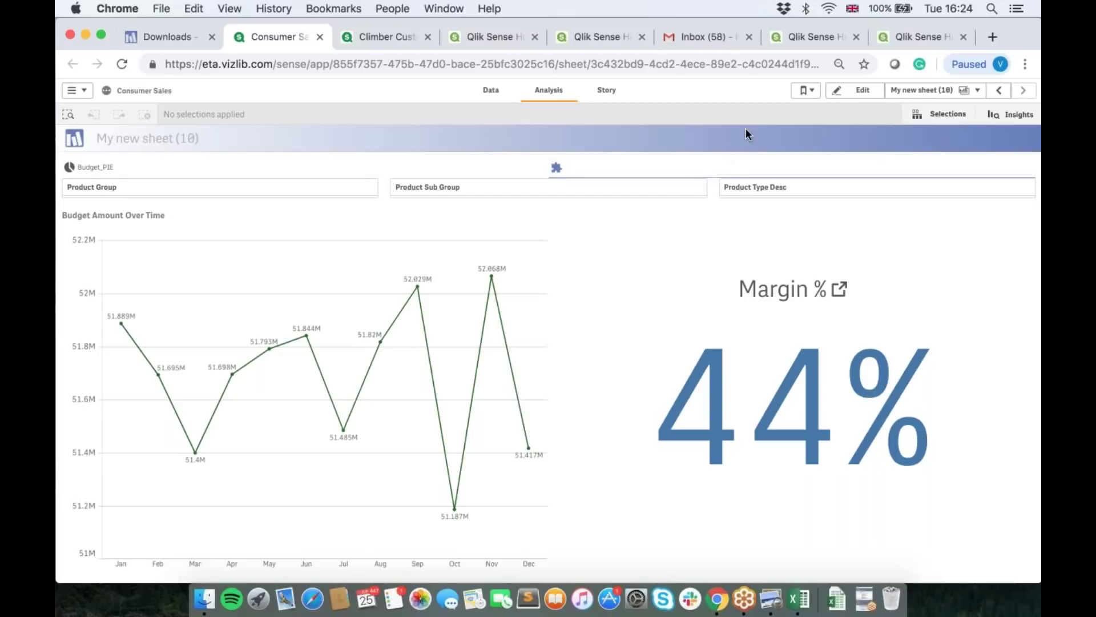
{"action": "left_click", "coordinate": [840, 97]}
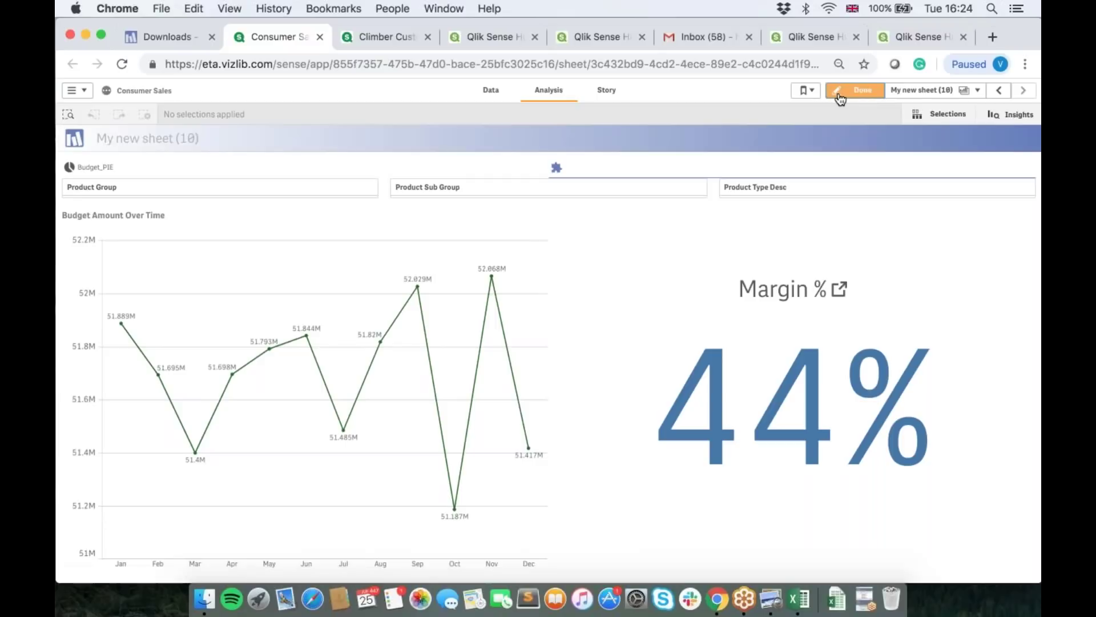
Step: Try the Bootstrap Nav Tabs and Blue container presets, then settle on Horizontal carousel
{"action": "left_click", "coordinate": [893, 250]}
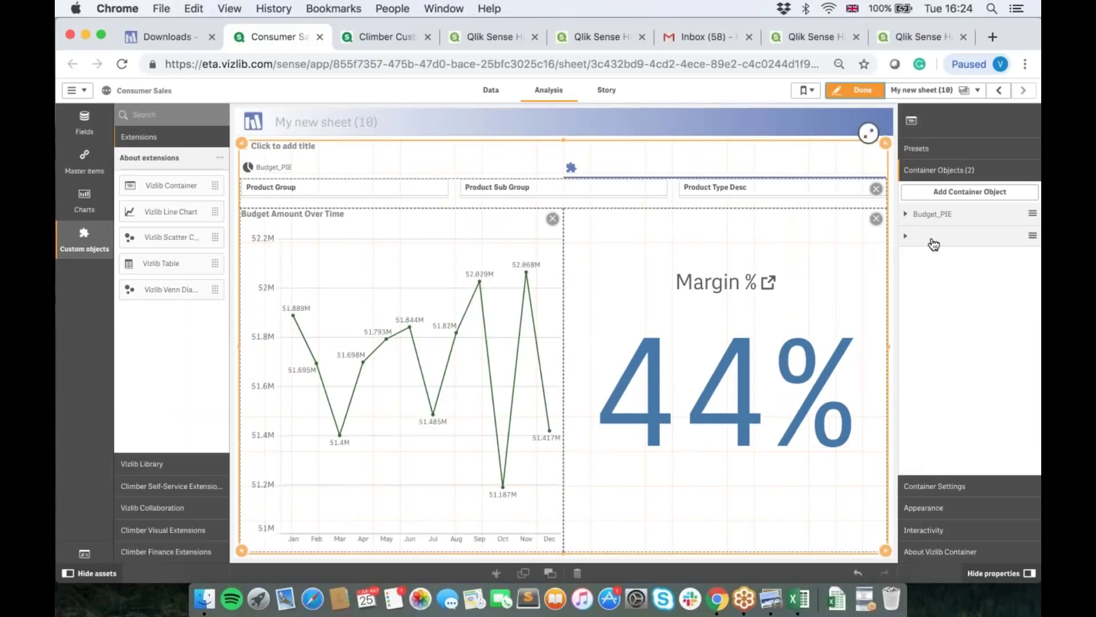
{"action": "left_click", "coordinate": [919, 155]}
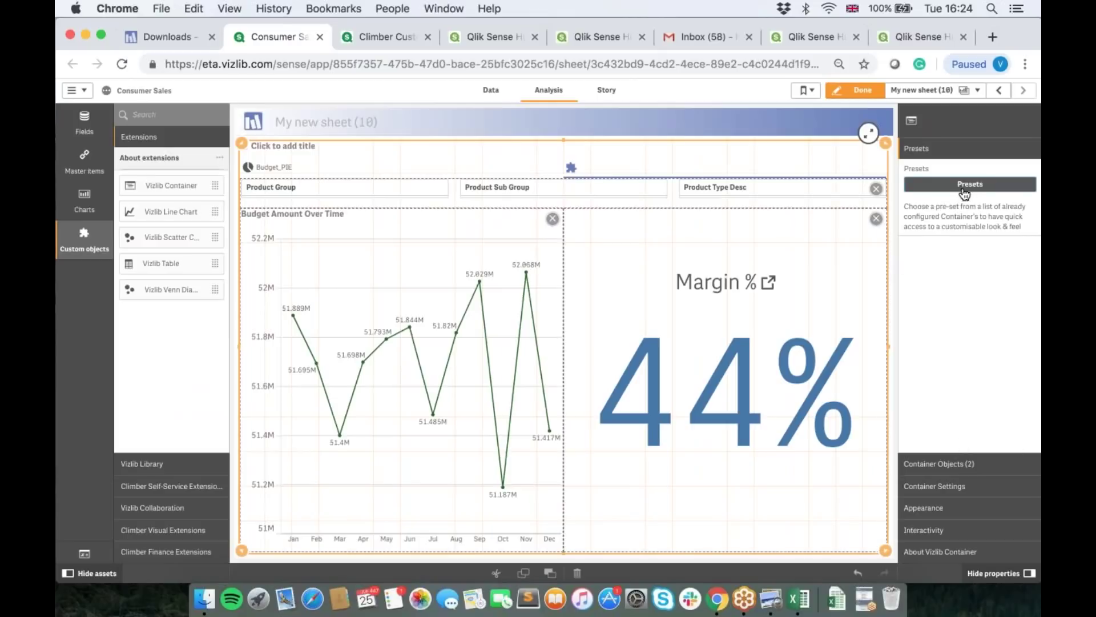
{"action": "left_click", "coordinate": [964, 191]}
{"action": "scroll", "coordinate": [492, 321], "scroll_direction": "down", "scroll_amount": 5}
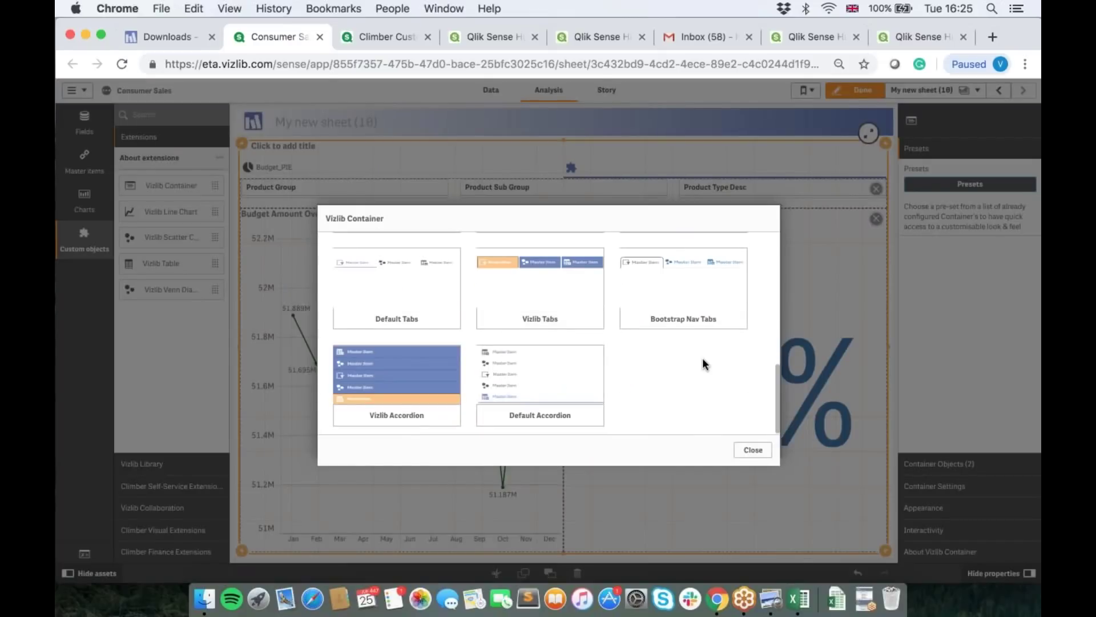
{"action": "left_click", "coordinate": [699, 277]}
{"action": "left_click", "coordinate": [984, 187]}
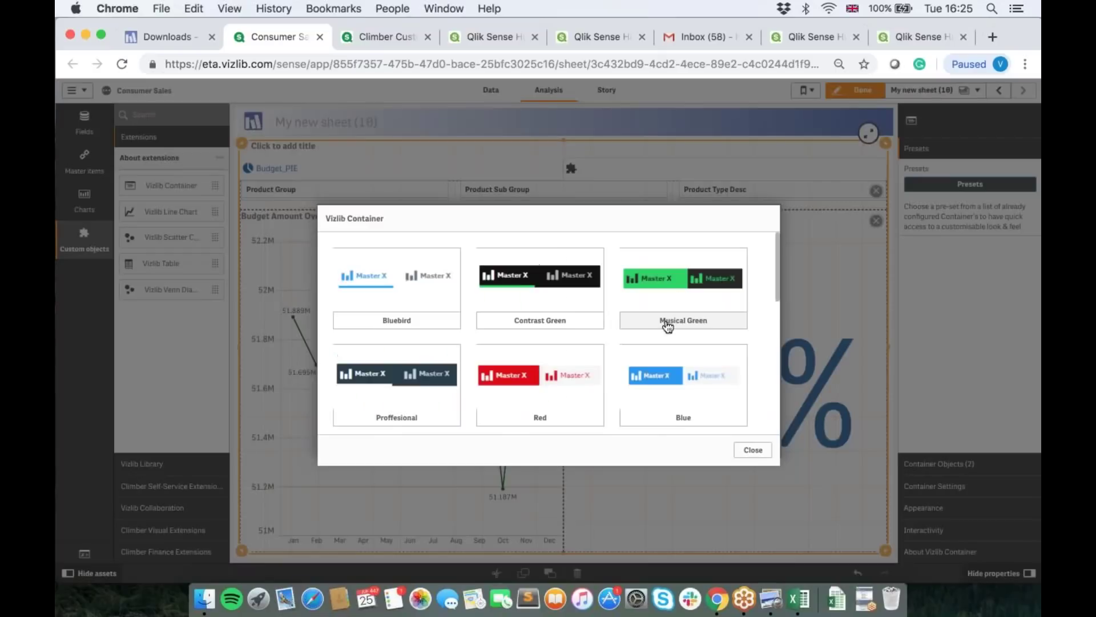
{"action": "left_click", "coordinate": [668, 379]}
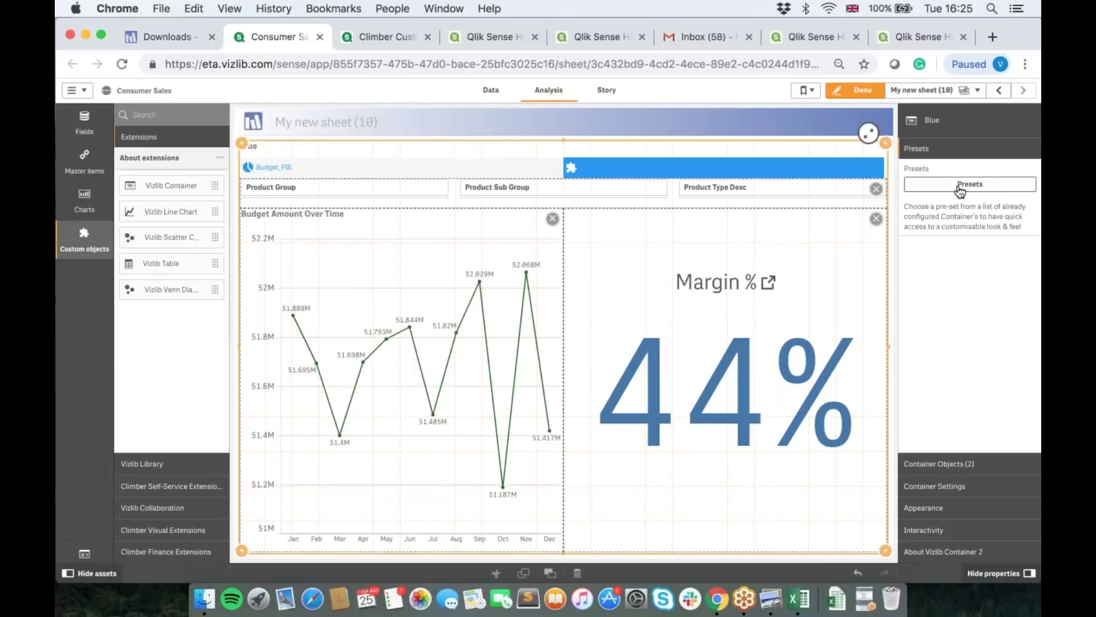
{"action": "left_click", "coordinate": [961, 187]}
{"action": "scroll", "coordinate": [597, 362], "scroll_direction": "down", "scroll_amount": 3}
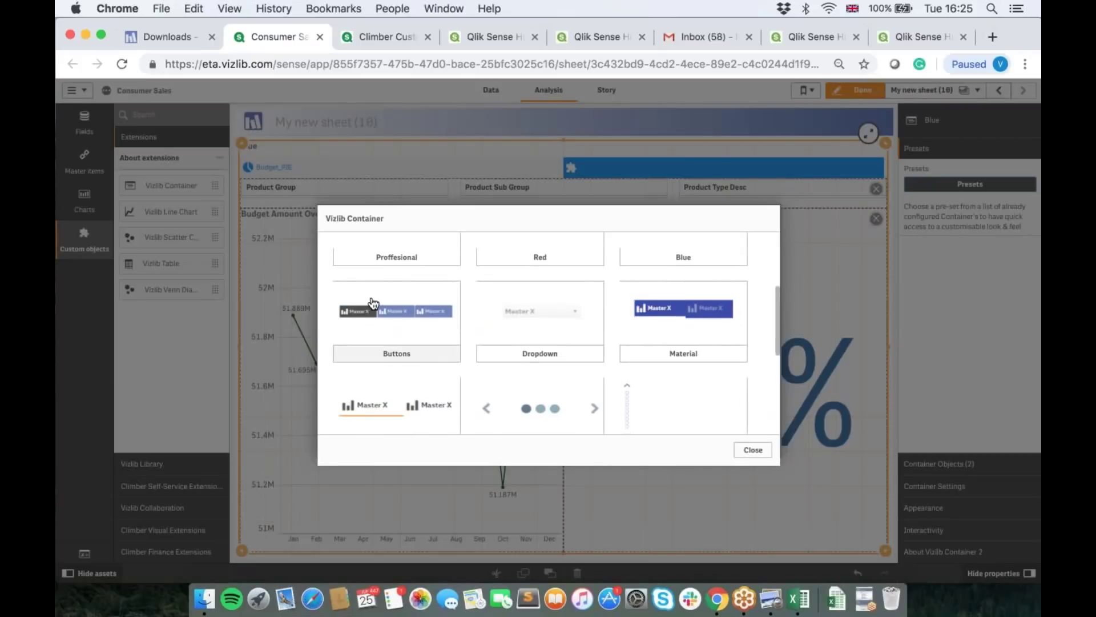
{"action": "left_click", "coordinate": [518, 393]}
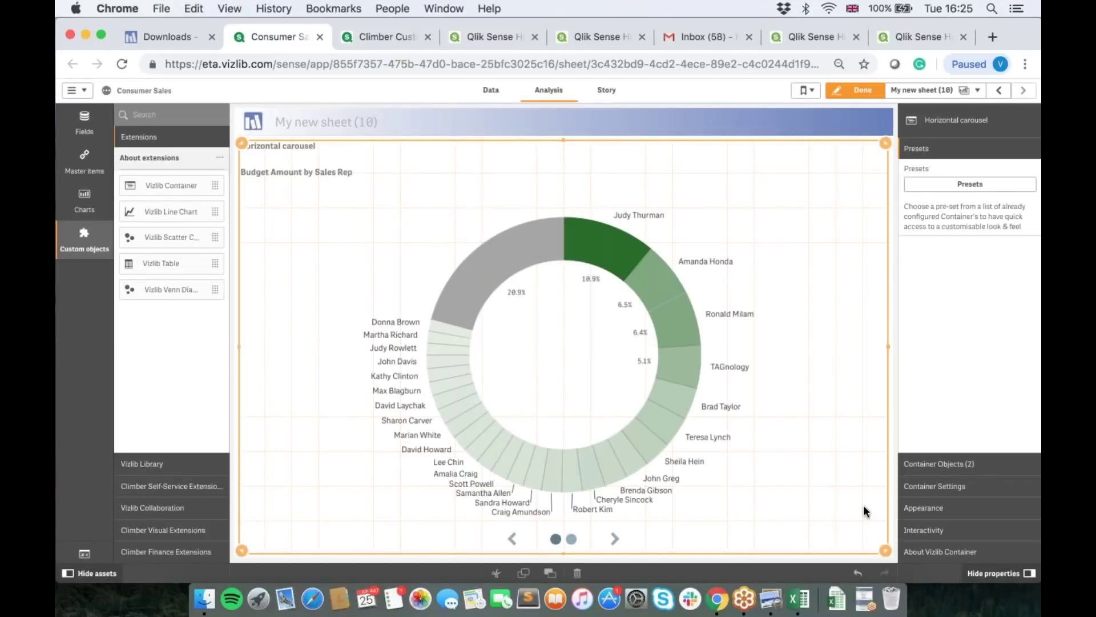
Step: Inspect the Carousel Indicators appearance options, then go to the Vizlib Container with Grid Mode sheet
{"action": "left_click", "coordinate": [940, 489]}
{"action": "left_click", "coordinate": [934, 508]}
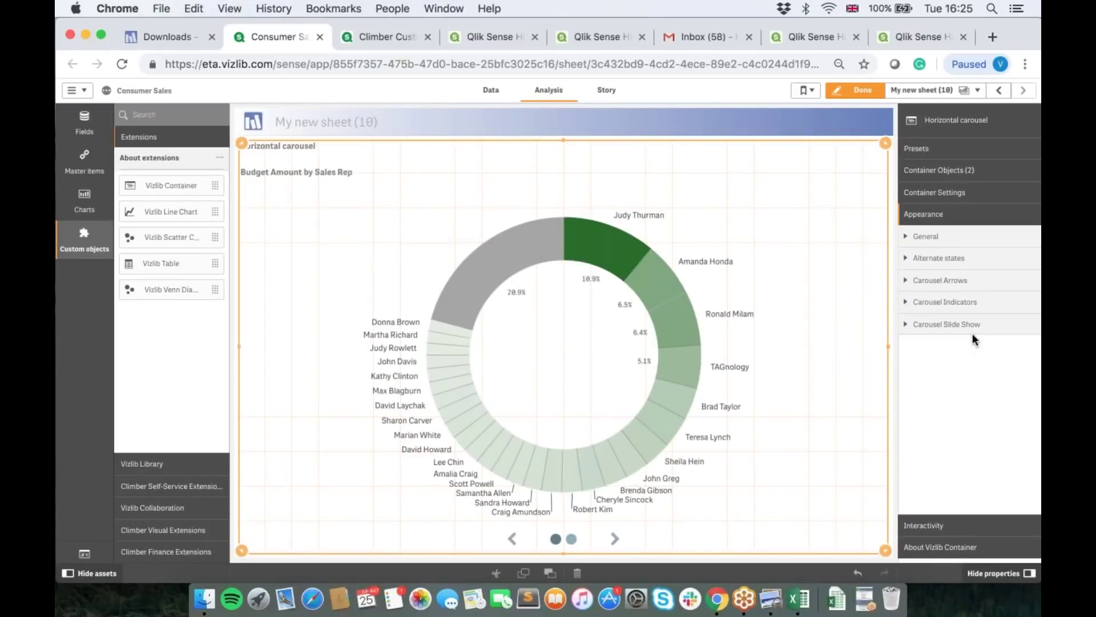
{"action": "left_click", "coordinate": [961, 303]}
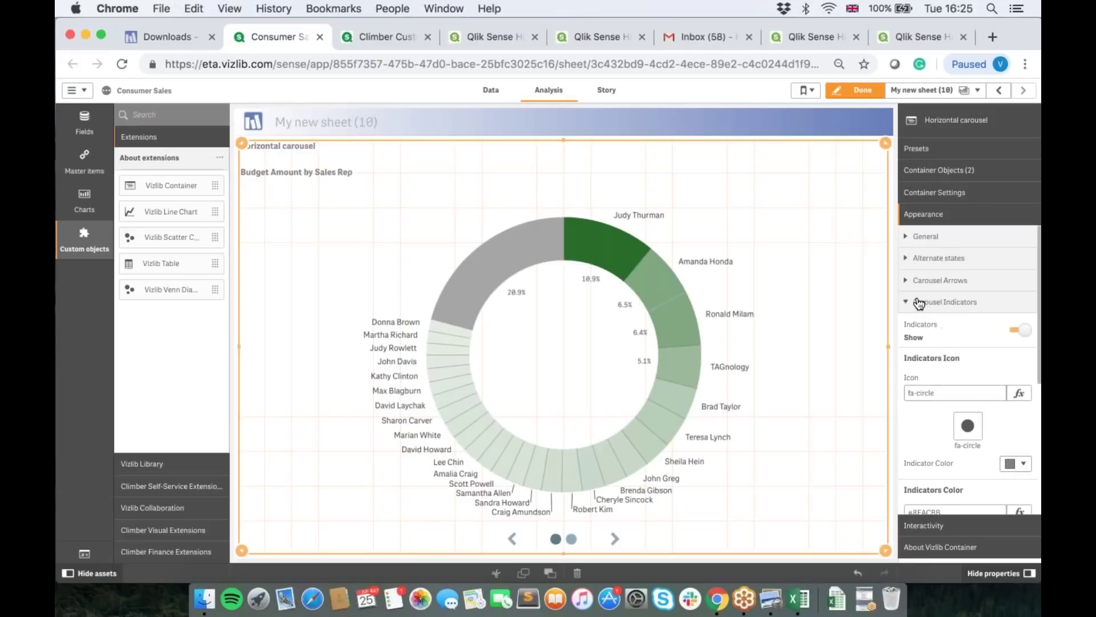
{"action": "left_click", "coordinate": [919, 303]}
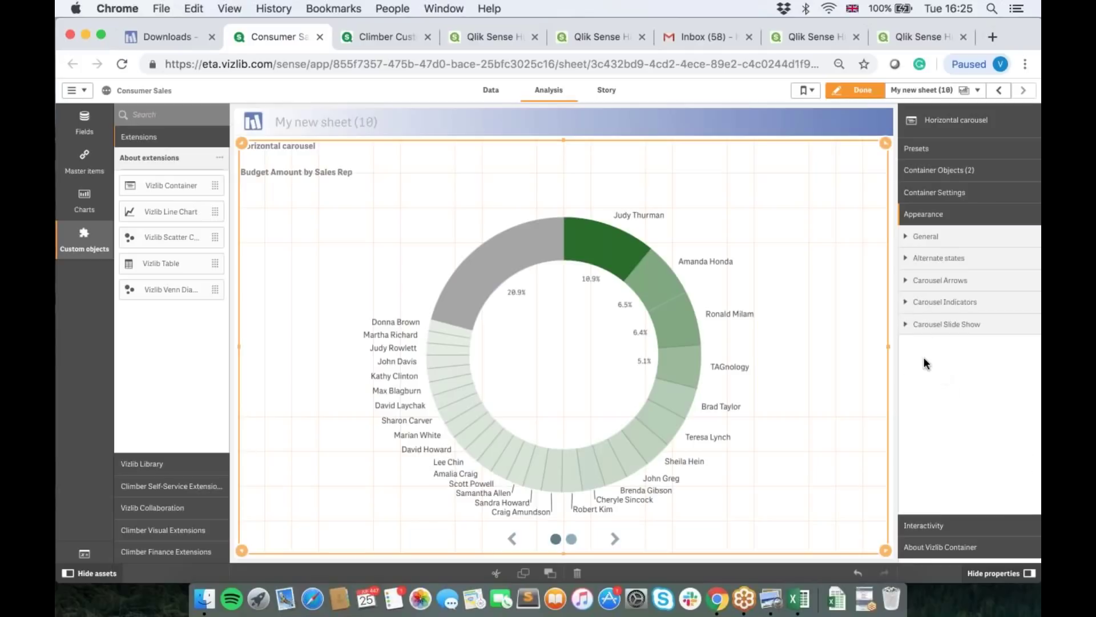
{"action": "left_click", "coordinate": [933, 91]}
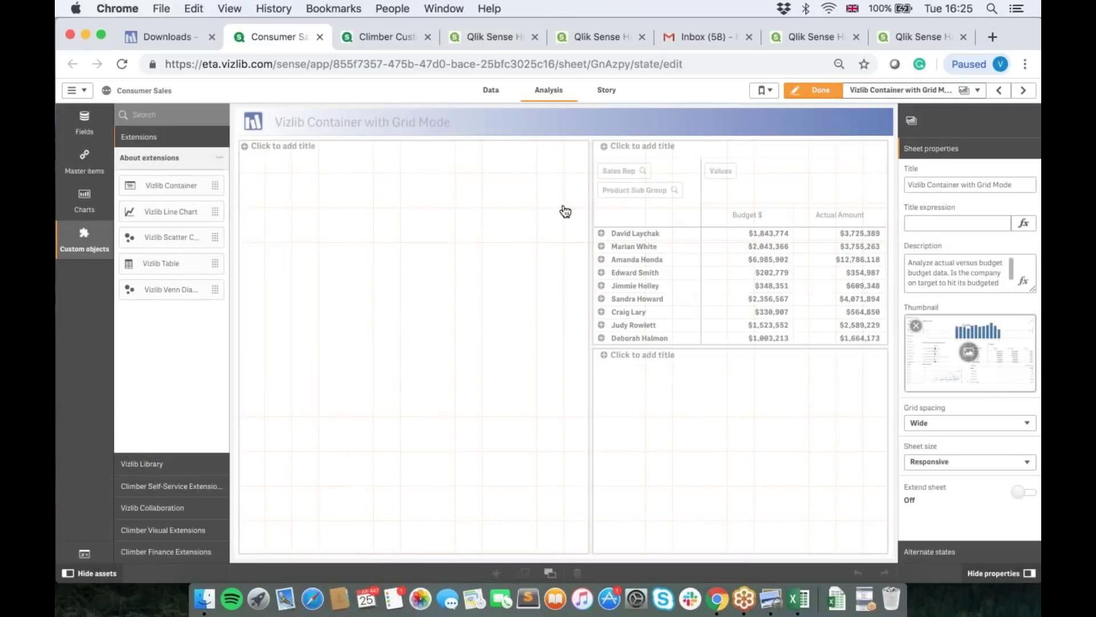
Step: Exit edit mode and cycle through the Product Sales, Regional Sales and Budget tabs
{"action": "left_click", "coordinate": [822, 90]}
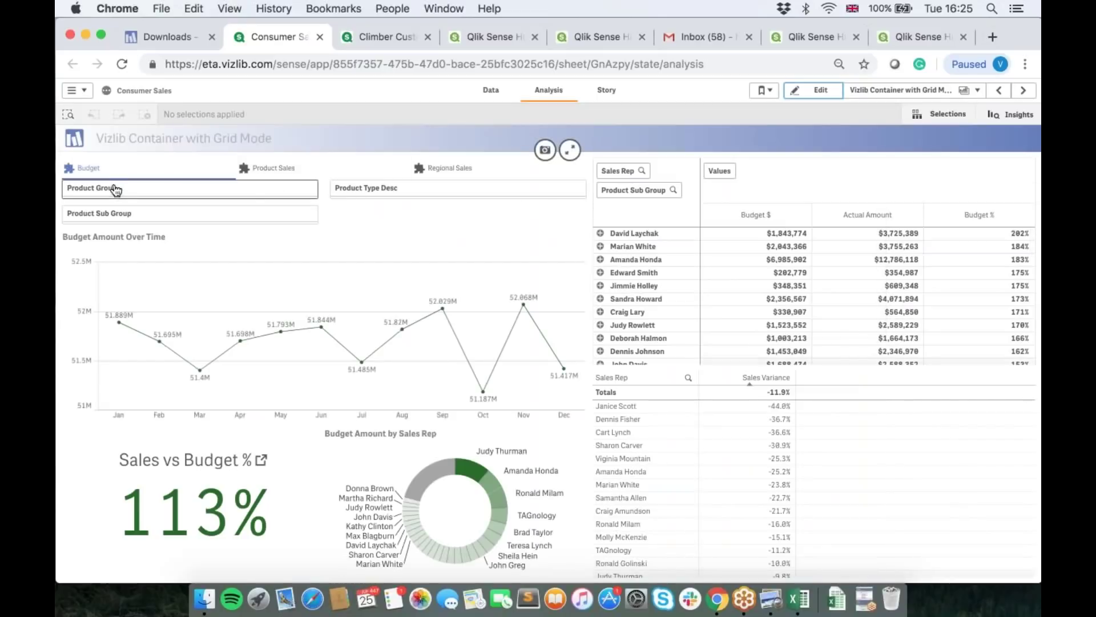
{"action": "left_click", "coordinate": [287, 171]}
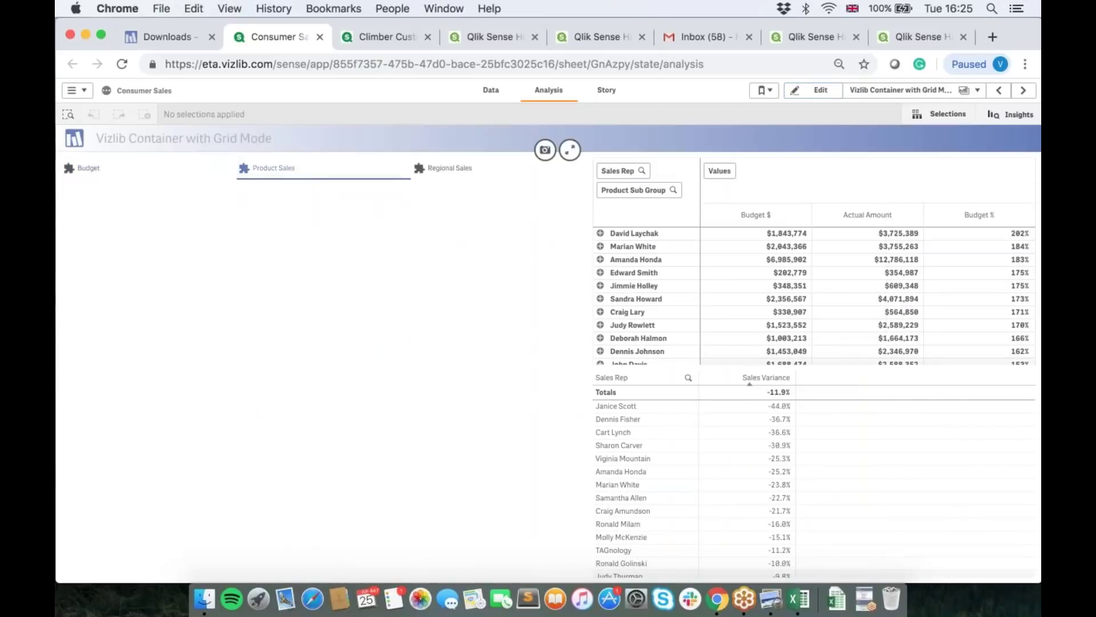
{"action": "left_click", "coordinate": [450, 168]}
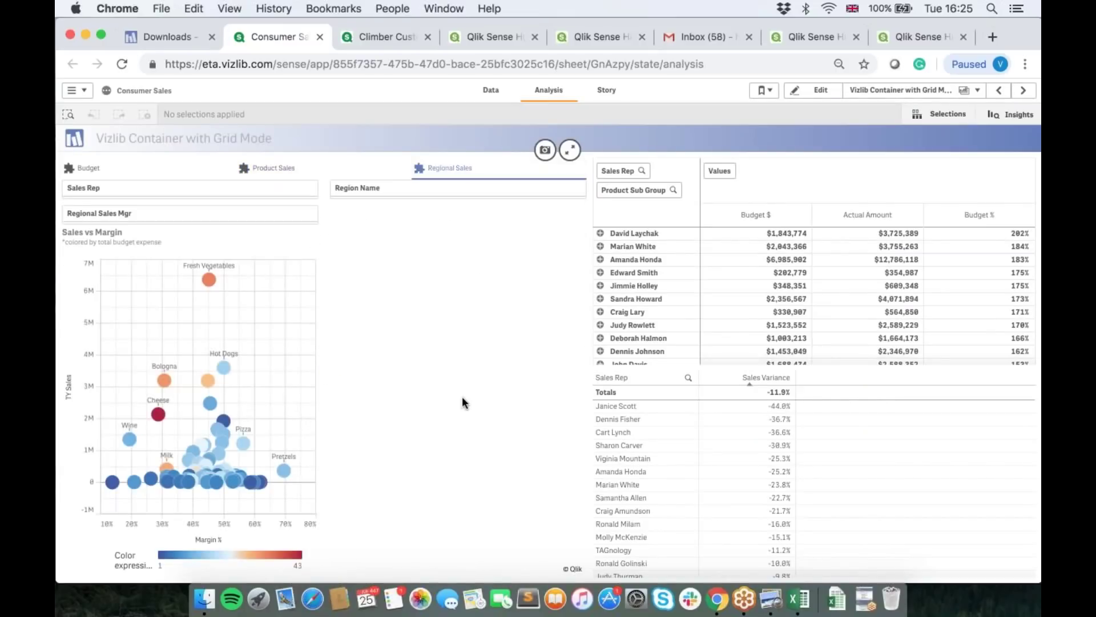
{"action": "left_click", "coordinate": [176, 167]}
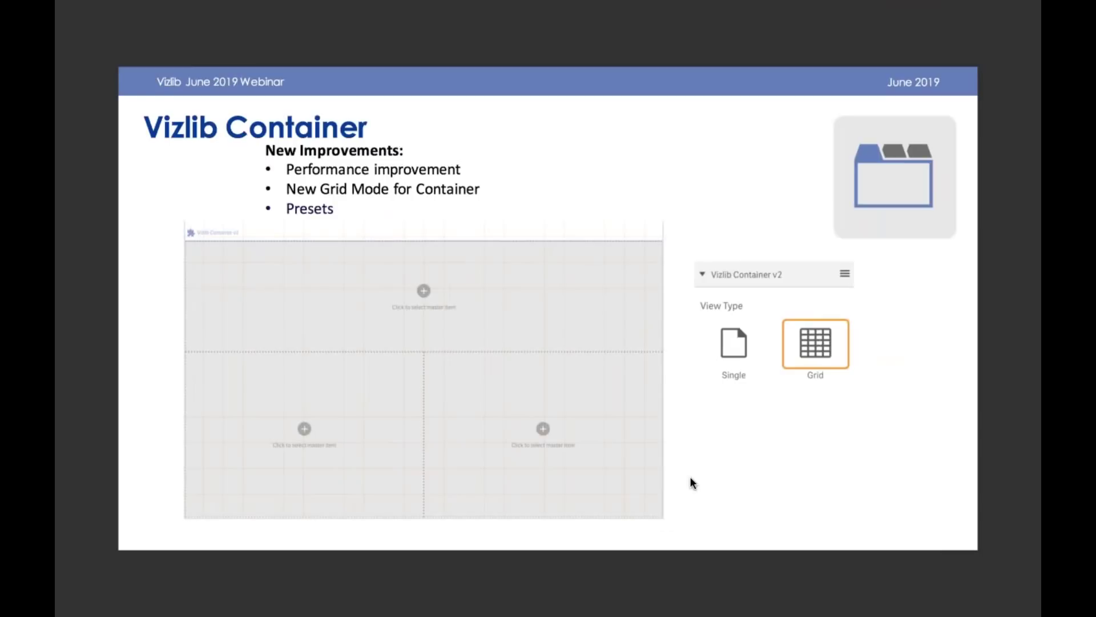
Step: Advance to the Climber Custom Report slide, then return to the browser
{"action": "key", "text": "Right"}
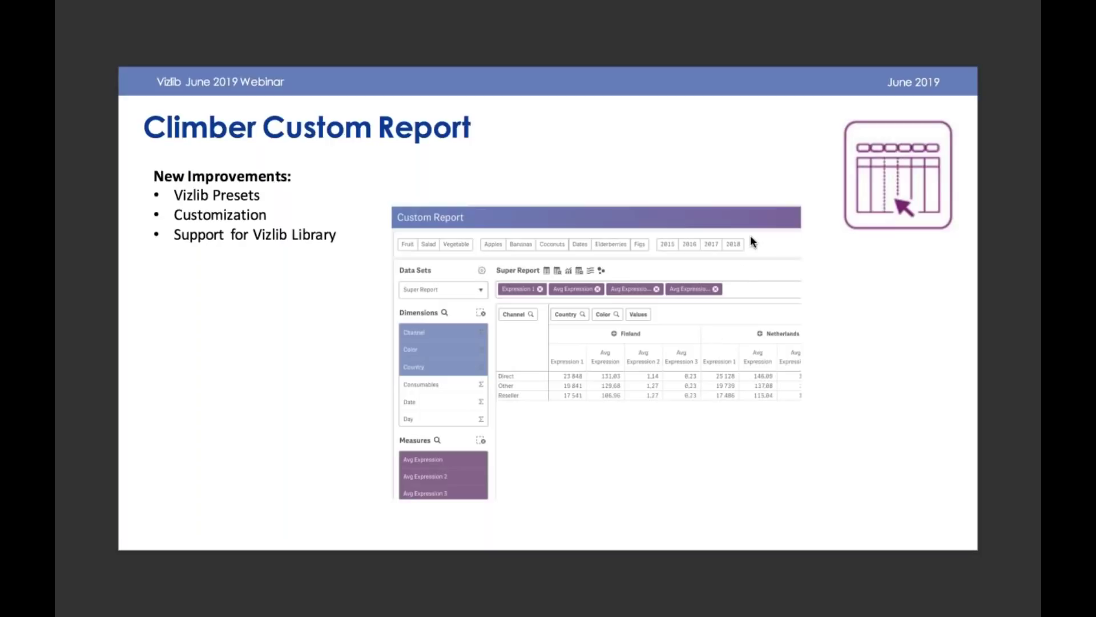
{"action": "key", "text": "ctrl+Left"}
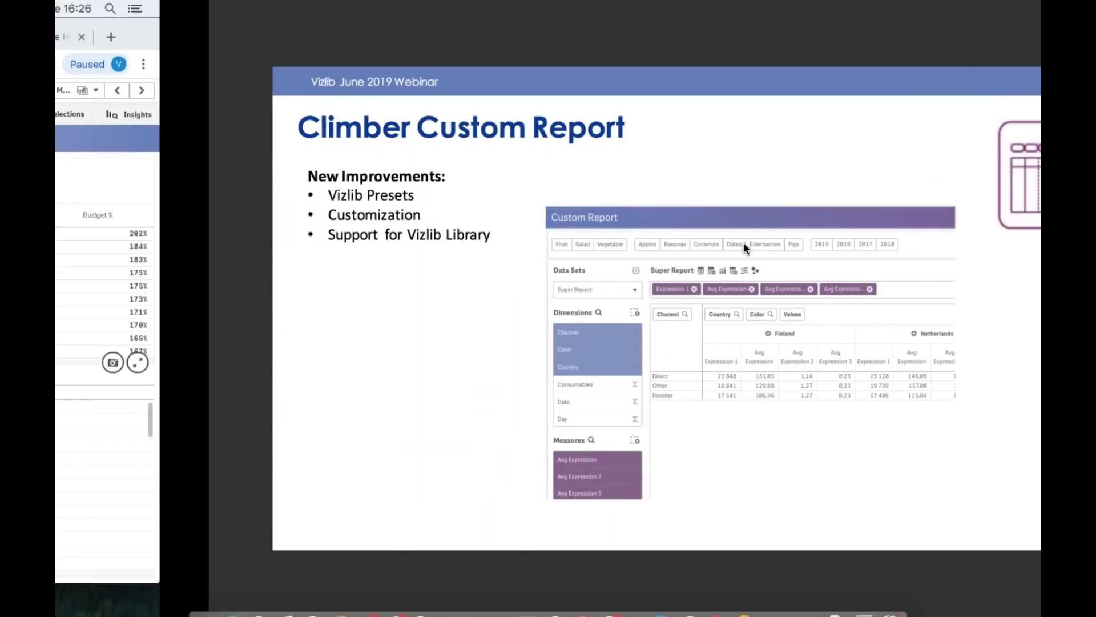
Step: Switch to the Climber Custom Report app, reload it after the connection error, and close Consumer Sales
{"action": "left_click", "coordinate": [352, 34]}
{"action": "left_click", "coordinate": [664, 361]}
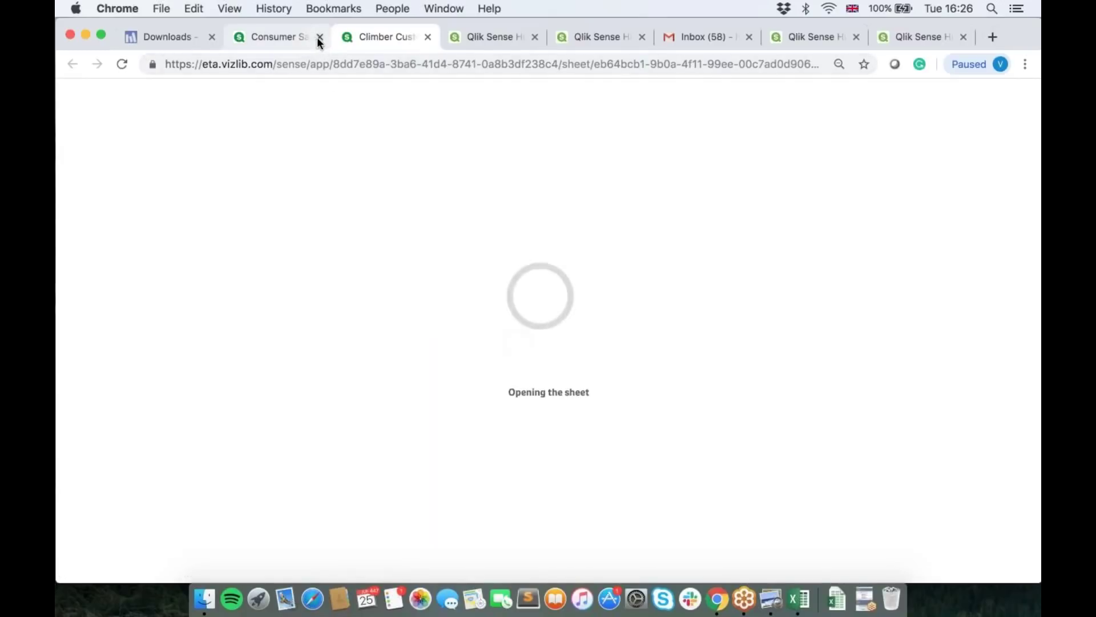
{"action": "left_click", "coordinate": [320, 37]}
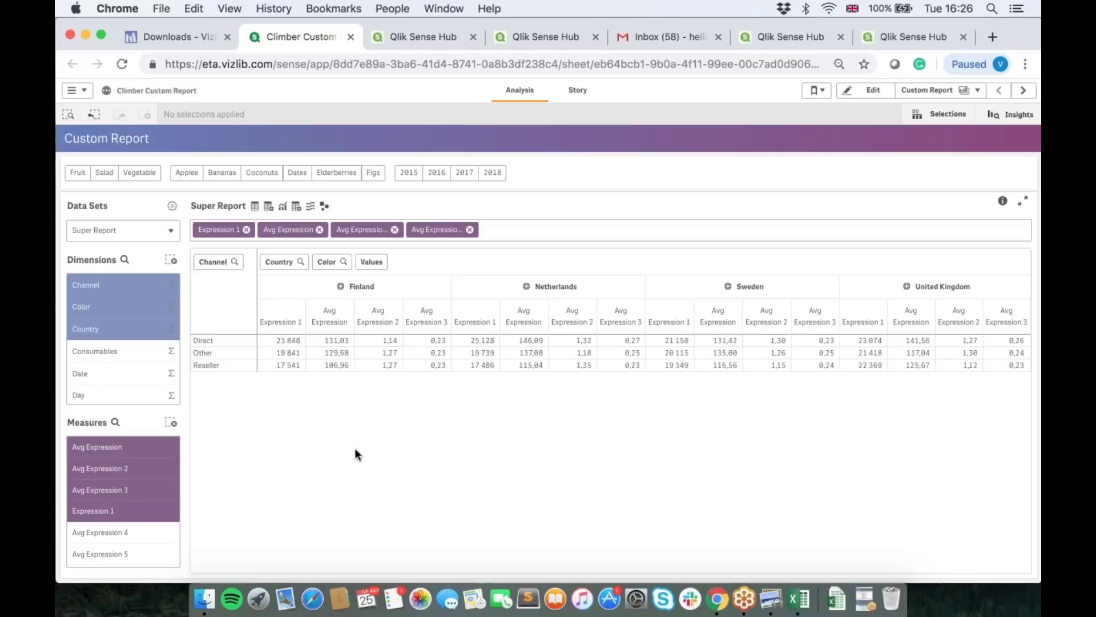
Step: Add Consumables, Avg Expression 4 and Avg Expression 5, toggle Date, Day and Country so rows split by Color
{"action": "left_click", "coordinate": [93, 351]}
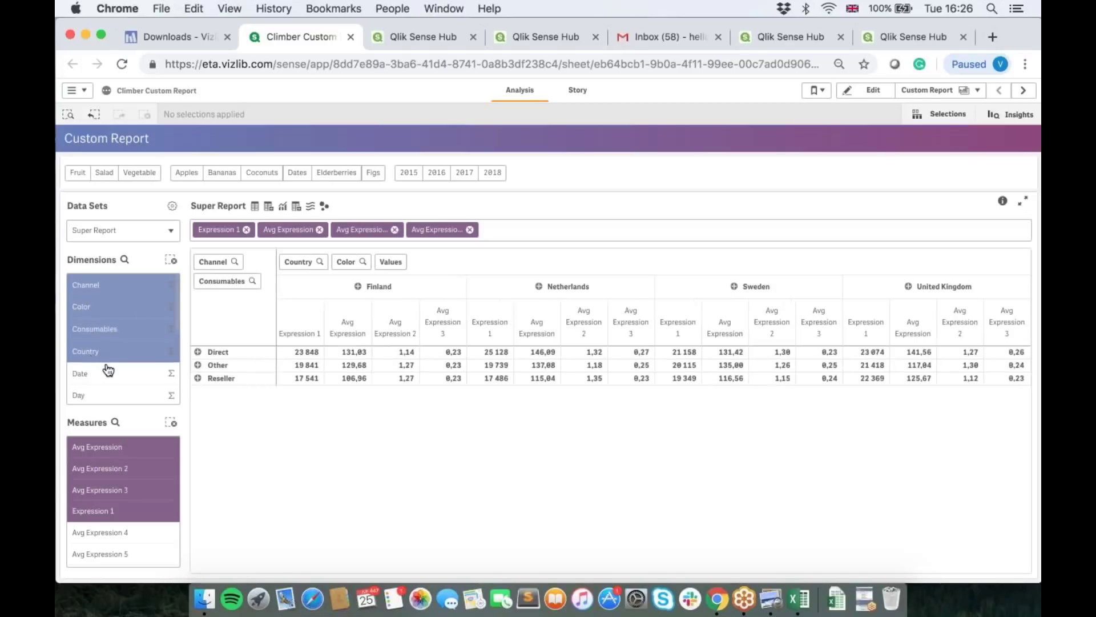
{"action": "left_click", "coordinate": [106, 373]}
{"action": "left_click", "coordinate": [102, 395]}
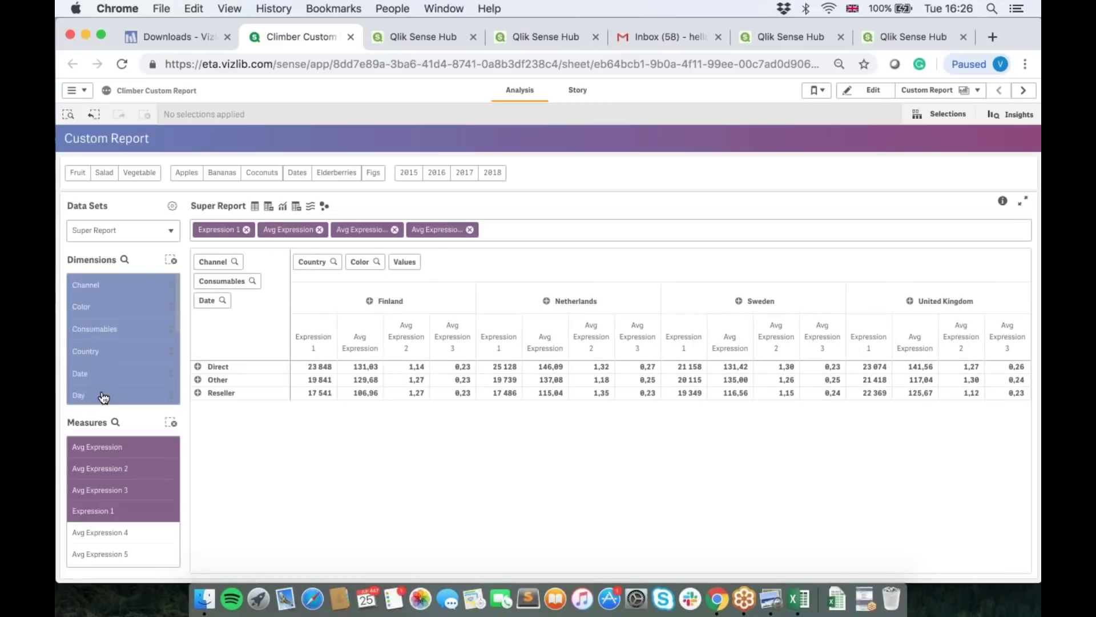
{"action": "left_click", "coordinate": [117, 373]}
{"action": "left_click", "coordinate": [118, 533]}
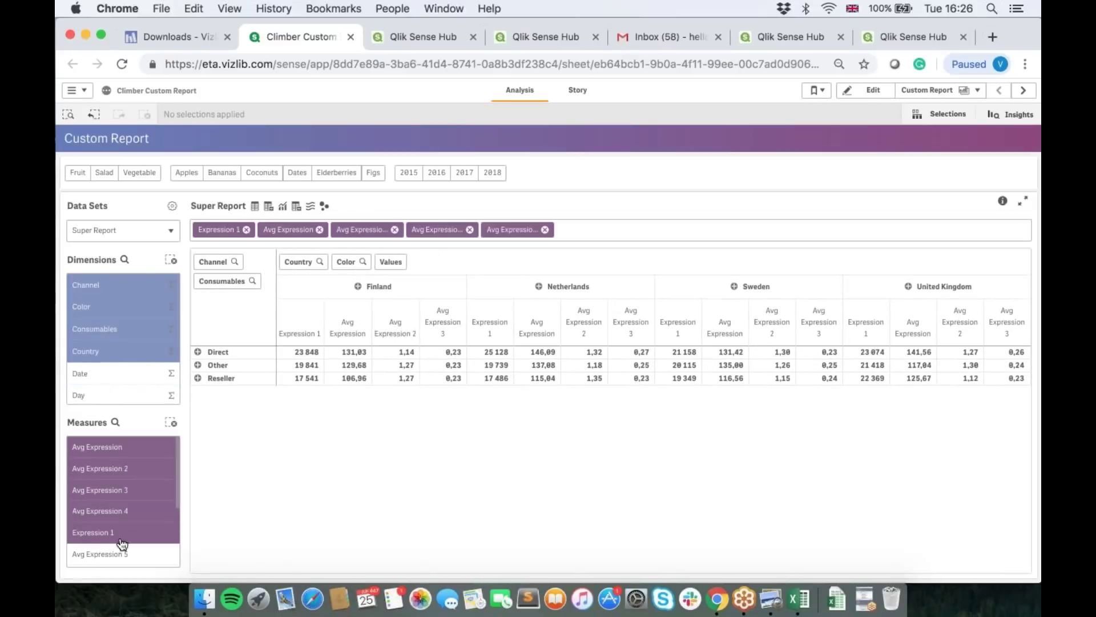
{"action": "left_click", "coordinate": [121, 555]}
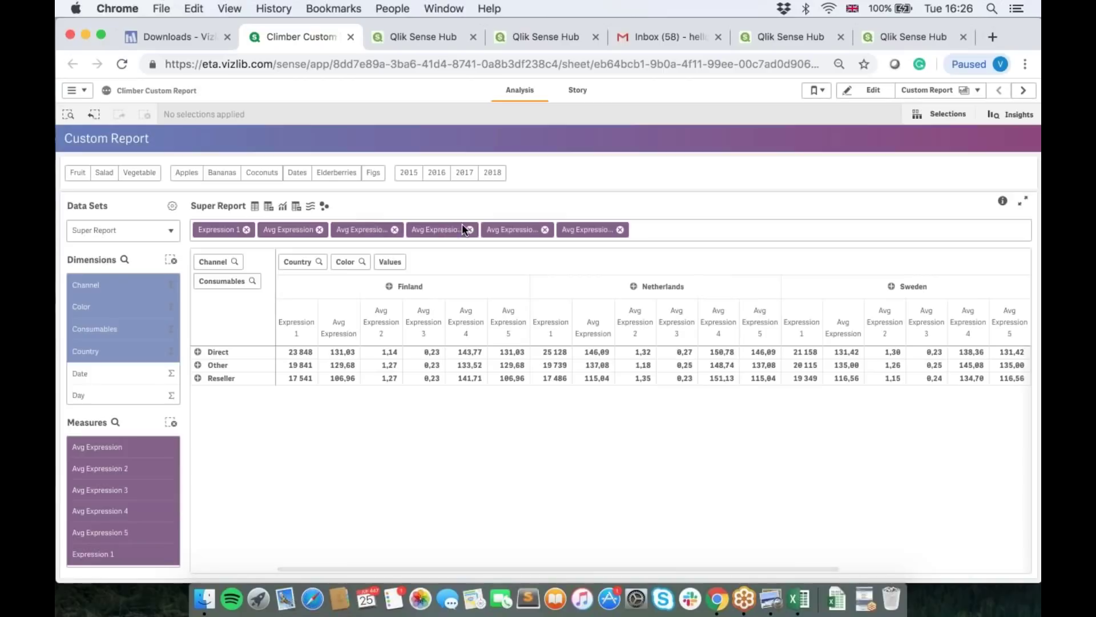
{"action": "left_click", "coordinate": [87, 351]}
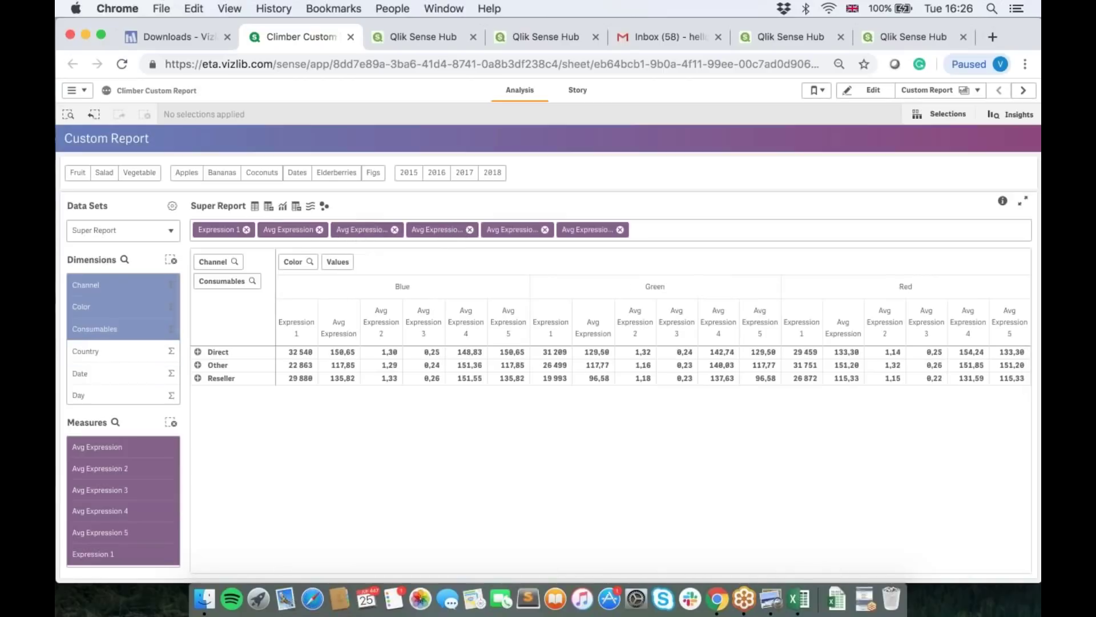
Step: Switch the report to a straight table, add Country and remove Consumables from the dimensions
{"action": "left_click", "coordinate": [254, 206]}
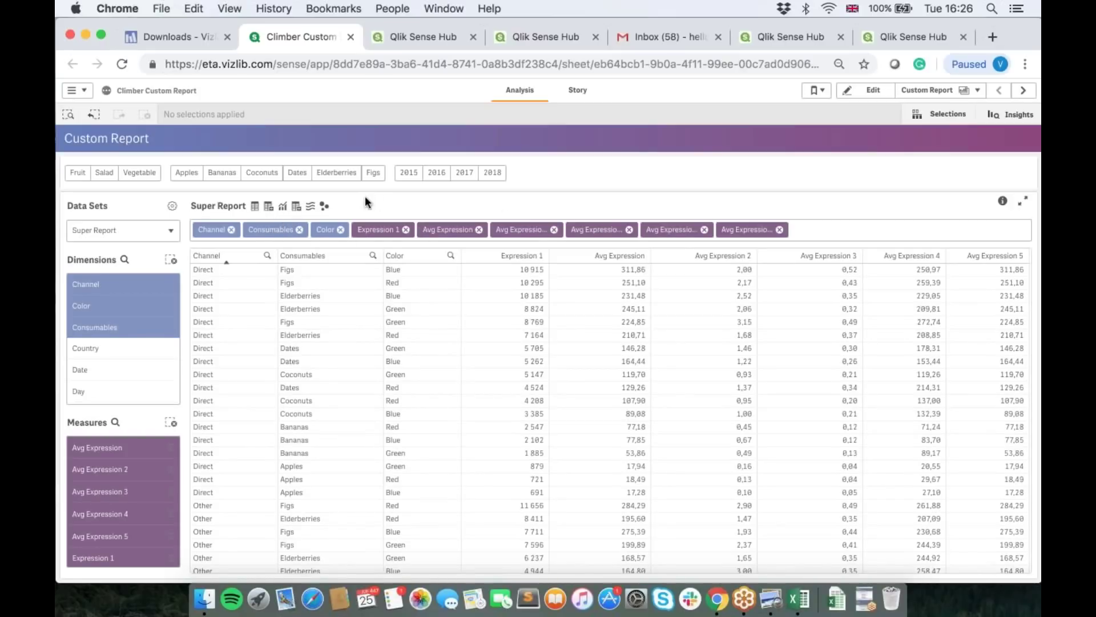
{"action": "left_click", "coordinate": [86, 348]}
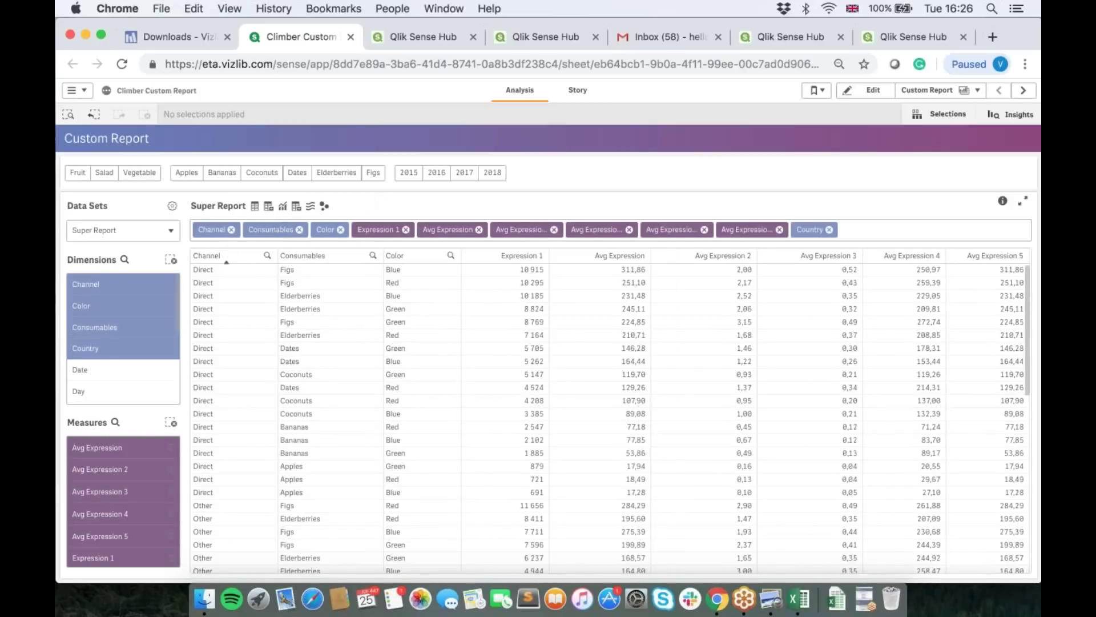
{"action": "left_click", "coordinate": [132, 329]}
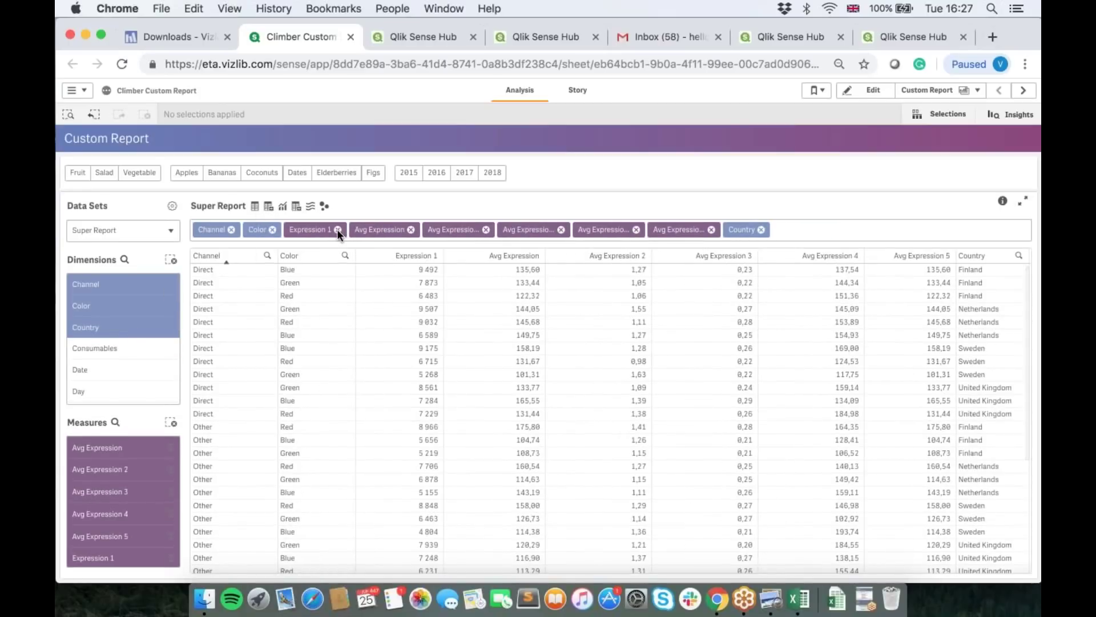
{"action": "left_click", "coordinate": [90, 387]}
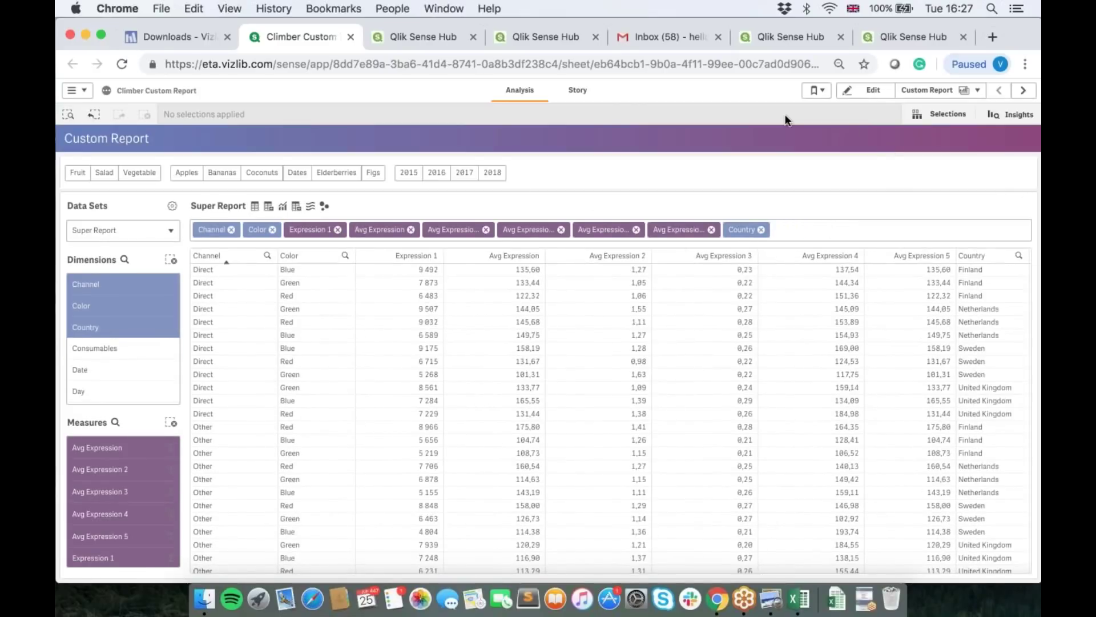
Step: Save the current report as a personal bookmark named 'Webinar' and return to the table
{"action": "left_click", "coordinate": [815, 90]}
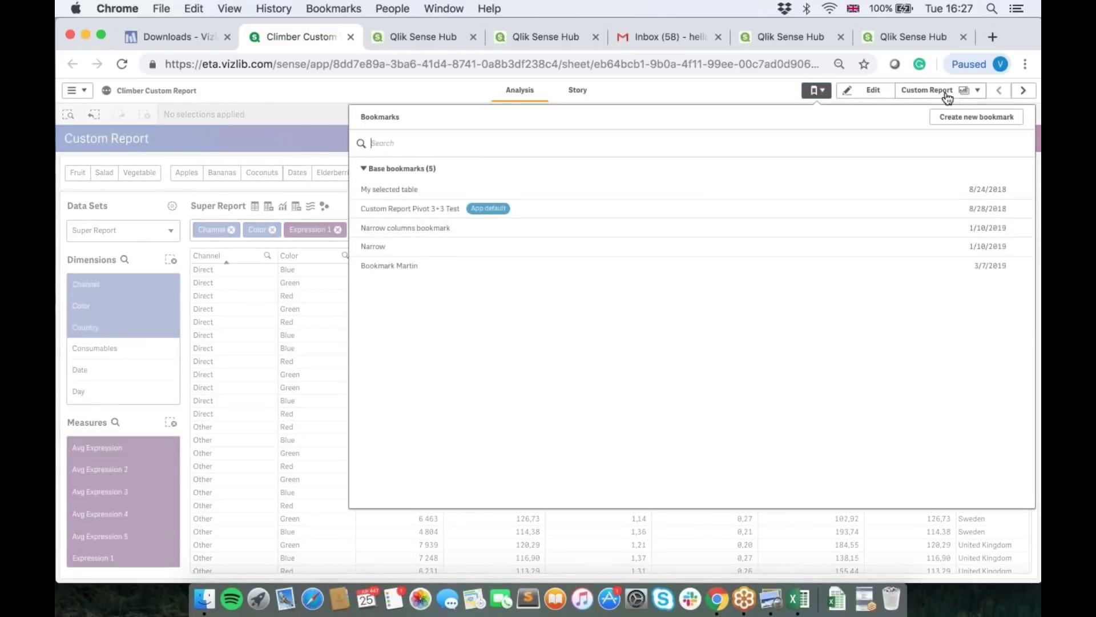
{"action": "type", "text": "Webinar"}
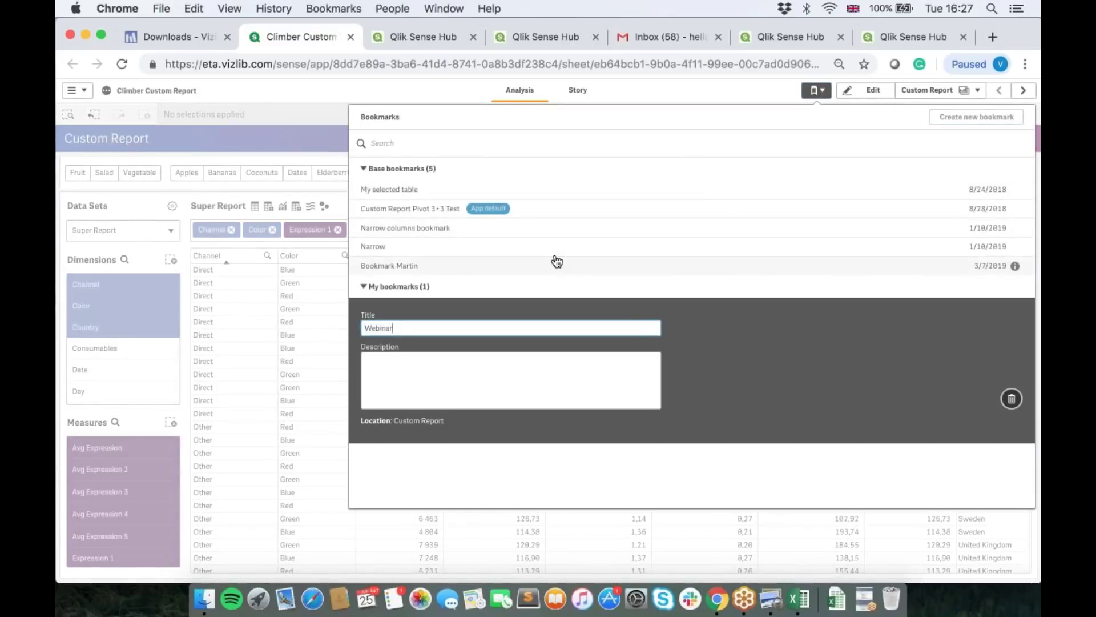
{"action": "key", "text": "Return"}
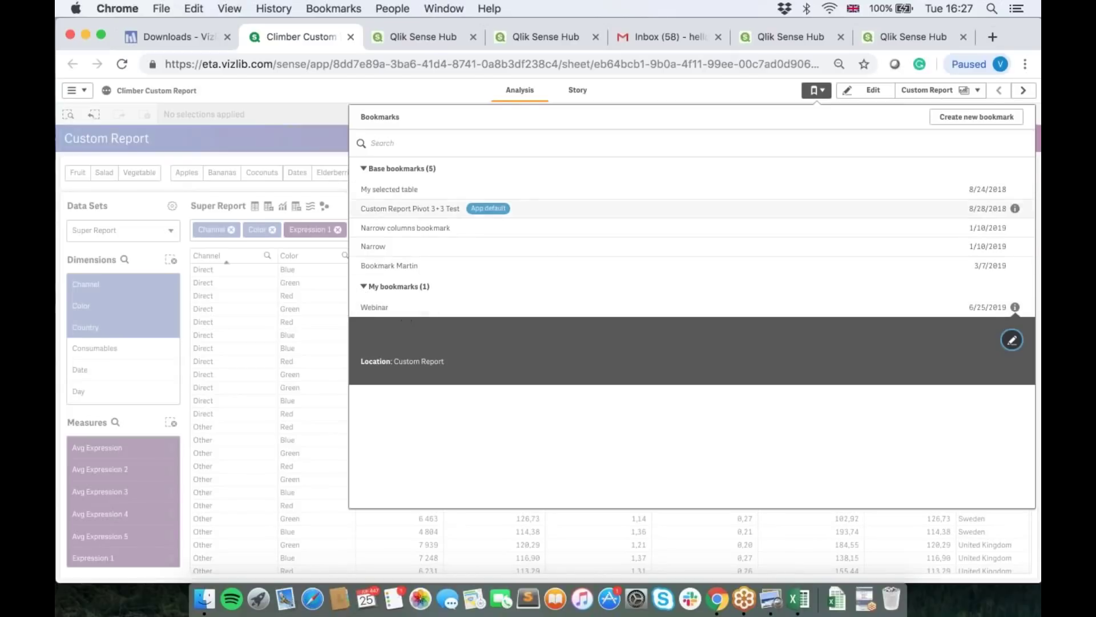
{"action": "left_click", "coordinate": [326, 143]}
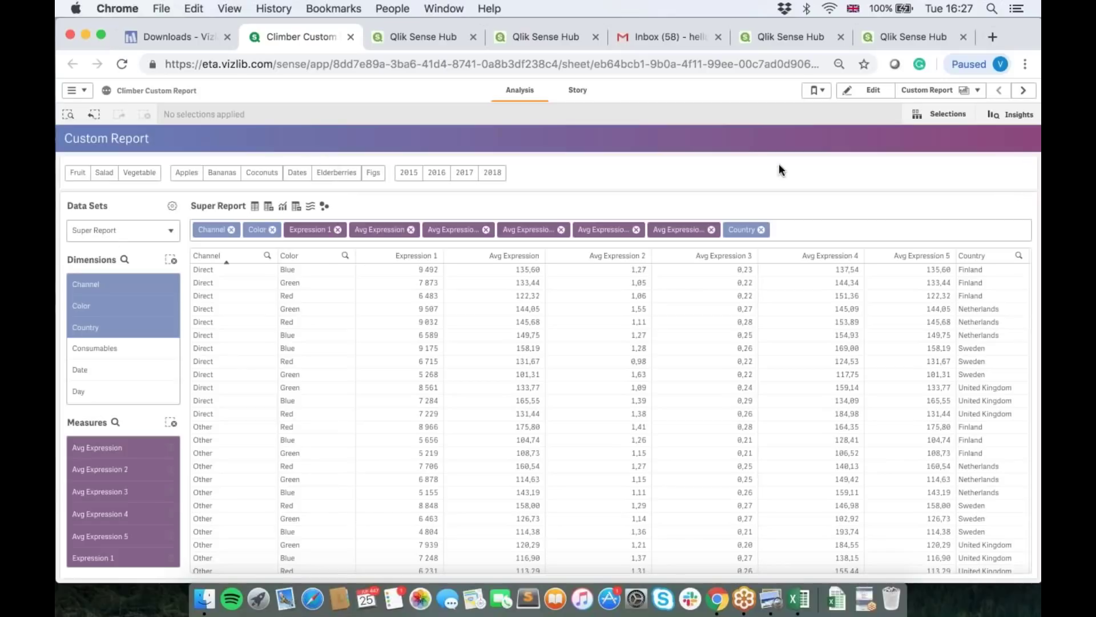
Step: Duplicate the published sheet as Custom Report (1) and filter its table to United Kingdom
{"action": "left_click", "coordinate": [867, 90]}
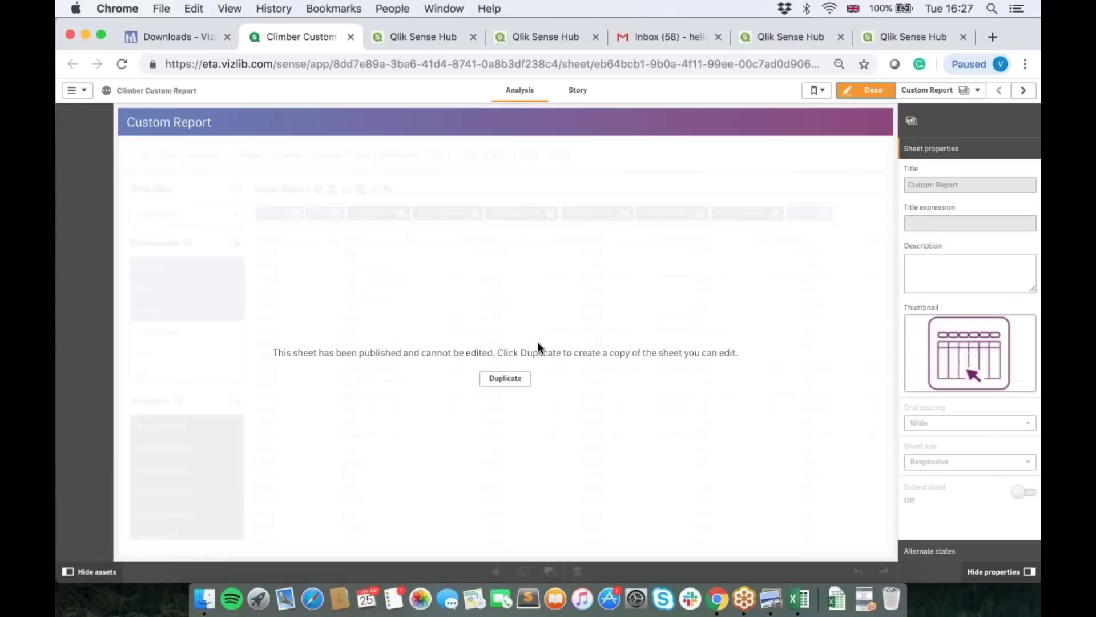
{"action": "left_click", "coordinate": [516, 381]}
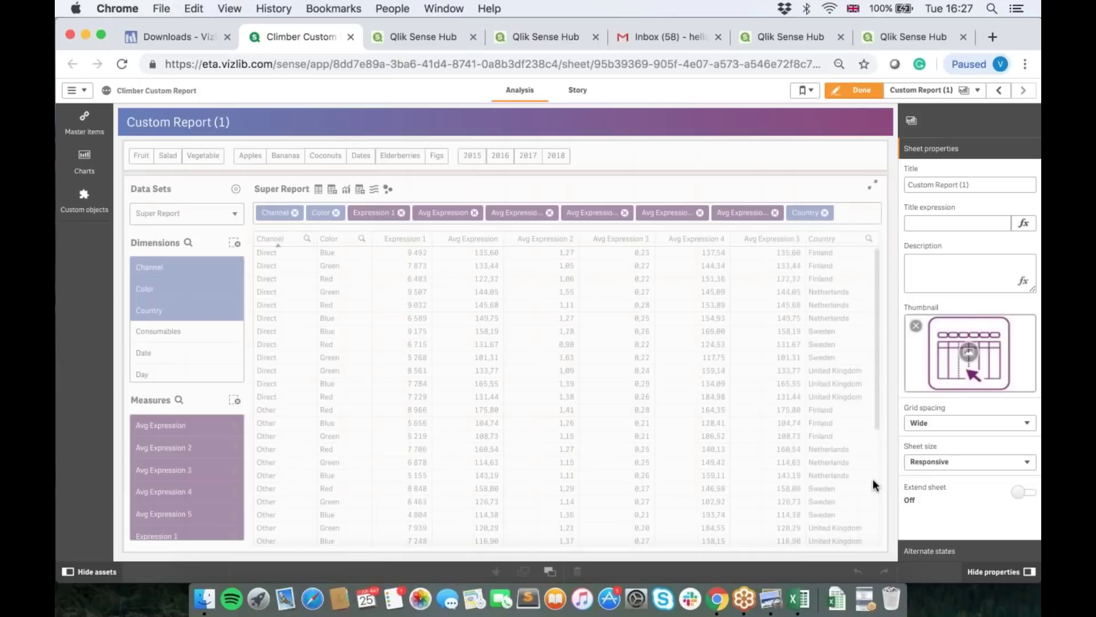
{"action": "scroll", "coordinate": [875, 484], "scroll_direction": "down", "scroll_amount": 5}
{"action": "left_click", "coordinate": [863, 515]}
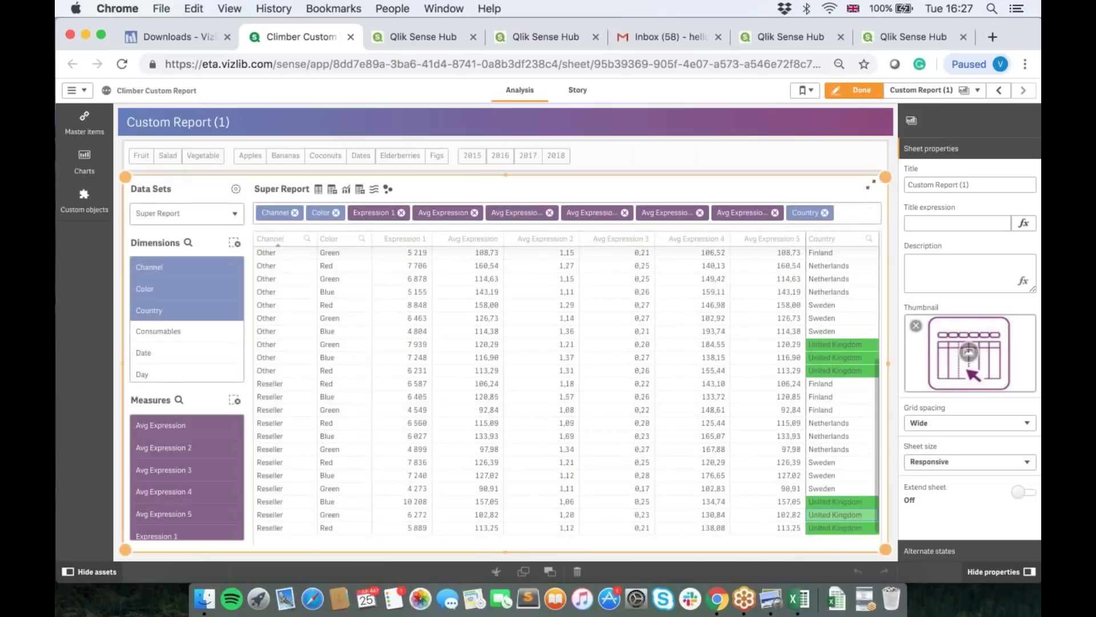
{"action": "left_click", "coordinate": [859, 218]}
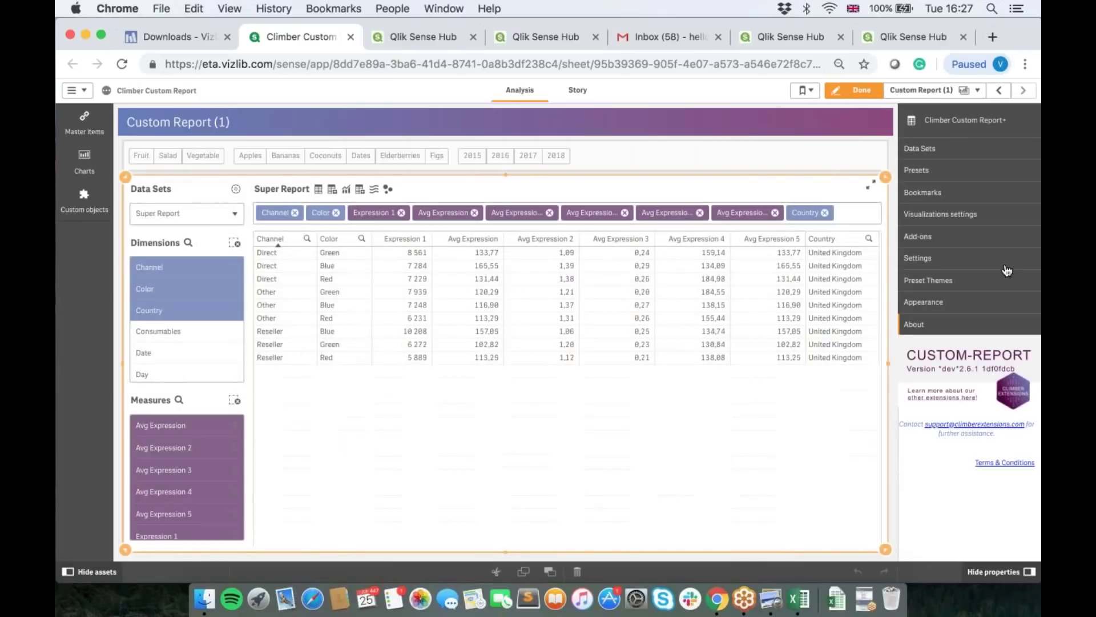
Step: Browse the report's Visualizations settings, expanding and collapsing the Table options
{"action": "left_click", "coordinate": [940, 261]}
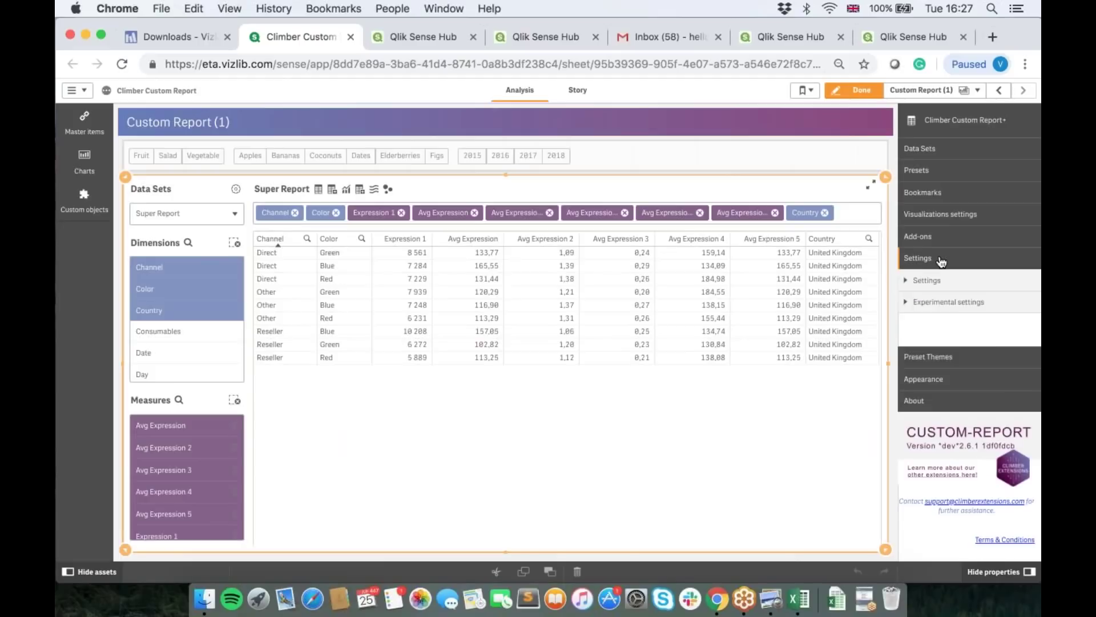
{"action": "left_click", "coordinate": [971, 217]}
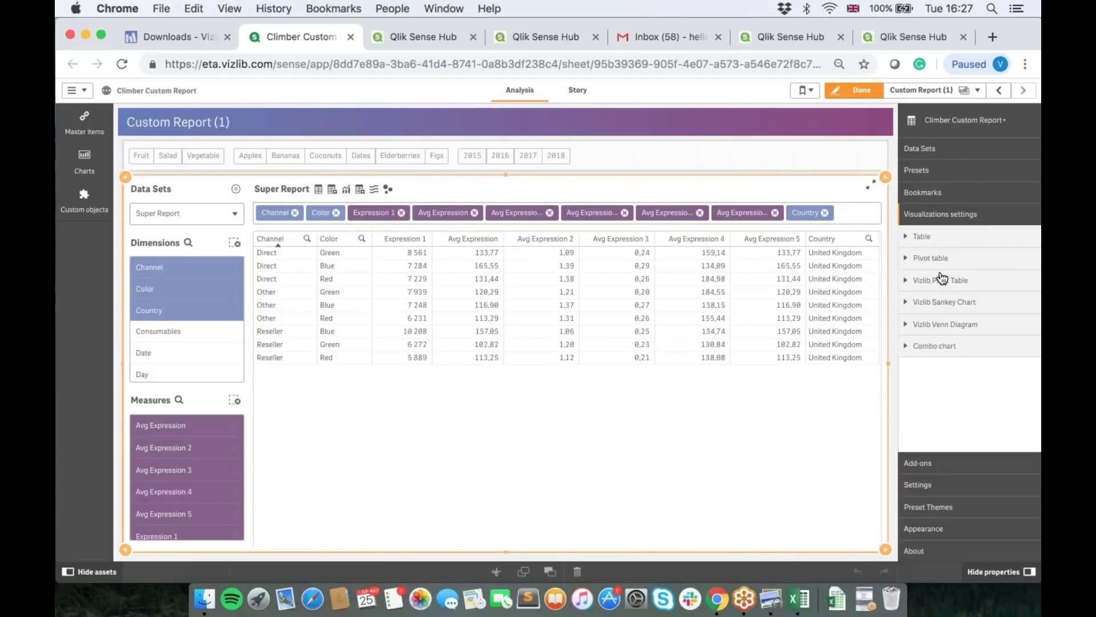
{"action": "left_click", "coordinate": [969, 242]}
{"action": "left_click", "coordinate": [964, 238]}
Step: Review the Appearance menu styling sections, then list saved presets like Beta report and Sankey Example
{"action": "left_click", "coordinate": [942, 528]}
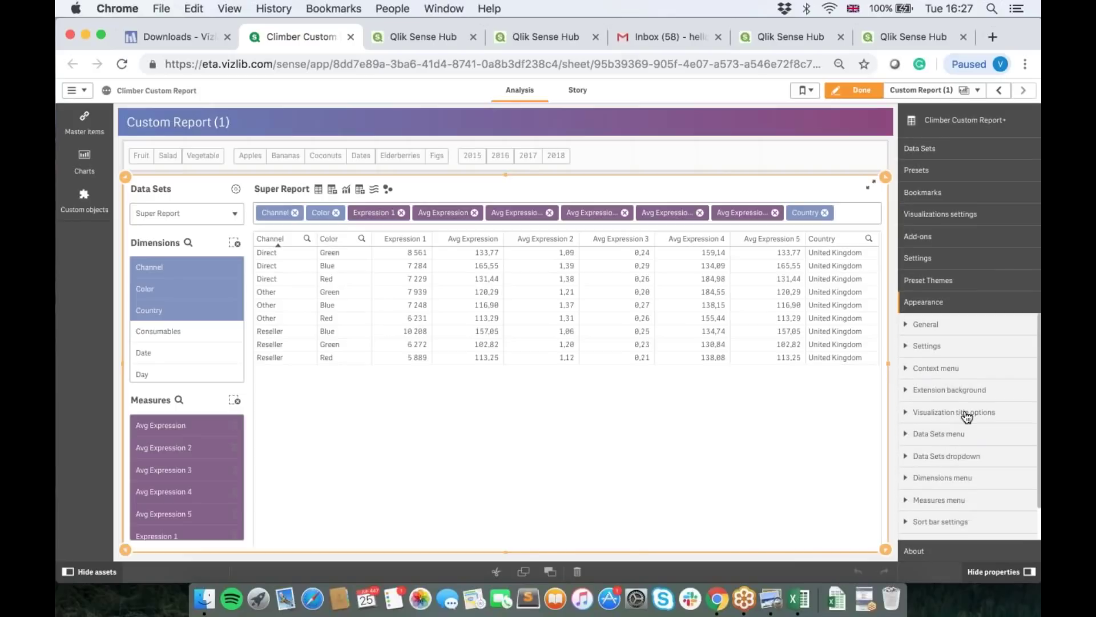
{"action": "left_click", "coordinate": [939, 462]}
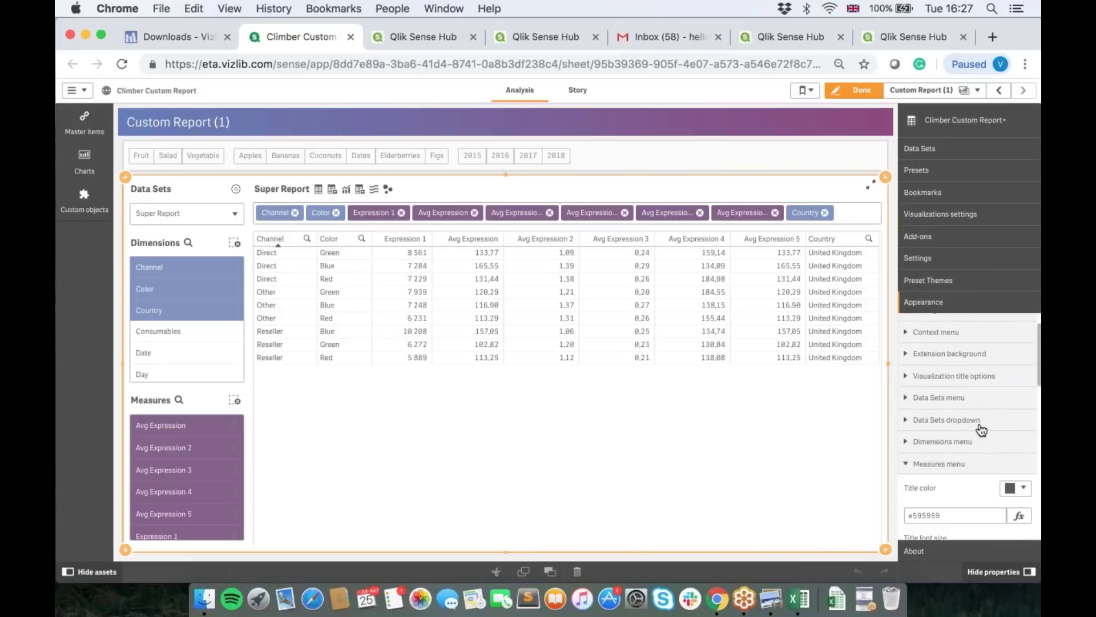
{"action": "scroll", "coordinate": [979, 428], "scroll_direction": "down", "scroll_amount": 3}
{"action": "scroll", "coordinate": [932, 436], "scroll_direction": "up", "scroll_amount": 5}
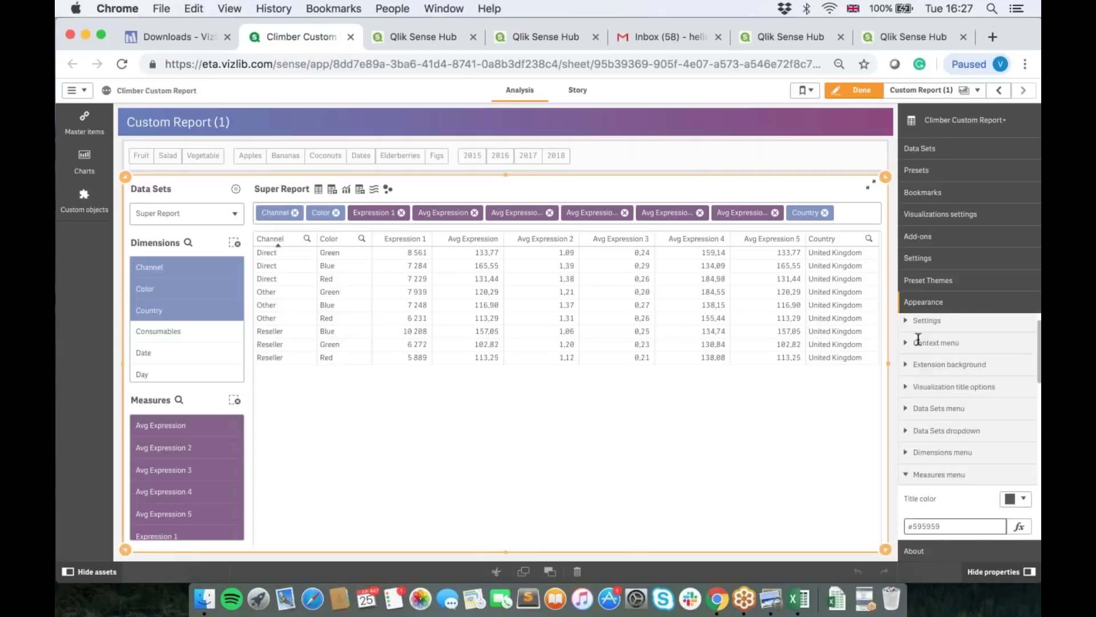
{"action": "left_click", "coordinate": [948, 457]}
{"action": "scroll", "coordinate": [948, 467], "scroll_direction": "down", "scroll_amount": 3}
{"action": "scroll", "coordinate": [960, 446], "scroll_direction": "down", "scroll_amount": 3}
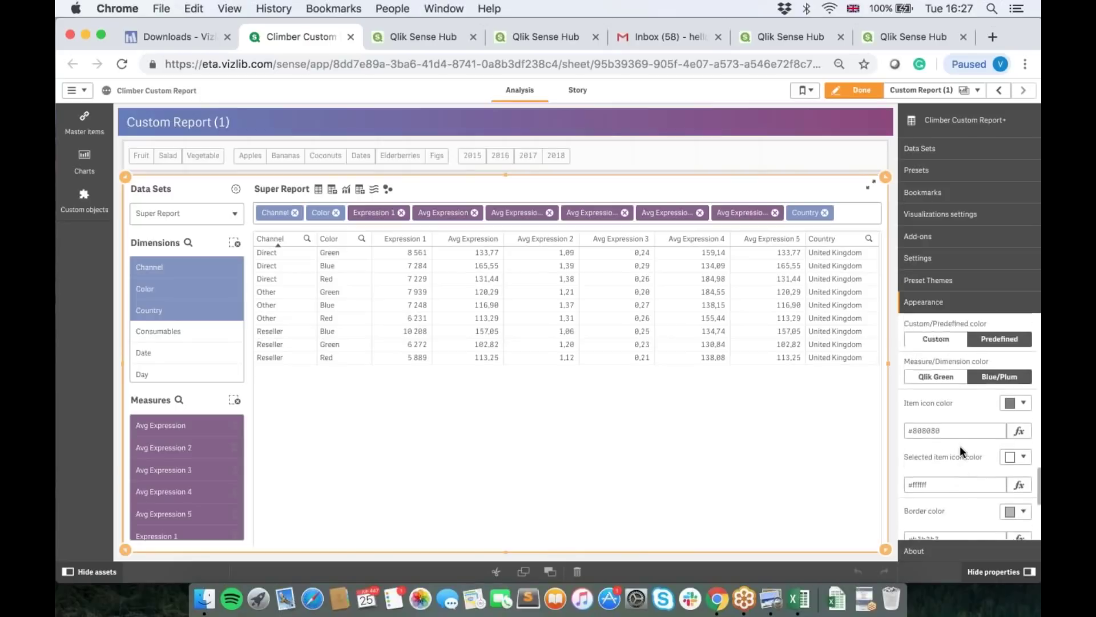
{"action": "scroll", "coordinate": [961, 445], "scroll_direction": "down", "scroll_amount": 3}
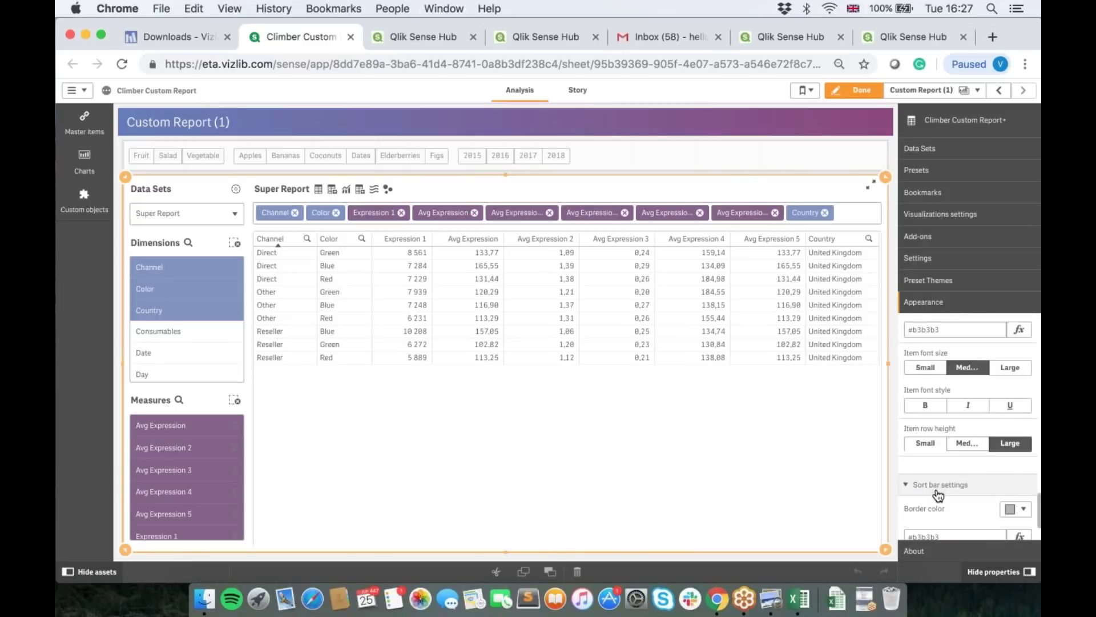
{"action": "scroll", "coordinate": [956, 434], "scroll_direction": "down", "scroll_amount": 2}
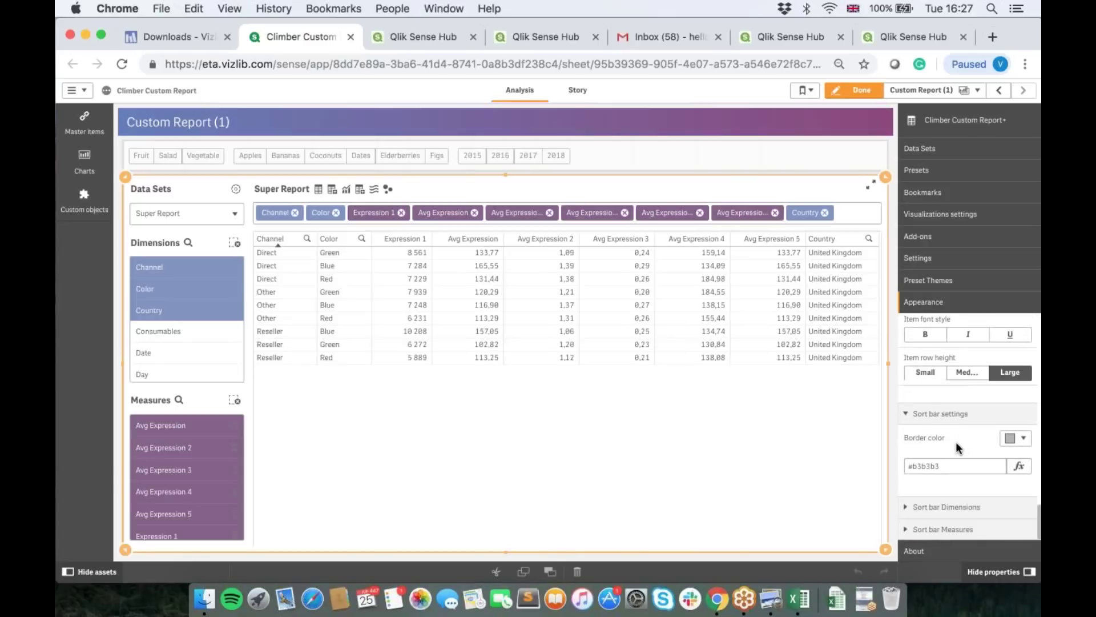
{"action": "scroll", "coordinate": [956, 441], "scroll_direction": "up", "scroll_amount": 4}
{"action": "scroll", "coordinate": [969, 427], "scroll_direction": "down", "scroll_amount": 4}
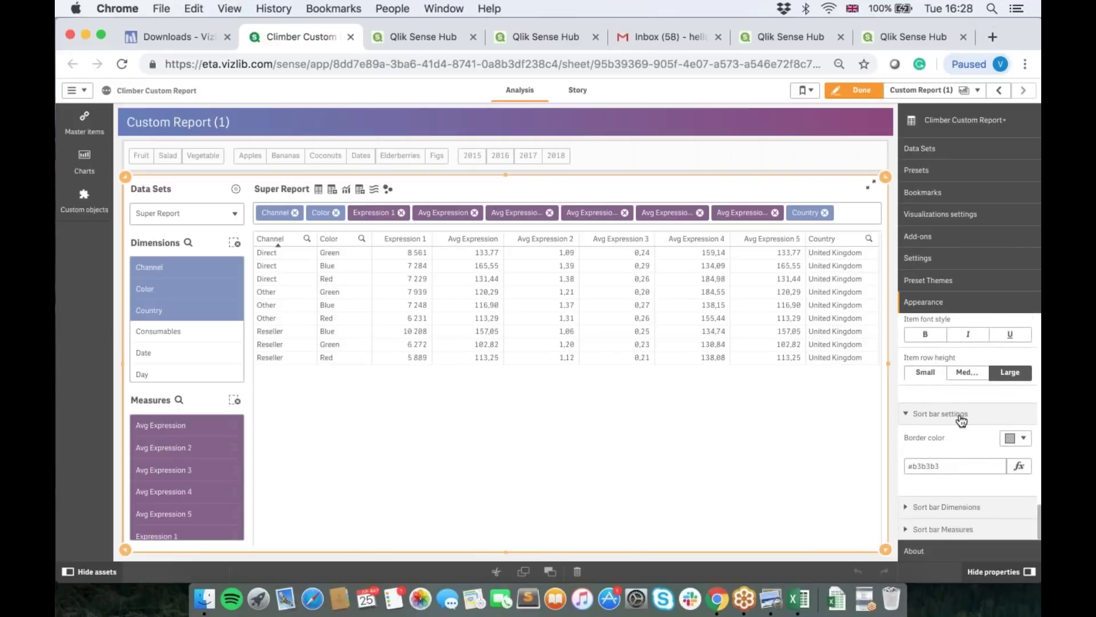
{"action": "scroll", "coordinate": [978, 388], "scroll_direction": "up", "scroll_amount": 4}
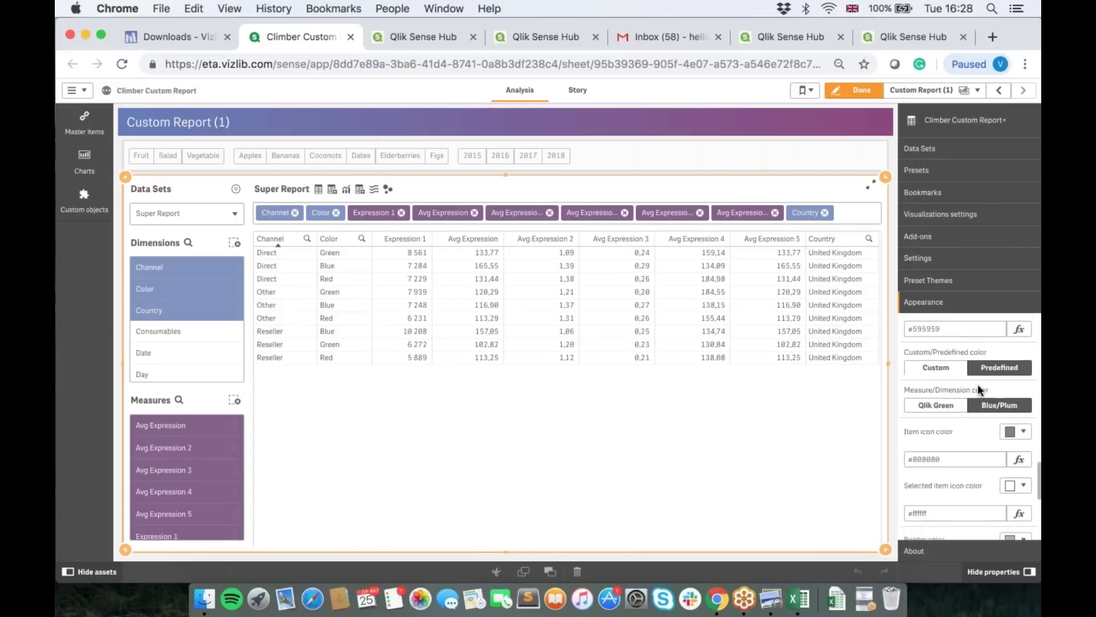
{"action": "scroll", "coordinate": [978, 384], "scroll_direction": "up", "scroll_amount": 3}
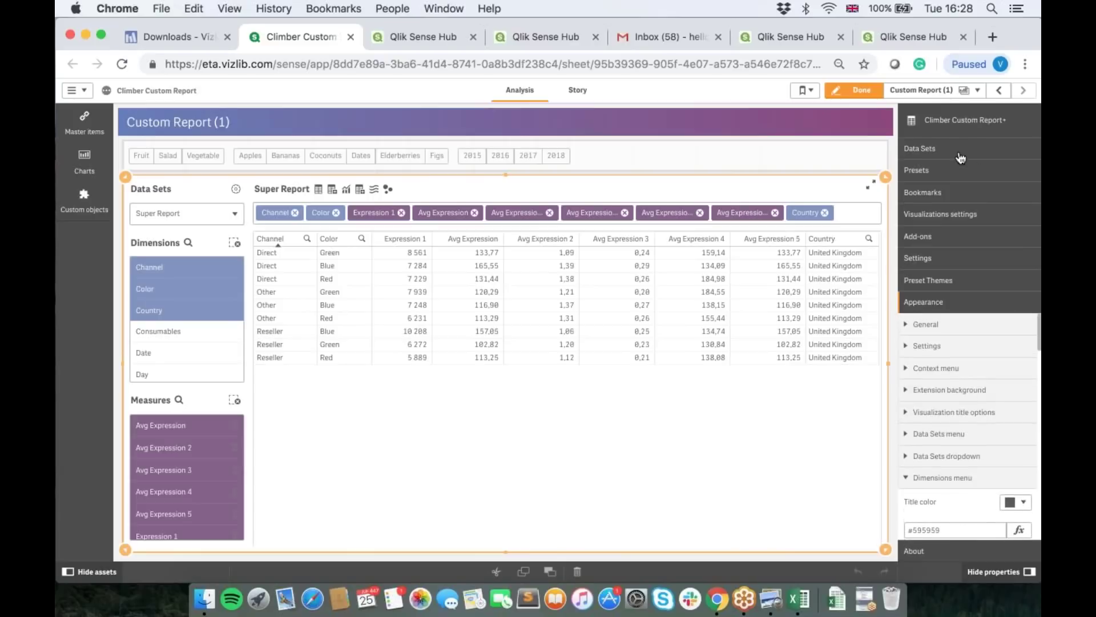
{"action": "left_click", "coordinate": [931, 173]}
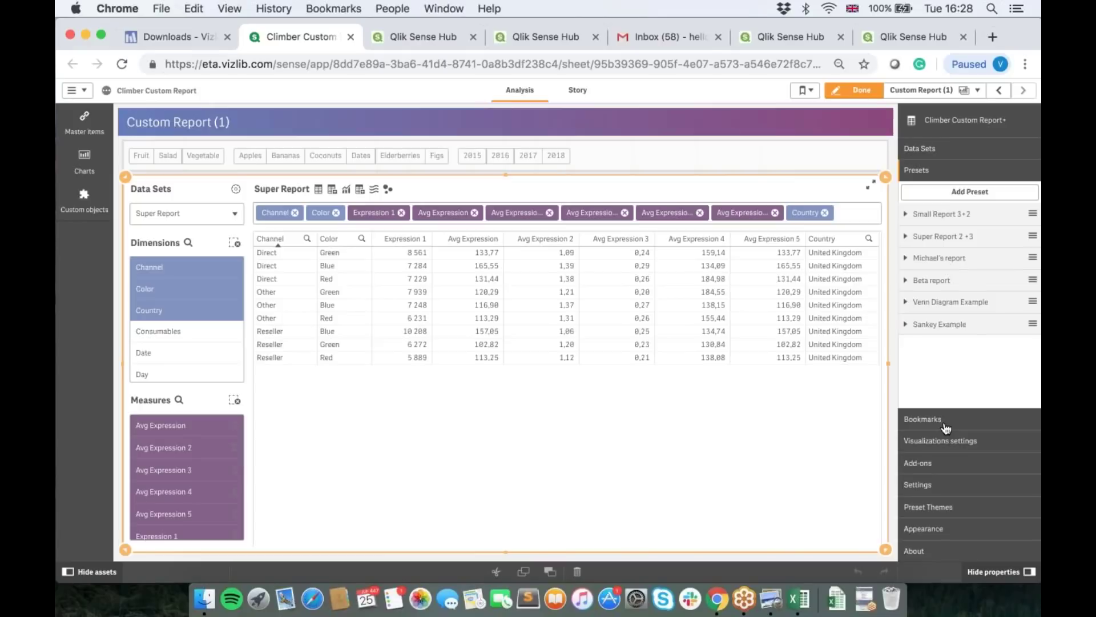
Step: Apply the Tints and tones preset theme from the Preset Themes gallery
{"action": "left_click", "coordinate": [931, 507]}
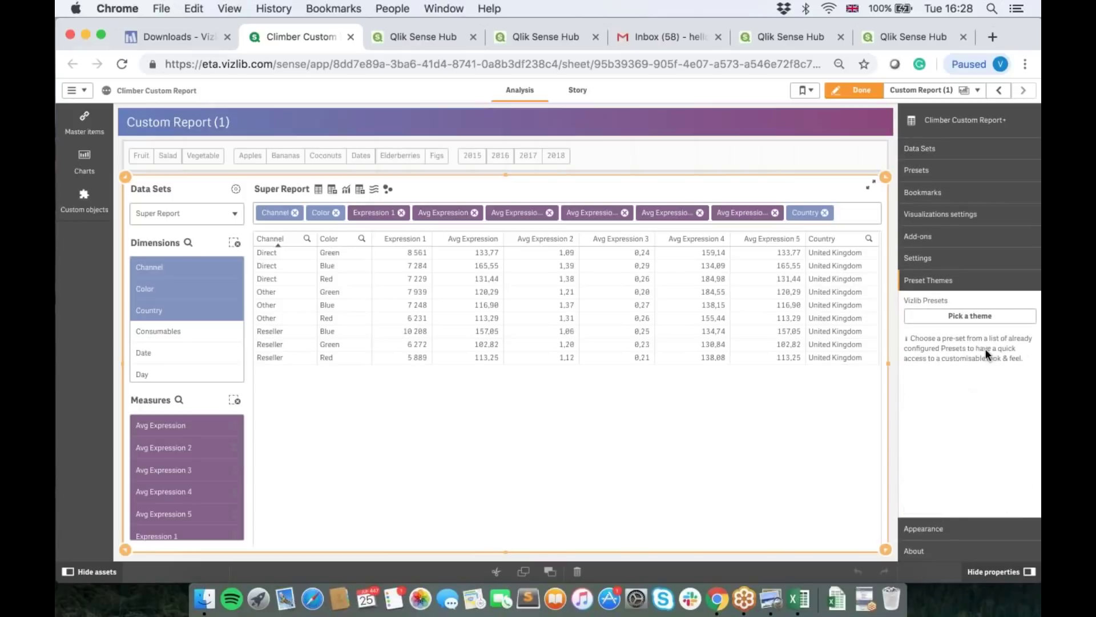
{"action": "left_click", "coordinate": [967, 321]}
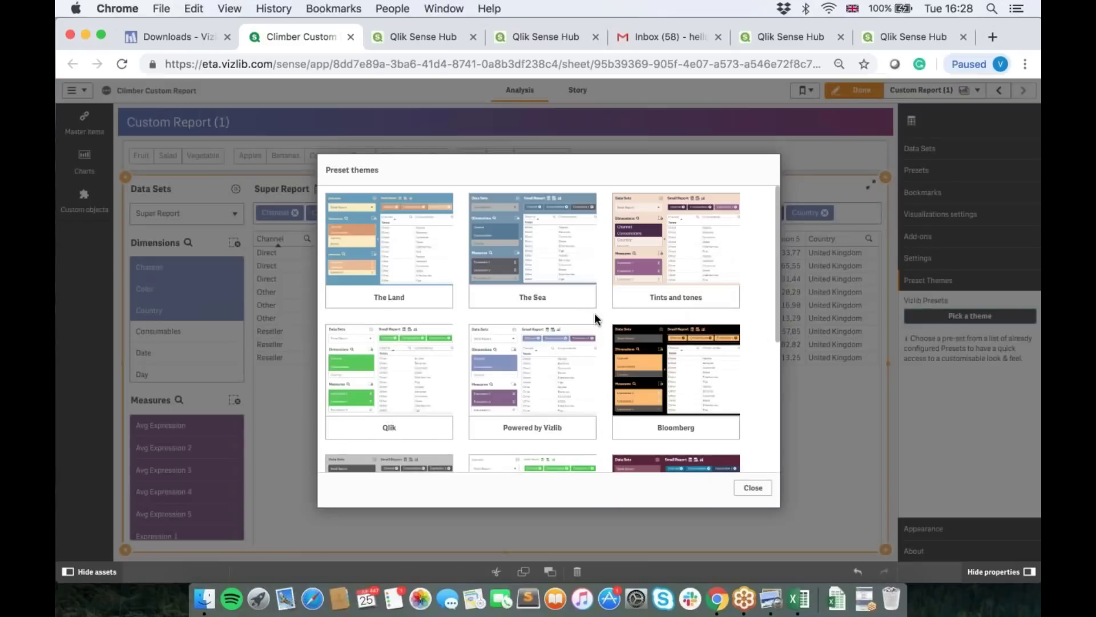
{"action": "scroll", "coordinate": [595, 313], "scroll_direction": "down", "scroll_amount": 5}
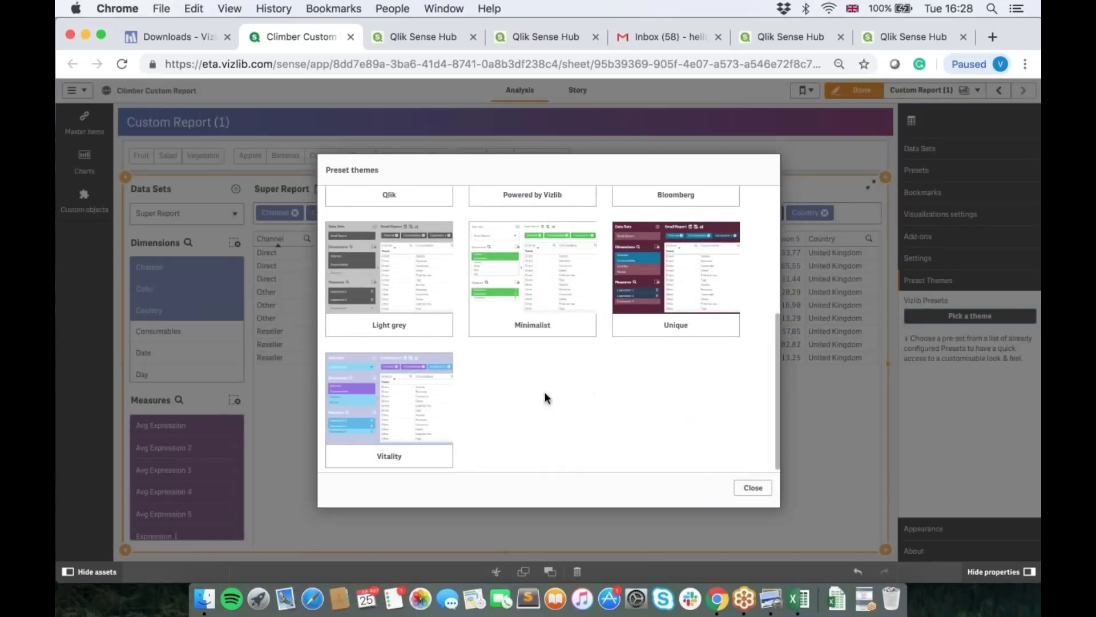
{"action": "scroll", "coordinate": [528, 392], "scroll_direction": "up", "scroll_amount": 5}
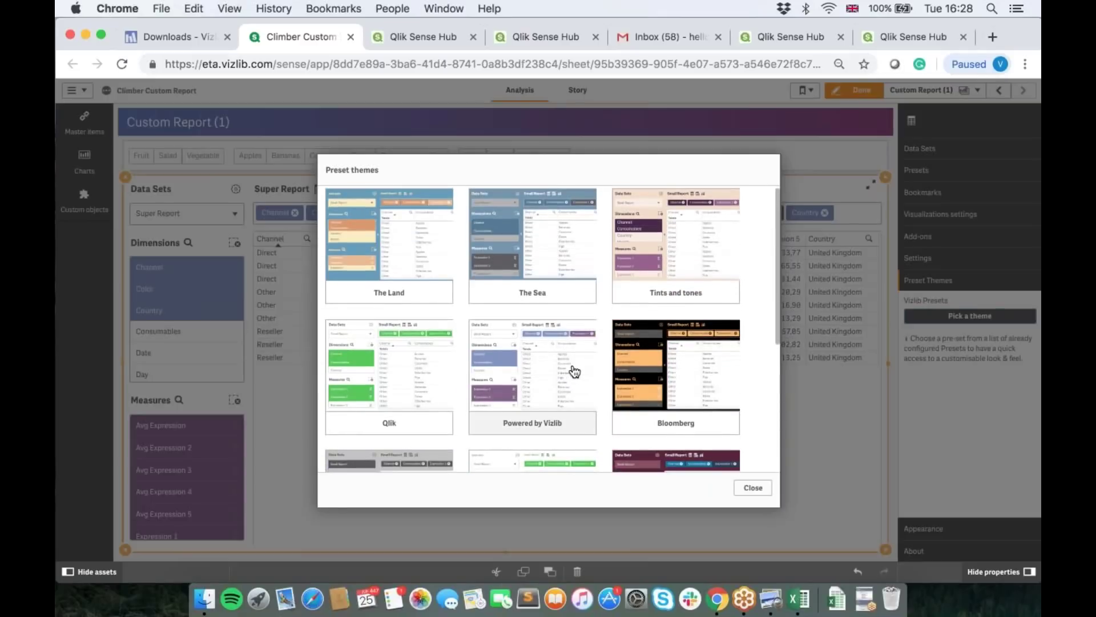
{"action": "scroll", "coordinate": [575, 372], "scroll_direction": "down", "scroll_amount": 5}
{"action": "scroll", "coordinate": [634, 365], "scroll_direction": "up", "scroll_amount": 5}
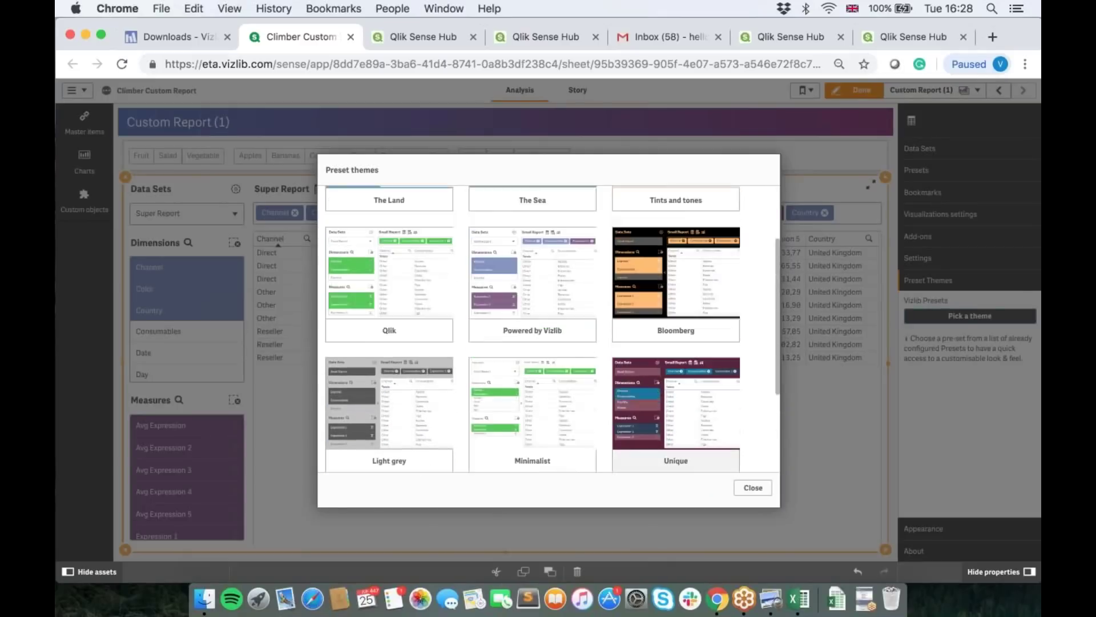
{"action": "left_click", "coordinate": [674, 233]}
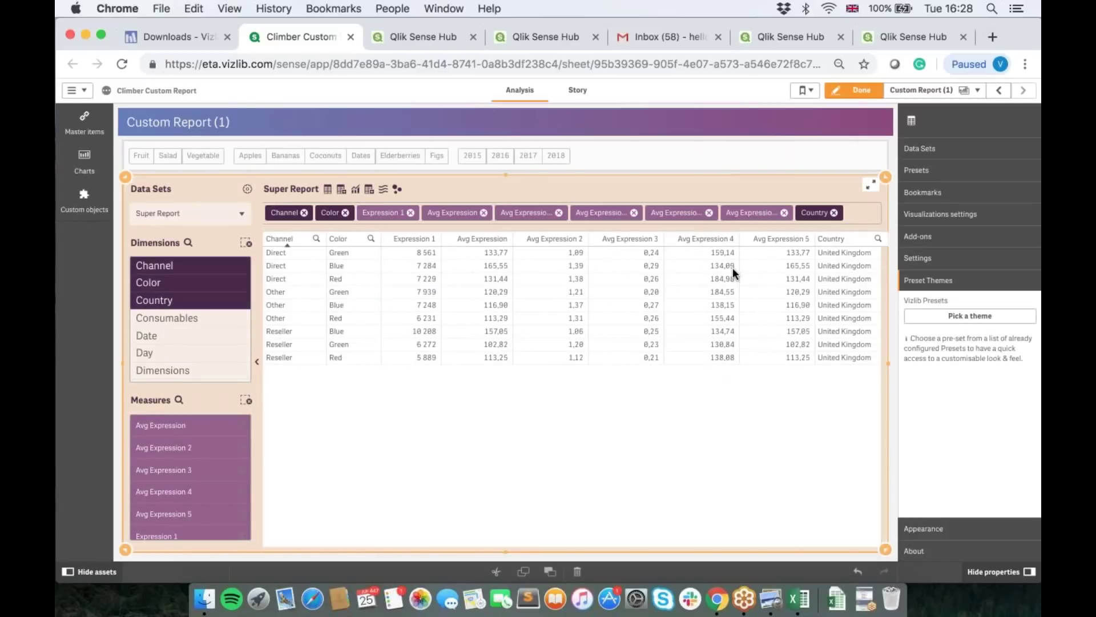
Step: Show the Appearance colours: icon colour #49274a and item background #f8eee7
{"action": "left_click", "coordinate": [916, 532]}
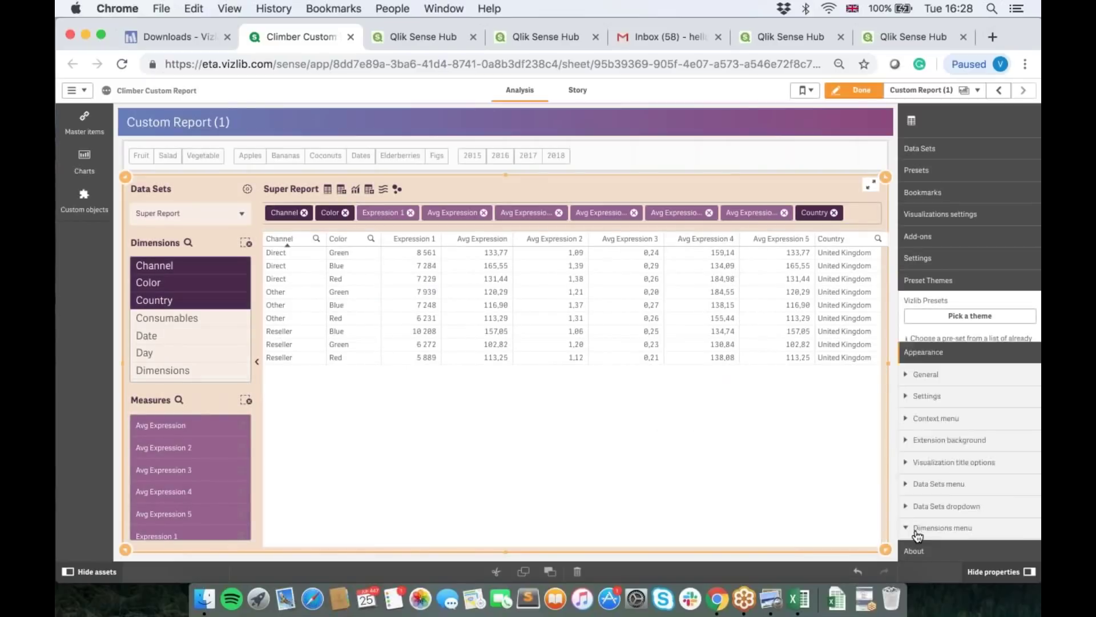
{"action": "scroll", "coordinate": [961, 473], "scroll_direction": "down", "scroll_amount": 5}
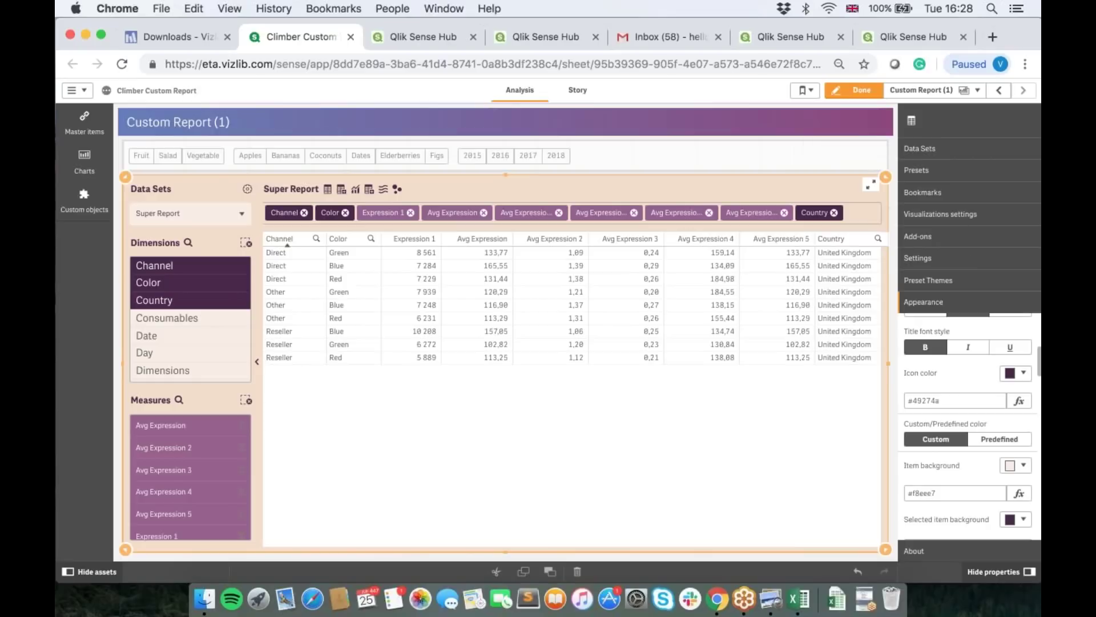
Step: Exit editing, clear the United Kingdom filter and view the report as a pivot table
{"action": "left_click", "coordinate": [859, 91]}
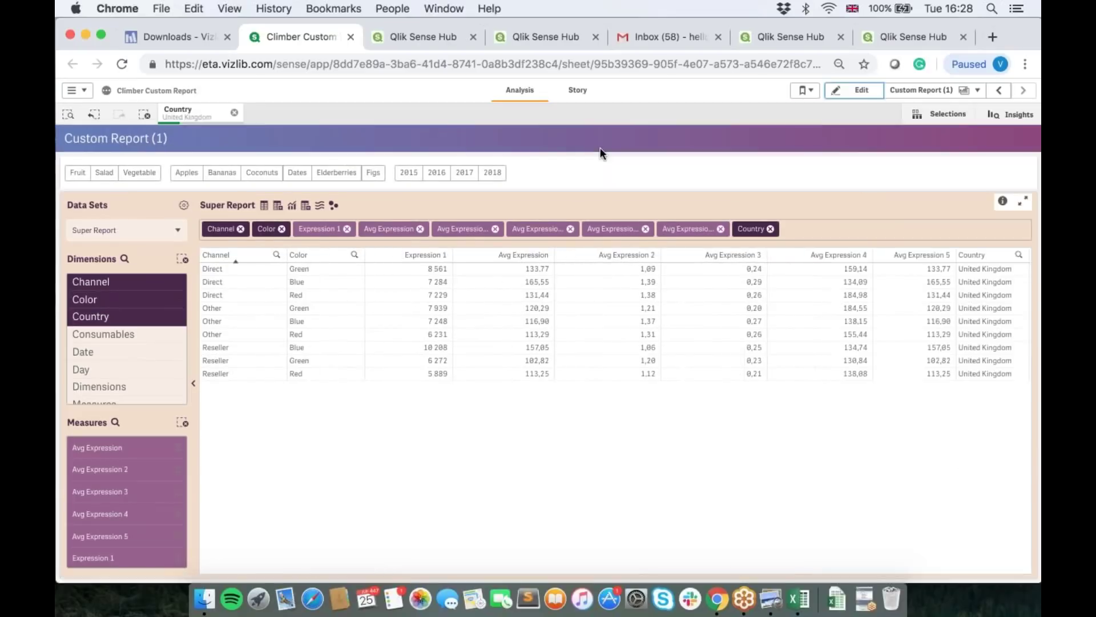
{"action": "left_click", "coordinate": [234, 114]}
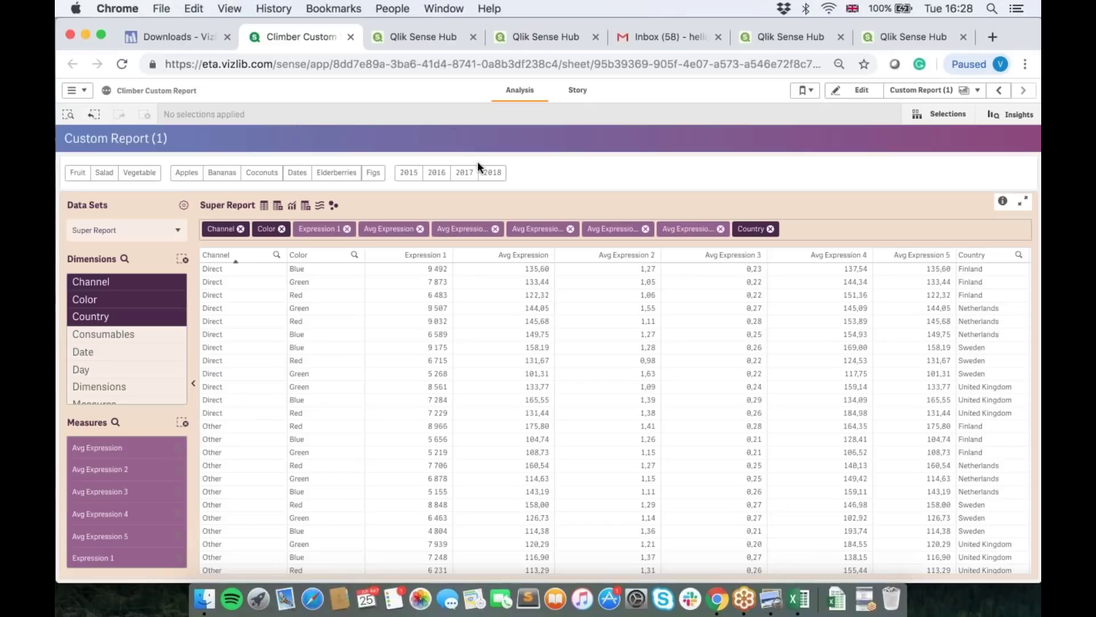
{"action": "left_click", "coordinate": [277, 208]}
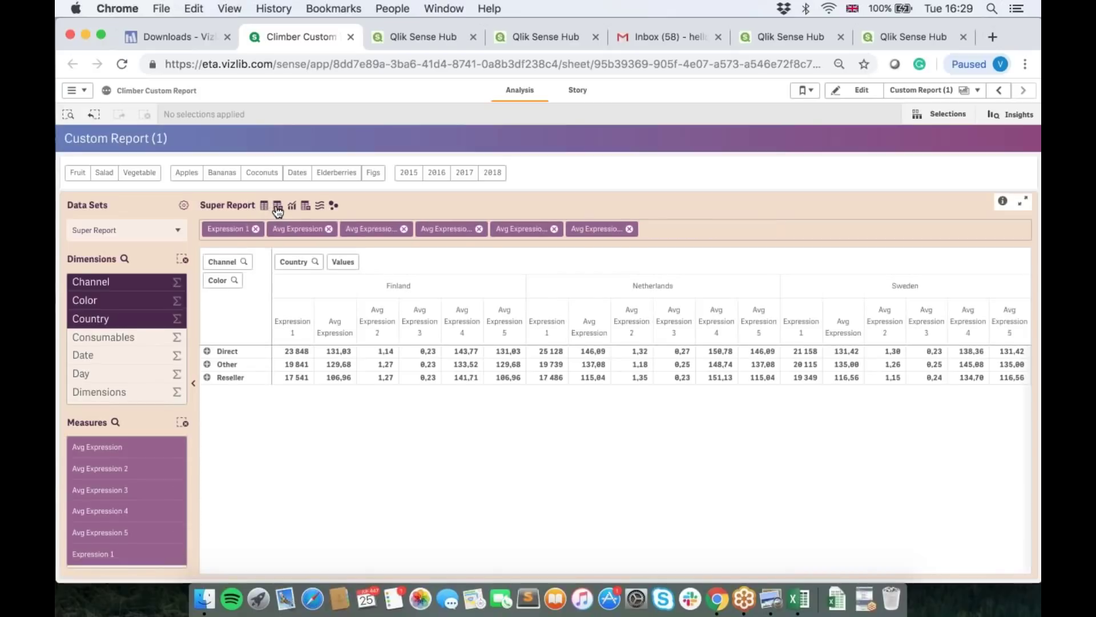
Step: Show the report as a line chart without Avg Expression 2 and Avg Expression 4
{"action": "left_click", "coordinate": [289, 207]}
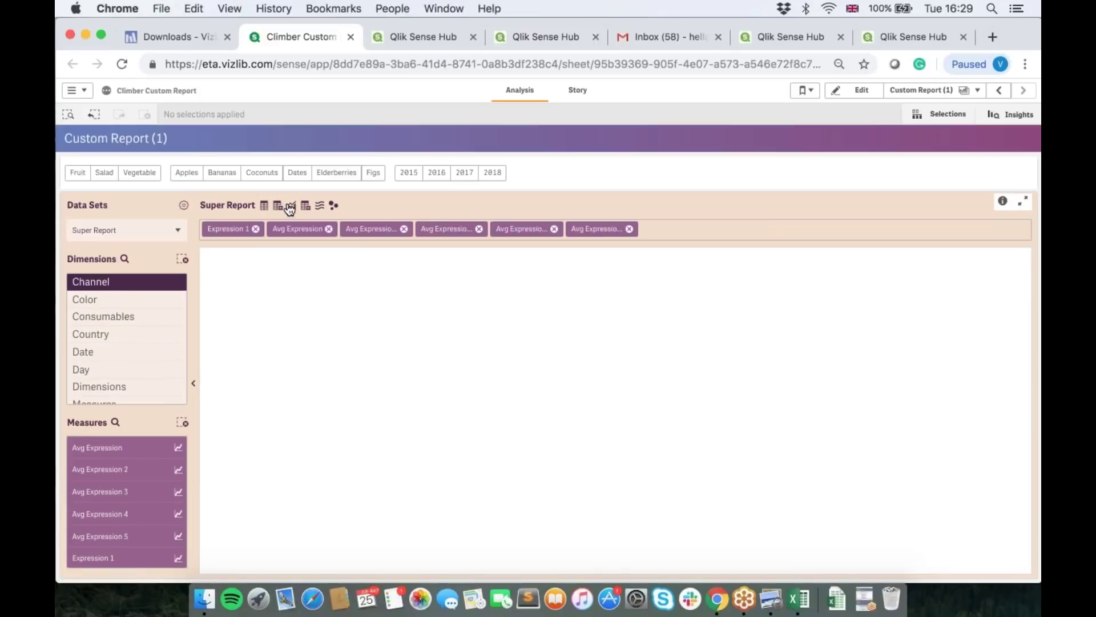
{"action": "left_click", "coordinate": [142, 470]}
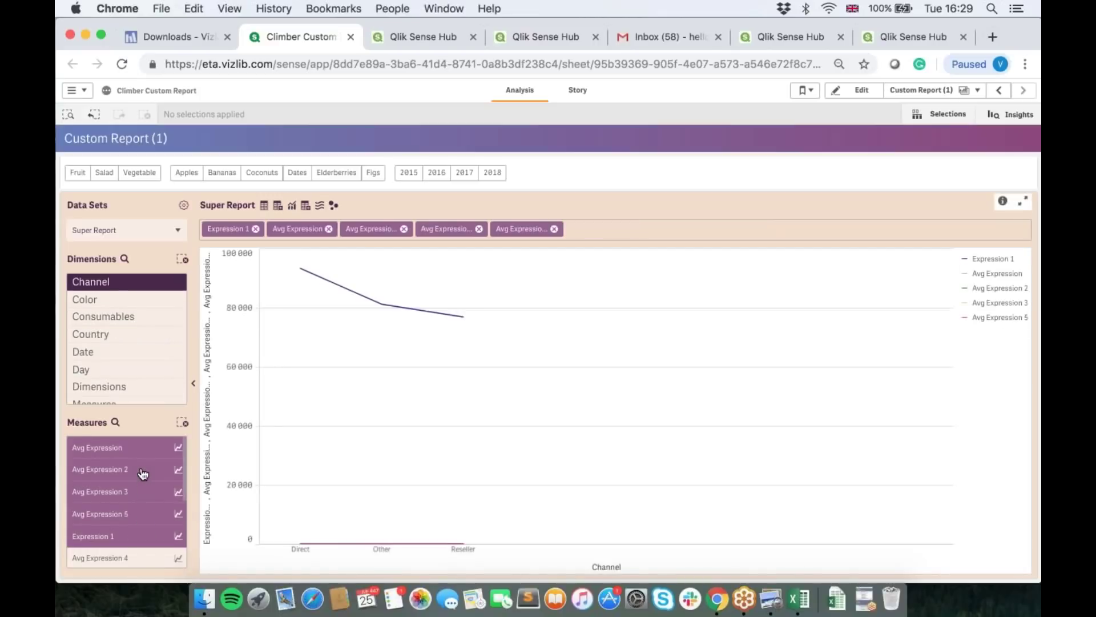
{"action": "left_click", "coordinate": [135, 484]}
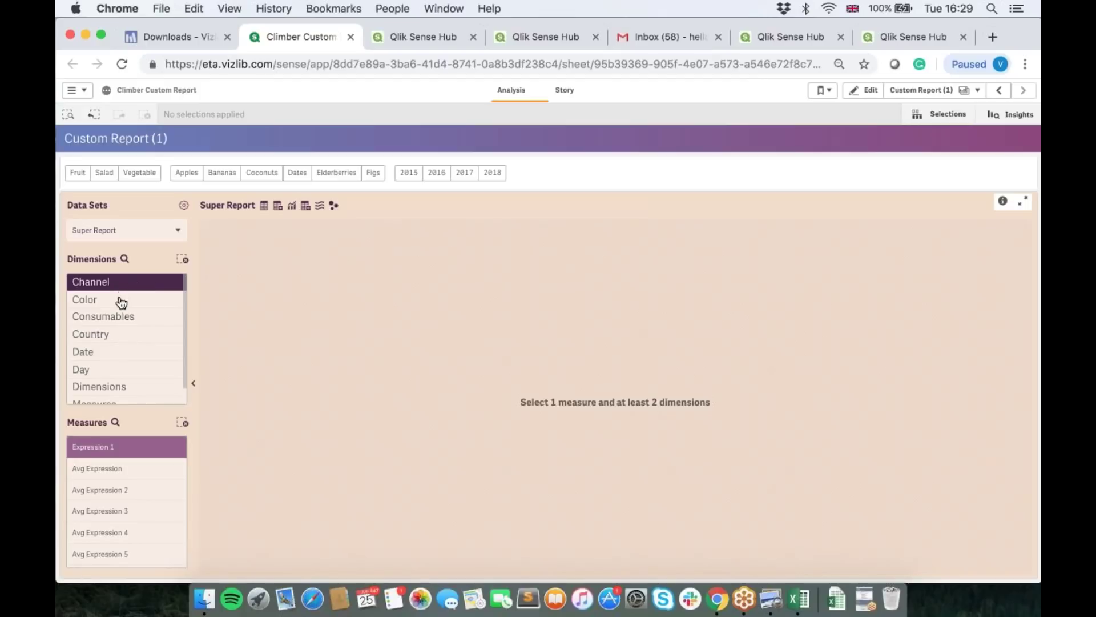
Step: Add Color, Consumables, Country and Year as dimensions of the Sankey flow
{"action": "left_click", "coordinate": [121, 301]}
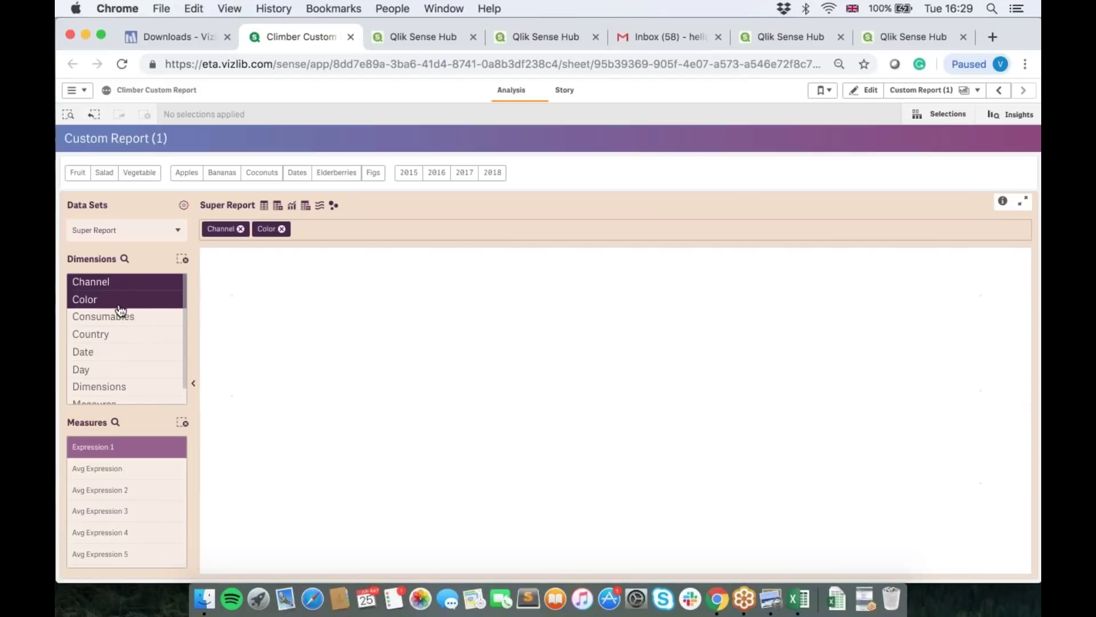
{"action": "left_click", "coordinate": [112, 319]}
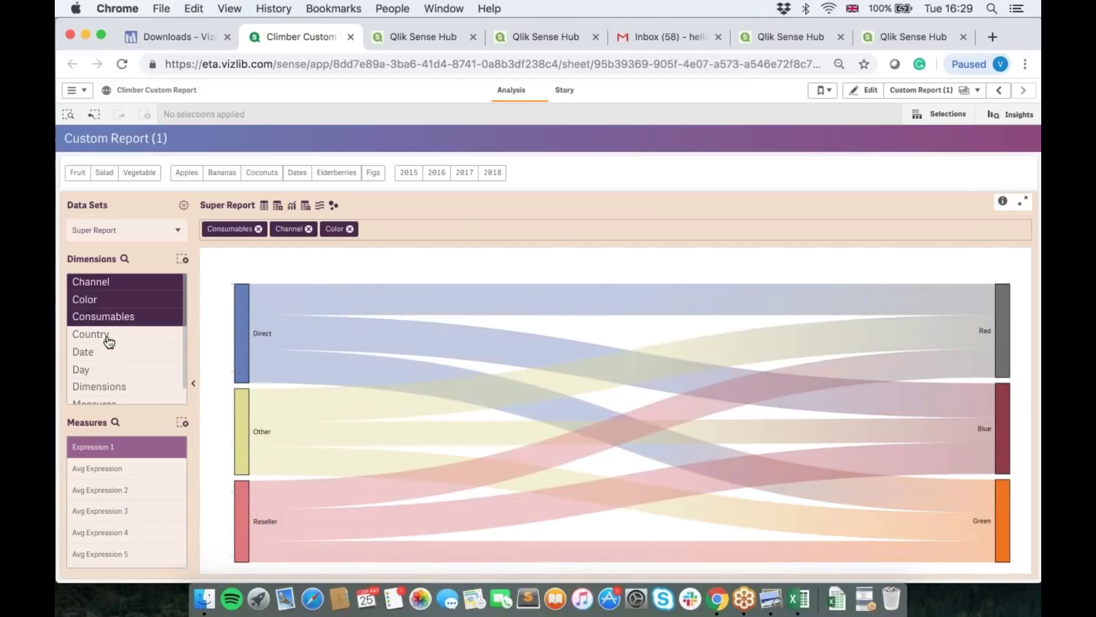
{"action": "left_click", "coordinate": [109, 339]}
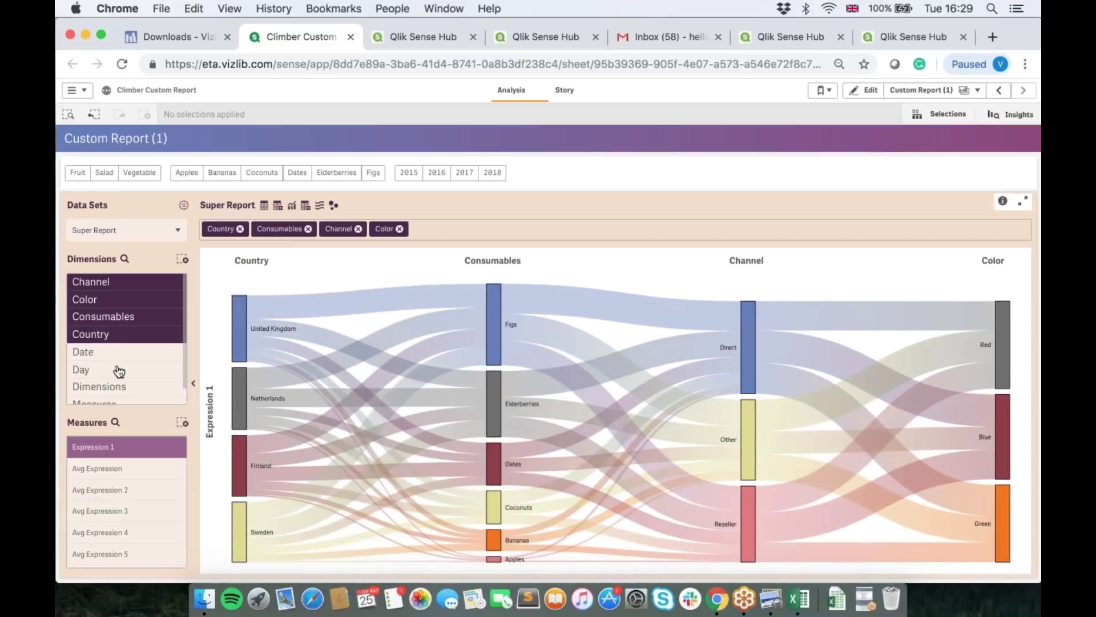
{"action": "scroll", "coordinate": [117, 370], "scroll_direction": "down", "scroll_amount": 3}
{"action": "scroll", "coordinate": [119, 371], "scroll_direction": "up", "scroll_amount": 2}
{"action": "scroll", "coordinate": [114, 377], "scroll_direction": "down", "scroll_amount": 3}
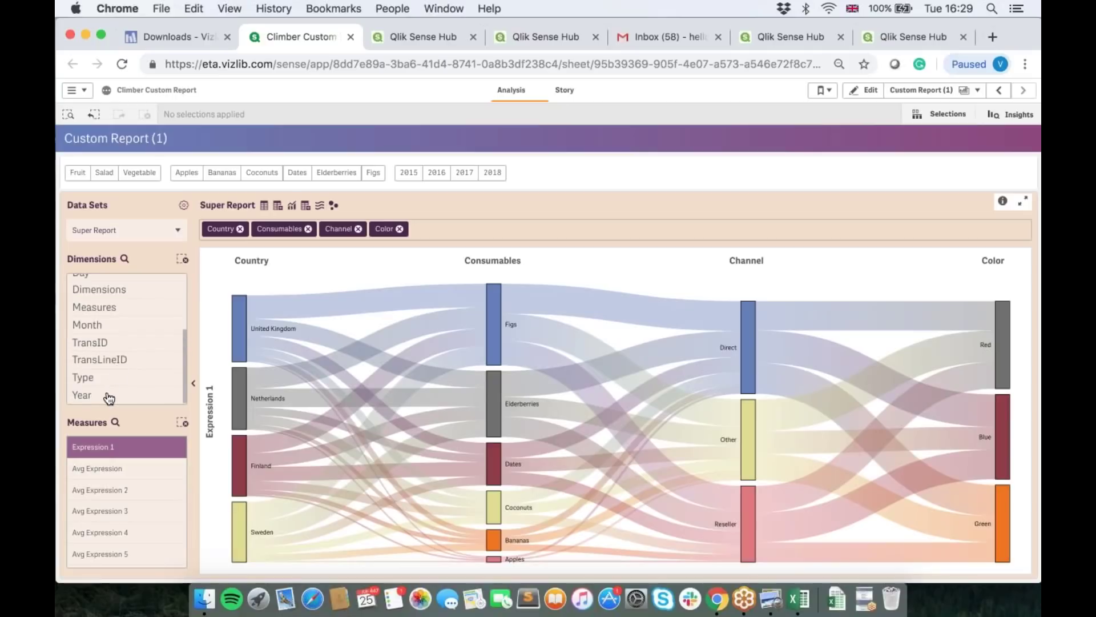
{"action": "left_click", "coordinate": [107, 393]}
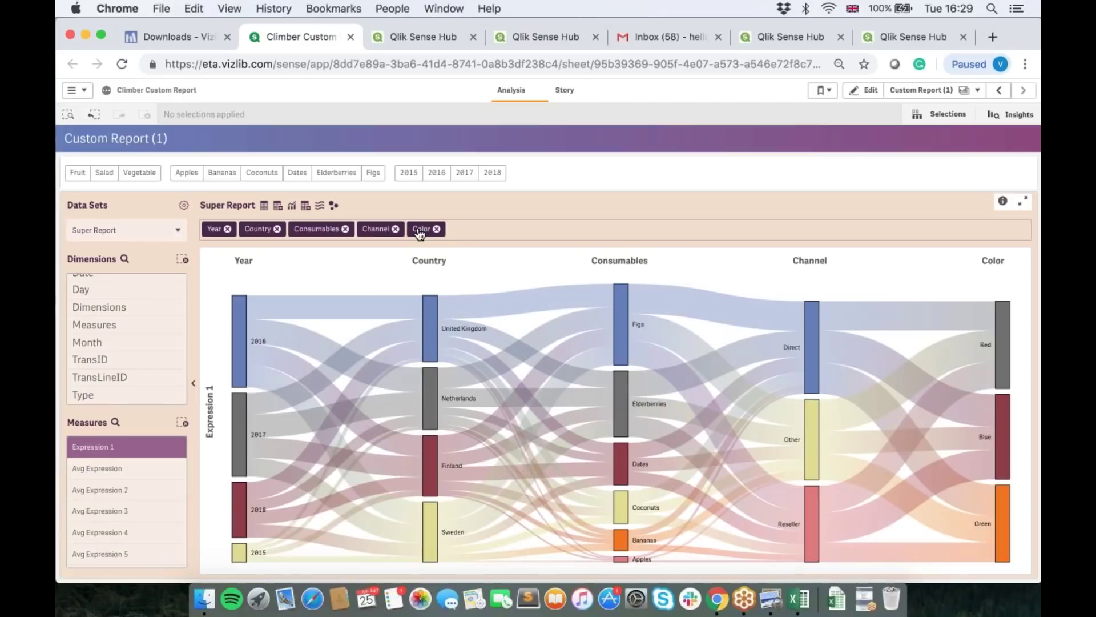
Step: Move Color between Country and Consumables, switch to the flat table, and remove Expression 1
{"action": "left_click_drag", "start_coordinate": [421, 229], "coordinate": [307, 228]}
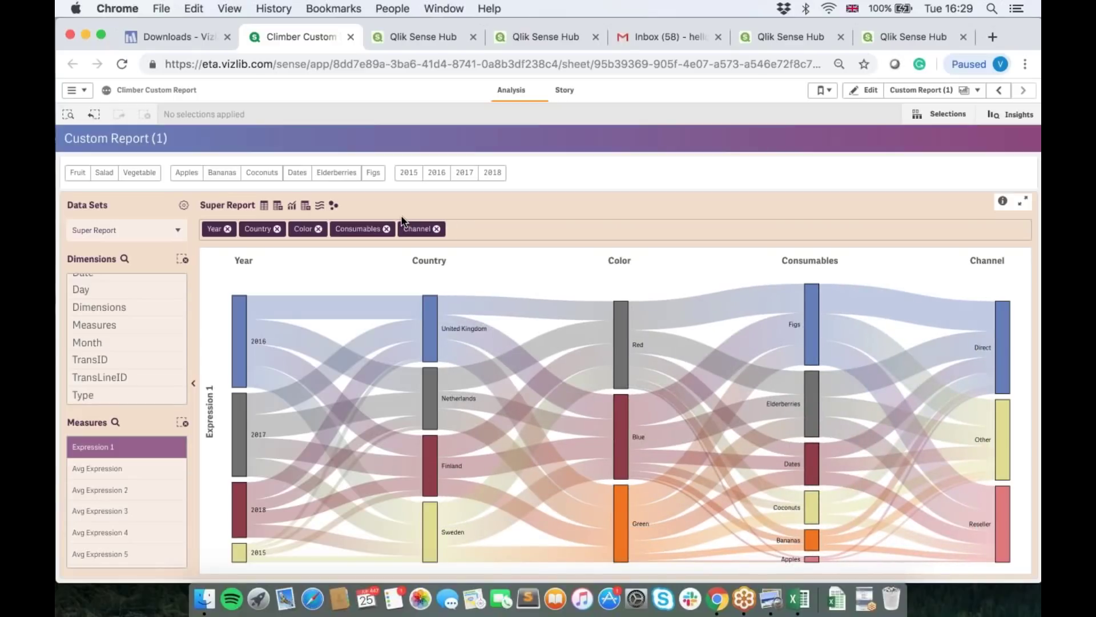
{"action": "scroll", "coordinate": [152, 320], "scroll_direction": "up", "scroll_amount": 3}
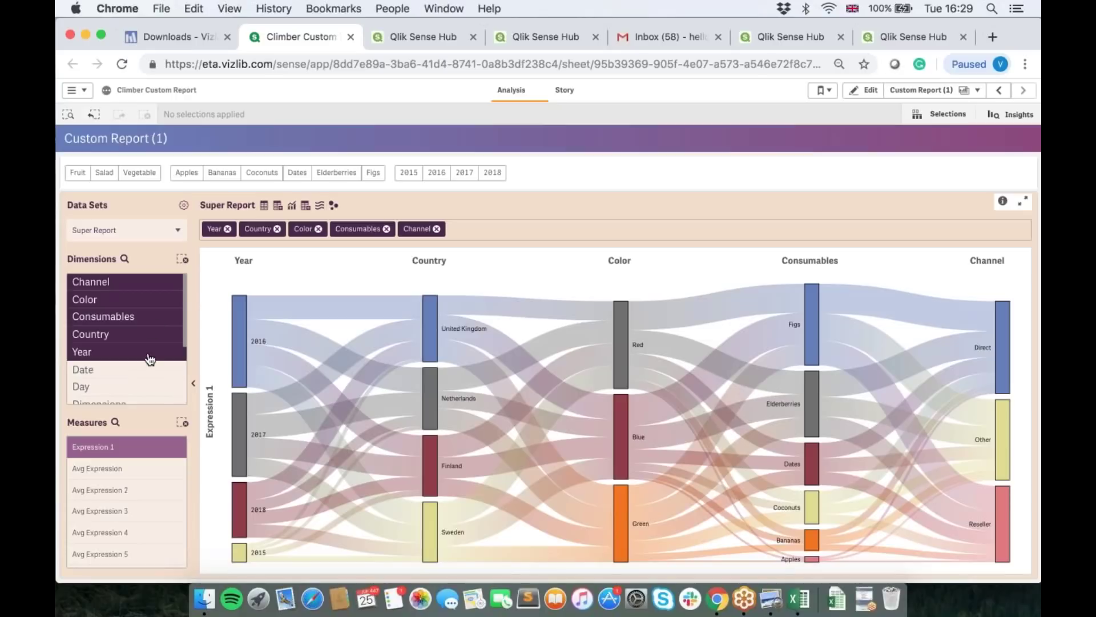
{"action": "scroll", "coordinate": [147, 358], "scroll_direction": "down", "scroll_amount": 3}
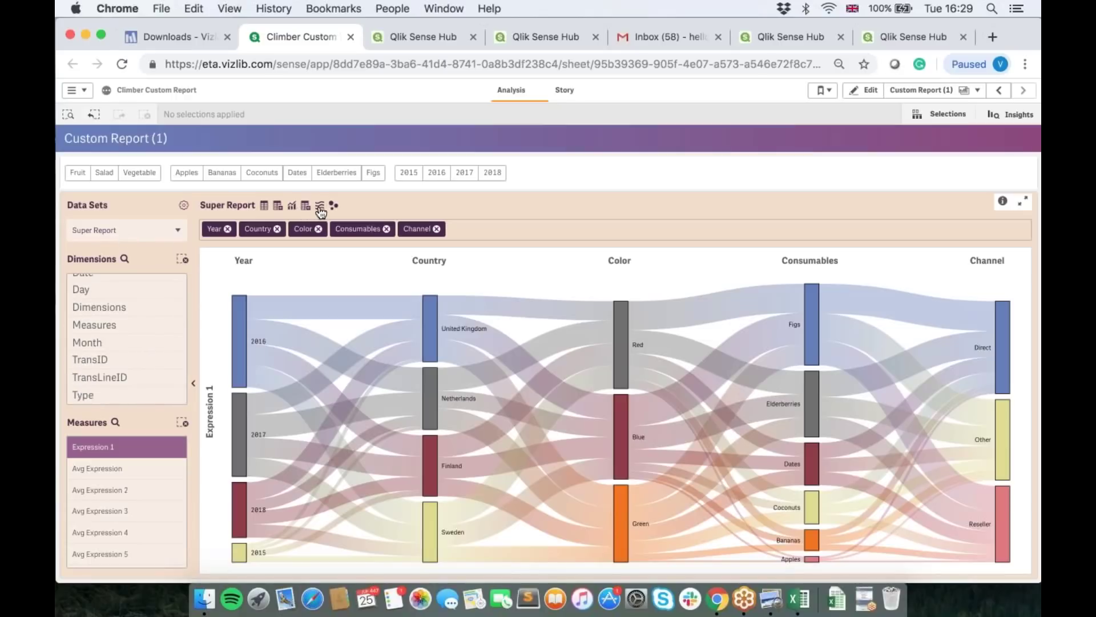
{"action": "left_click", "coordinate": [265, 209]}
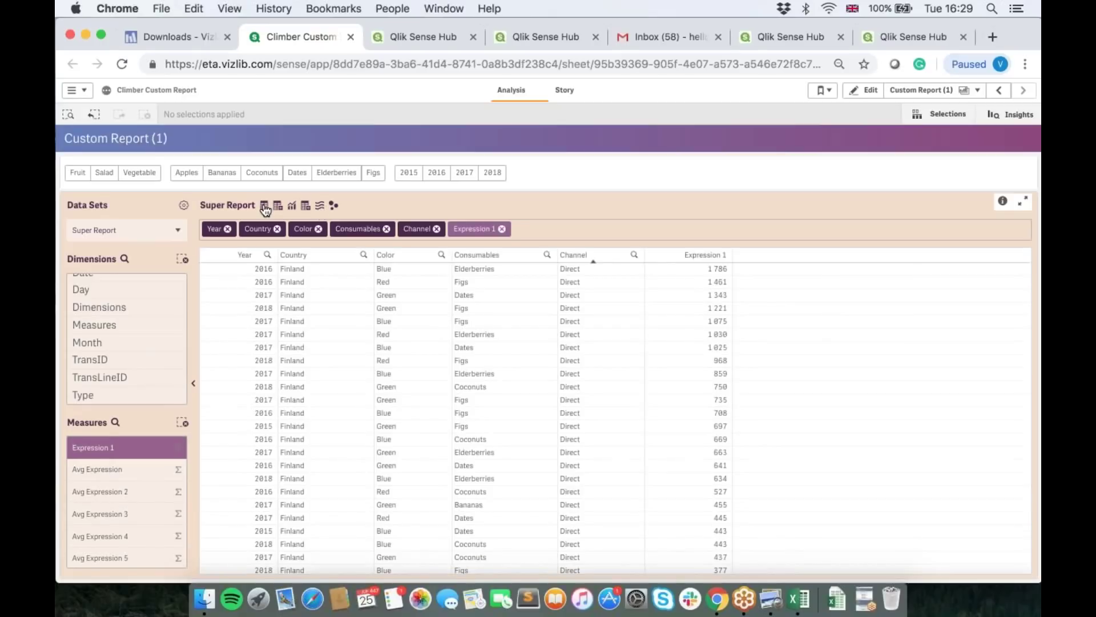
{"action": "left_click_drag", "start_coordinate": [474, 229], "coordinate": [518, 454]}
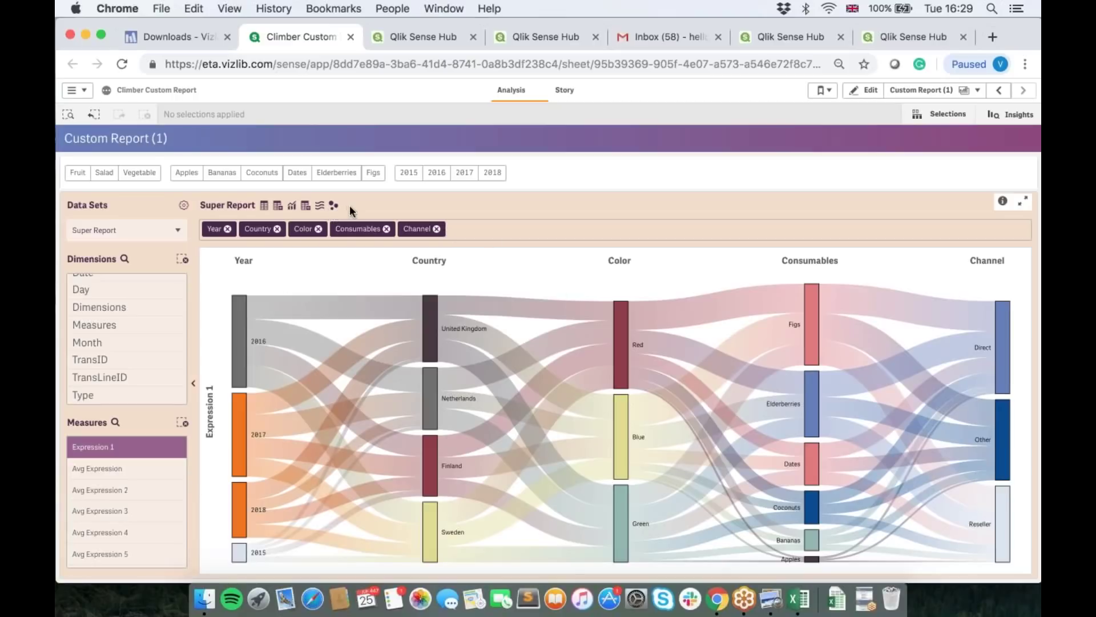
Step: Load the Venn Diagram Example preset and try Consumables and Country as dimensions
{"action": "left_click", "coordinate": [151, 235]}
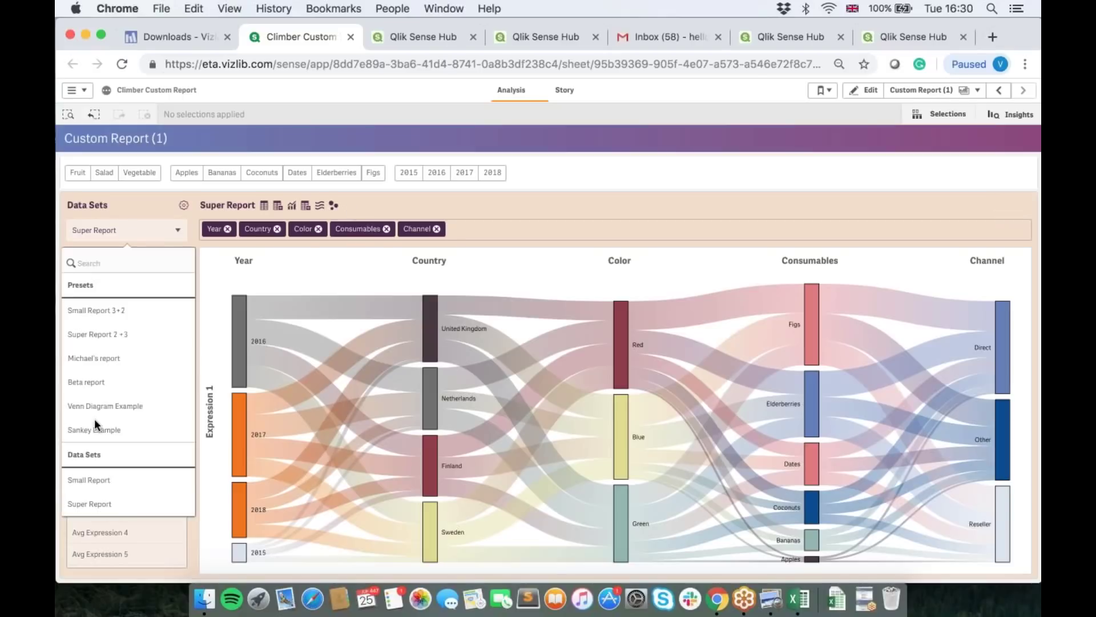
{"action": "left_click", "coordinate": [121, 403]}
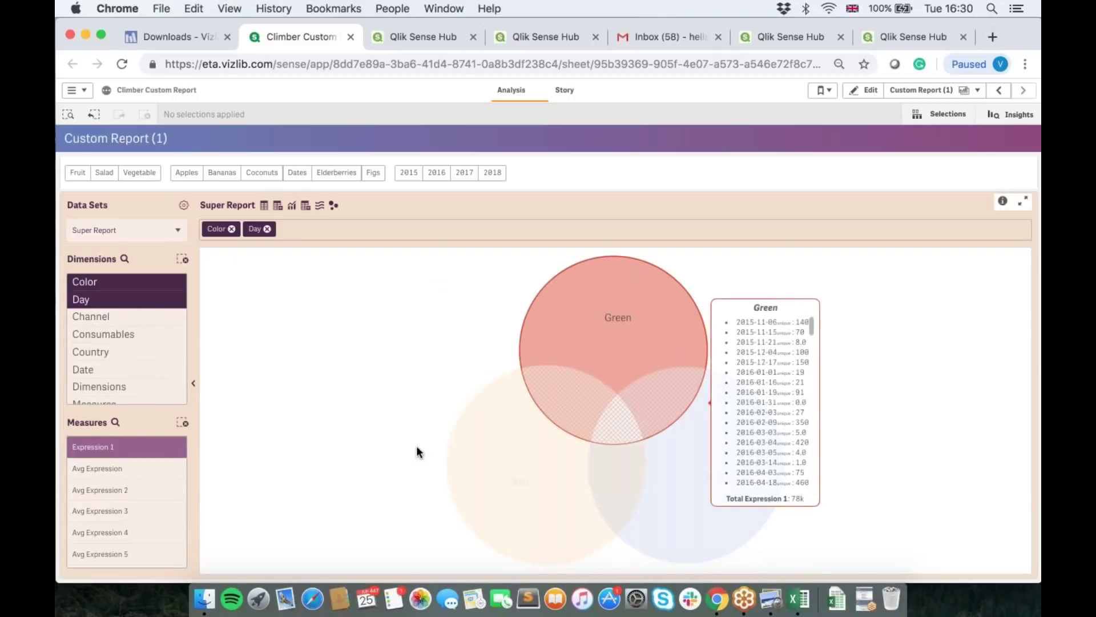
{"action": "left_click", "coordinate": [106, 336]}
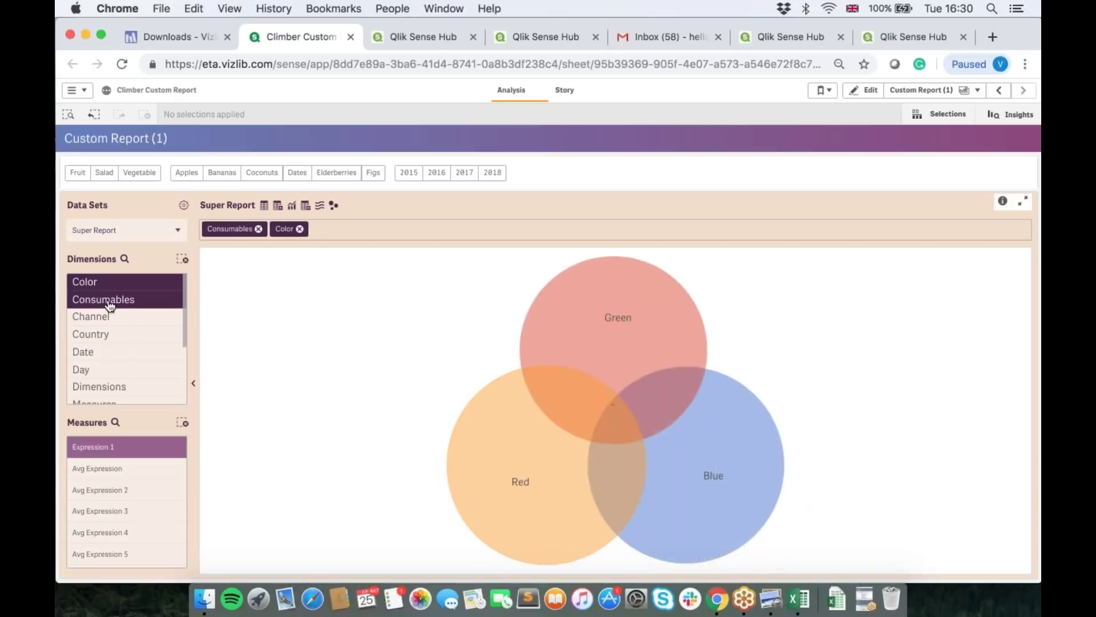
{"action": "left_click", "coordinate": [103, 338]}
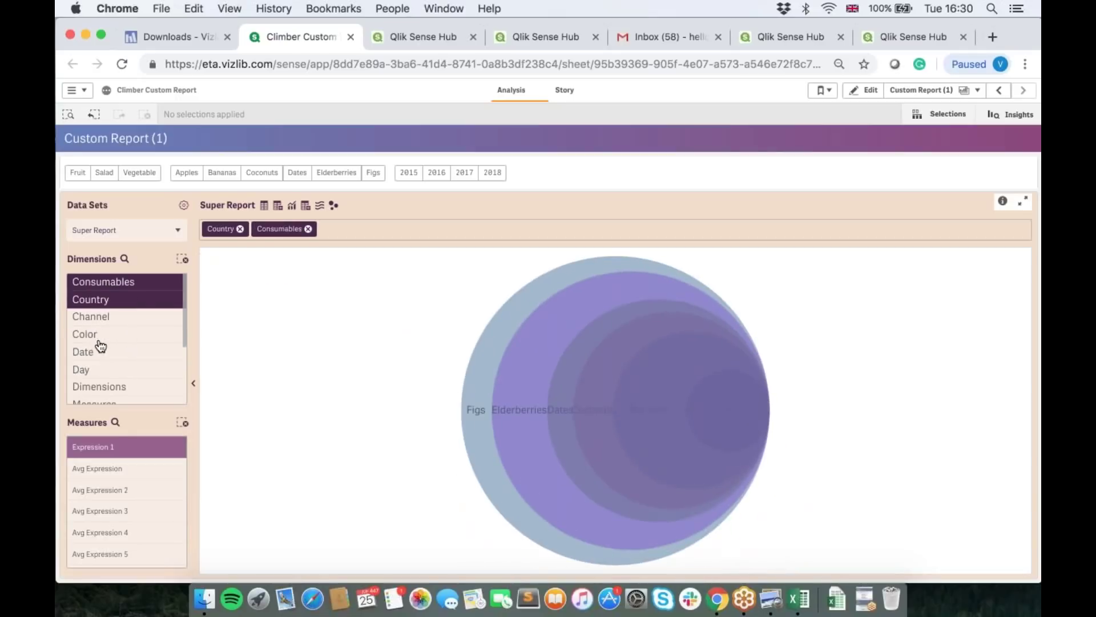
{"action": "left_click", "coordinate": [103, 344]}
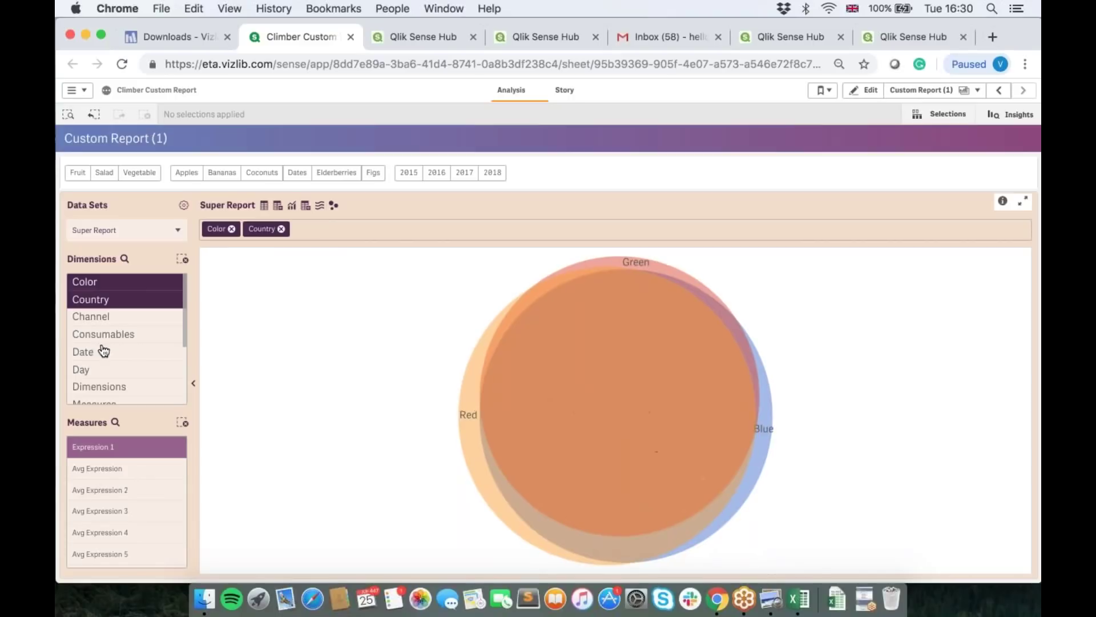
Step: Narrow the Venn to Channel against Color and show it as a flat table
{"action": "left_click", "coordinate": [103, 350]}
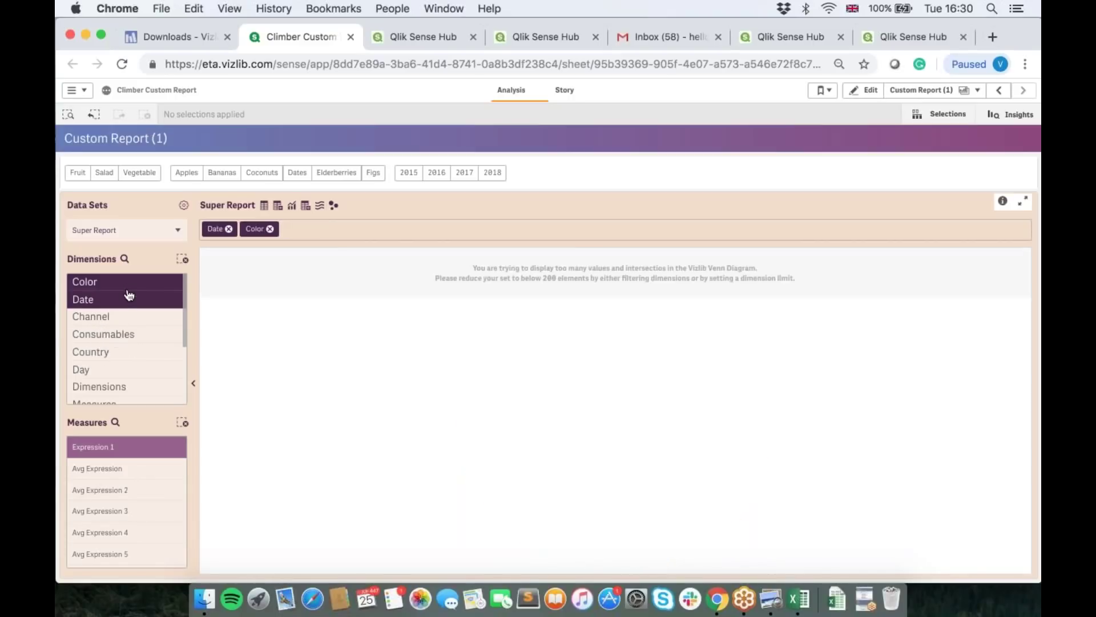
{"action": "left_click", "coordinate": [126, 298]}
{"action": "left_click", "coordinate": [123, 301]}
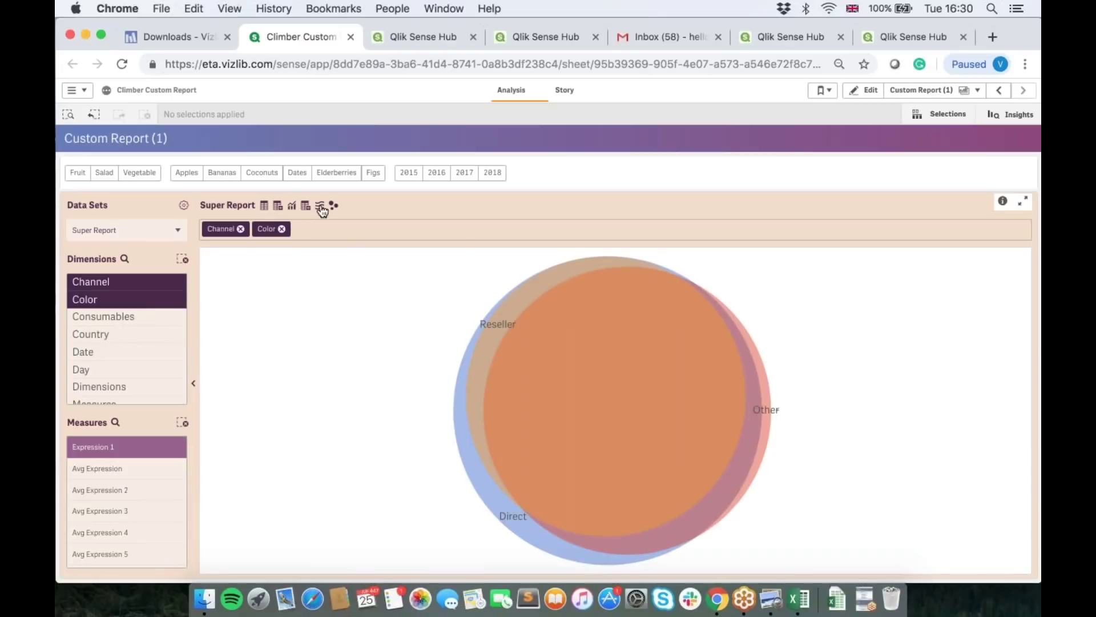
{"action": "left_click", "coordinate": [264, 205]}
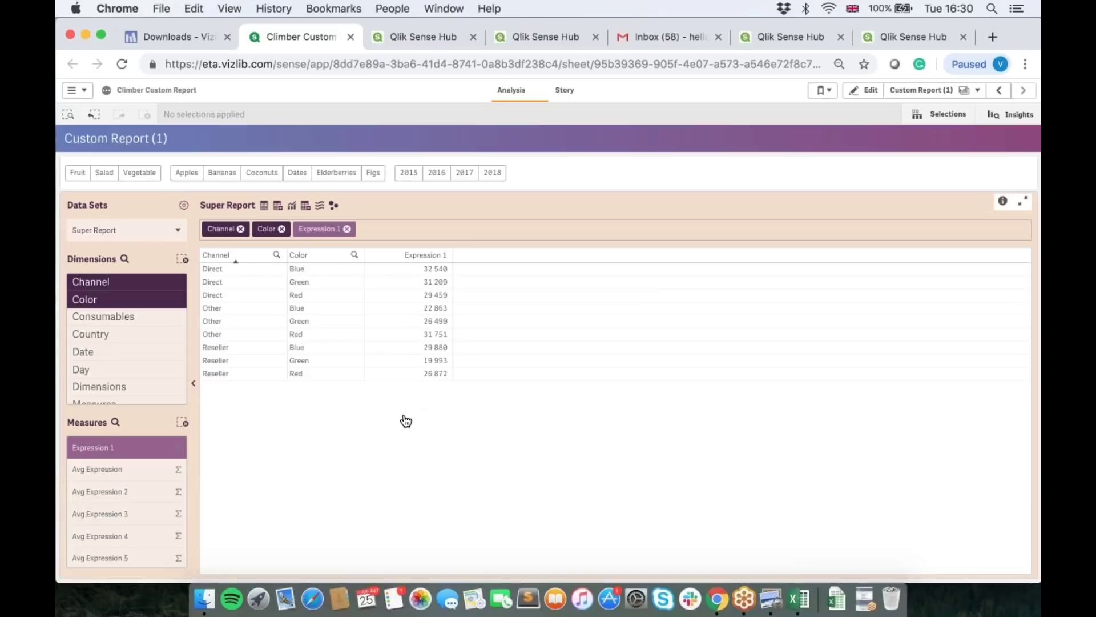
{"action": "left_click", "coordinate": [265, 205]}
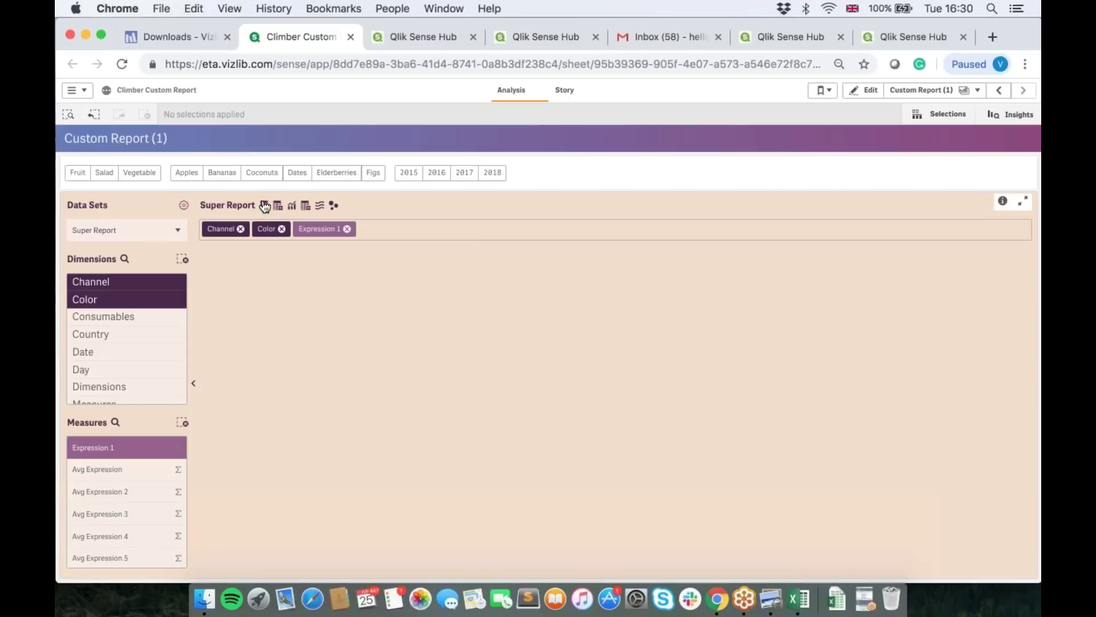
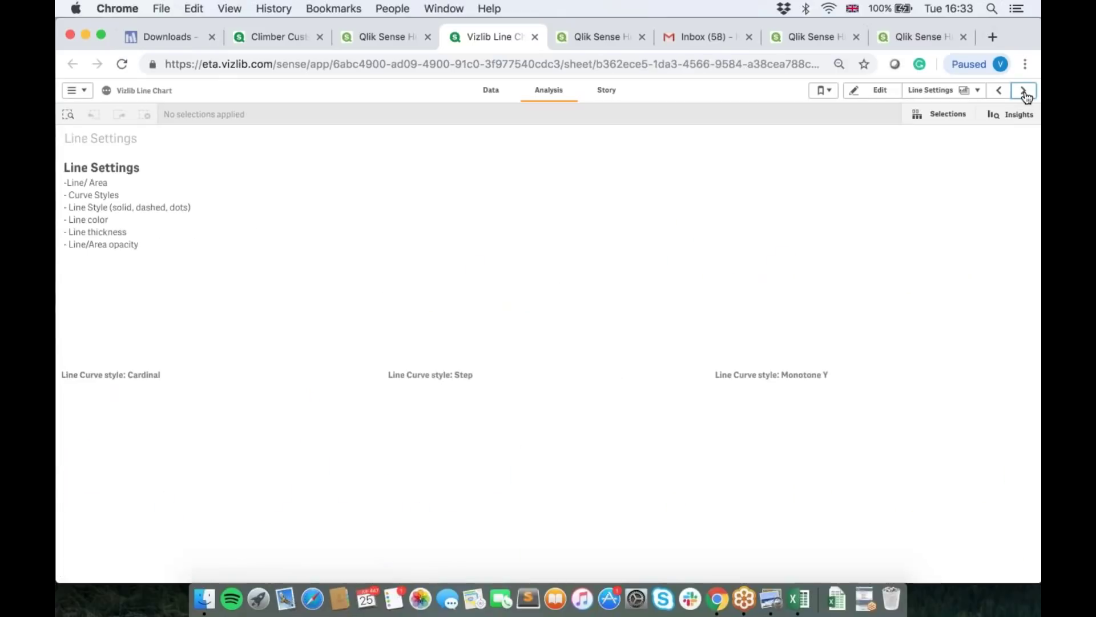
Step: Page forward past Line Settings, Background and Native to the Horizontal gradient sheet
{"action": "left_click", "coordinate": [1024, 92]}
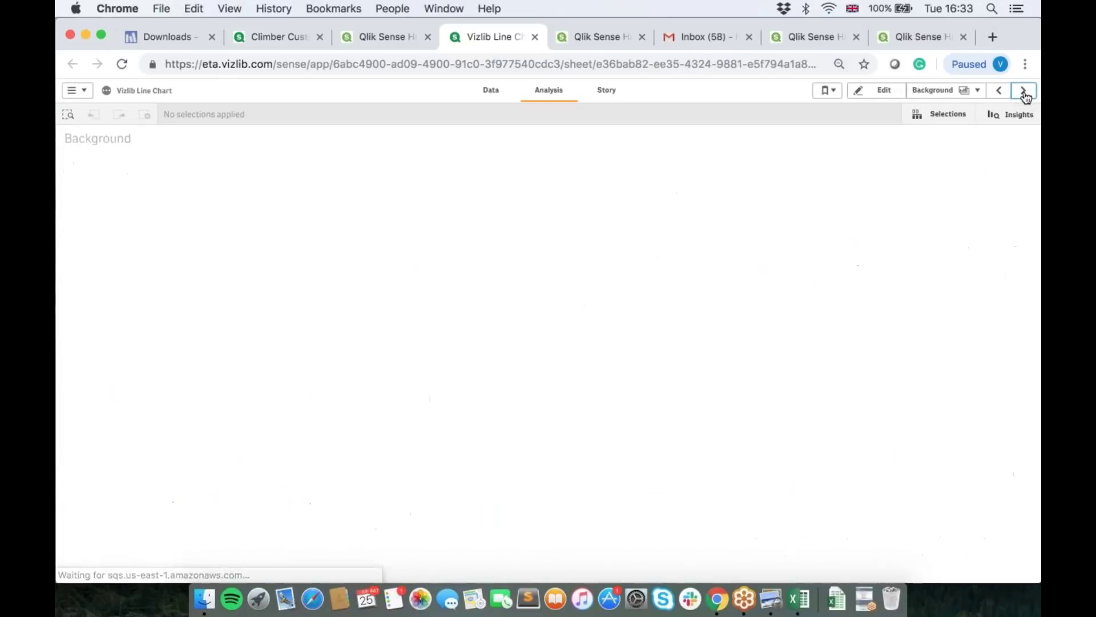
{"action": "left_click", "coordinate": [1024, 92]}
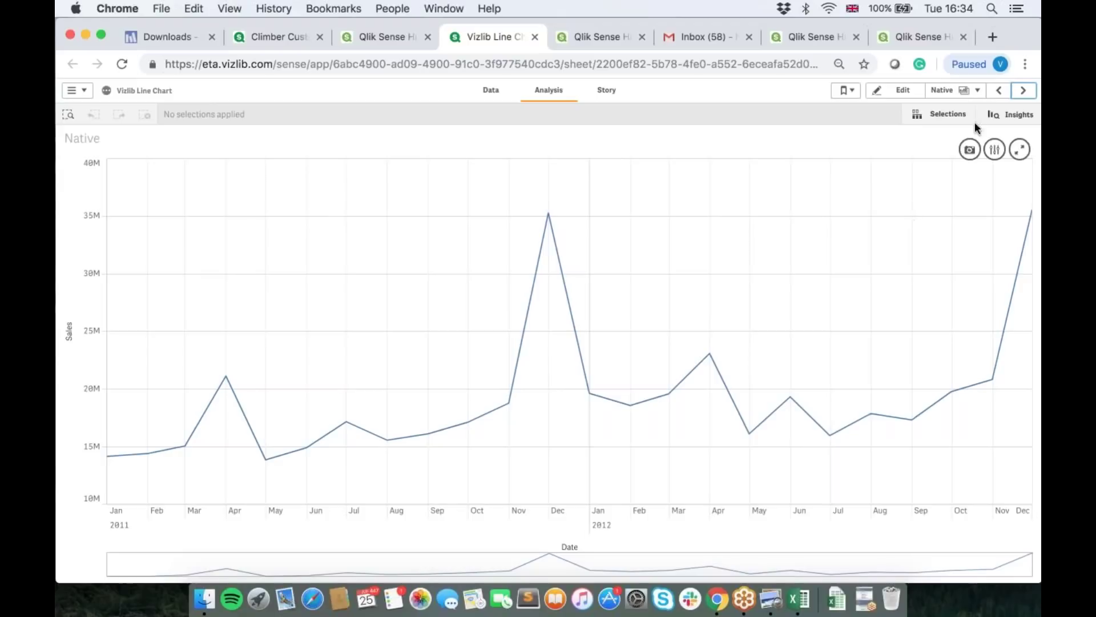
{"action": "left_click", "coordinate": [1022, 91]}
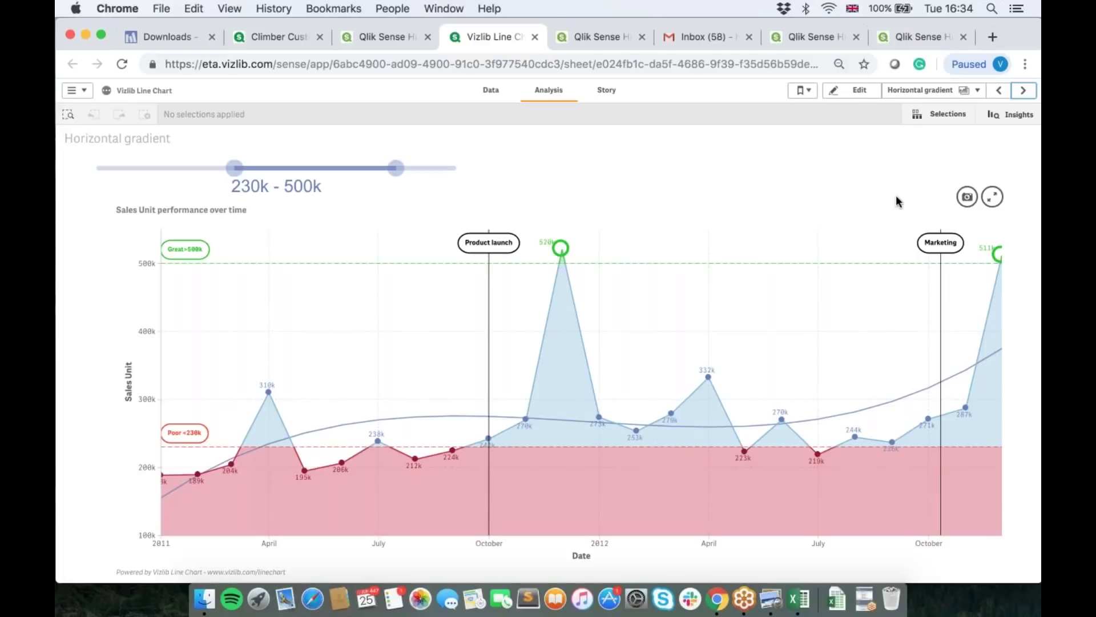
Step: Advance through Annotations One to Annotations Full and put that sheet into edit mode
{"action": "left_click", "coordinate": [1024, 92]}
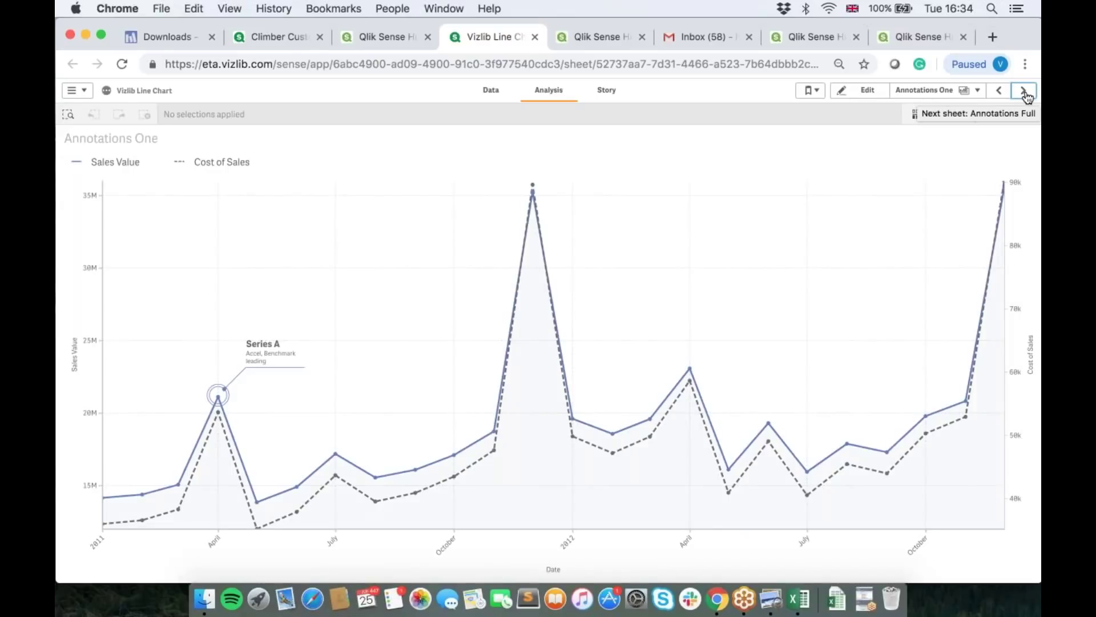
{"action": "left_click", "coordinate": [1025, 92]}
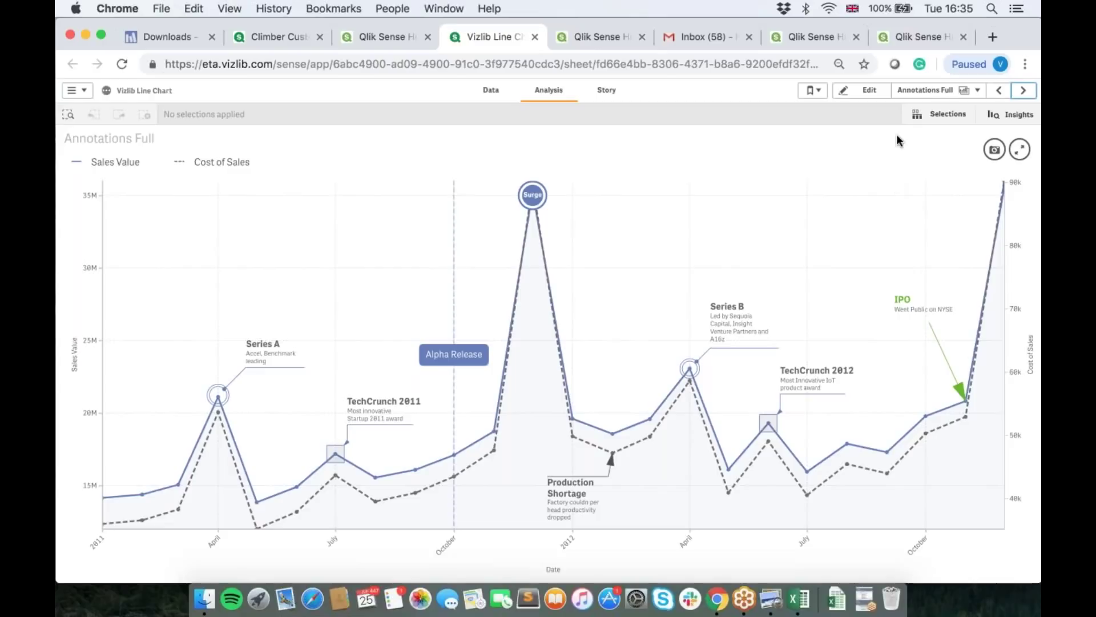
{"action": "left_click", "coordinate": [869, 97]}
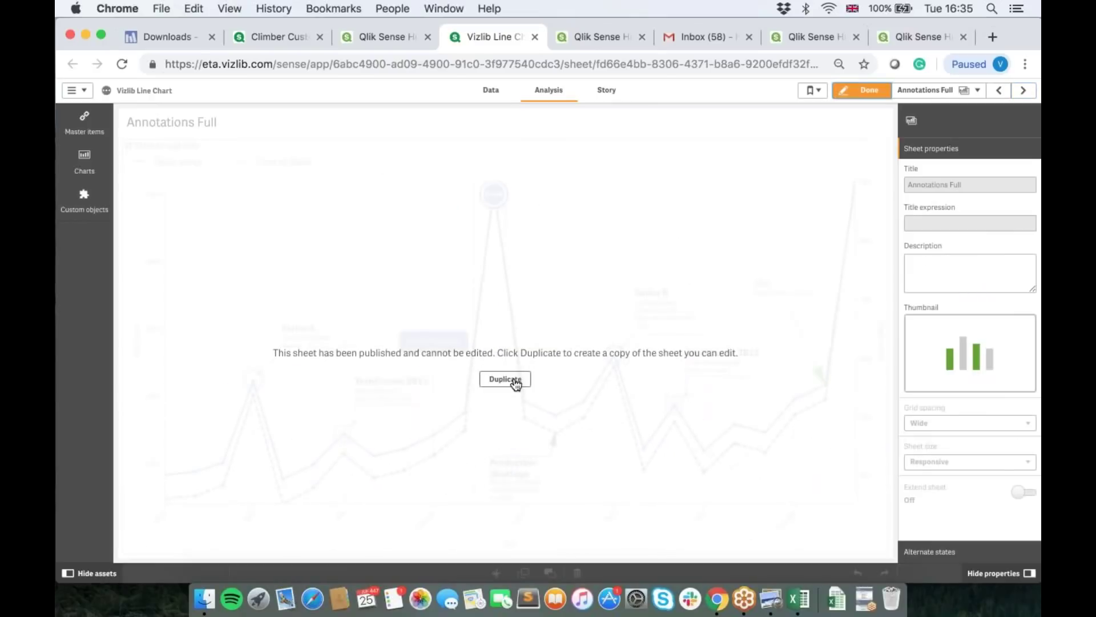
Step: Duplicate the Annotations Full sheet and switch on Calculate Forecast for its line chart
{"action": "left_click", "coordinate": [514, 380]}
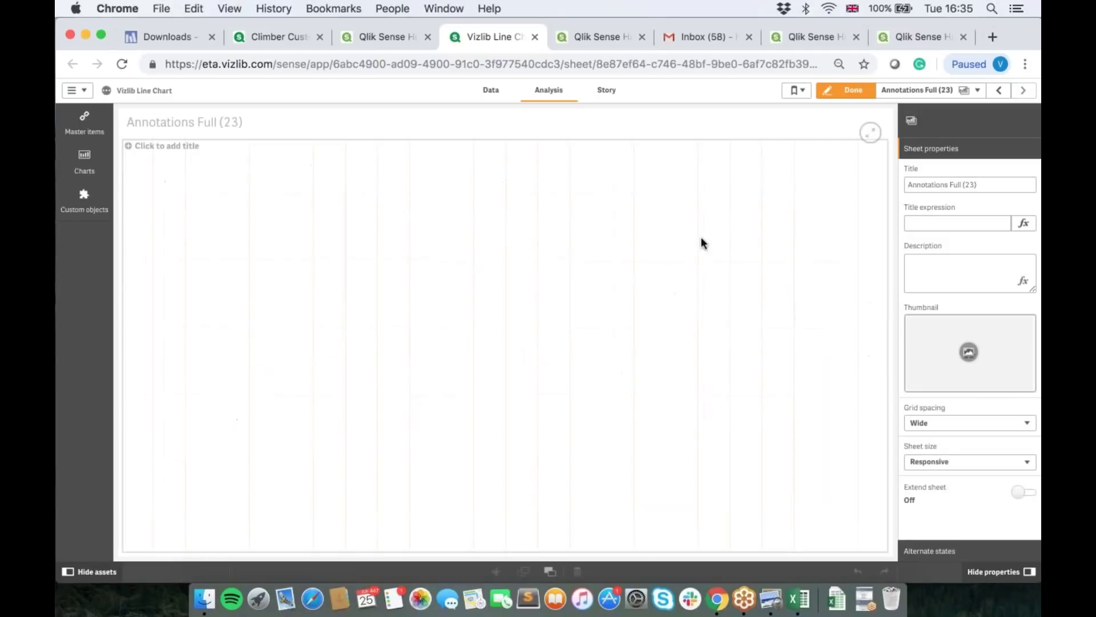
{"action": "left_click", "coordinate": [724, 214]}
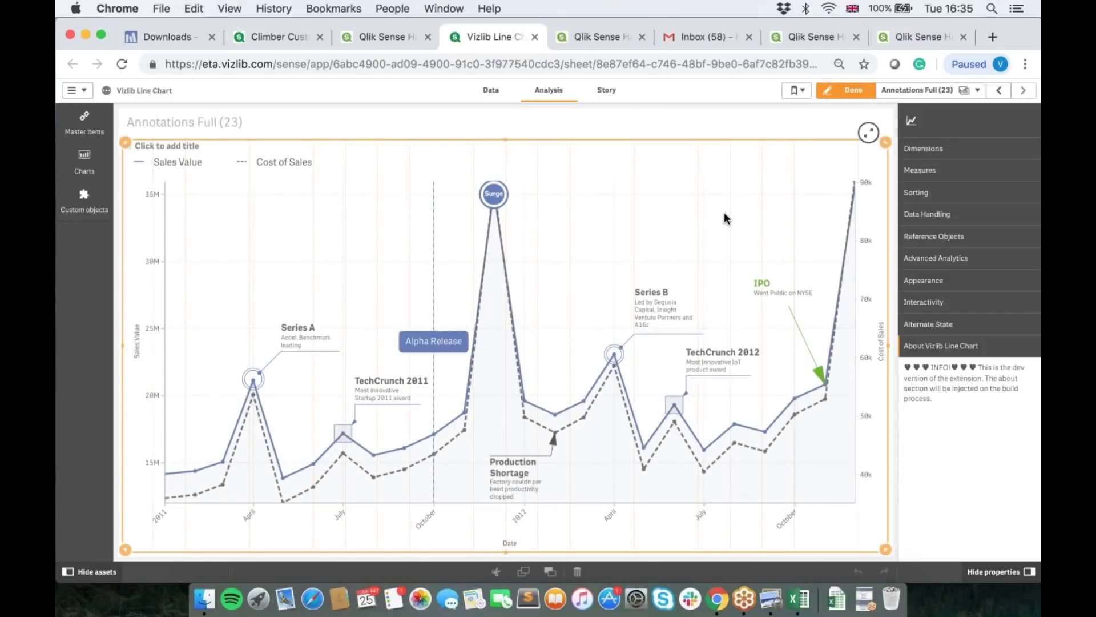
{"action": "left_click", "coordinate": [952, 262]}
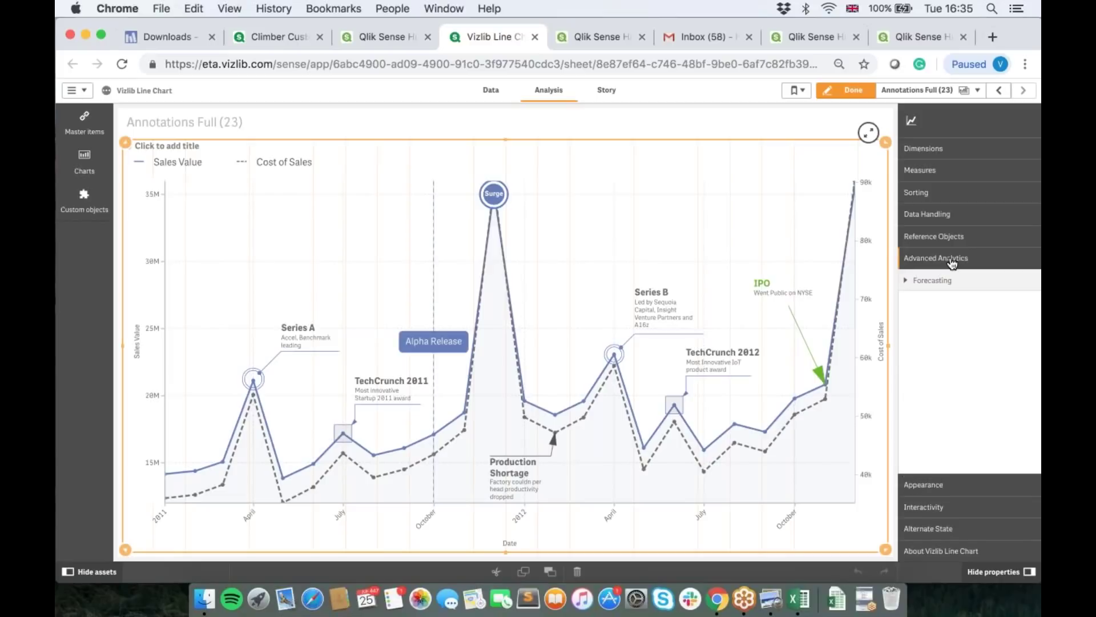
{"action": "left_click", "coordinate": [910, 288]}
{"action": "left_click", "coordinate": [1020, 309]}
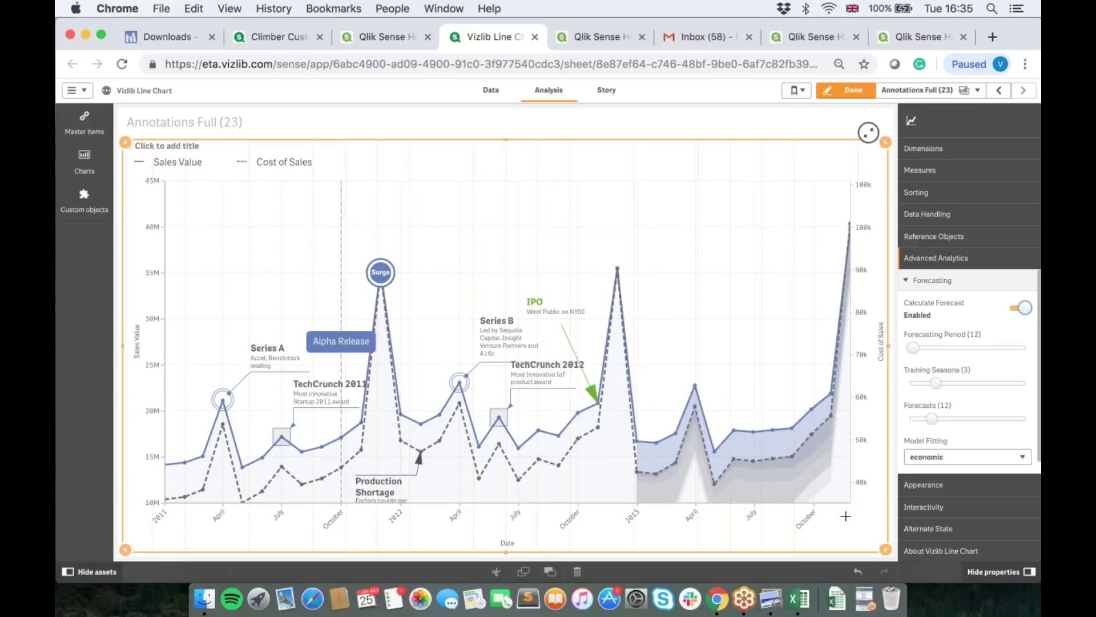
Step: Keep Forecasts at 12 and set the forecast Model Fitting to medium
{"action": "mouse_move", "coordinate": [933, 422]}
{"action": "left_mouse_down"}
{"action": "mouse_move", "coordinate": [920, 424]}
{"action": "mouse_move", "coordinate": [934, 427]}
{"action": "left_mouse_up"}
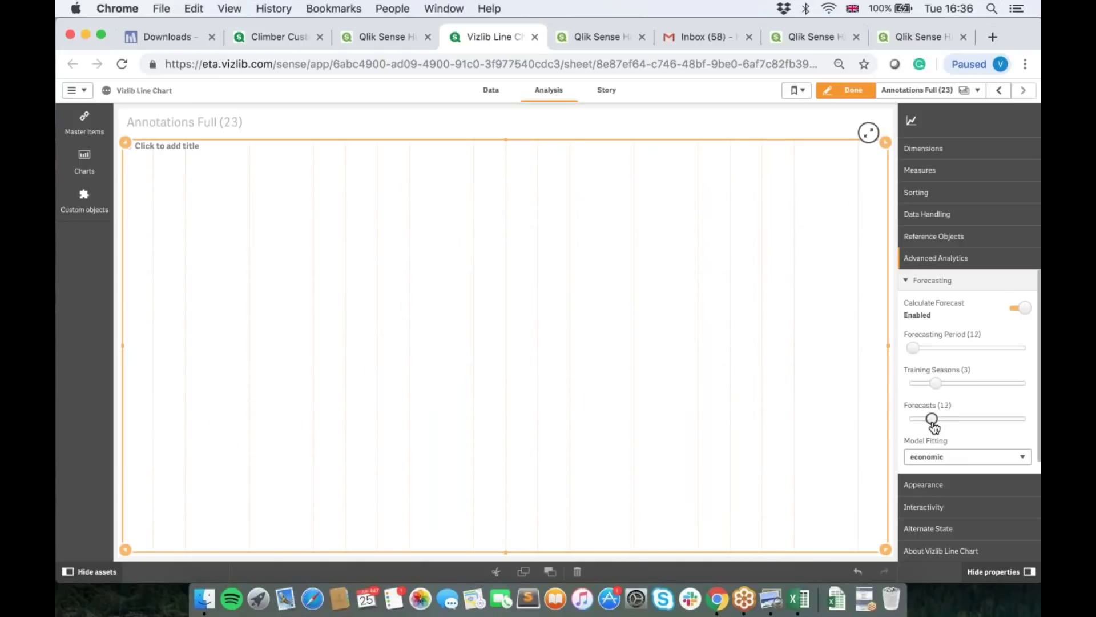
{"action": "scroll", "coordinate": [937, 428], "scroll_direction": "down", "scroll_amount": 1}
{"action": "left_click", "coordinate": [934, 443]}
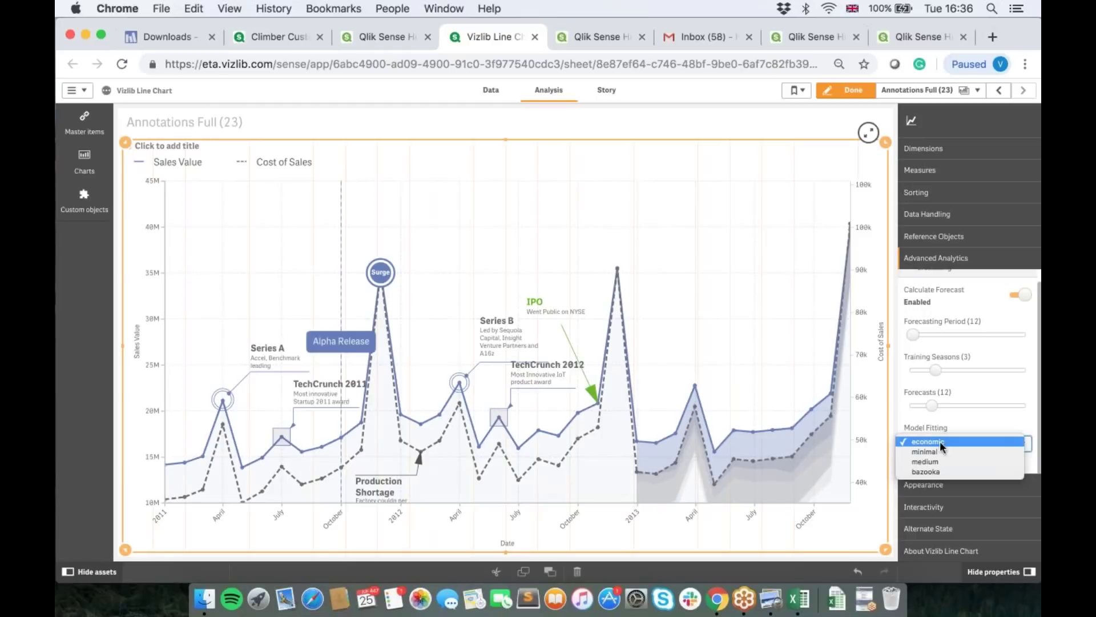
{"action": "left_click", "coordinate": [943, 461]}
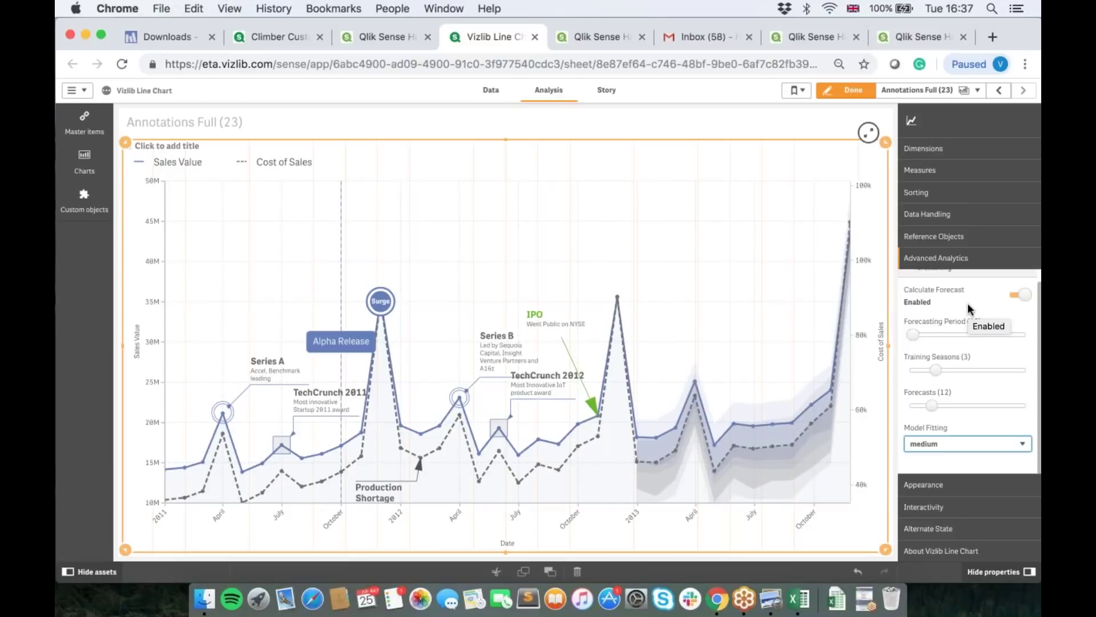
Step: Click Done, return to the hub and open Multishapes Clustering from Vizlib Advanced Analytics
{"action": "left_click", "coordinate": [853, 92]}
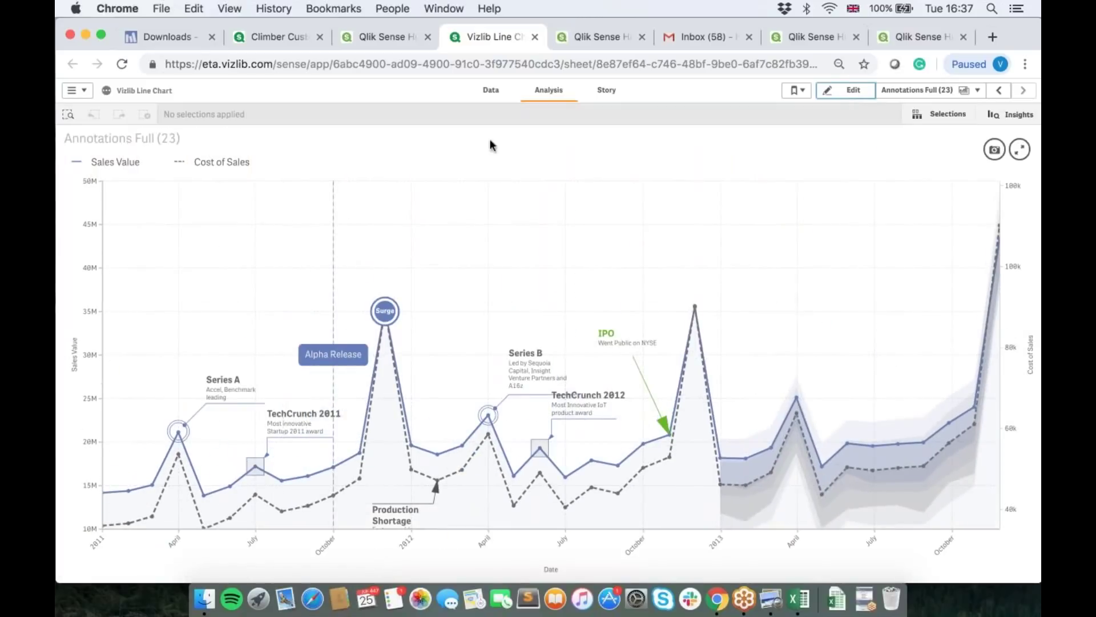
{"action": "left_click", "coordinate": [402, 38]}
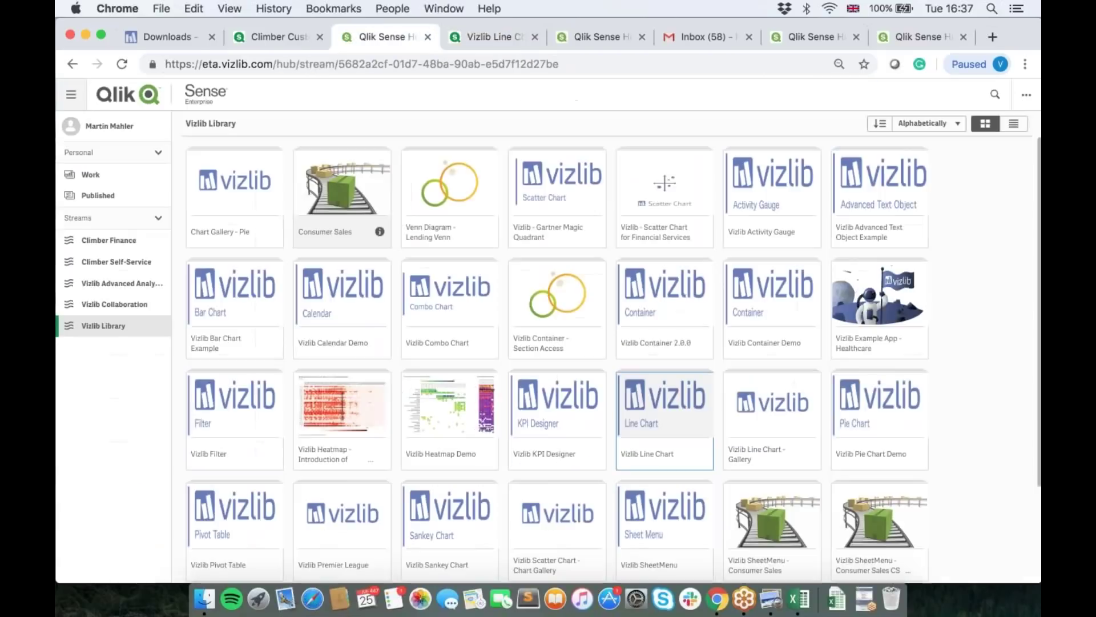
{"action": "left_click", "coordinate": [133, 284]}
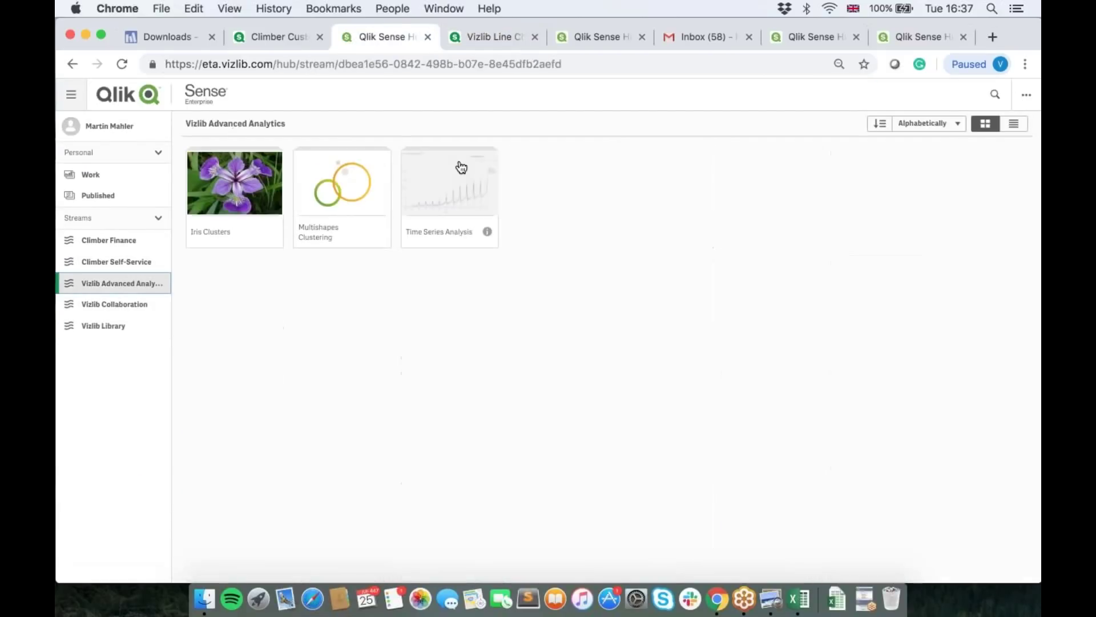
{"action": "left_click", "coordinate": [341, 171]}
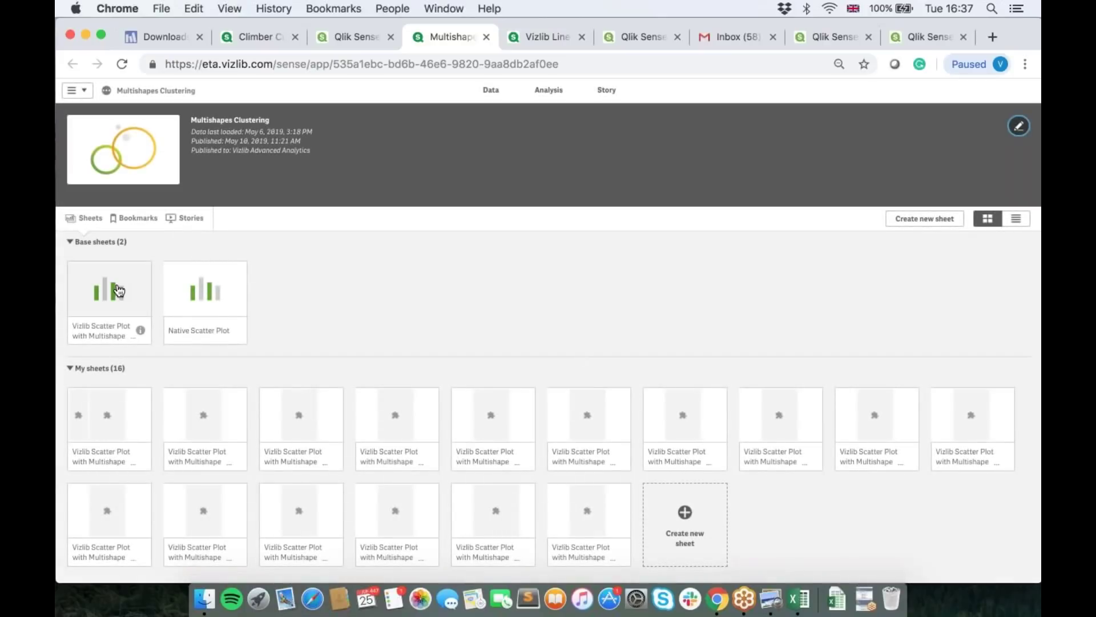
Step: Open the Vizlib Scatter Plot base sheet, duplicate it for editing, and select its scatter chart
{"action": "left_click", "coordinate": [119, 291]}
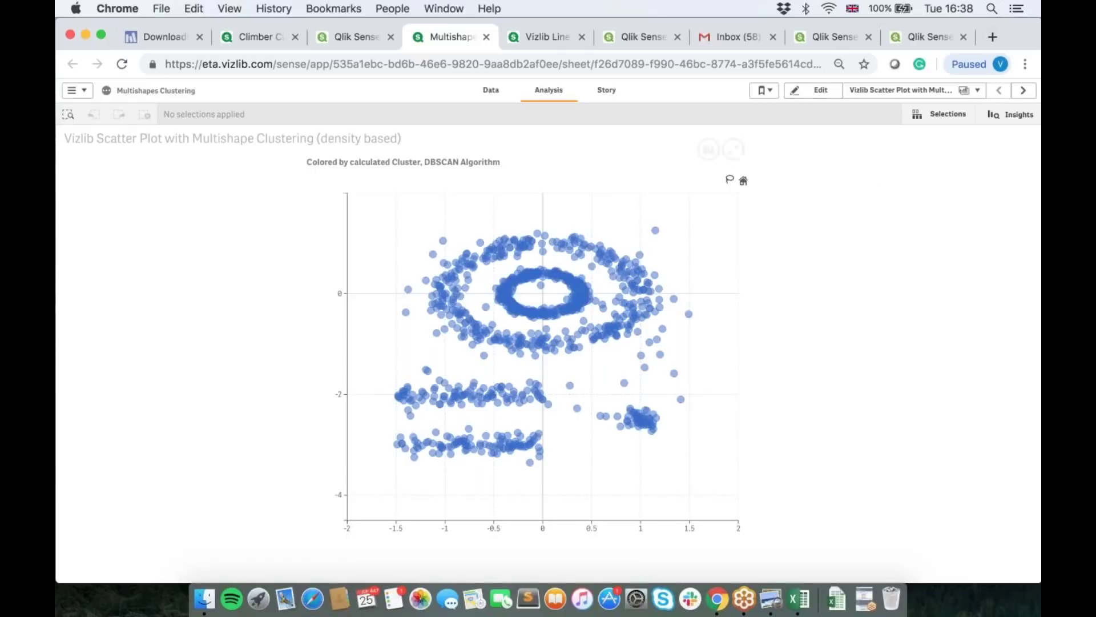
{"action": "left_click", "coordinate": [804, 97]}
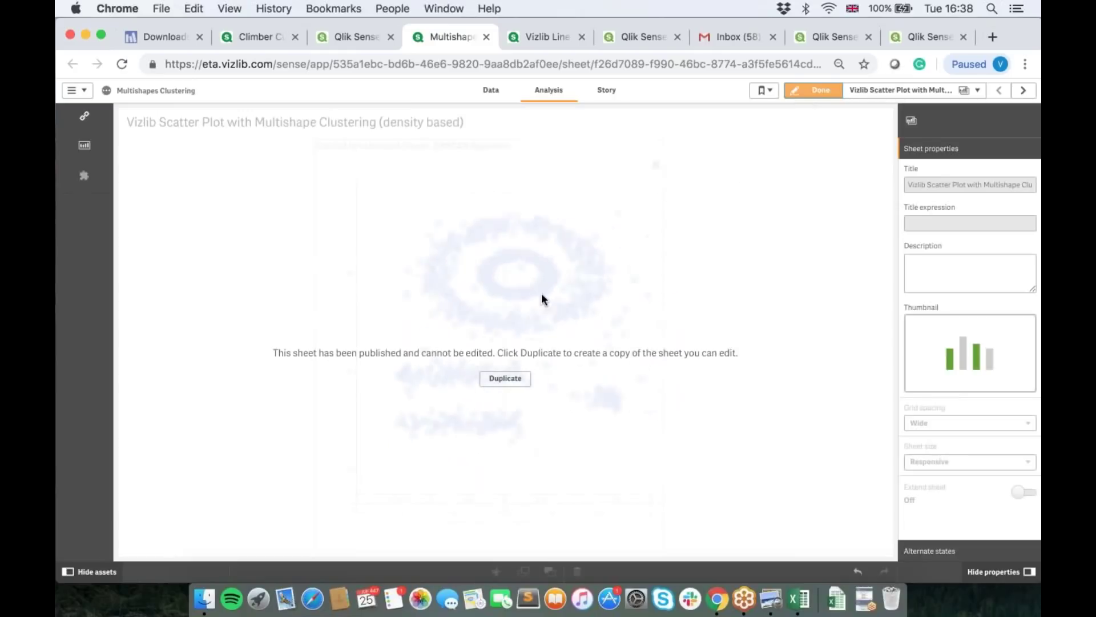
{"action": "left_click", "coordinate": [504, 380]}
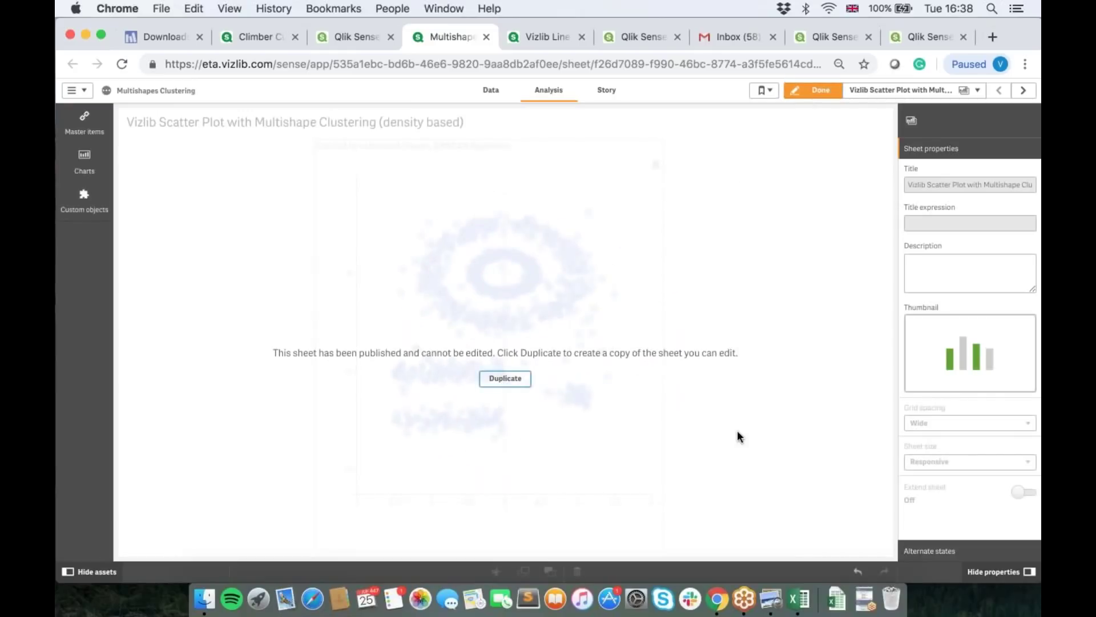
{"action": "left_click", "coordinate": [646, 534]}
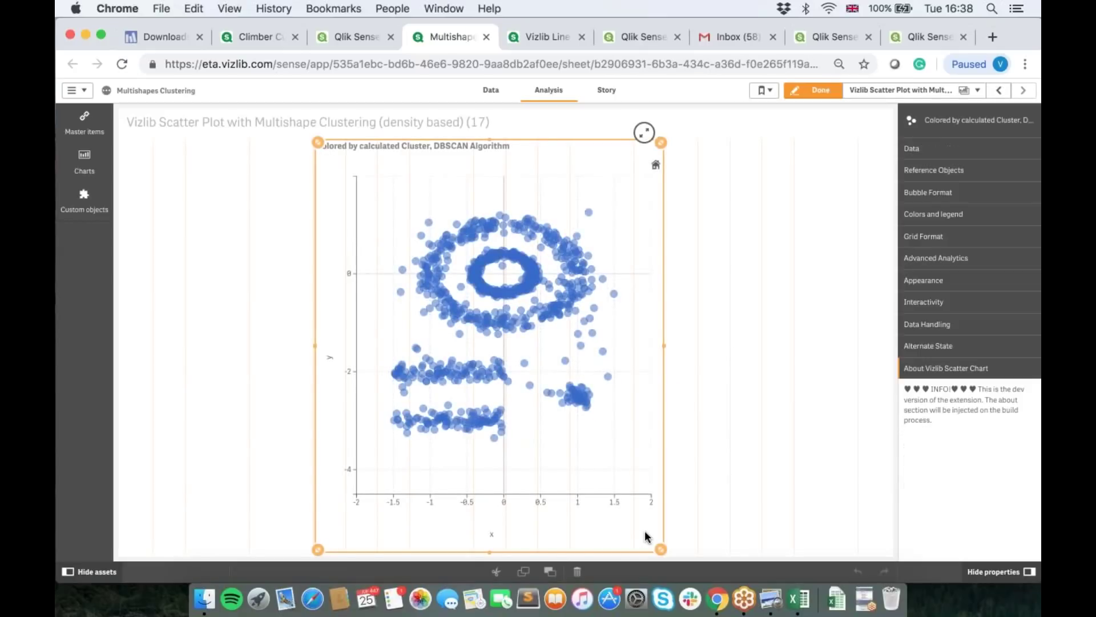
Step: Enable Calculate Clusters under Advanced Analytics > Clustering, keeping DBscan, and view the algorithm choices
{"action": "left_click", "coordinate": [952, 264]}
{"action": "left_click", "coordinate": [932, 280]}
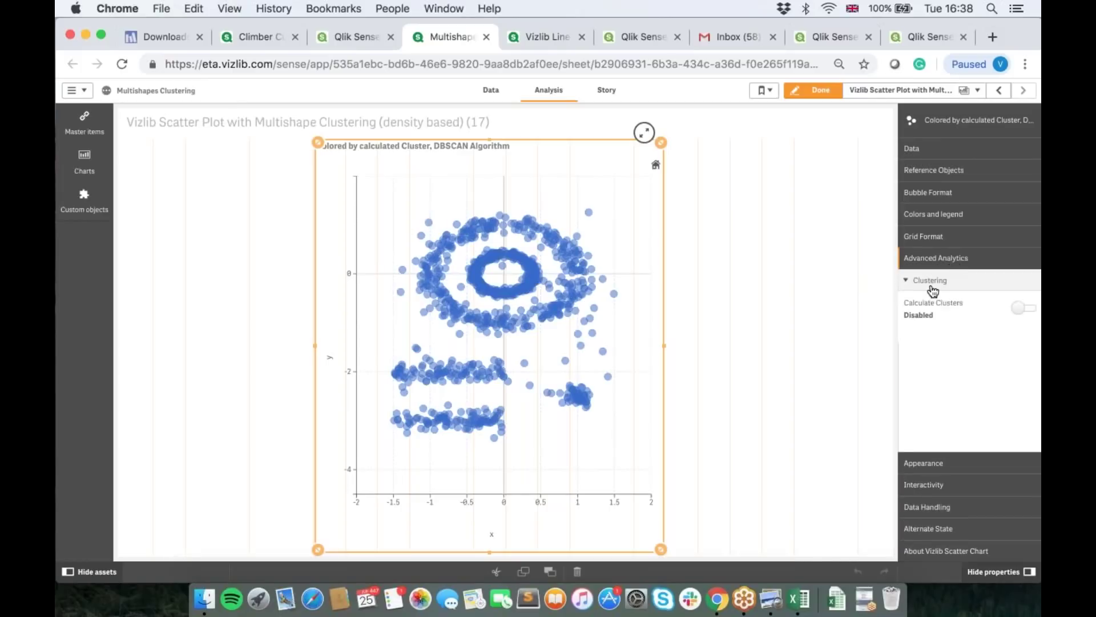
{"action": "left_click", "coordinate": [1017, 312]}
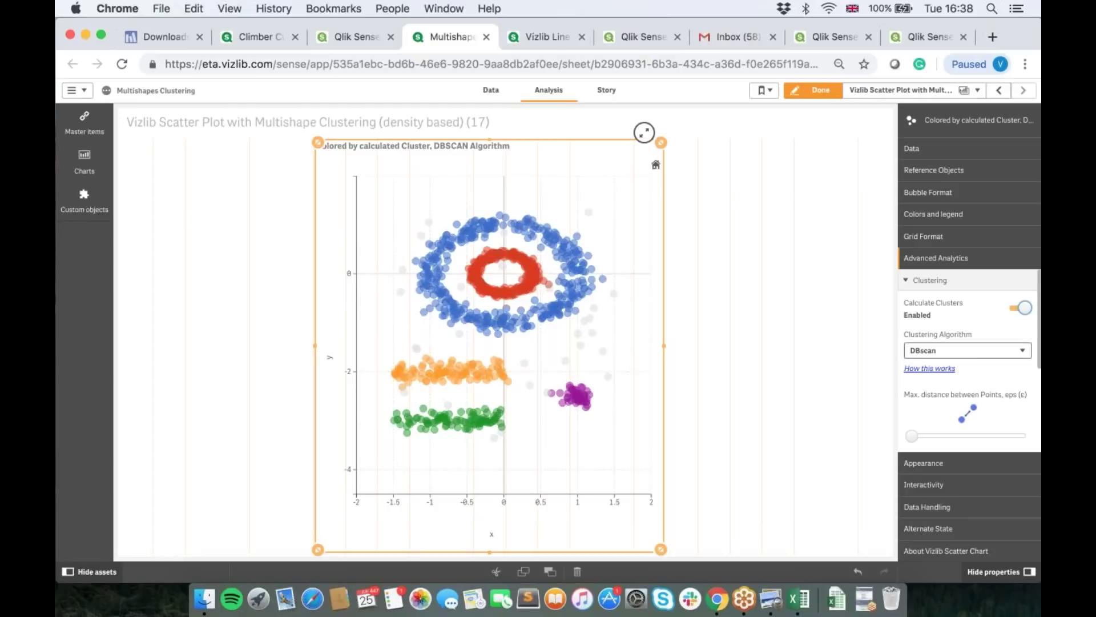
{"action": "scroll", "coordinate": [945, 396], "scroll_direction": "down", "scroll_amount": 3}
{"action": "scroll", "coordinate": [945, 400], "scroll_direction": "up", "scroll_amount": 2}
{"action": "scroll", "coordinate": [948, 392], "scroll_direction": "down", "scroll_amount": 4}
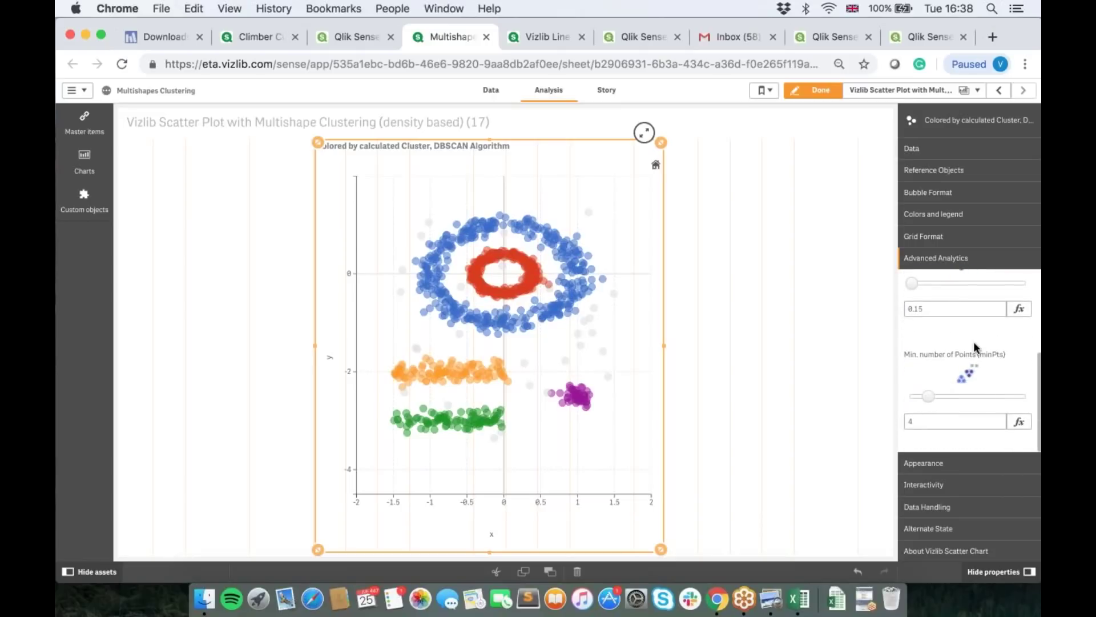
{"action": "scroll", "coordinate": [971, 348], "scroll_direction": "up", "scroll_amount": 5}
{"action": "left_click", "coordinate": [950, 349]}
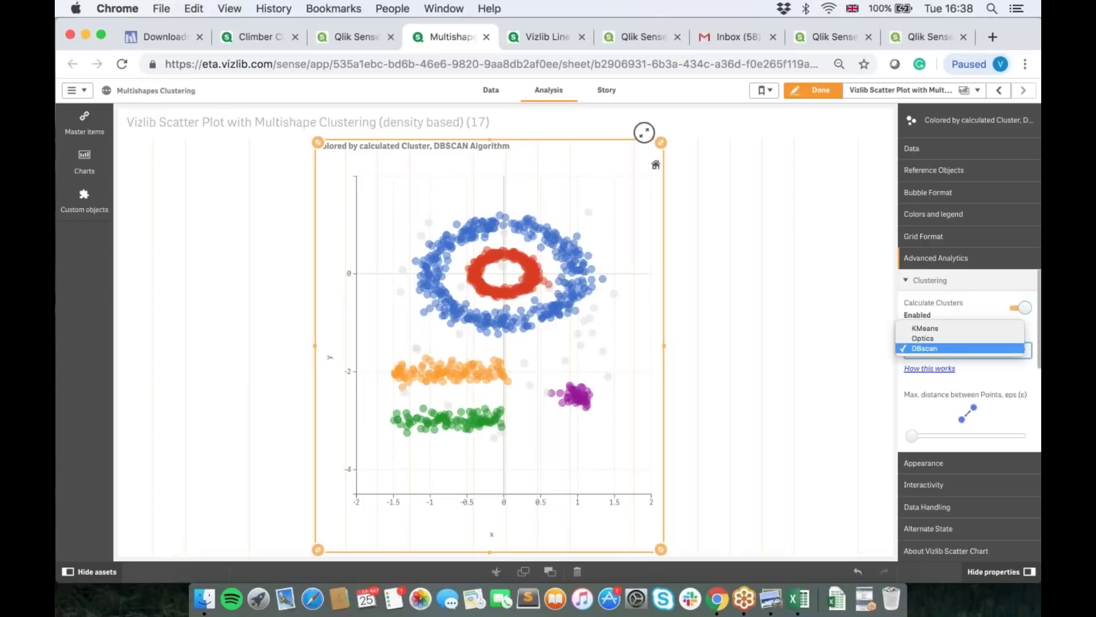
Step: Switch the clustering algorithm to KMeans with 4 clusters
{"action": "left_click", "coordinate": [936, 328]}
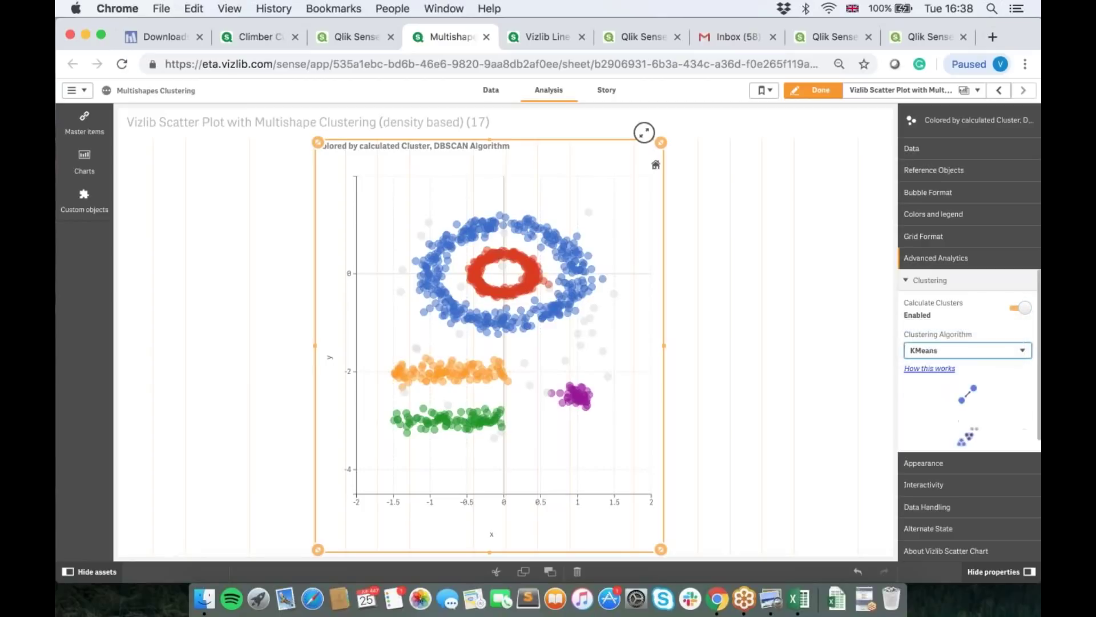
{"action": "left_click", "coordinate": [923, 399]}
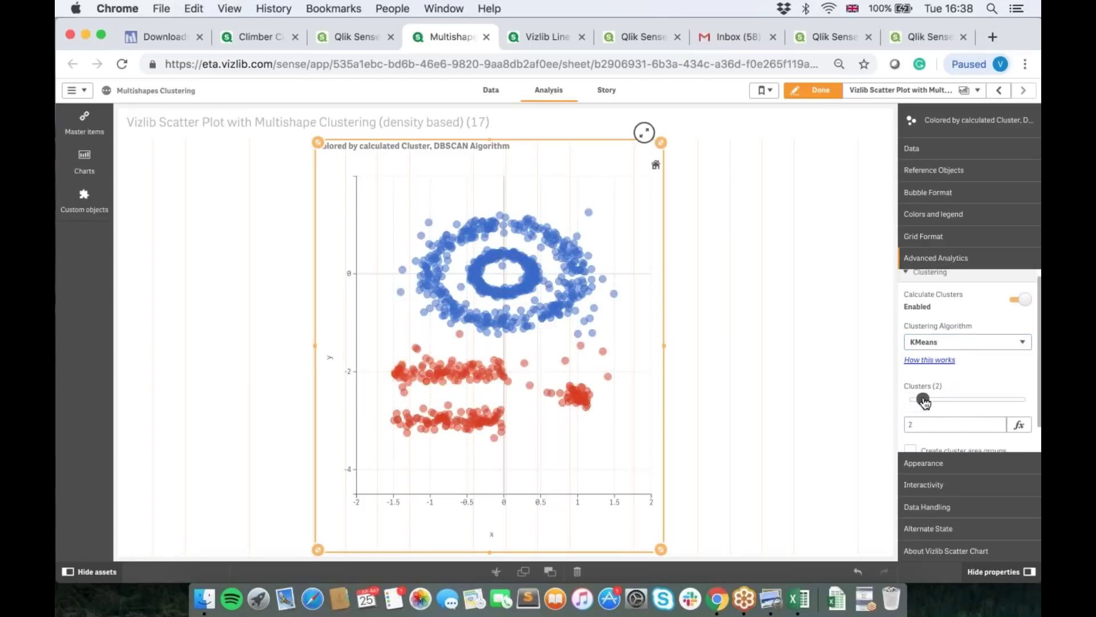
{"action": "left_click_drag", "start_coordinate": [925, 401], "coordinate": [925, 402]}
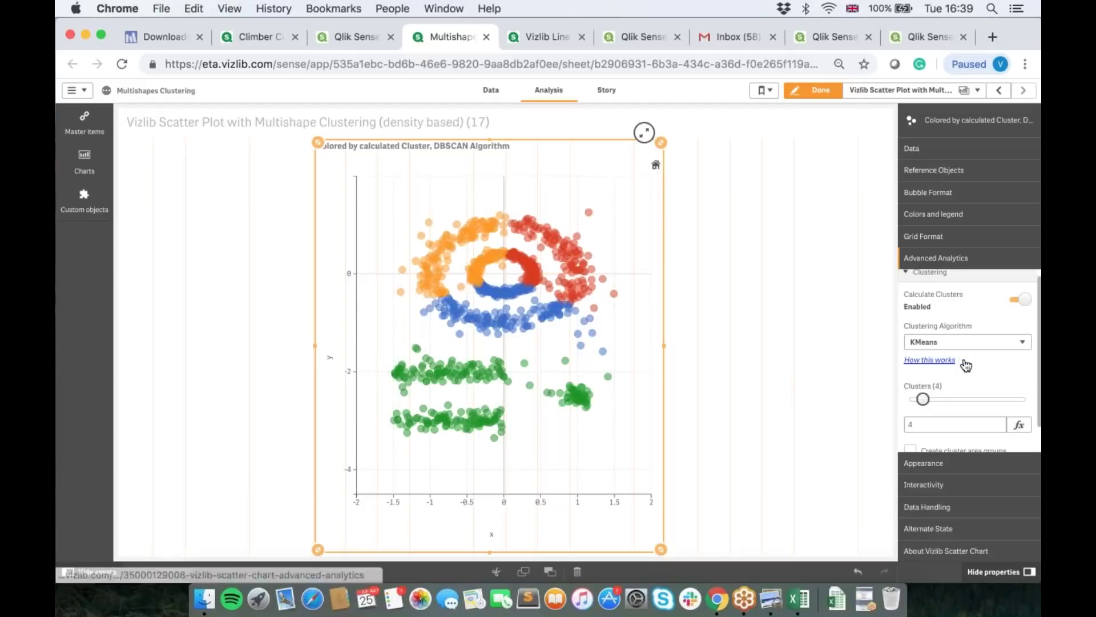
Step: Turn on Show Legend under Colors and legend and finish editing
{"action": "scroll", "coordinate": [974, 363], "scroll_direction": "up", "scroll_amount": 1}
{"action": "left_click", "coordinate": [949, 214]}
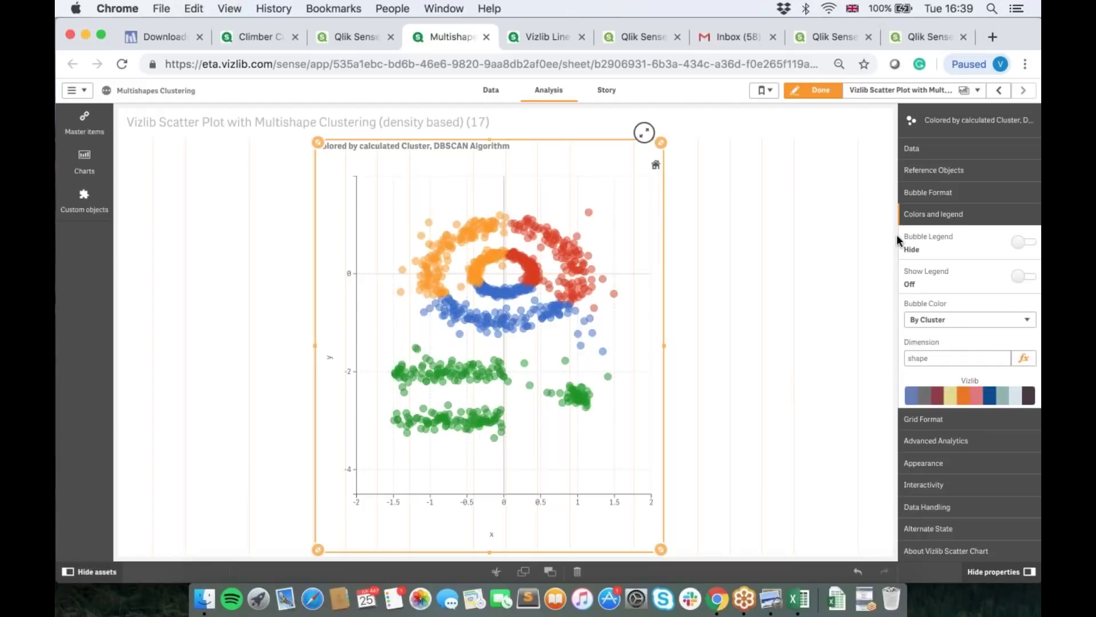
{"action": "left_click", "coordinate": [1012, 277]}
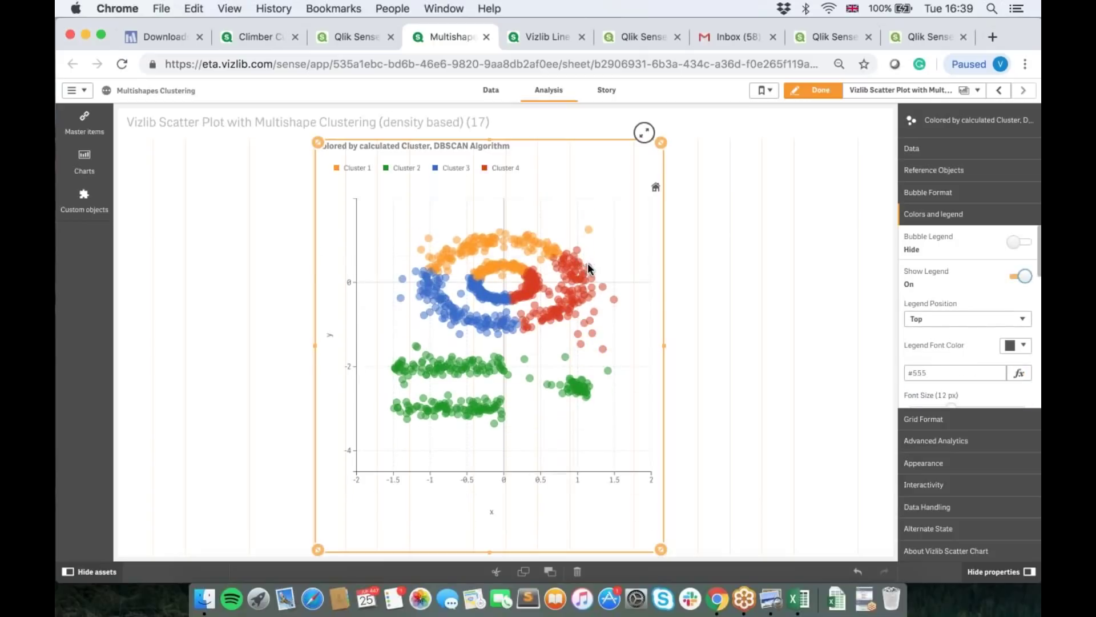
{"action": "left_click", "coordinate": [812, 90]}
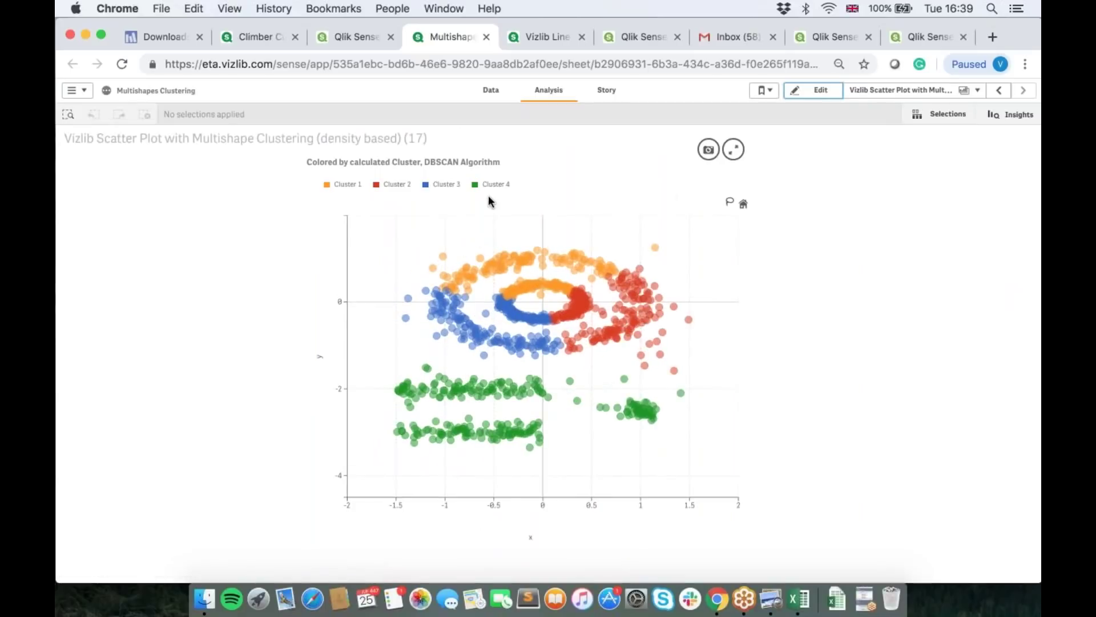
Step: Filter to the Cluster 3 points, clear that selection, and reopen the sheet in edit mode
{"action": "left_click", "coordinate": [425, 186]}
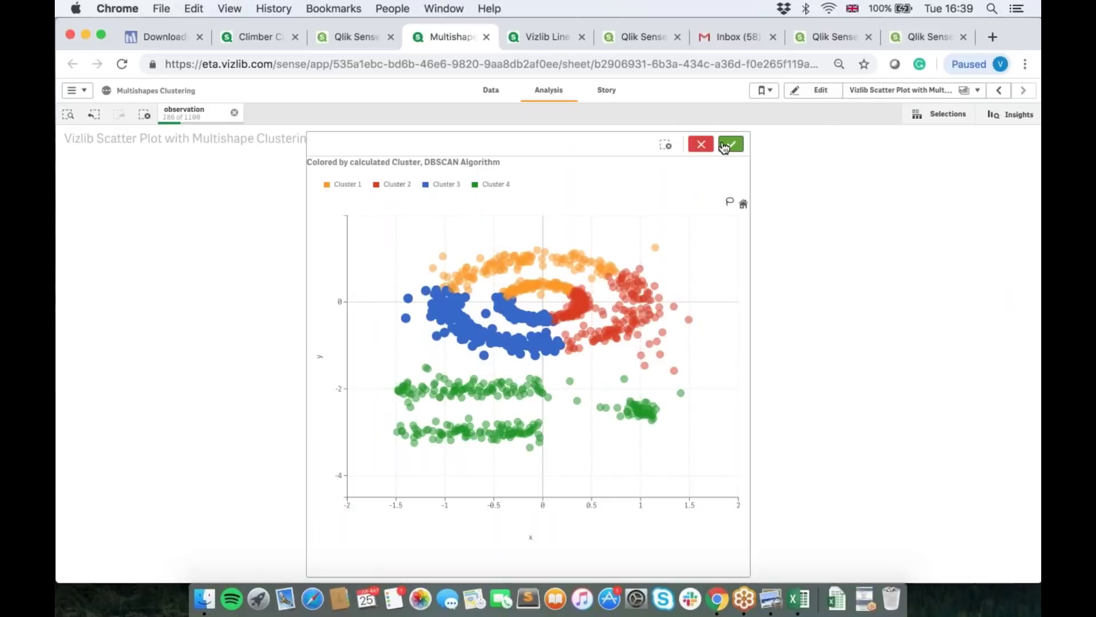
{"action": "left_click", "coordinate": [726, 146]}
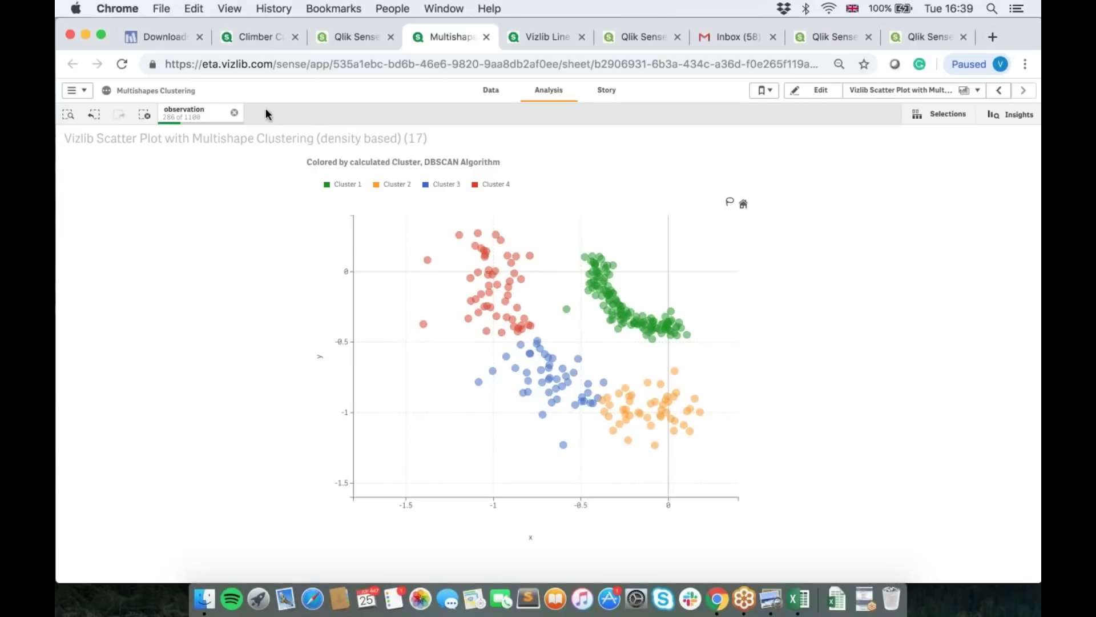
{"action": "left_click", "coordinate": [234, 115]}
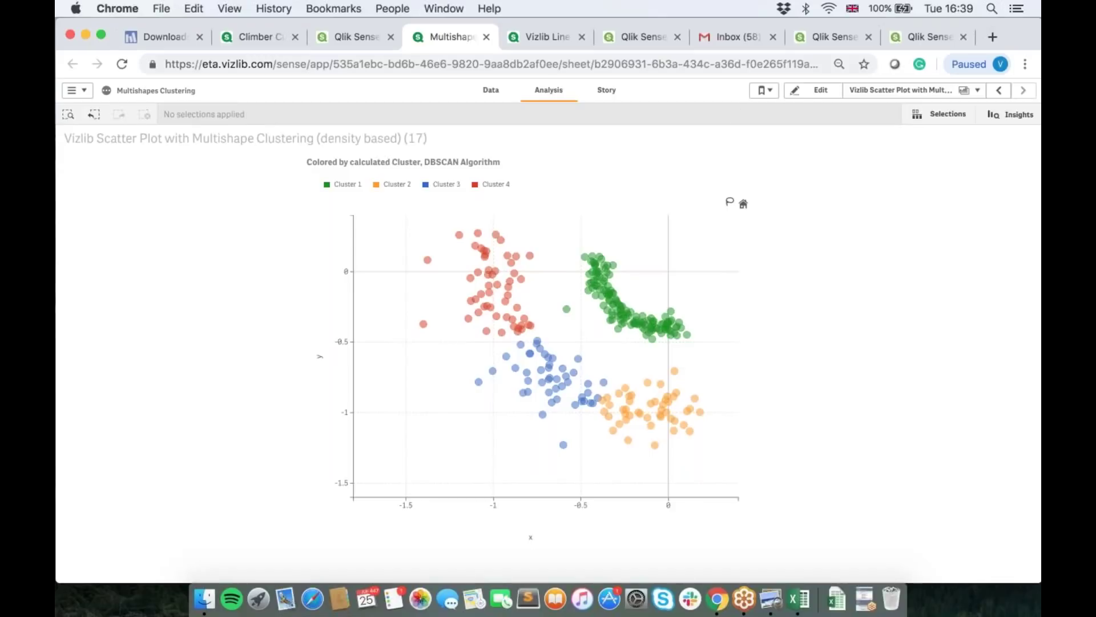
{"action": "left_click", "coordinate": [820, 90]}
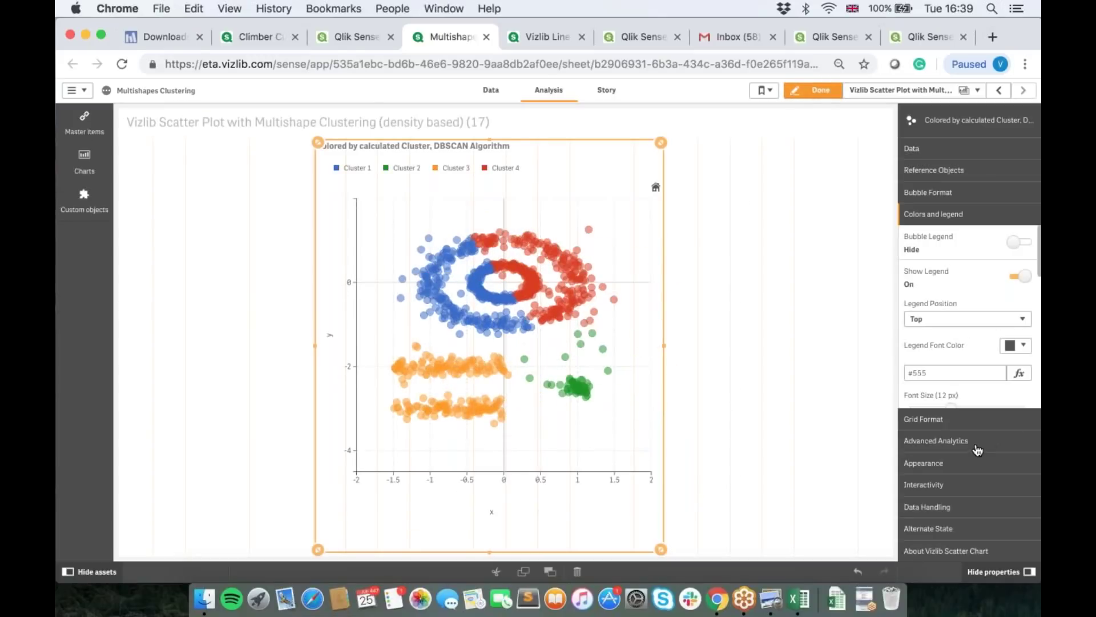
Step: Confirm KMeans with 4 clusters in the Clustering settings, click Done, and switch to the webinar slides
{"action": "left_click", "coordinate": [978, 444]}
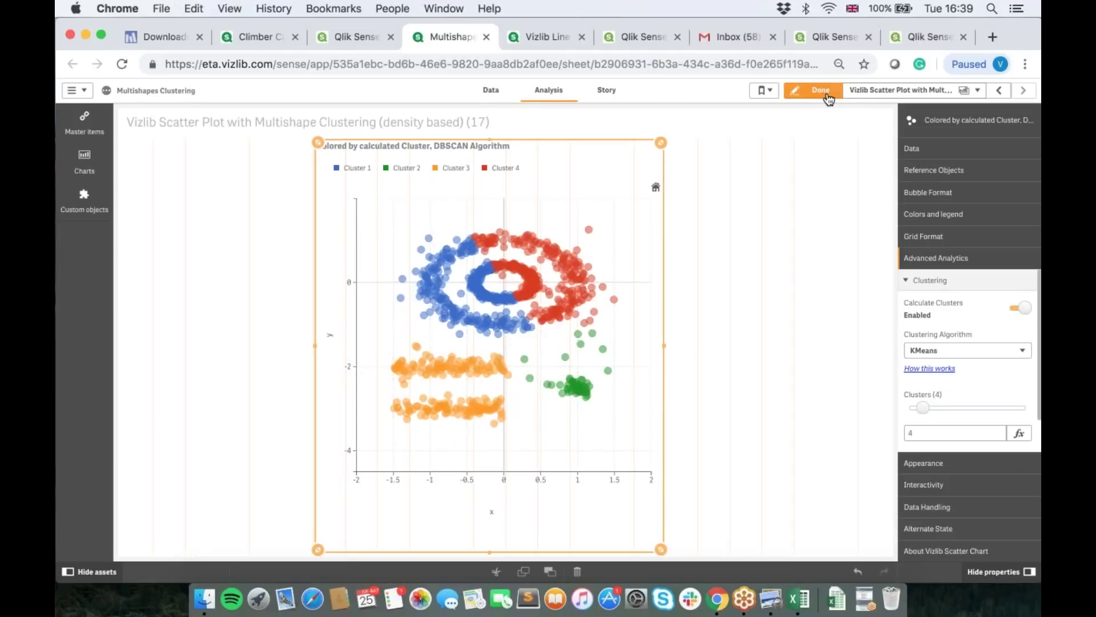
{"action": "left_click", "coordinate": [820, 91]}
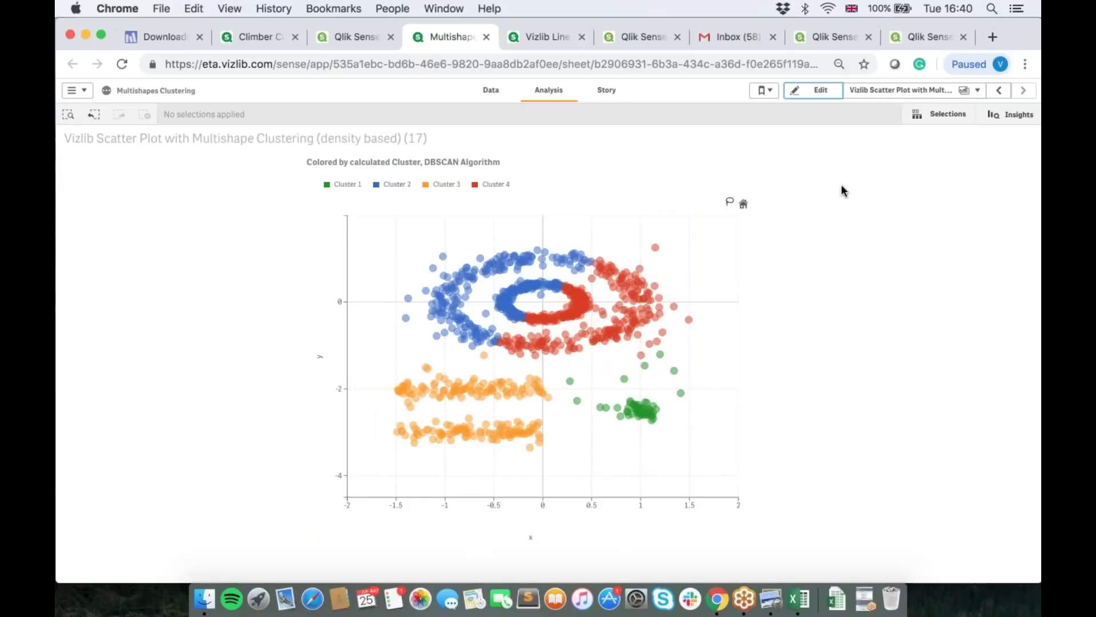
{"action": "left_click", "coordinate": [773, 598]}
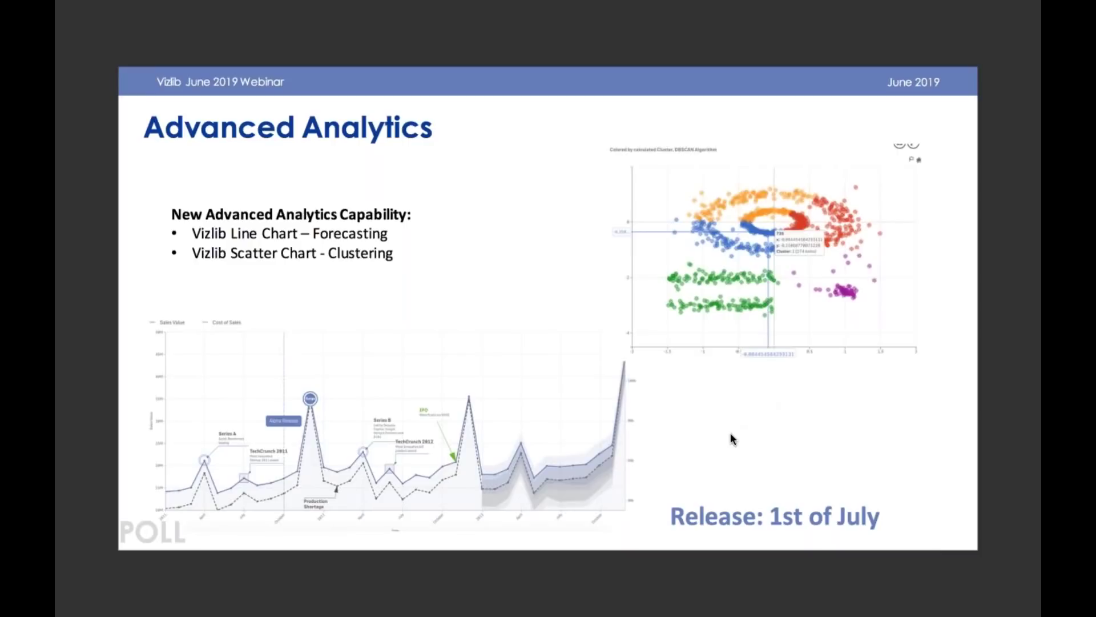
Step: Glance back at the Qlik chart, then advance the deck to the Vizlib Collaboration slide
{"action": "key", "text": "ctrl+Left"}
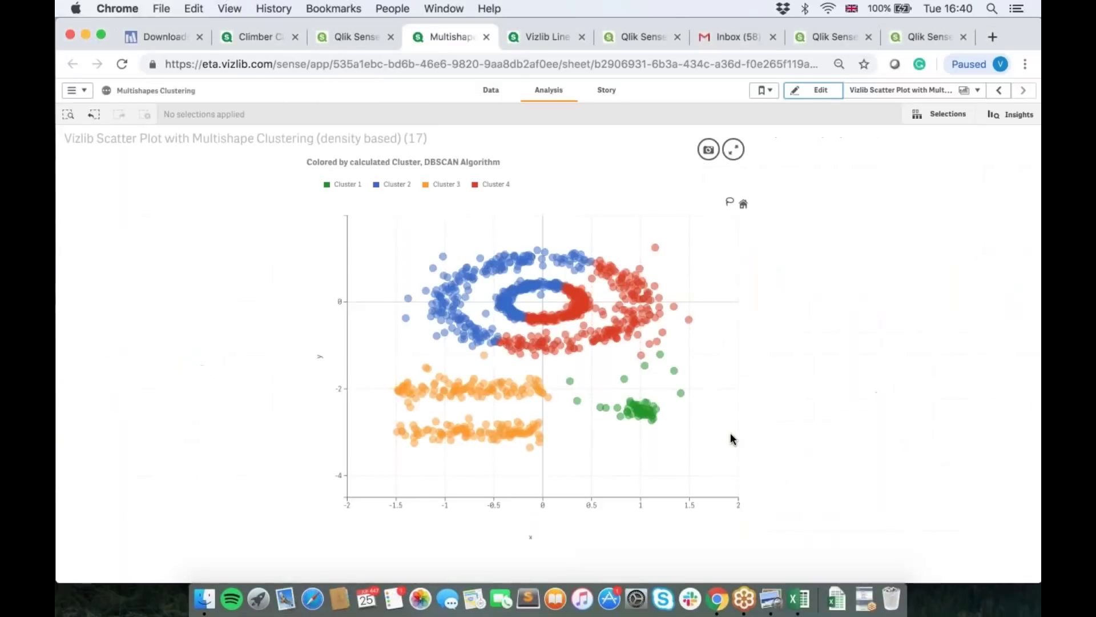
{"action": "key", "text": "ctrl+Right"}
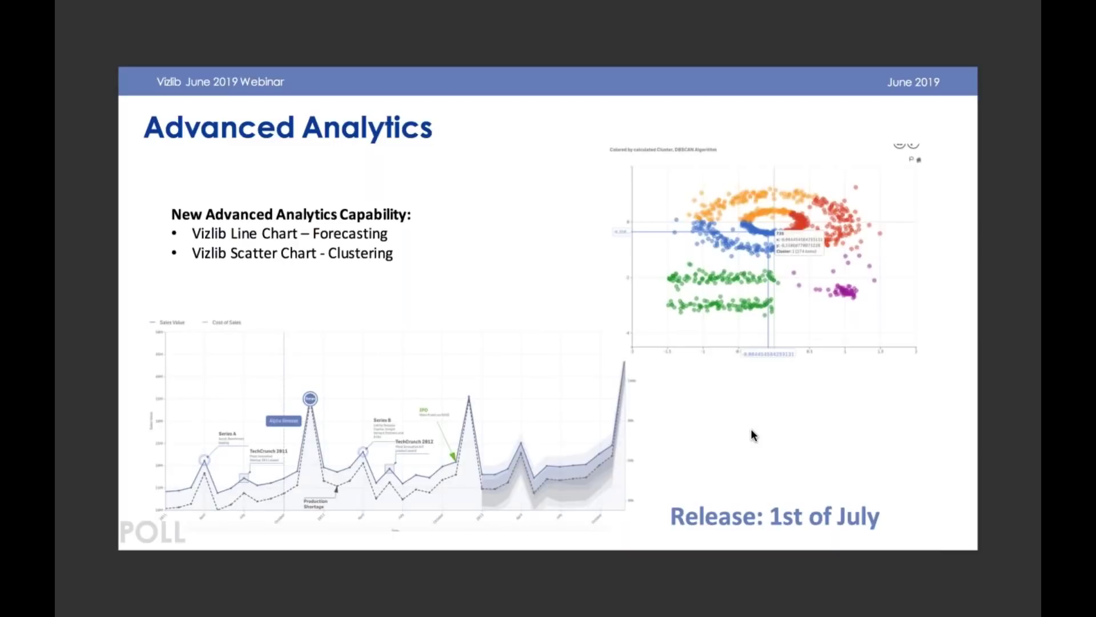
{"action": "key", "text": "Right"}
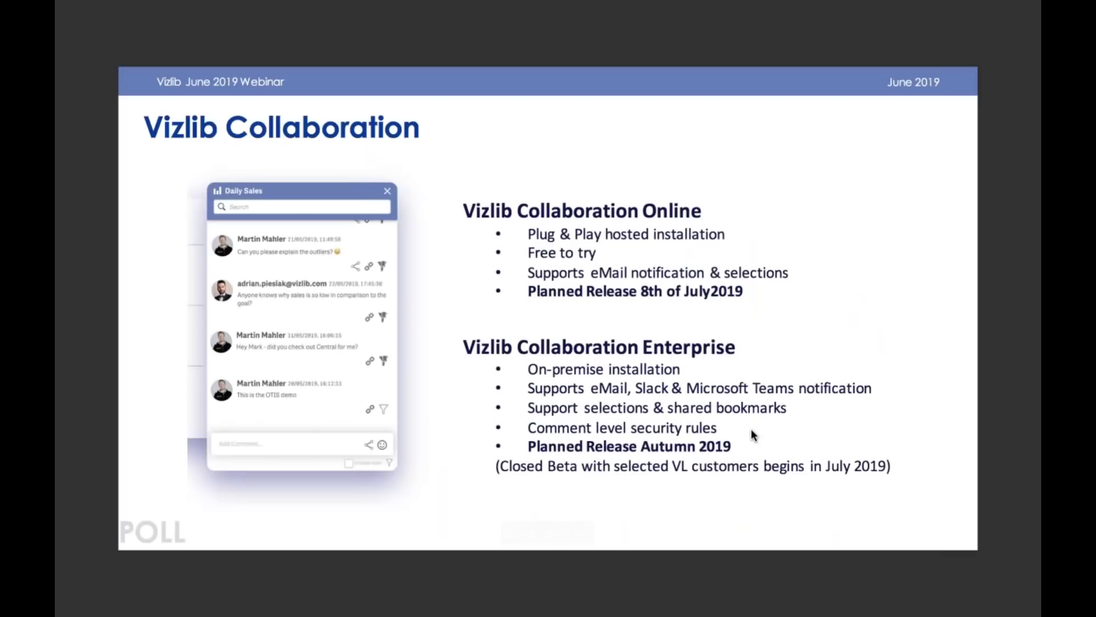
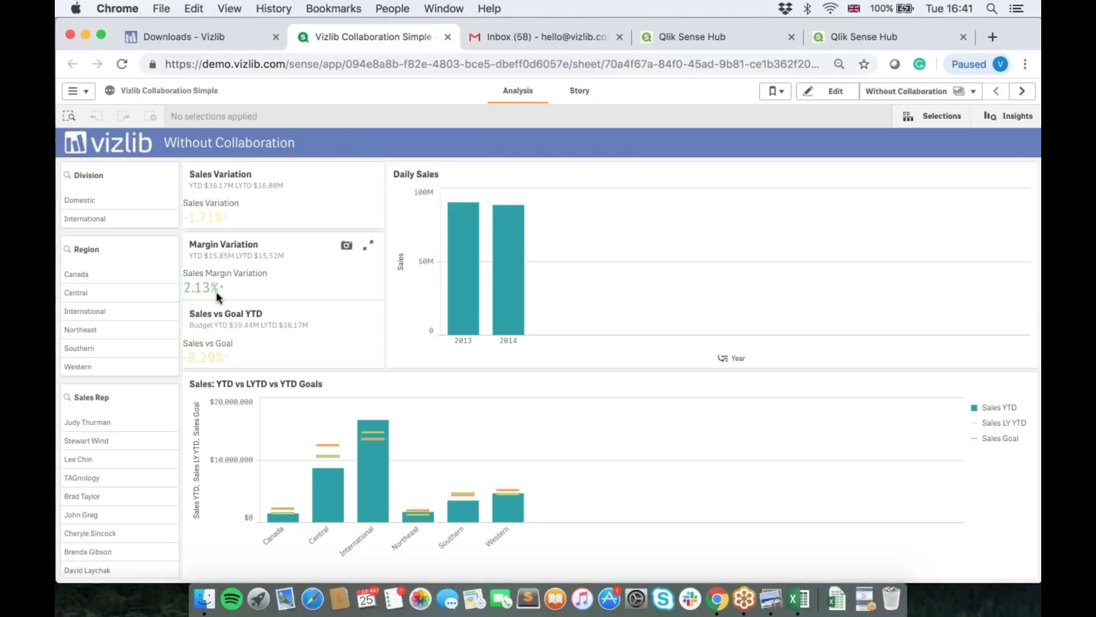
Step: Try then cancel a 2013 year filter, then filter to International and seven sales reps
{"action": "left_click", "coordinate": [478, 289]}
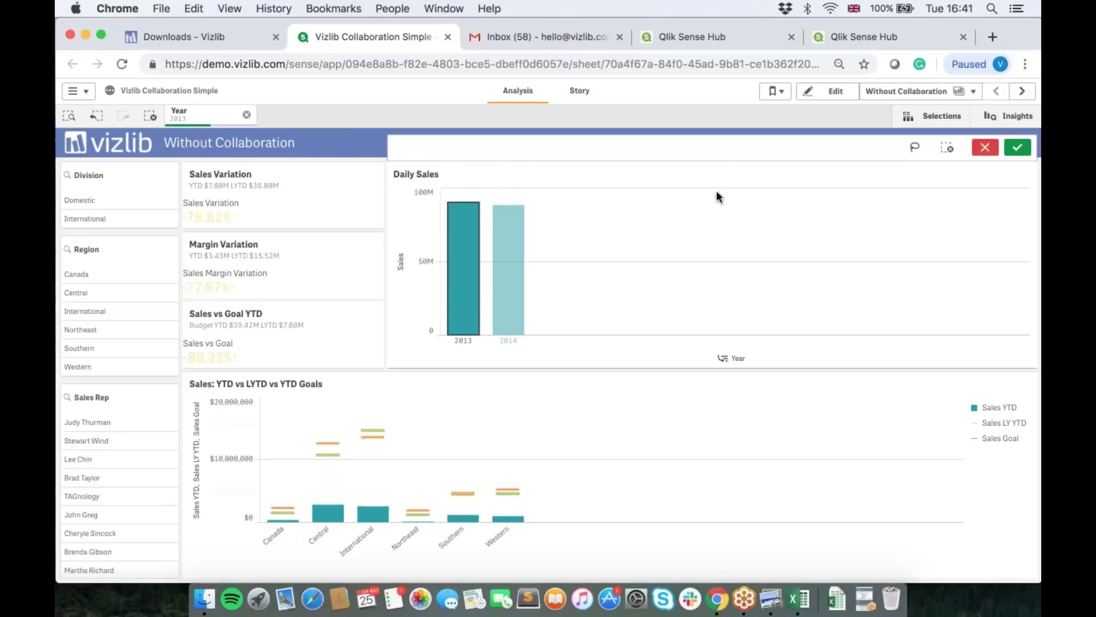
{"action": "key", "text": "Escape"}
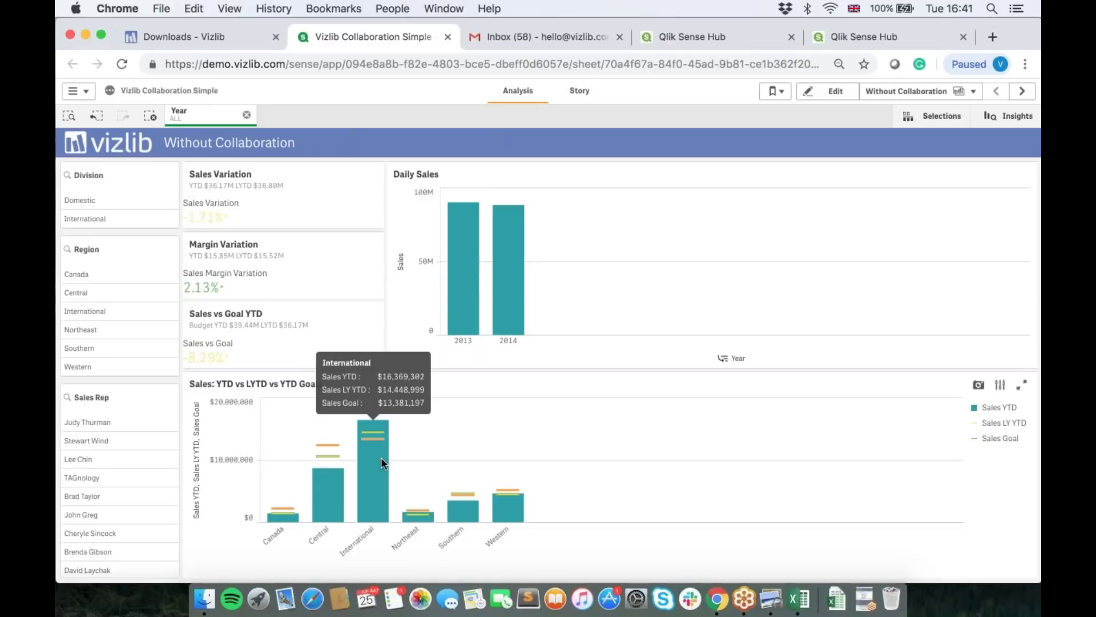
{"action": "left_click", "coordinate": [382, 460]}
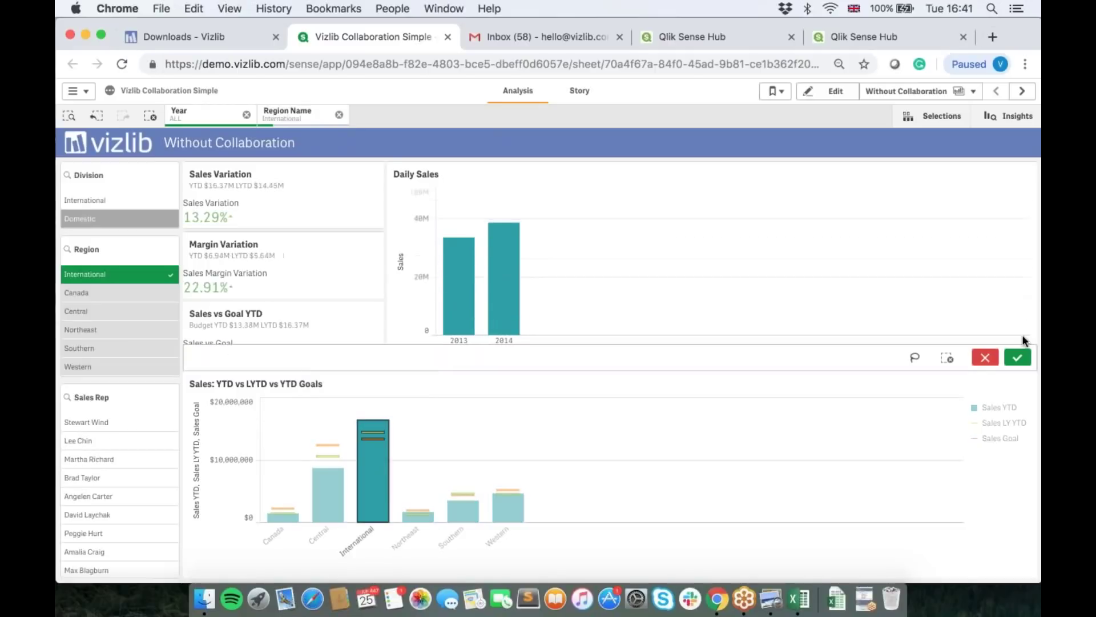
{"action": "left_click", "coordinate": [1018, 358]}
{"action": "left_click_drag", "start_coordinate": [99, 442], "coordinate": [108, 551]}
{"action": "left_click", "coordinate": [485, 378]}
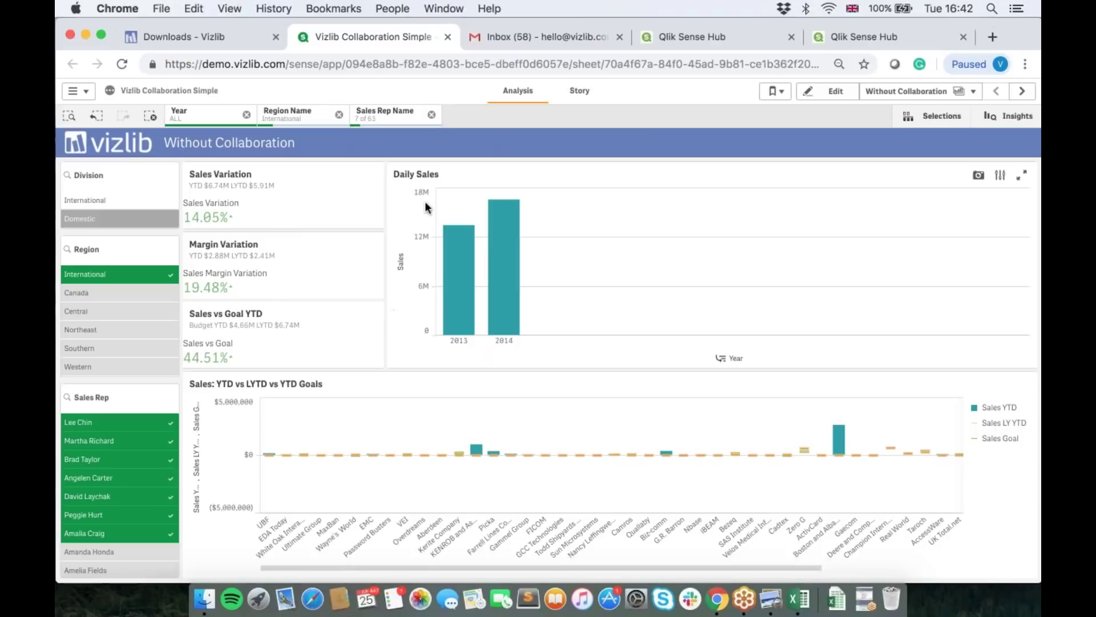
Step: Add two more sales reps, then clear all selections and open the Collapsed - Bookmarks only sheet
{"action": "scroll", "coordinate": [105, 526], "scroll_direction": "down", "scroll_amount": 3}
{"action": "left_click", "coordinate": [105, 526]}
{"action": "left_click", "coordinate": [105, 549]}
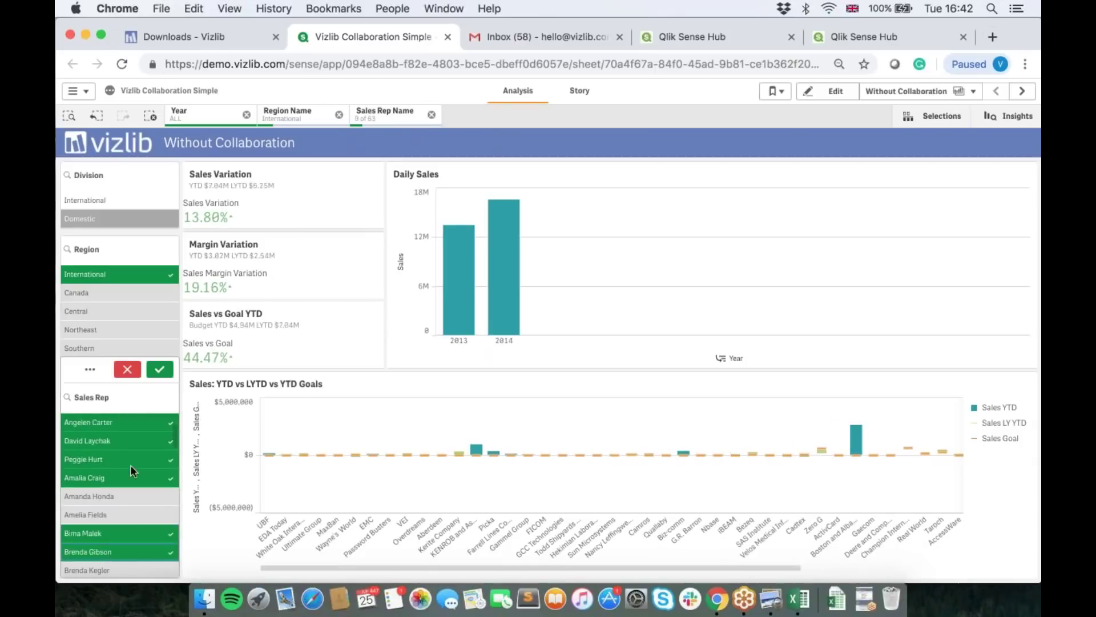
{"action": "left_click", "coordinate": [159, 369]}
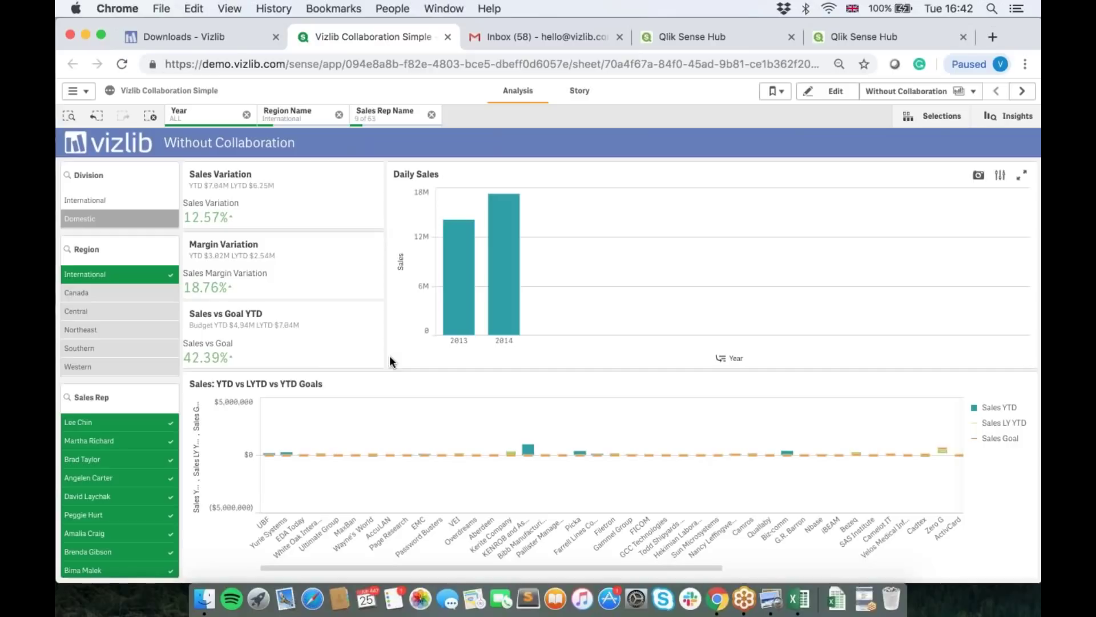
{"action": "left_click", "coordinate": [150, 116]}
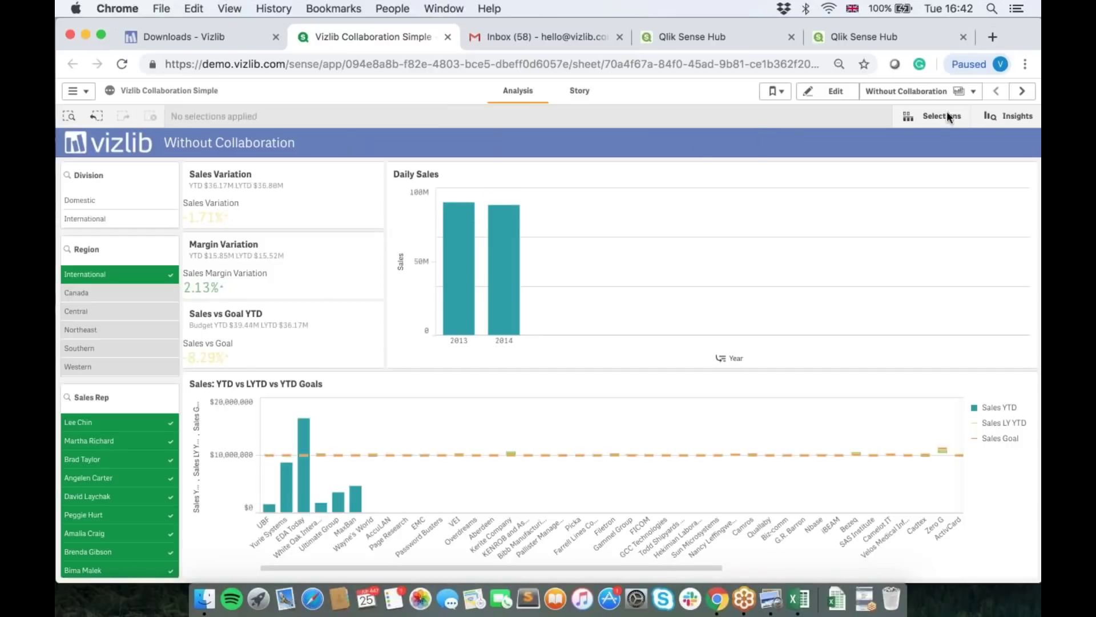
{"action": "left_click", "coordinate": [1021, 100]}
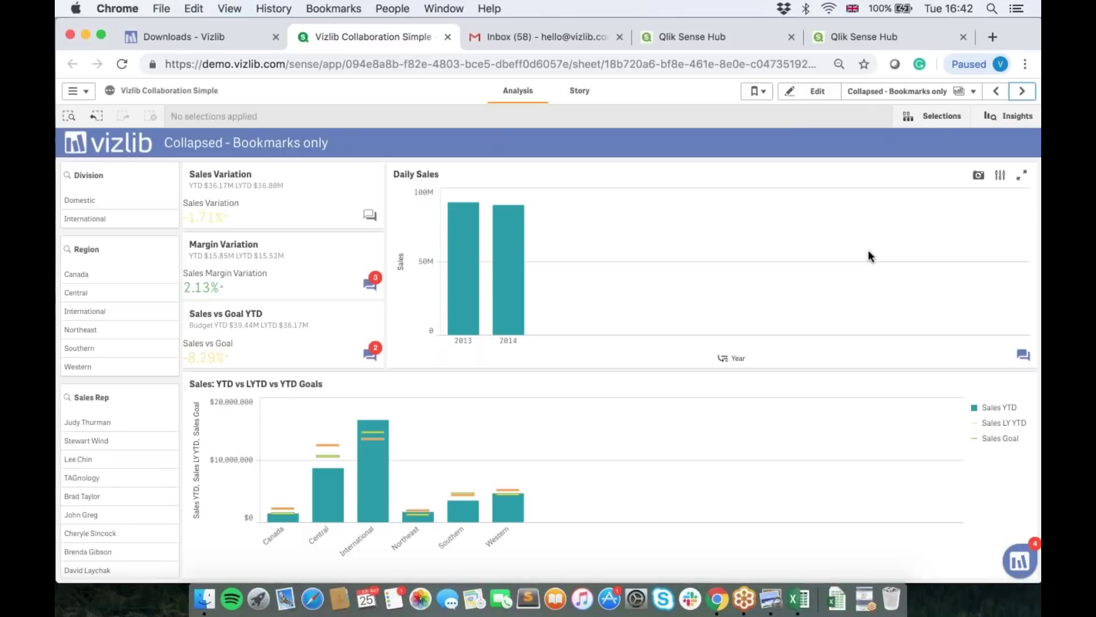
Step: Open the sheet's comment thread and post a greeting introducing the presenter from the Webinar
{"action": "left_click", "coordinate": [1019, 564]}
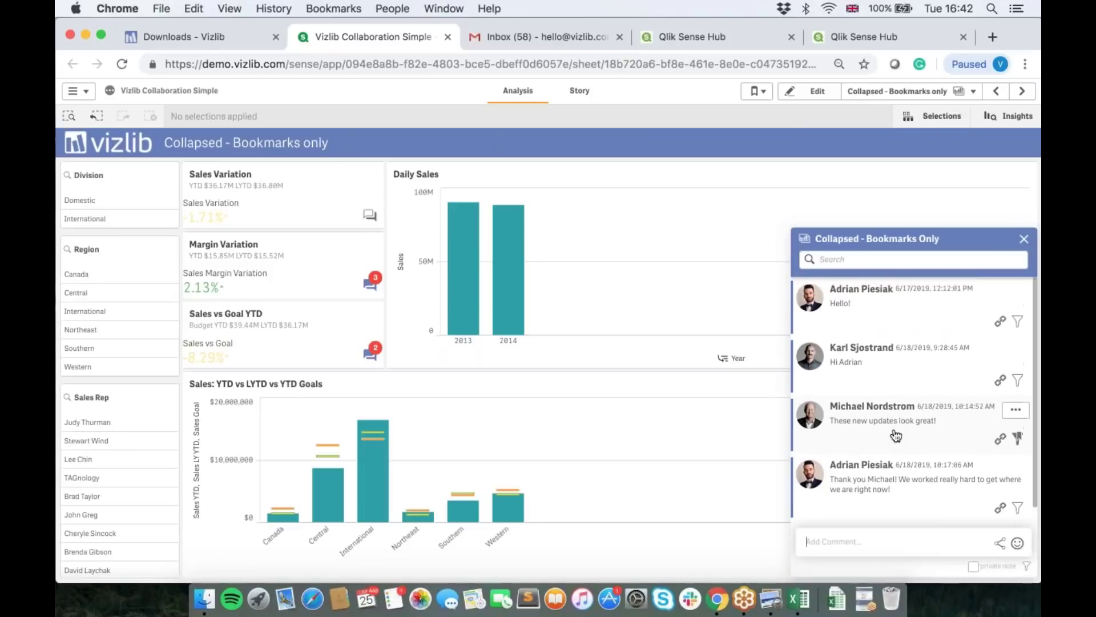
{"action": "scroll", "coordinate": [896, 436], "scroll_direction": "down", "scroll_amount": 1}
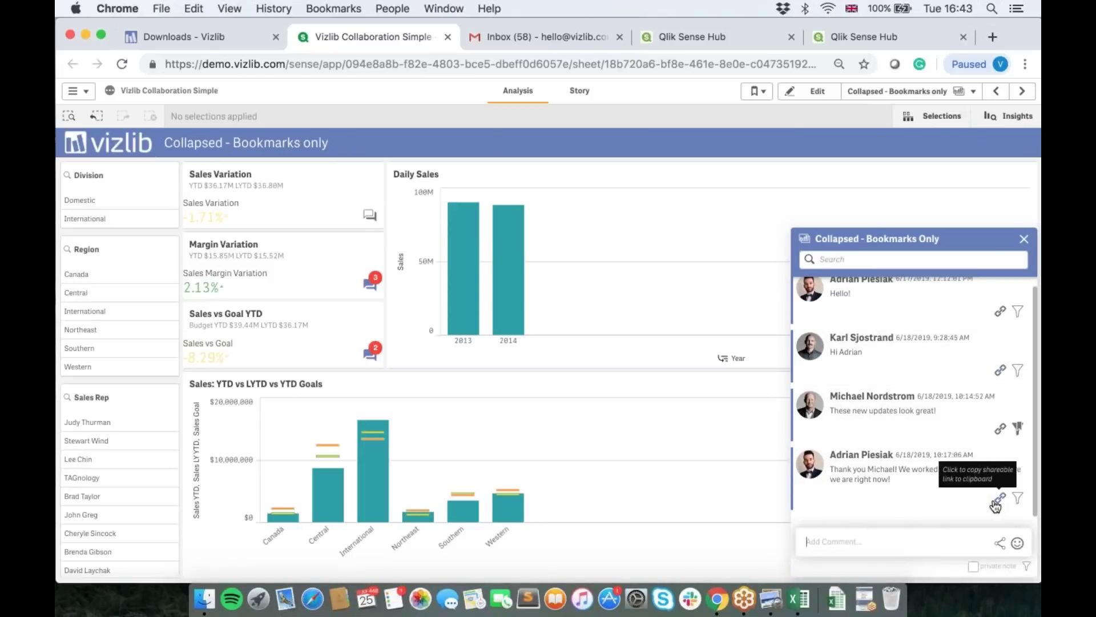
{"action": "left_click", "coordinate": [864, 548]}
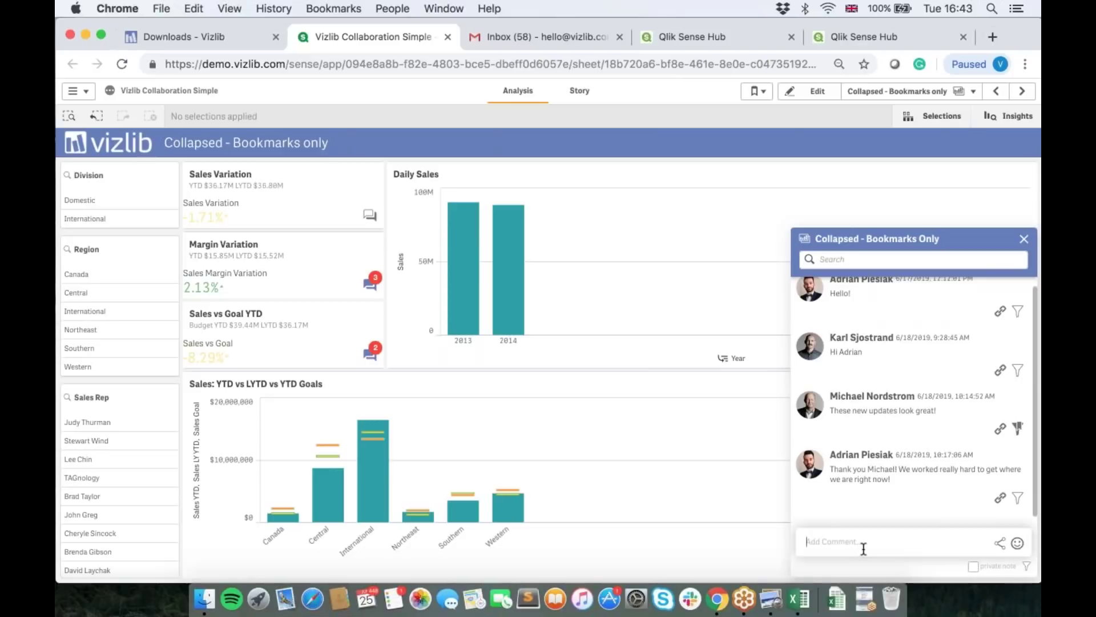
{"action": "type", "text": "Hi - this is"}
{"action": "key", "text": "BackSpace"}
{"action": "key", "text": "BackSpace"}
{"action": "key", "text": "BackSpace"}
{"action": "key", "text": "BackSpace"}
{"action": "type", "text": "s is Martin frmo the"}
{"action": "key", "text": "BackSpace"}
{"action": "key", "text": "BackSpace"}
{"action": "key", "text": "BackSpace"}
{"action": "key", "text": "BackSpace"}
{"action": "key", "text": "BackSpace"}
{"action": "key", "text": "BackSpace"}
{"action": "key", "text": "BackSpace"}
{"action": "type", "text": "om the Webinar"}
{"action": "key", "text": "Return"}
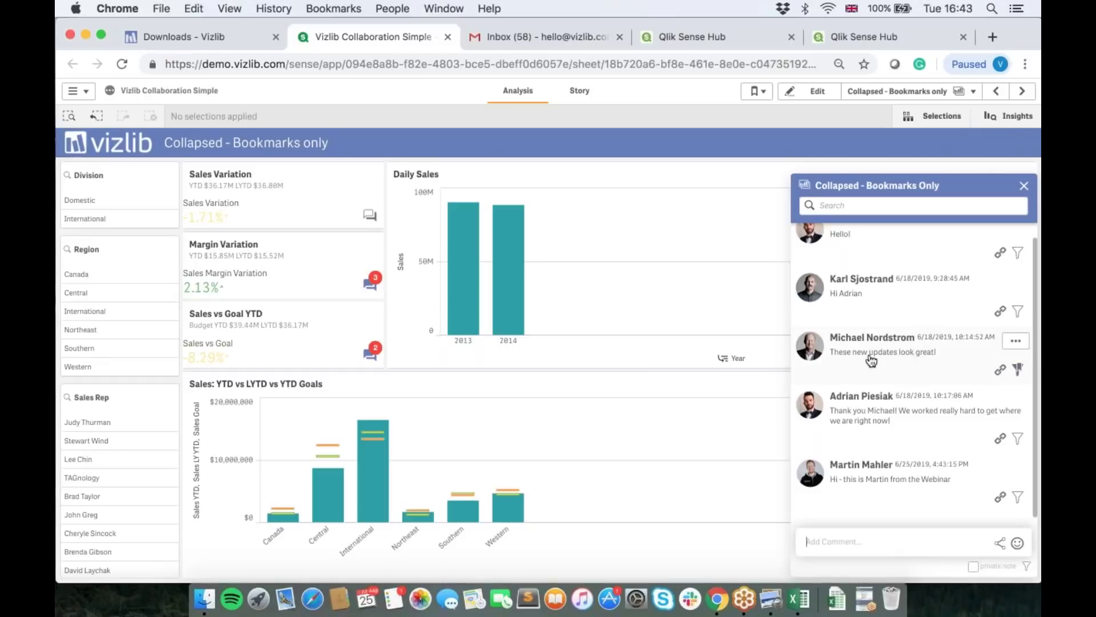
Step: Filter to regions Canada through Northeast, the International division and four sales reps
{"action": "left_click", "coordinate": [943, 372]}
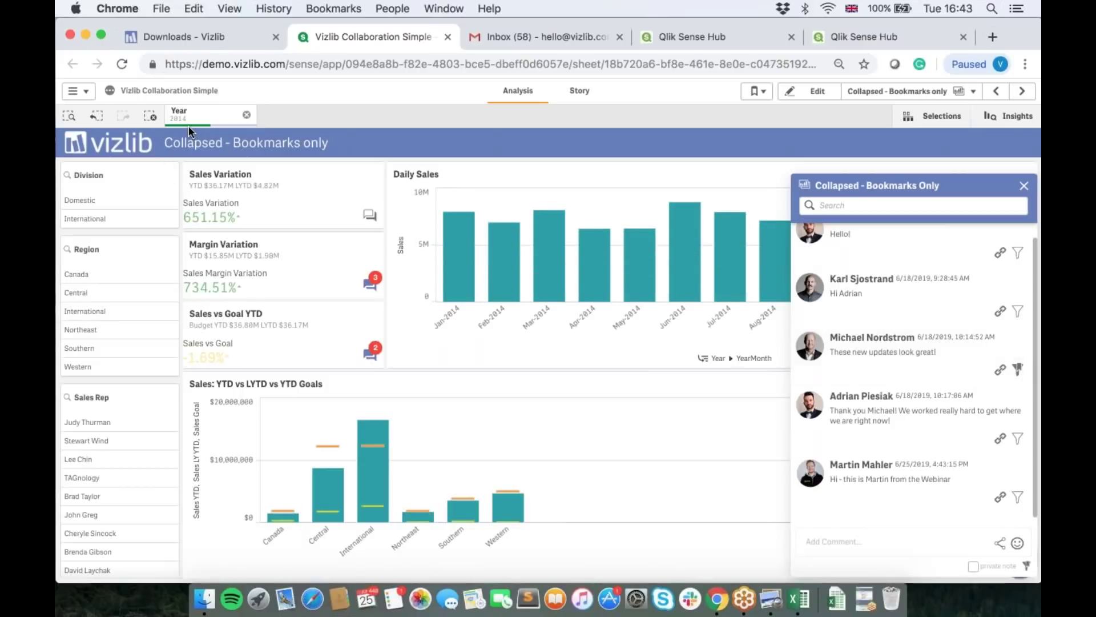
{"action": "left_click", "coordinate": [151, 116]}
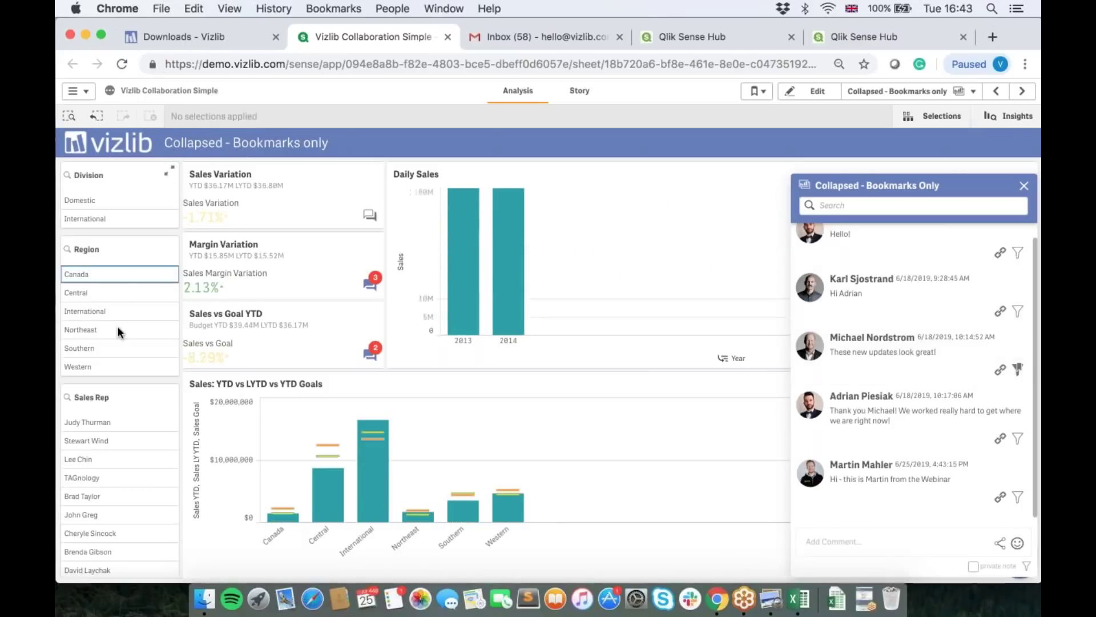
{"action": "left_click_drag", "start_coordinate": [118, 326], "coordinate": [117, 329]}
{"action": "left_click", "coordinate": [108, 219]}
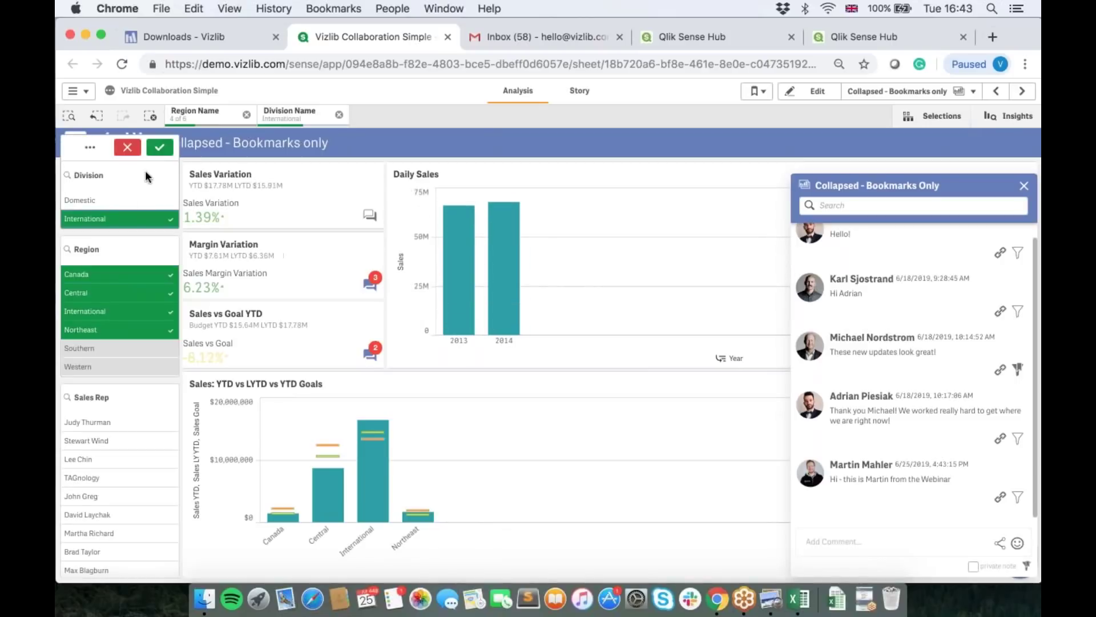
{"action": "left_click", "coordinate": [160, 147]}
{"action": "left_click_drag", "start_coordinate": [114, 452], "coordinate": [132, 514]}
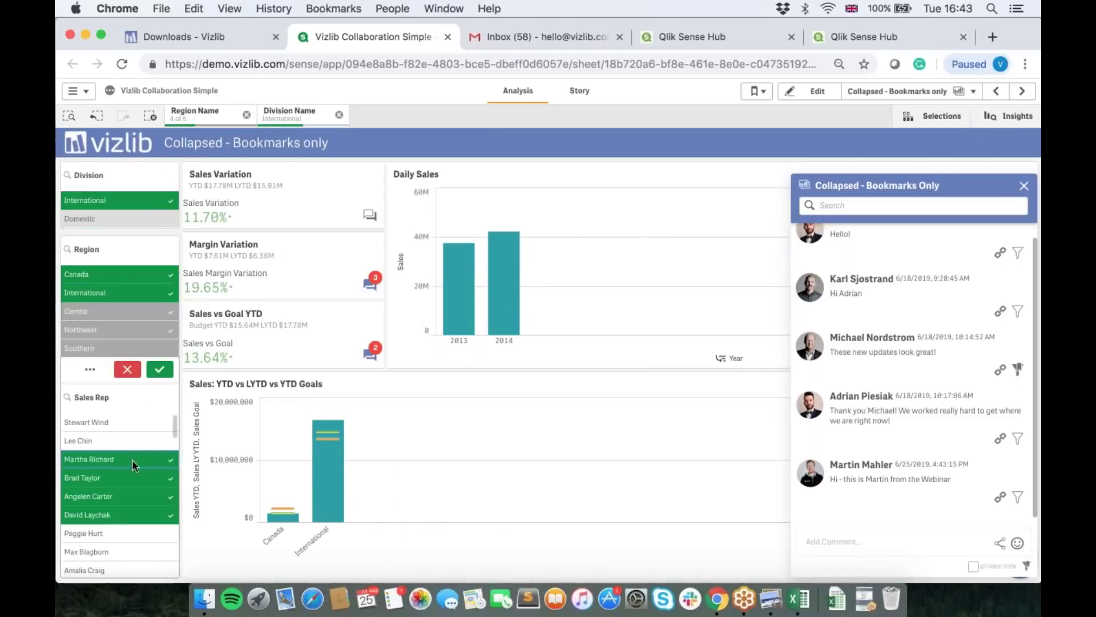
{"action": "left_click", "coordinate": [153, 369]}
Step: Post the comment 'With Selections' and apply the selections saved with it
{"action": "left_click", "coordinate": [844, 536]}
{"action": "type", "text": "With Selections"}
{"action": "key", "text": "Return"}
{"action": "left_click", "coordinate": [1018, 495]}
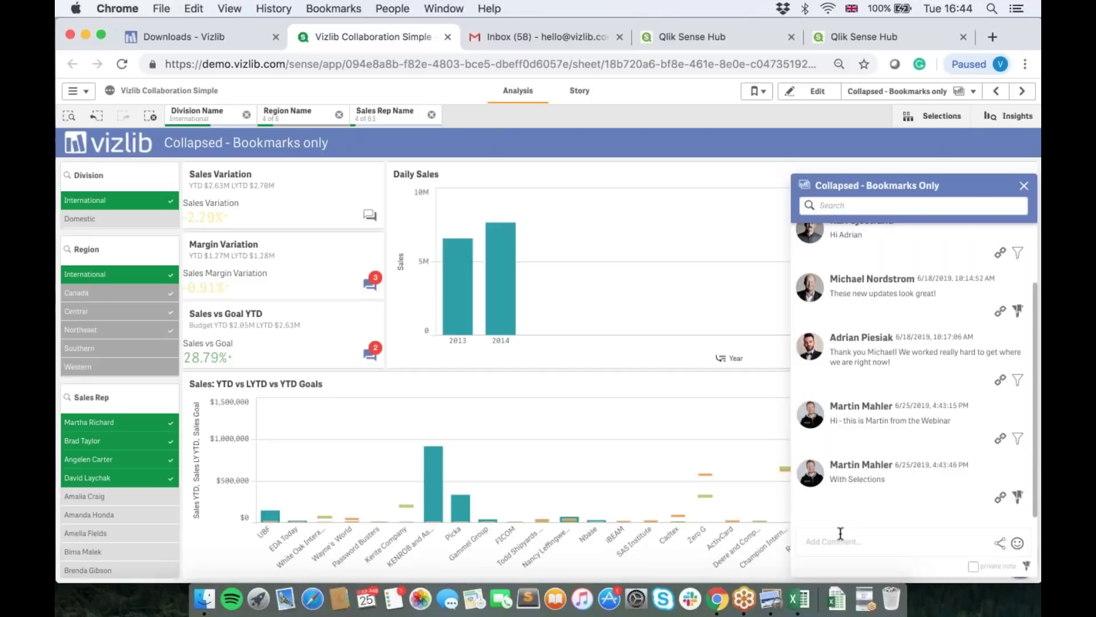
Step: Post 'Private Note' as a private note
{"action": "left_click", "coordinate": [912, 542]}
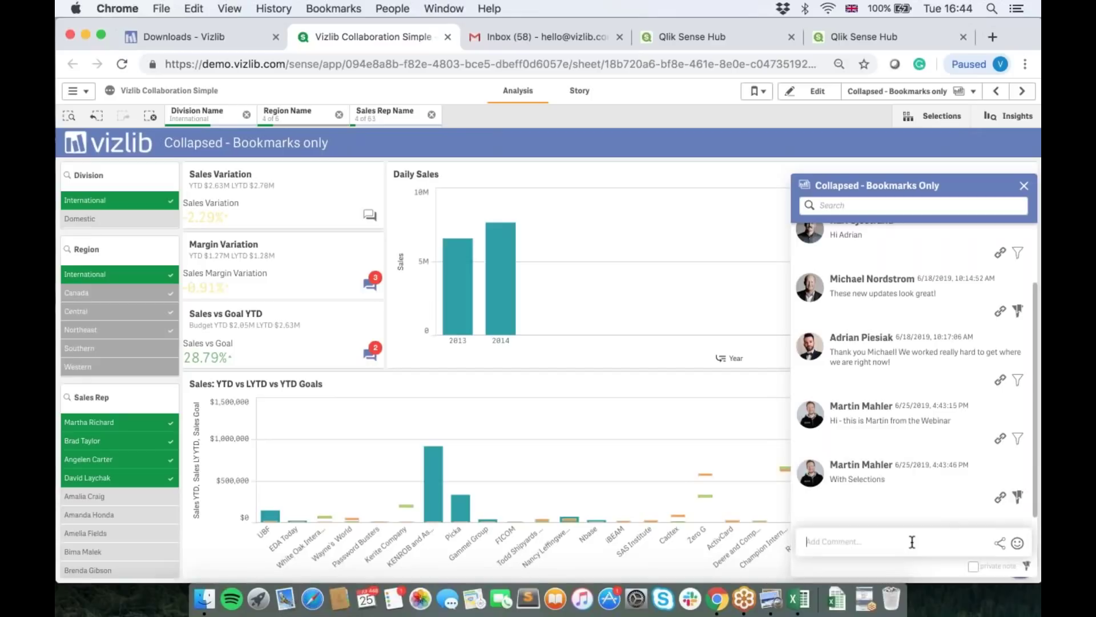
{"action": "type", "text": "Private Note"}
{"action": "left_click", "coordinate": [973, 565]}
{"action": "key", "text": "Return"}
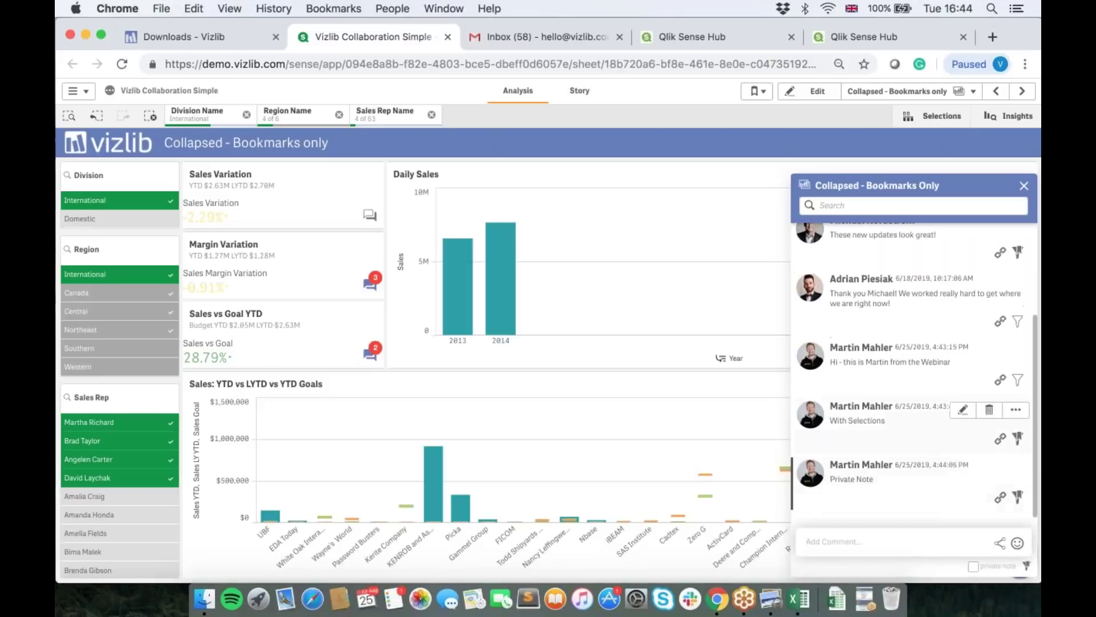
Step: Clear filters, reapply a comment's saved selections, then close the thread and clear all selections
{"action": "left_click", "coordinate": [150, 116]}
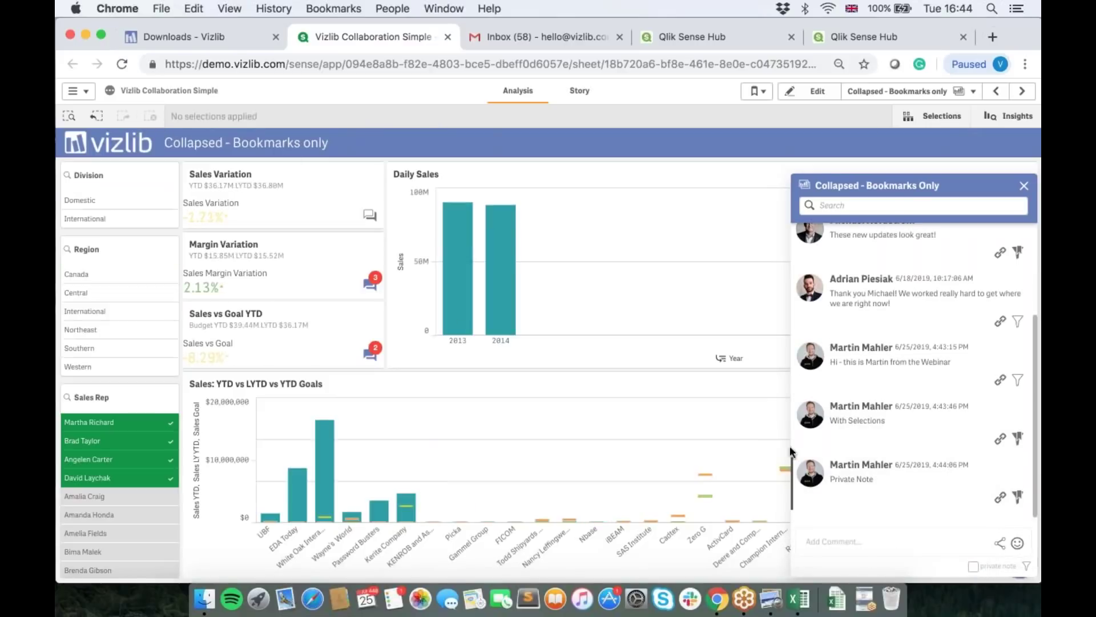
{"action": "left_click", "coordinate": [874, 489]}
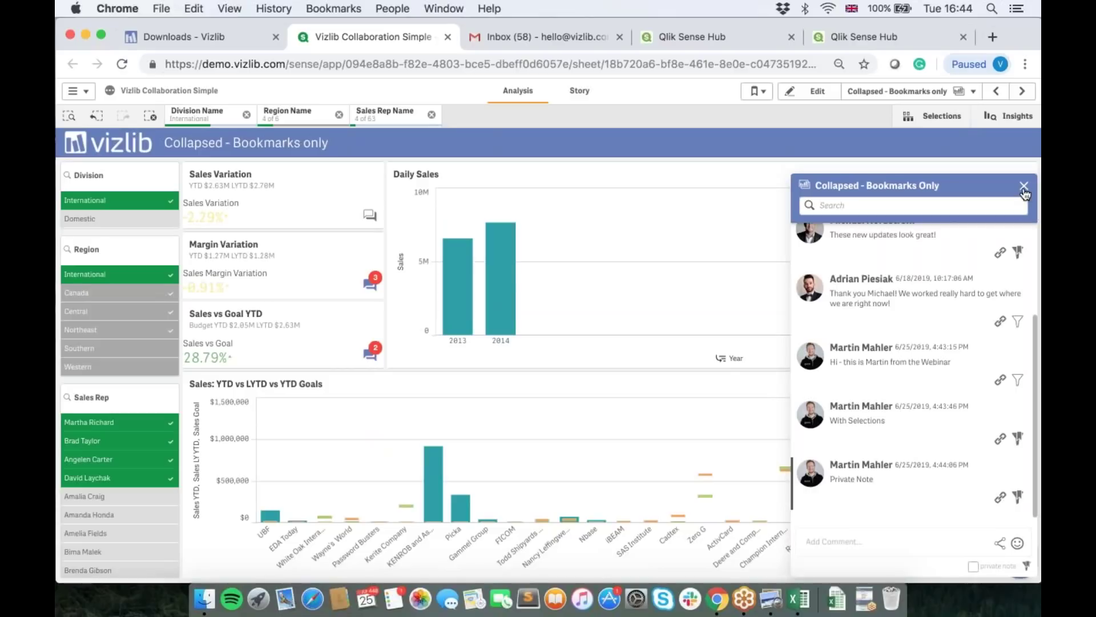
{"action": "left_click", "coordinate": [1023, 185]}
{"action": "left_click", "coordinate": [150, 118]}
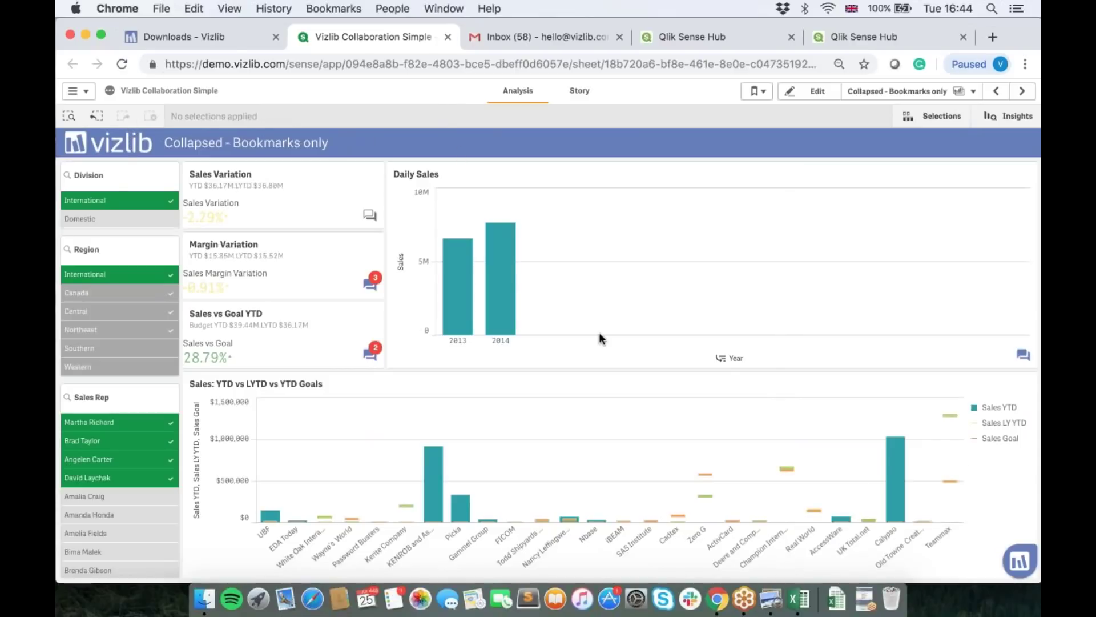
Step: In the Margin Variation thread, apply the first comment's selection, post 'Sign off', then close and clear filters
{"action": "left_click", "coordinate": [370, 286]}
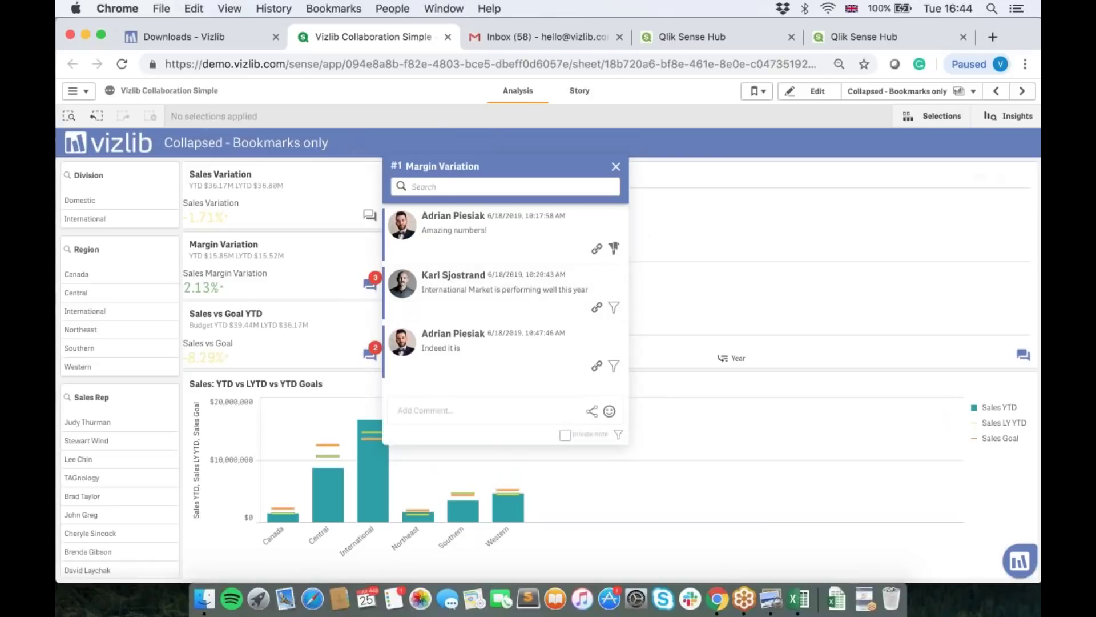
{"action": "left_click", "coordinate": [502, 252]}
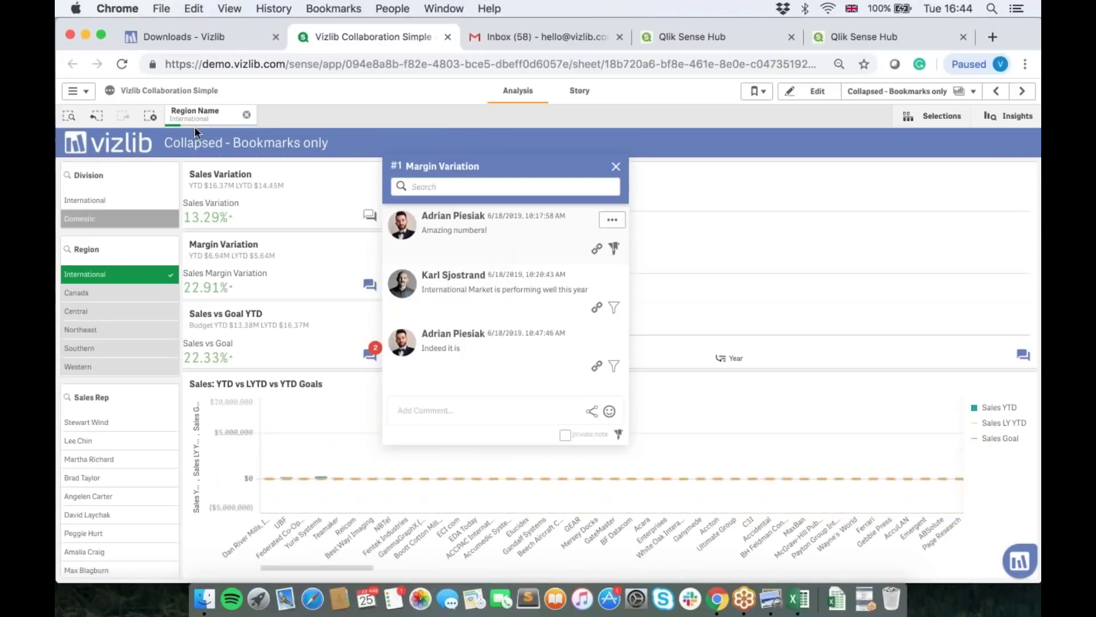
{"action": "left_click", "coordinate": [455, 404]}
{"action": "type", "text": "Sign off"}
{"action": "key", "text": "Return"}
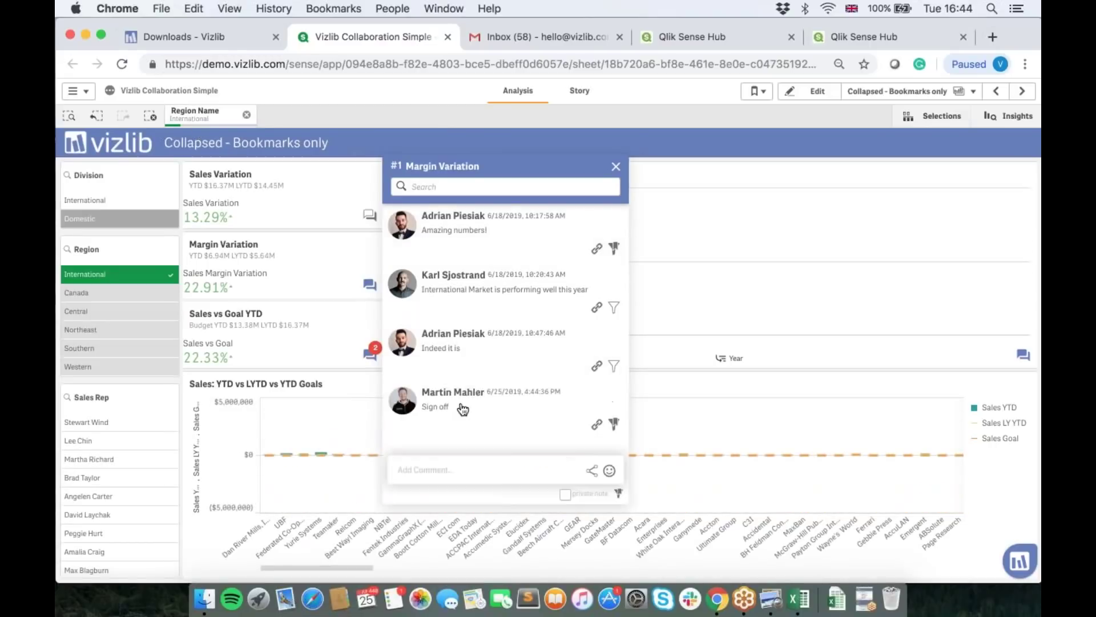
{"action": "left_click", "coordinate": [615, 166]}
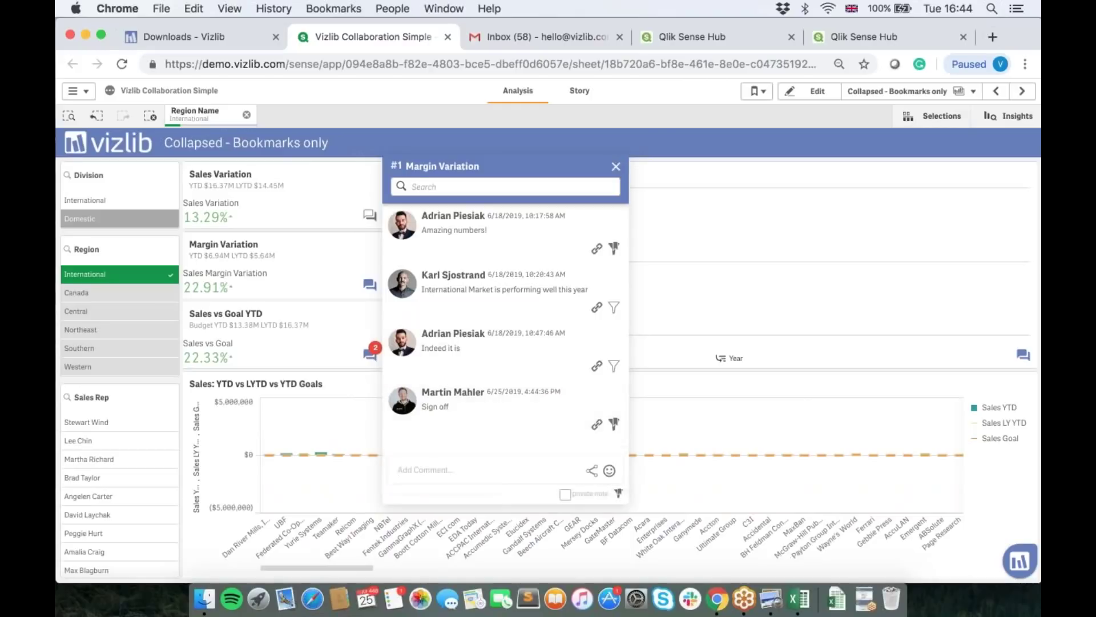
{"action": "left_click", "coordinate": [149, 116]}
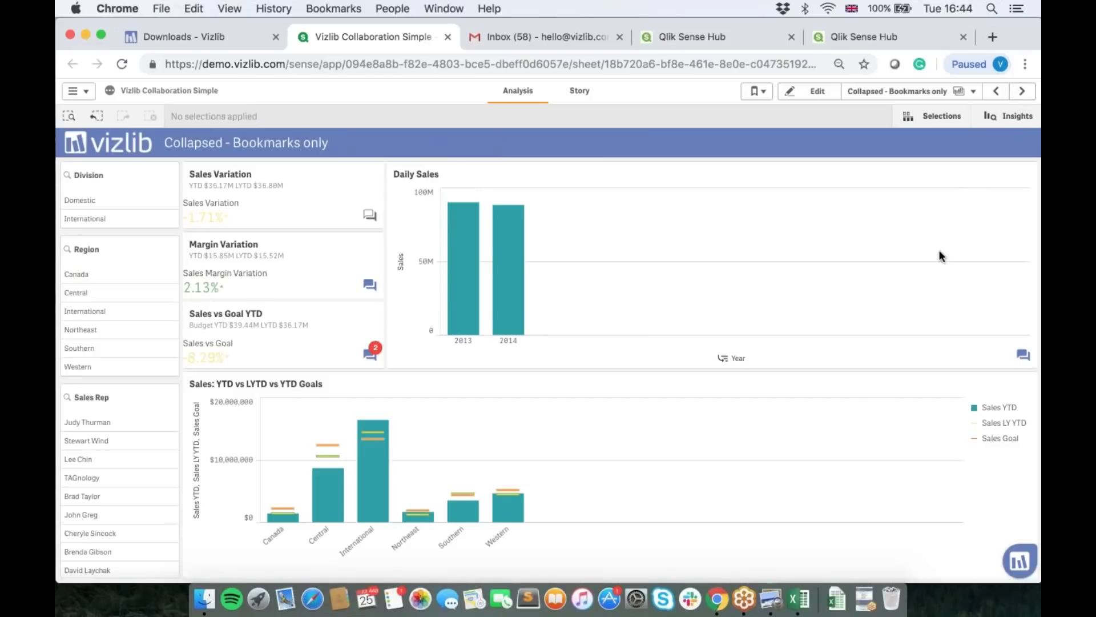
{"action": "left_click", "coordinate": [1021, 95]}
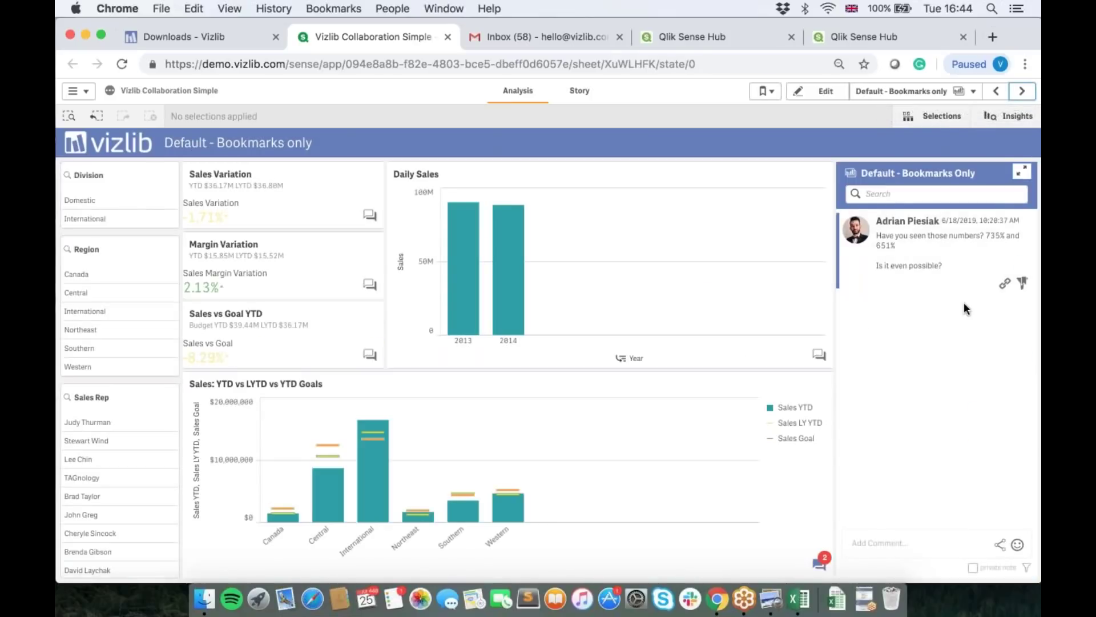
{"action": "left_click", "coordinate": [1022, 173]}
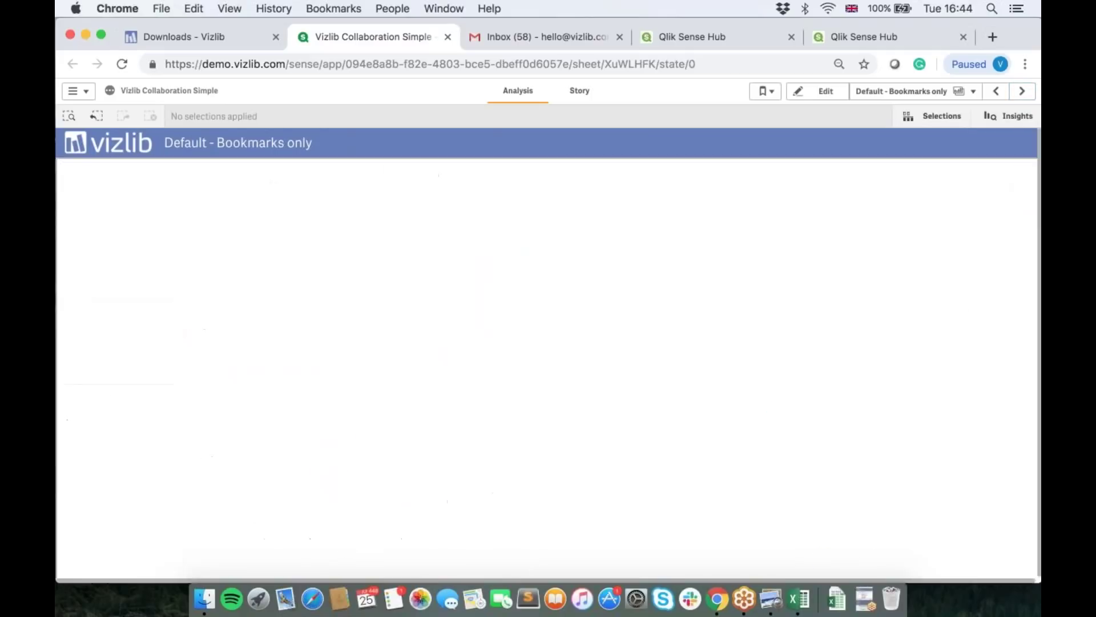
{"action": "left_click", "coordinate": [1020, 170]}
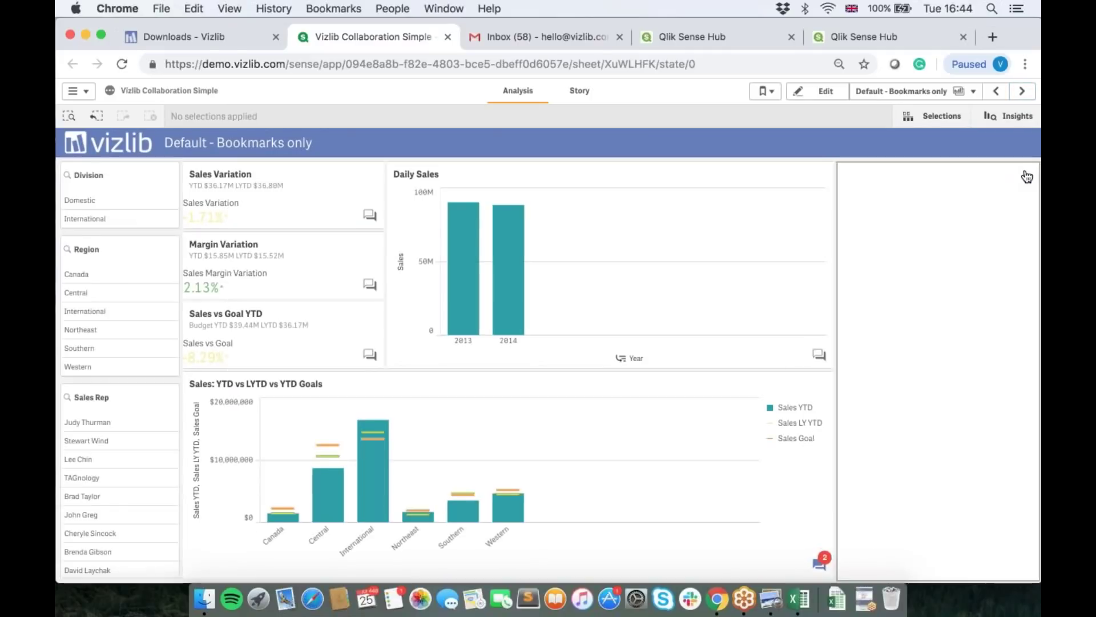
{"action": "left_click", "coordinate": [992, 92]}
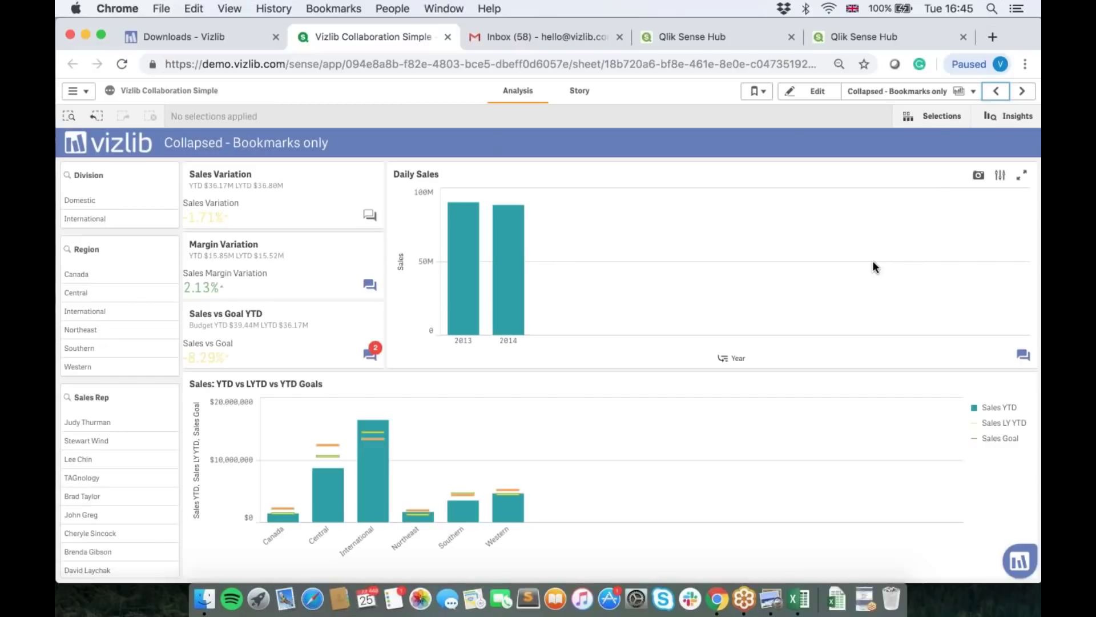
Step: Select the International bar and five sales reps, then open the YTD vs LYTD vs YTD Goals chart's comments
{"action": "left_click", "coordinate": [379, 502]}
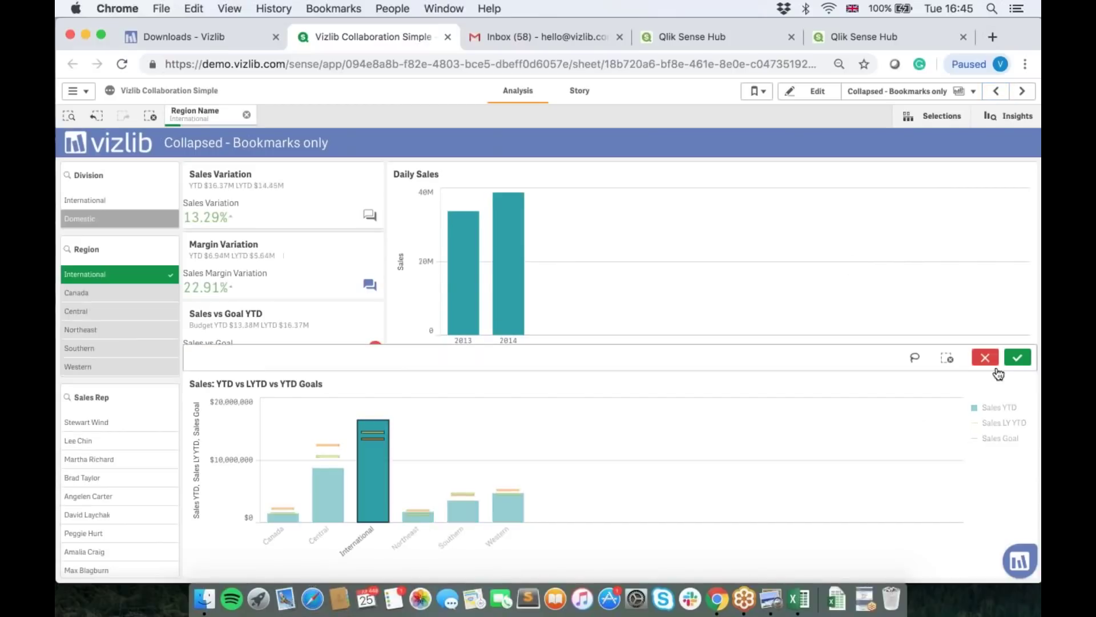
{"action": "left_click", "coordinate": [1017, 357]}
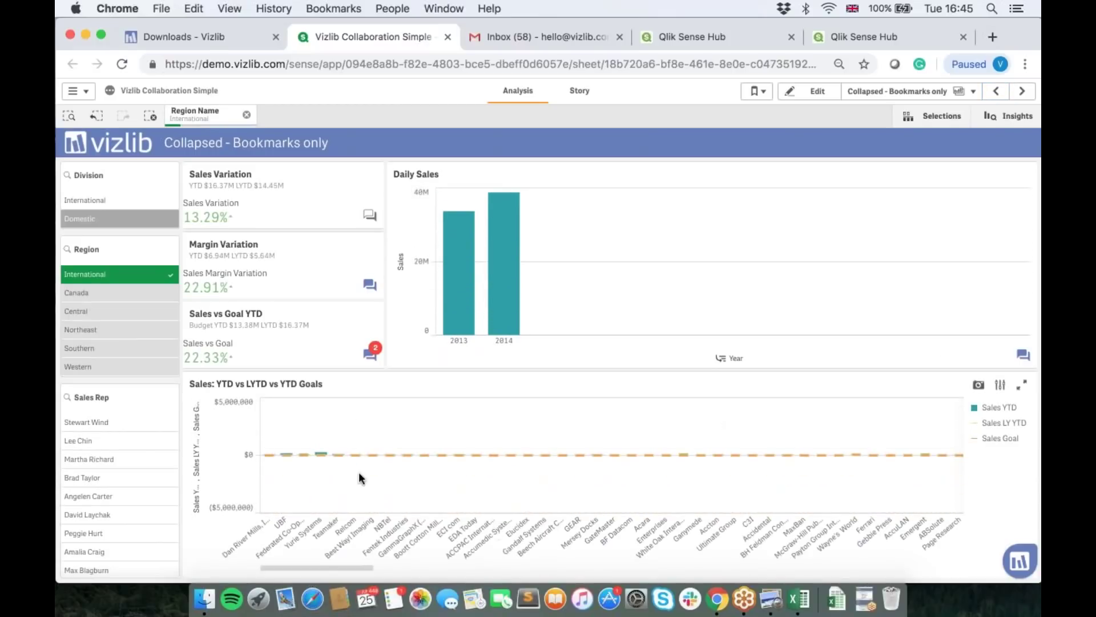
{"action": "left_click_drag", "start_coordinate": [131, 440], "coordinate": [131, 514]}
{"action": "left_click", "coordinate": [173, 378]}
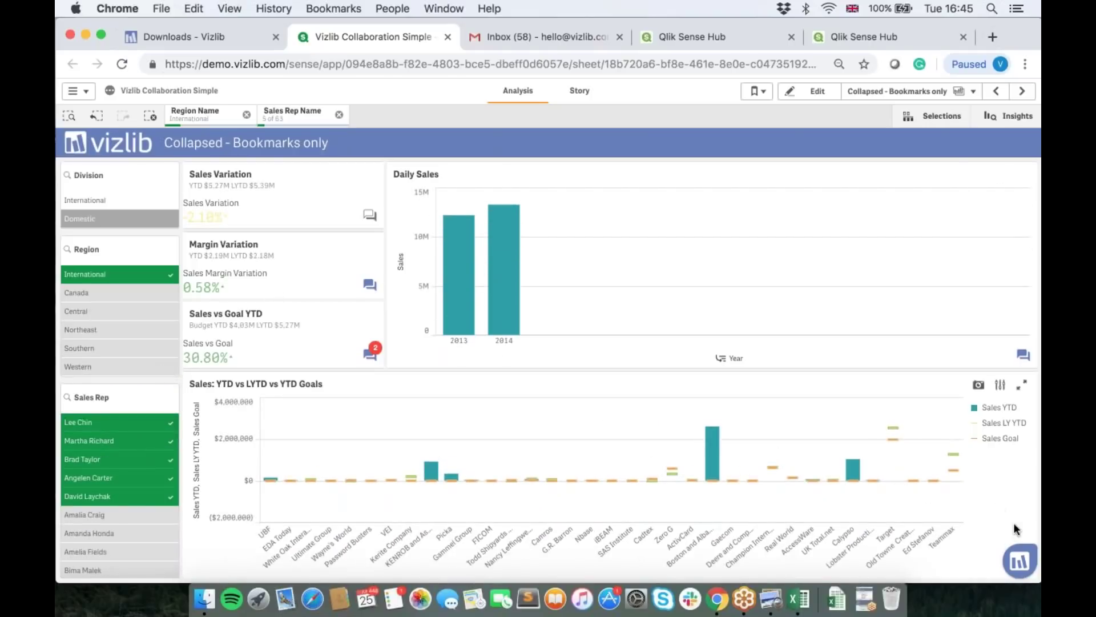
{"action": "left_click", "coordinate": [1019, 562]}
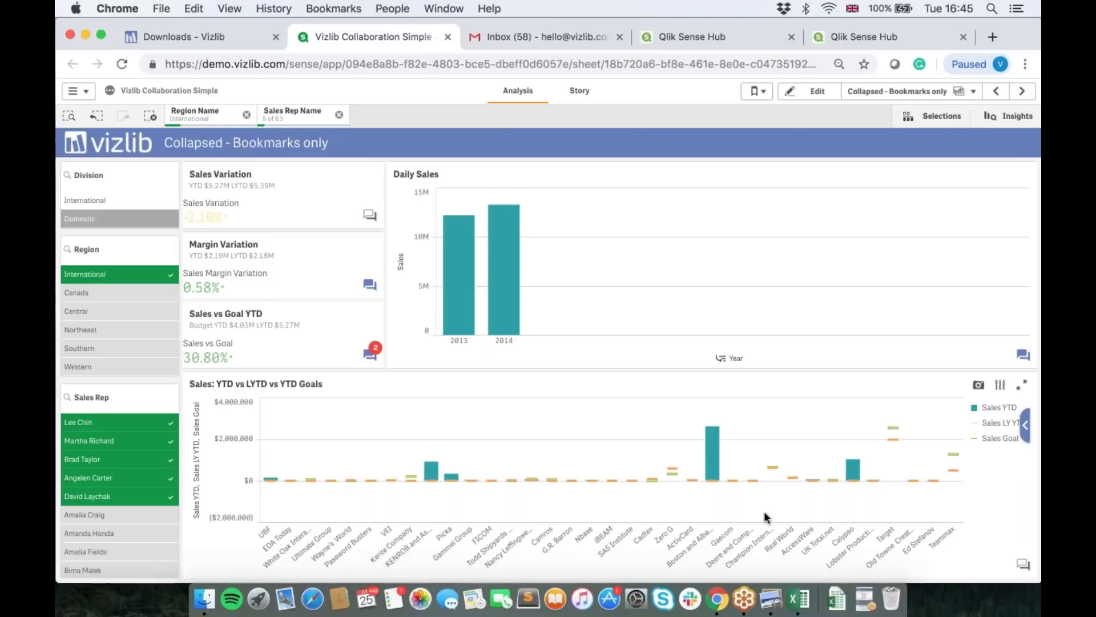
{"action": "left_click", "coordinate": [1023, 564]}
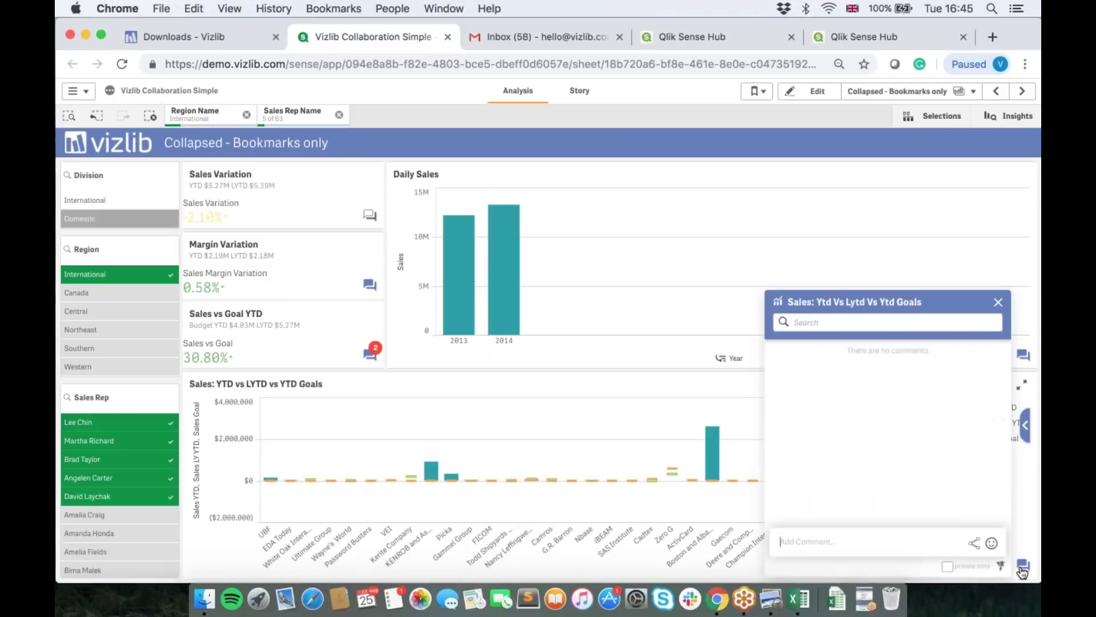
Step: Start a comment shared by email, attaching the chart's data and image
{"action": "left_click", "coordinate": [973, 544]}
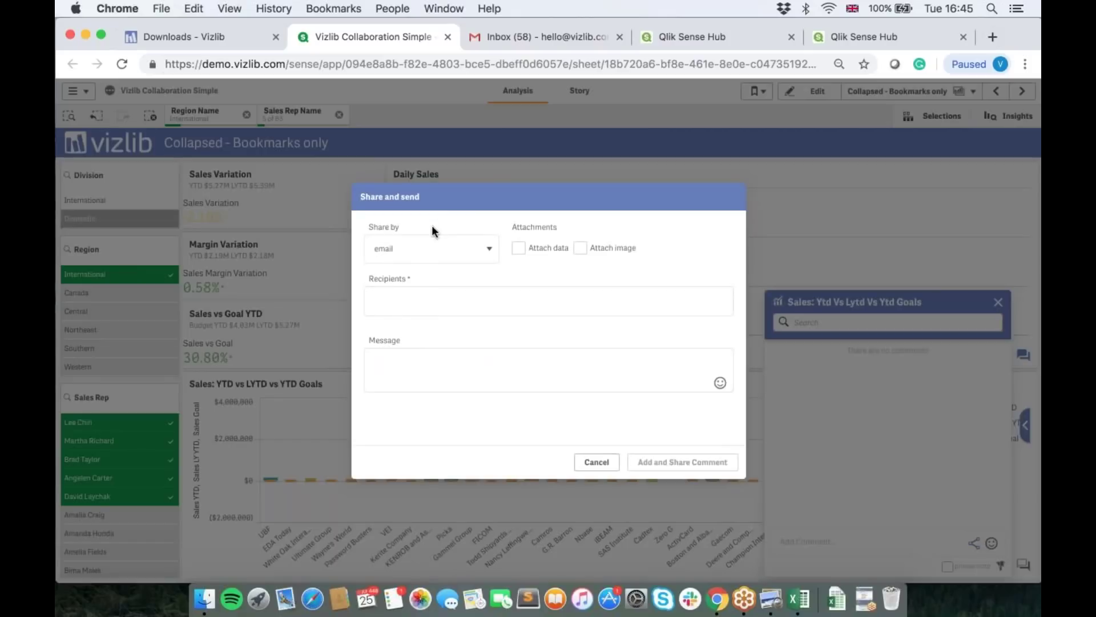
{"action": "left_click", "coordinate": [406, 254]}
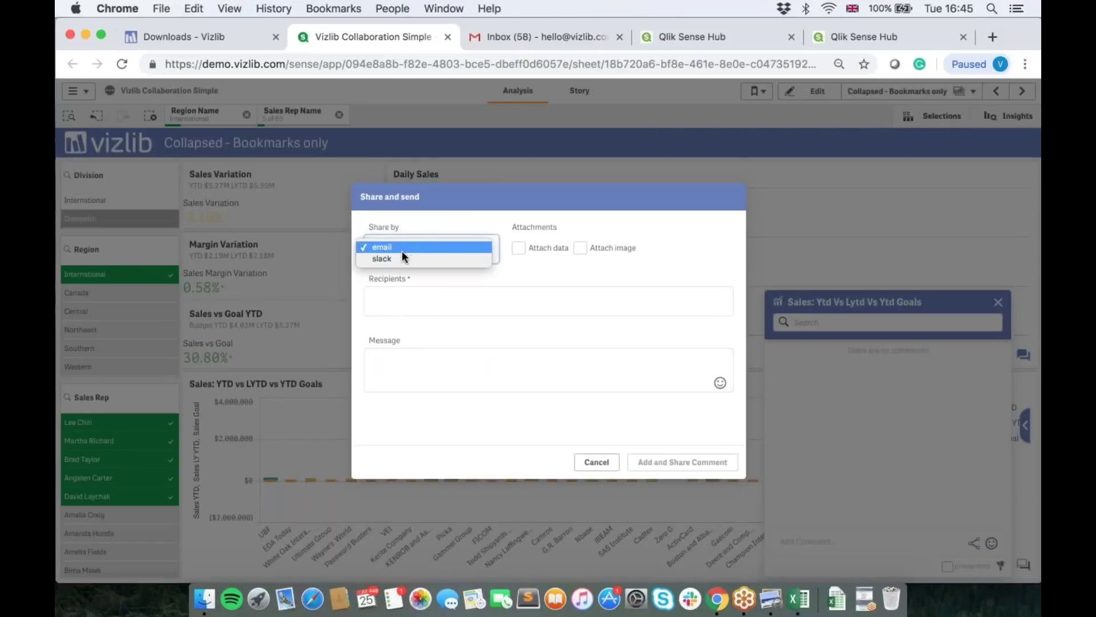
{"action": "key", "text": "Escape"}
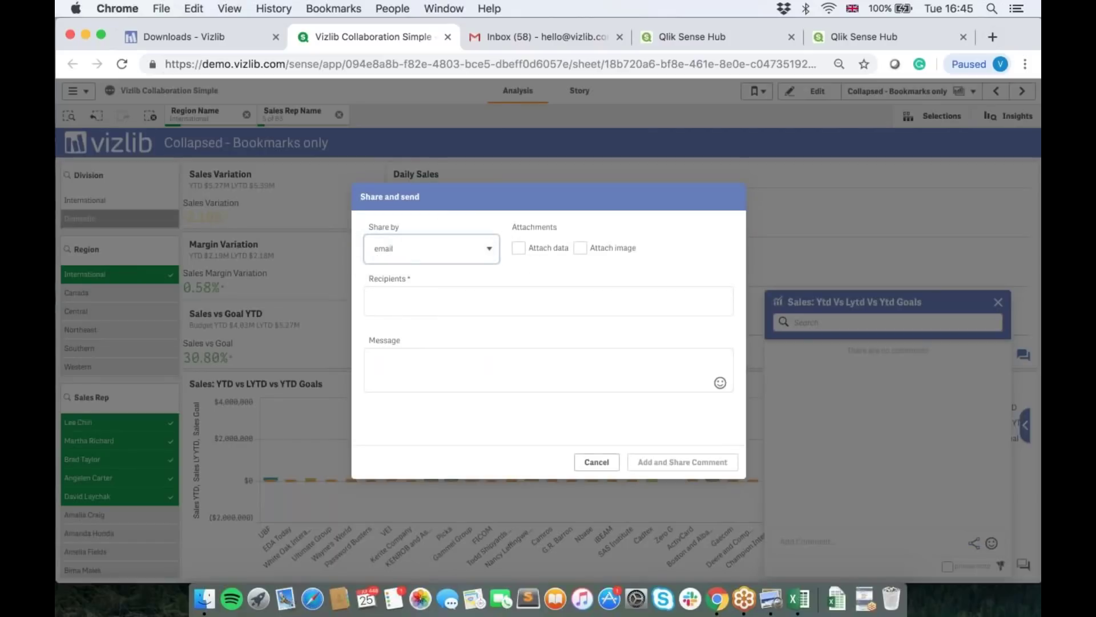
{"action": "left_click", "coordinate": [518, 250]}
{"action": "left_click", "coordinate": [579, 250]}
Step: Enter the recipient's e-mail, write 'Please take a look at this chart and come back to me', and post it
{"action": "left_click", "coordinate": [512, 304]}
{"action": "key", "text": "Return"}
{"action": "key", "text": "Tab"}
{"action": "type", "text": "Please take a look at this chart and come back to me"}
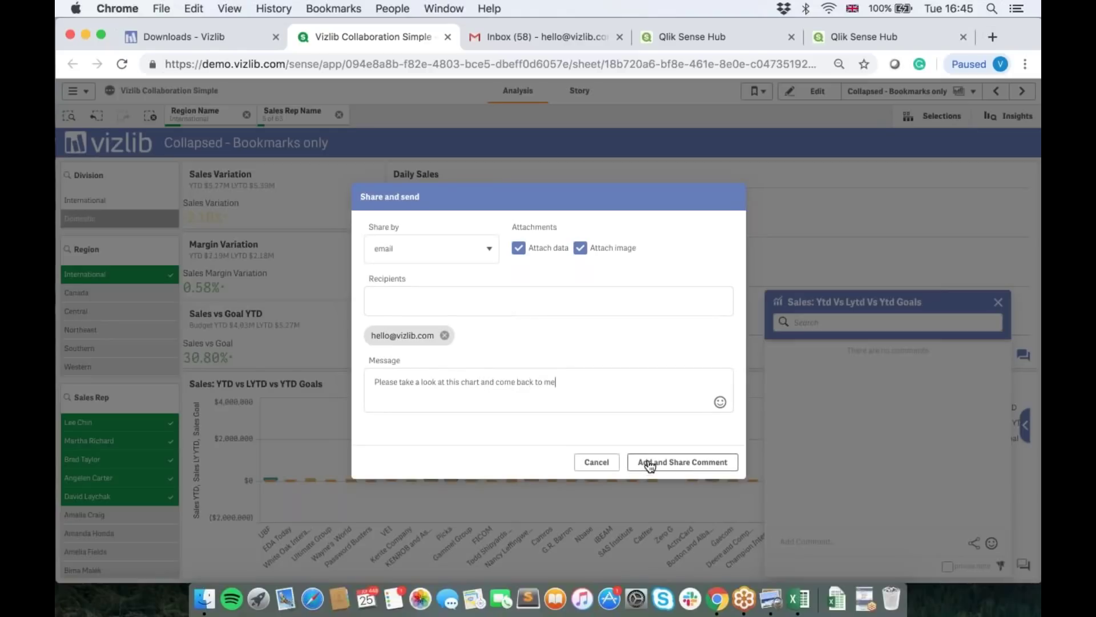
{"action": "left_click", "coordinate": [650, 464]}
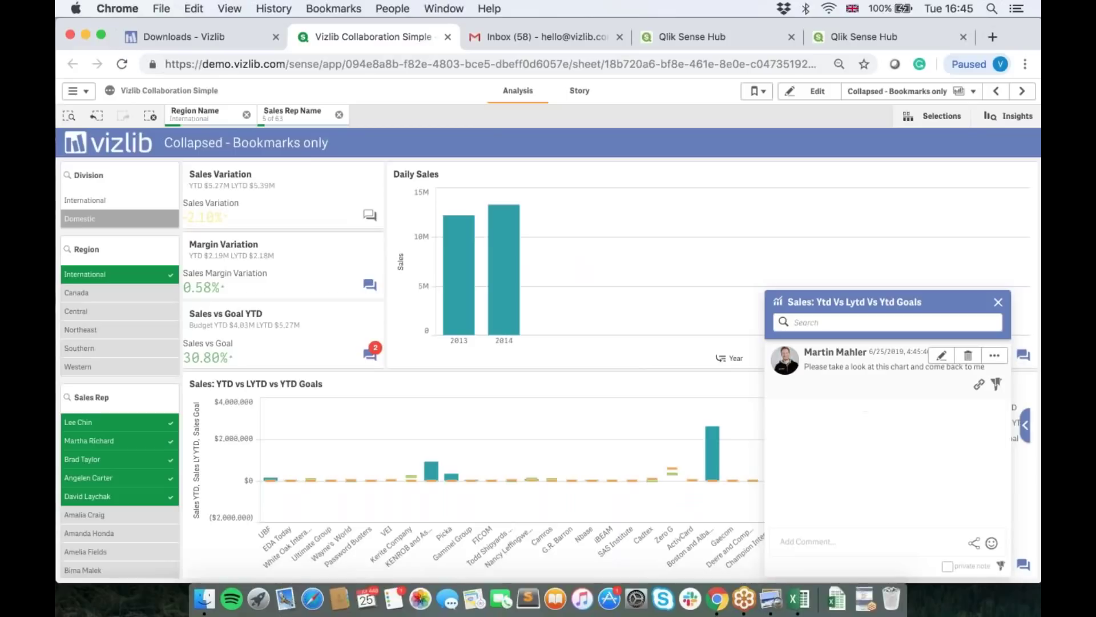
Step: In Gmail, open the newest Vizlib Collaboration email and scroll through its chart image and xlsx attachment
{"action": "left_click", "coordinate": [505, 42]}
{"action": "left_click", "coordinate": [132, 230]}
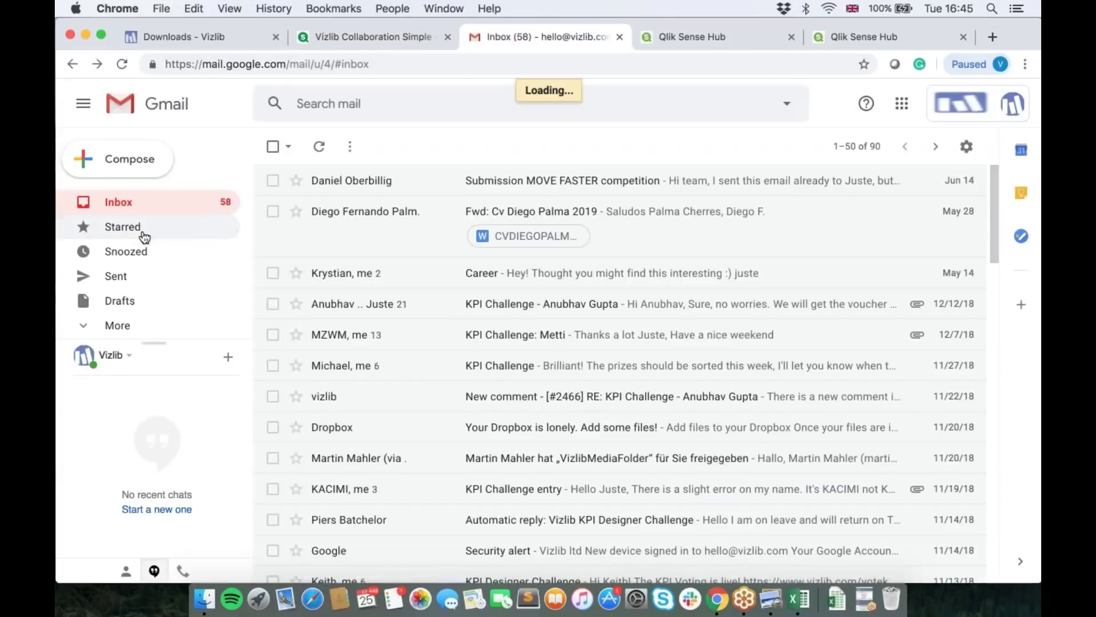
{"action": "left_click", "coordinate": [131, 206]}
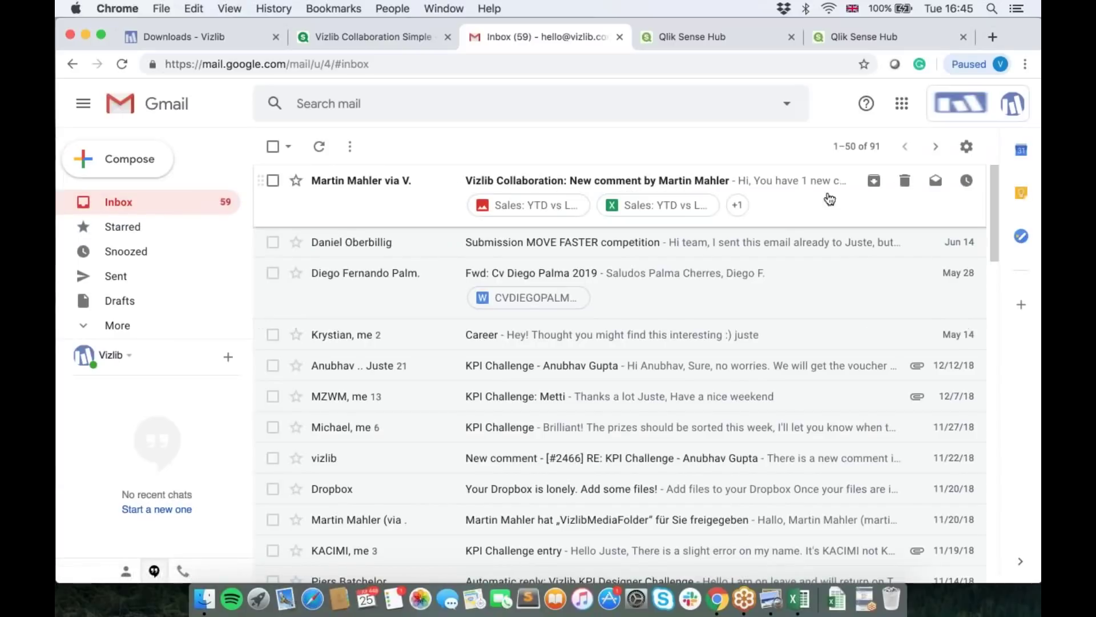
{"action": "left_click", "coordinate": [787, 192]}
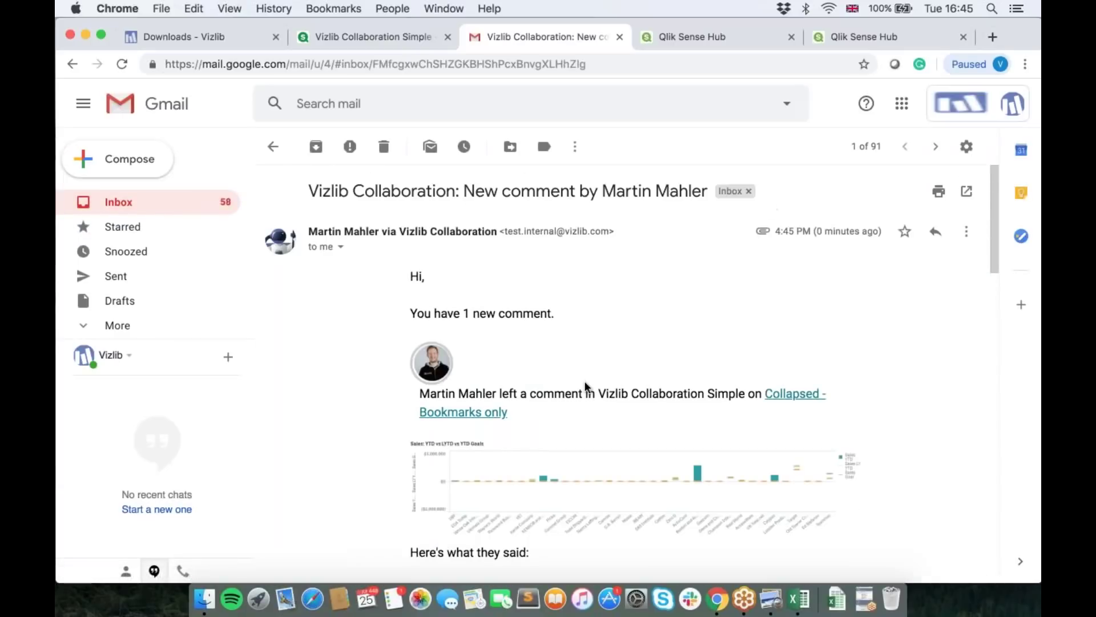
{"action": "scroll", "coordinate": [586, 387], "scroll_direction": "down", "scroll_amount": 3}
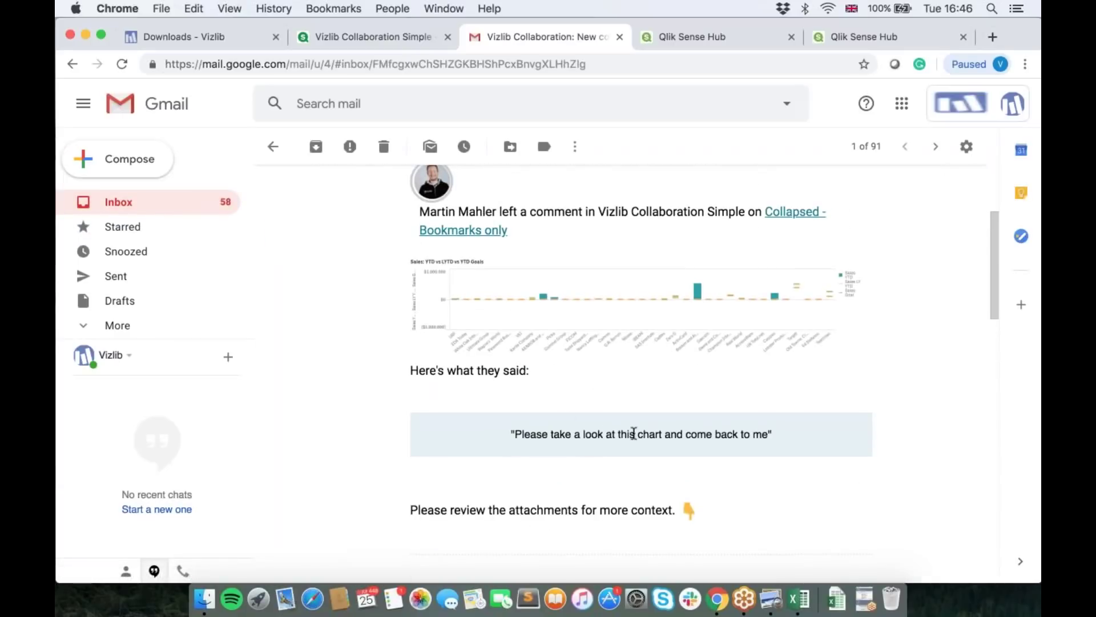
{"action": "scroll", "coordinate": [634, 434], "scroll_direction": "up", "scroll_amount": 3}
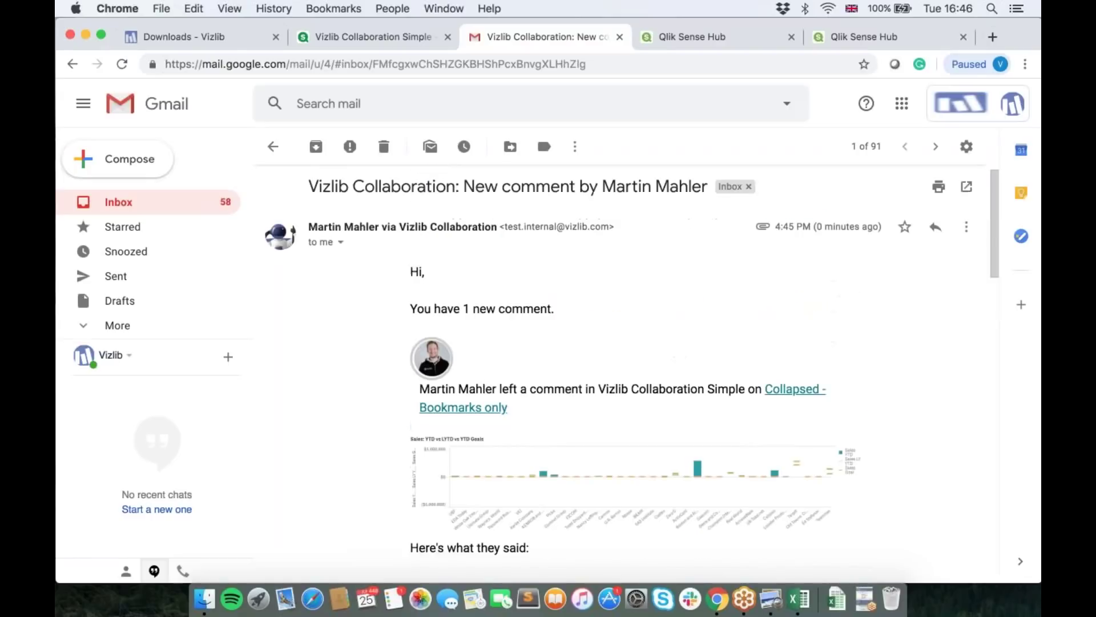
{"action": "scroll", "coordinate": [634, 434], "scroll_direction": "down", "scroll_amount": 10}
{"action": "mouse_move", "coordinate": [359, 375]}
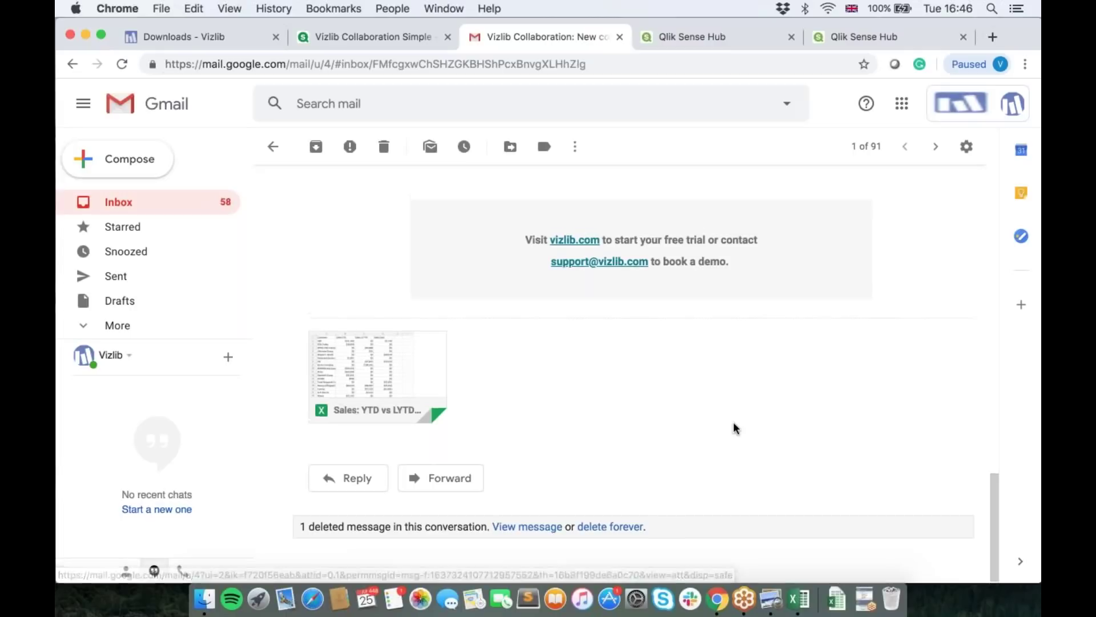
{"action": "scroll", "coordinate": [734, 428], "scroll_direction": "up", "scroll_amount": 10}
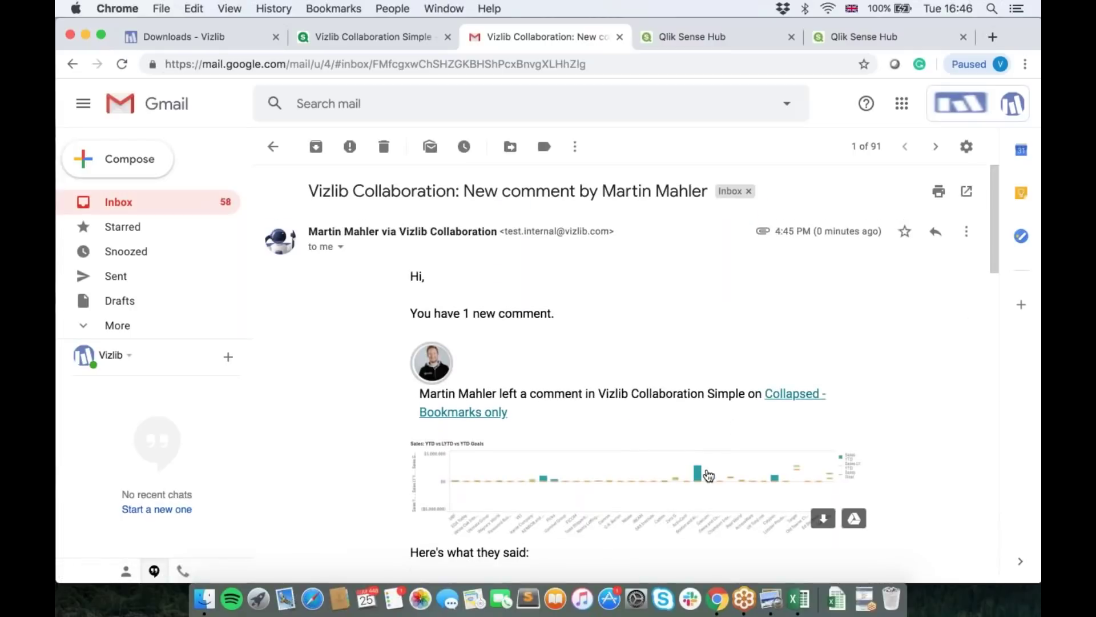
{"action": "scroll", "coordinate": [705, 473], "scroll_direction": "down", "scroll_amount": 3}
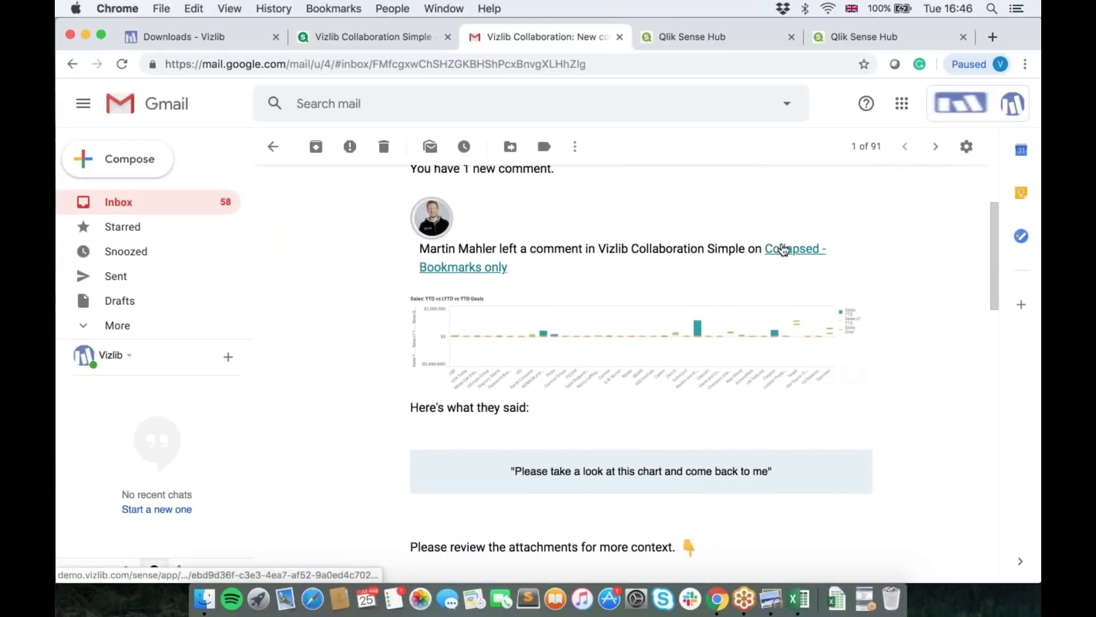
Step: Follow the email's Collapsed - Bookmarks only link back into Qlik Sense, then show the webinar slides
{"action": "left_click", "coordinate": [784, 250]}
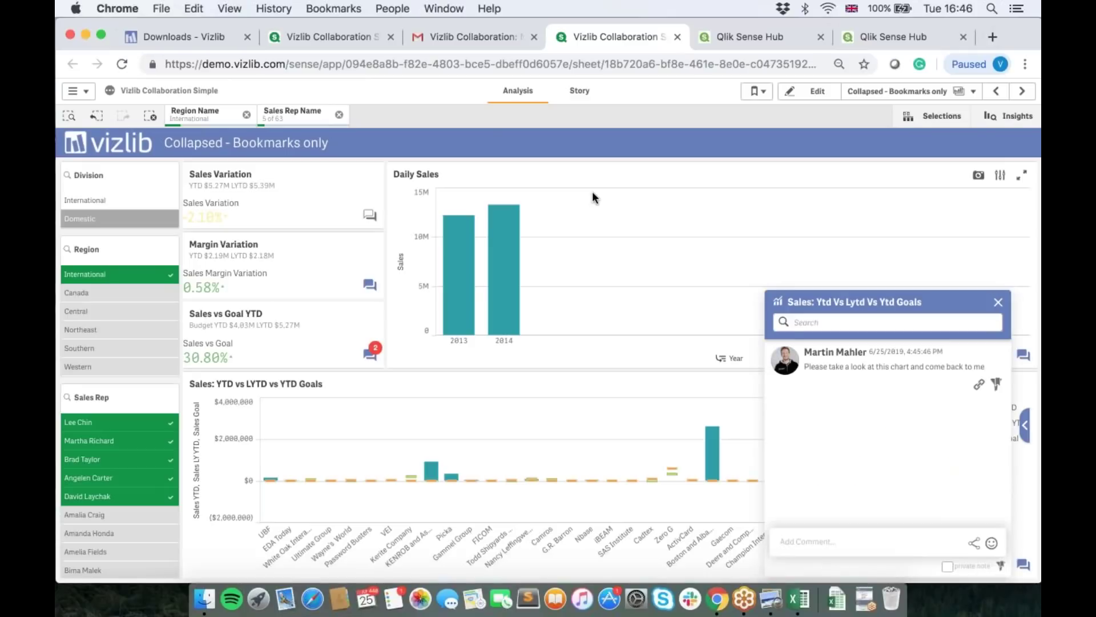
{"action": "left_click", "coordinate": [771, 598]}
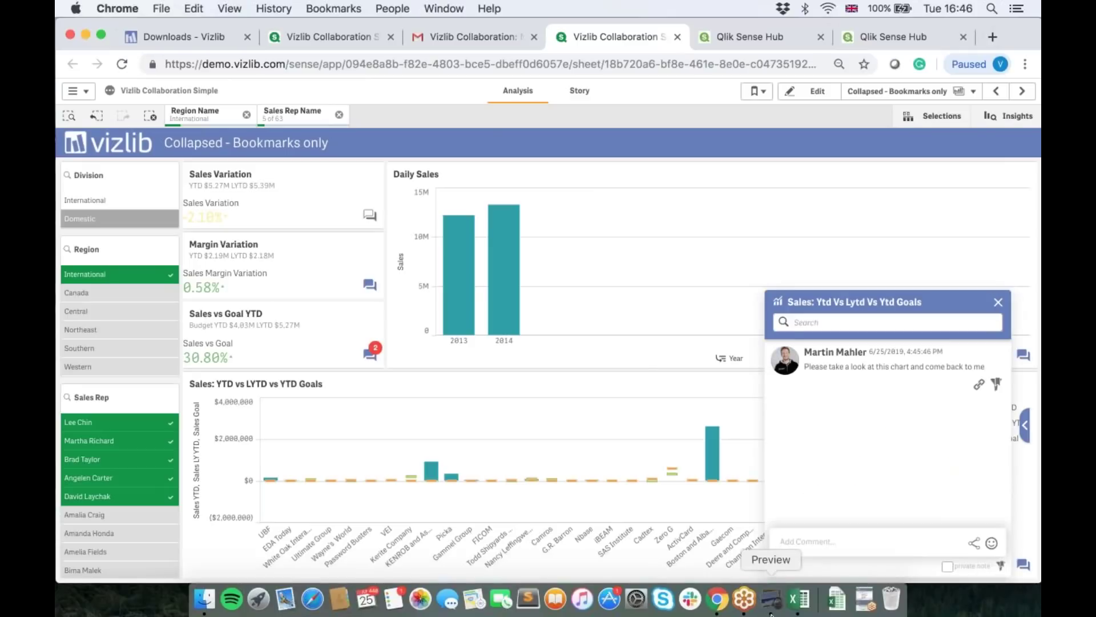
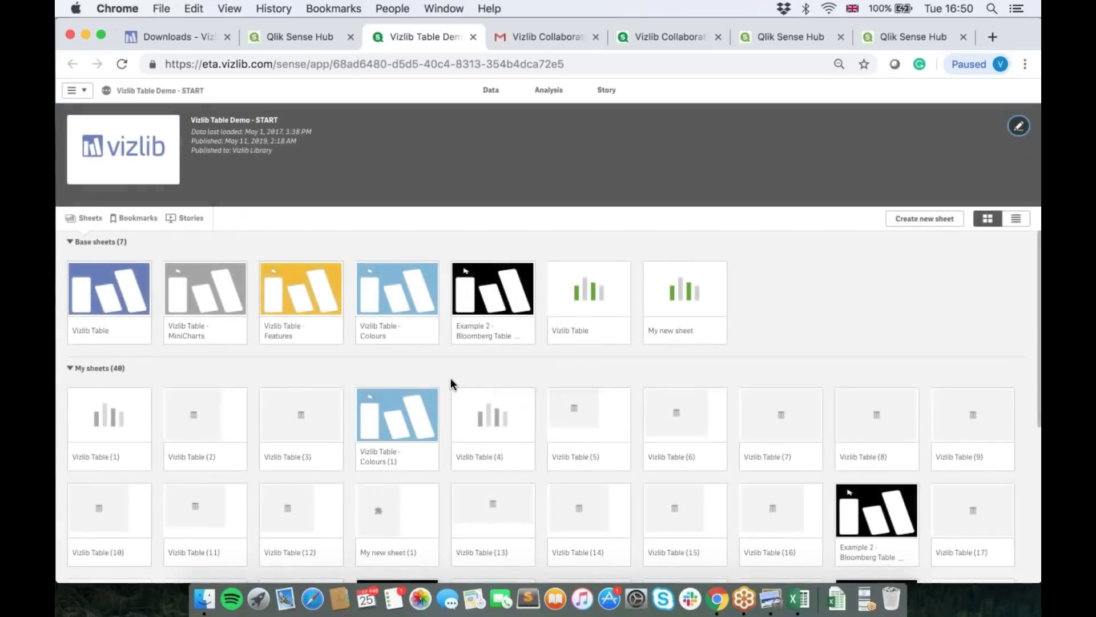
Step: Open the Vizlib Table sheet and duplicate it into an editable copy
{"action": "left_click", "coordinate": [590, 301]}
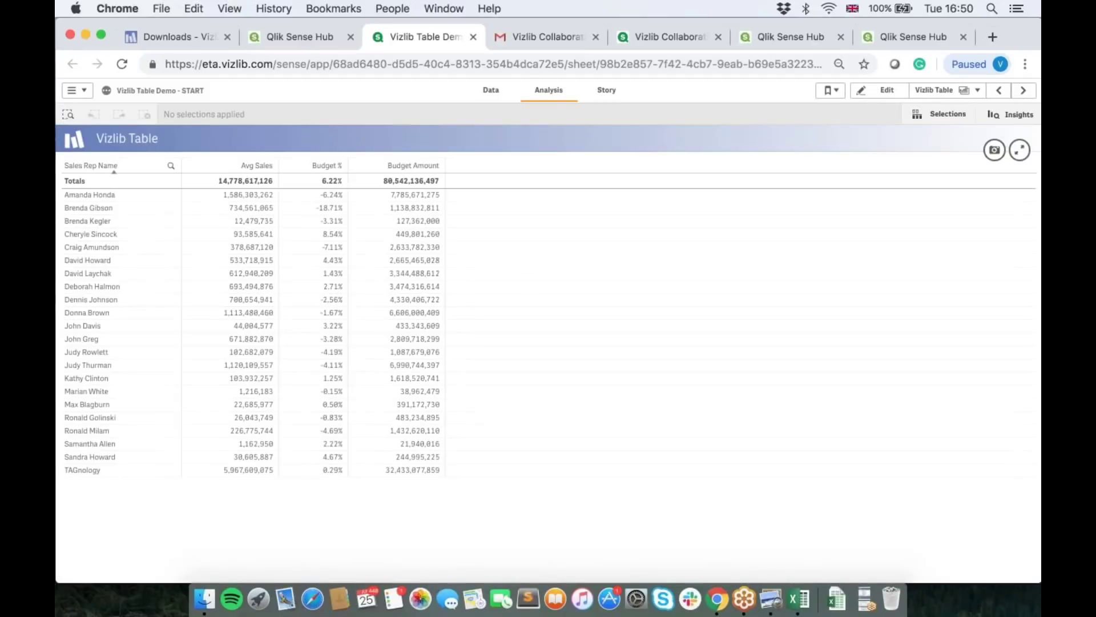
{"action": "left_click", "coordinate": [879, 90]}
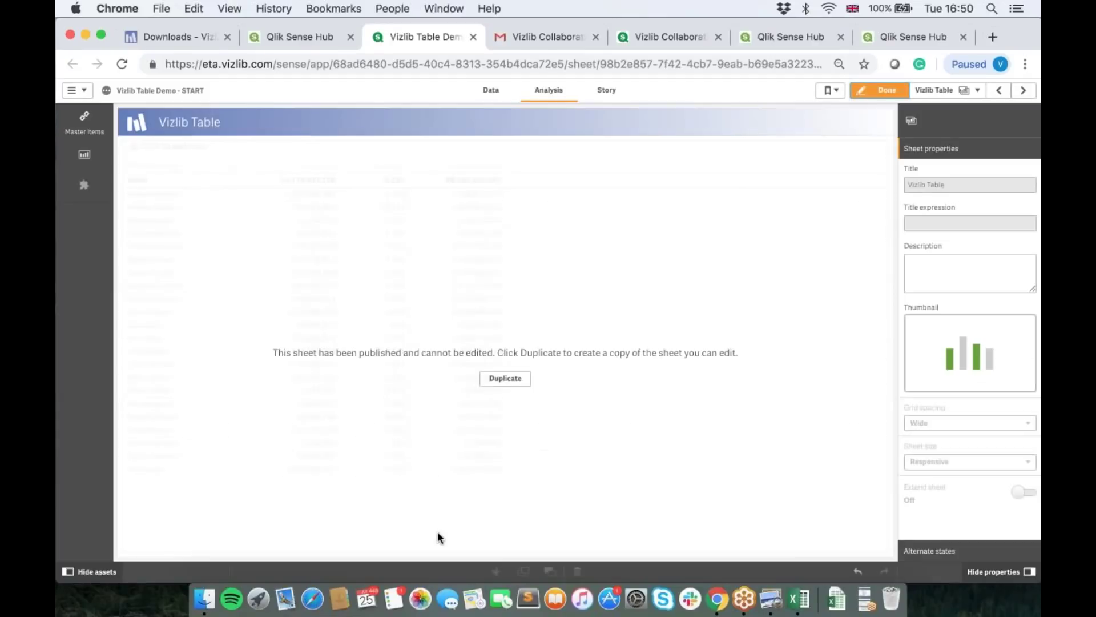
{"action": "left_click", "coordinate": [505, 378]}
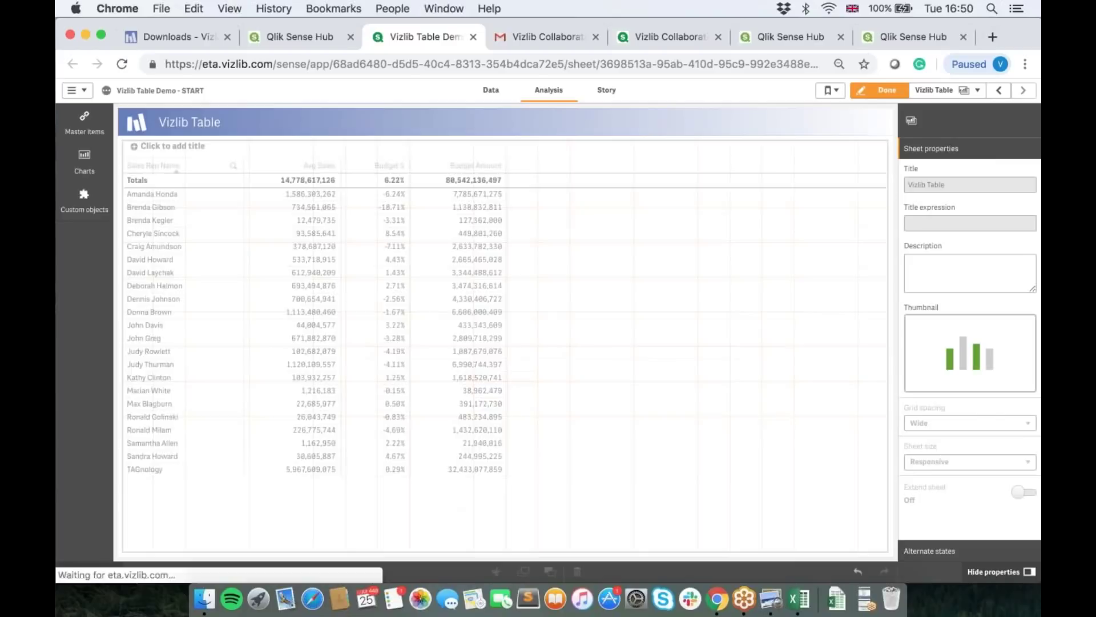
Step: Find Vizlib Table under Custom objects and convert the sales-rep table into a Vizlib Table
{"action": "left_click", "coordinate": [91, 208]}
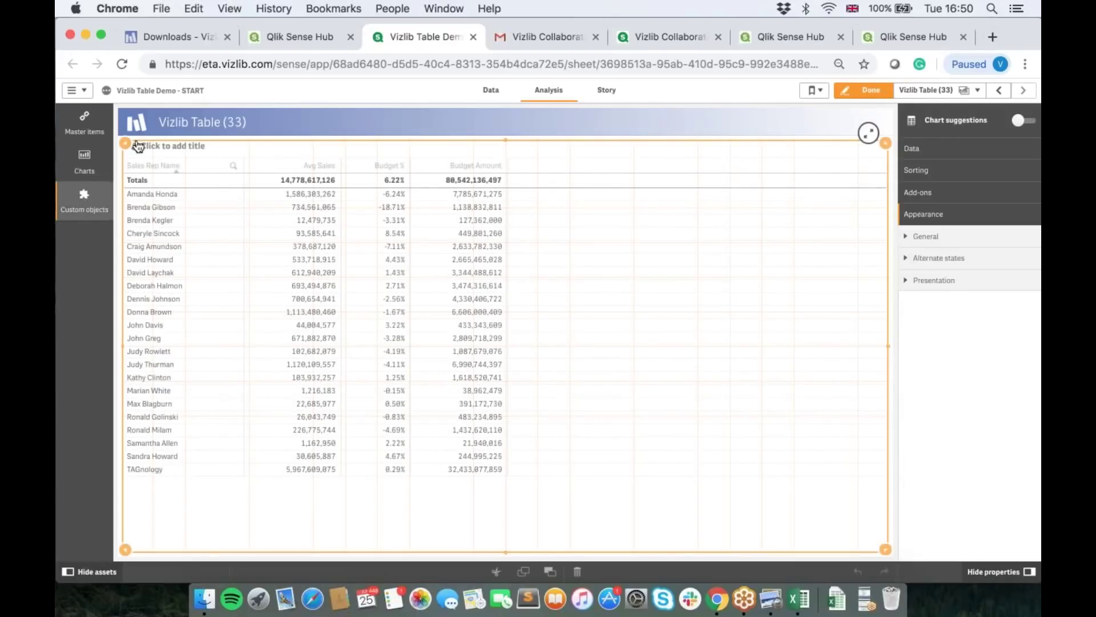
{"action": "type", "text": "Table"}
{"action": "left_click", "coordinate": [166, 140]}
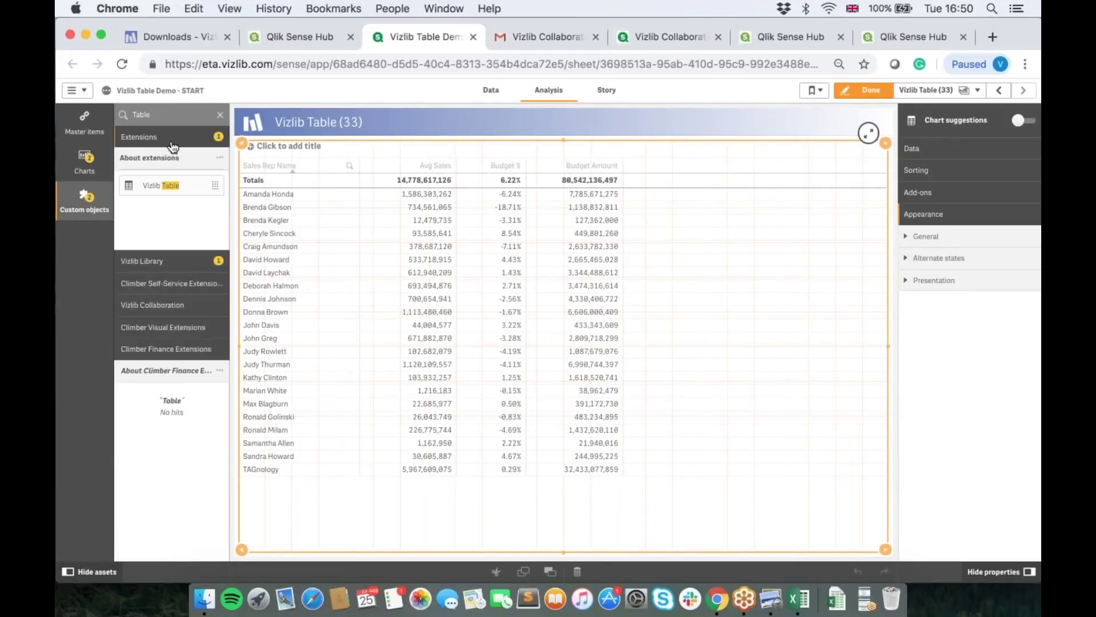
{"action": "left_click_drag", "start_coordinate": [150, 189], "coordinate": [529, 337]}
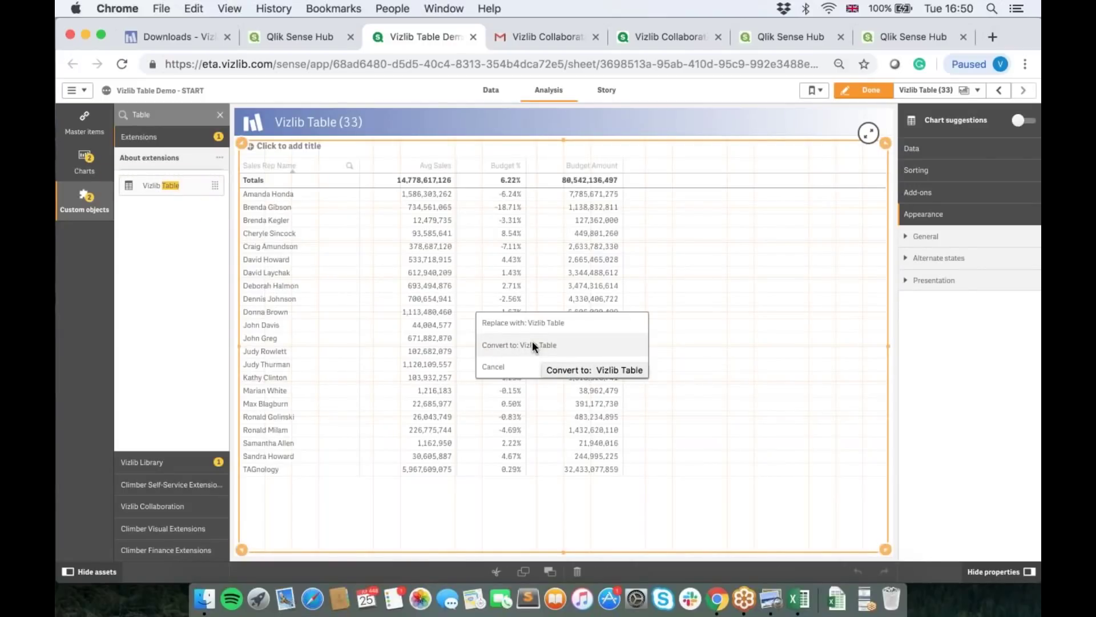
{"action": "left_click", "coordinate": [529, 344]}
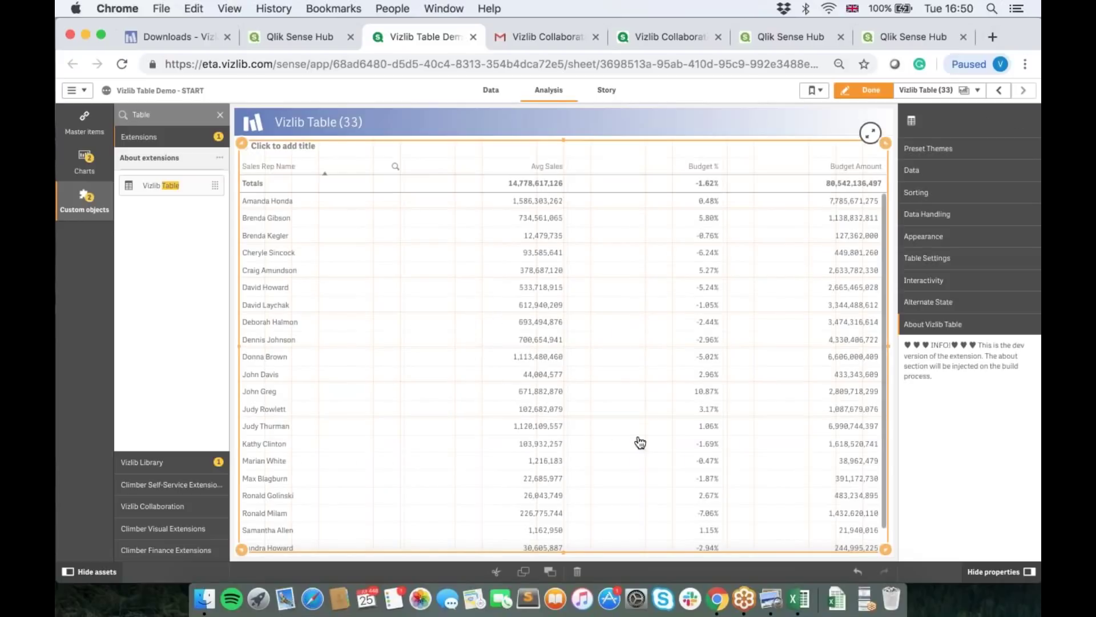
Step: Give the table header a purple background
{"action": "left_click", "coordinate": [935, 239]}
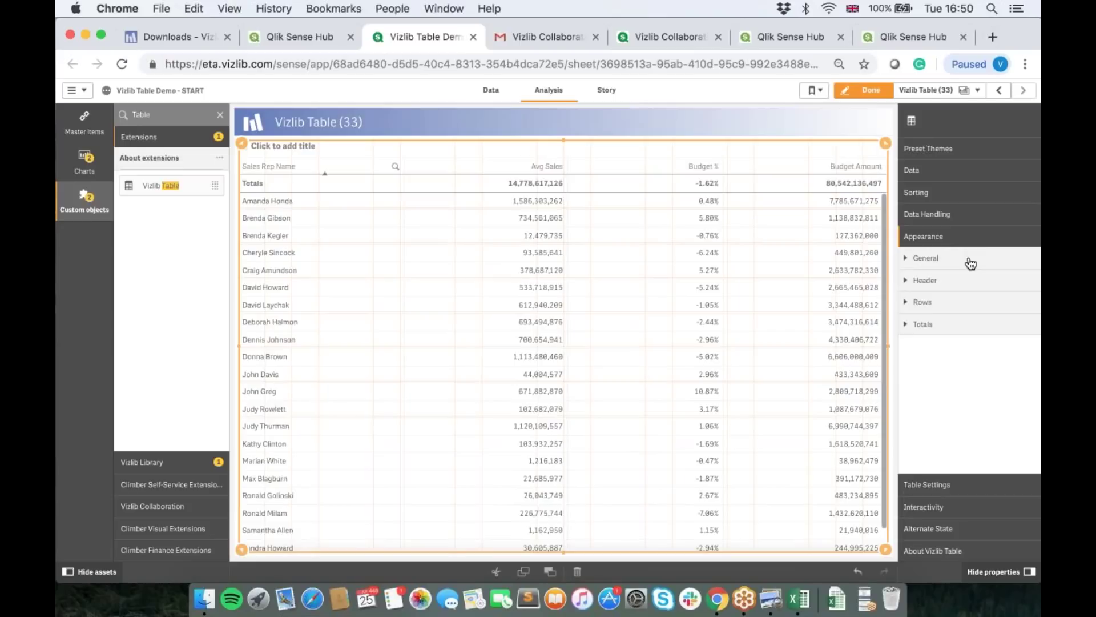
{"action": "left_click", "coordinate": [933, 290]}
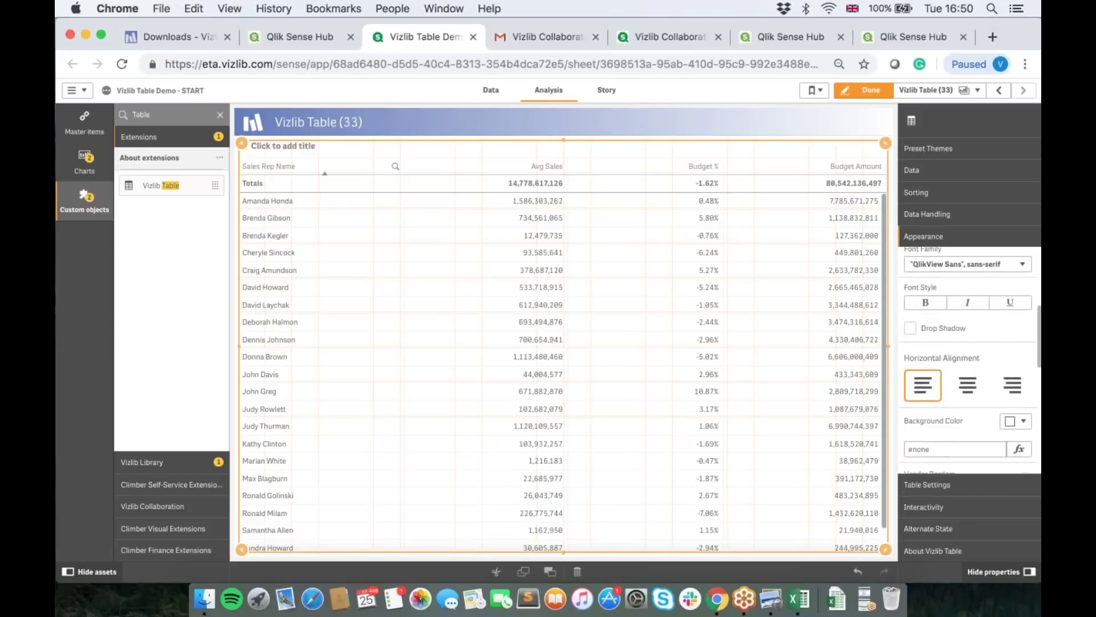
{"action": "scroll", "coordinate": [967, 371], "scroll_direction": "down", "scroll_amount": 3}
{"action": "left_click", "coordinate": [1016, 275]}
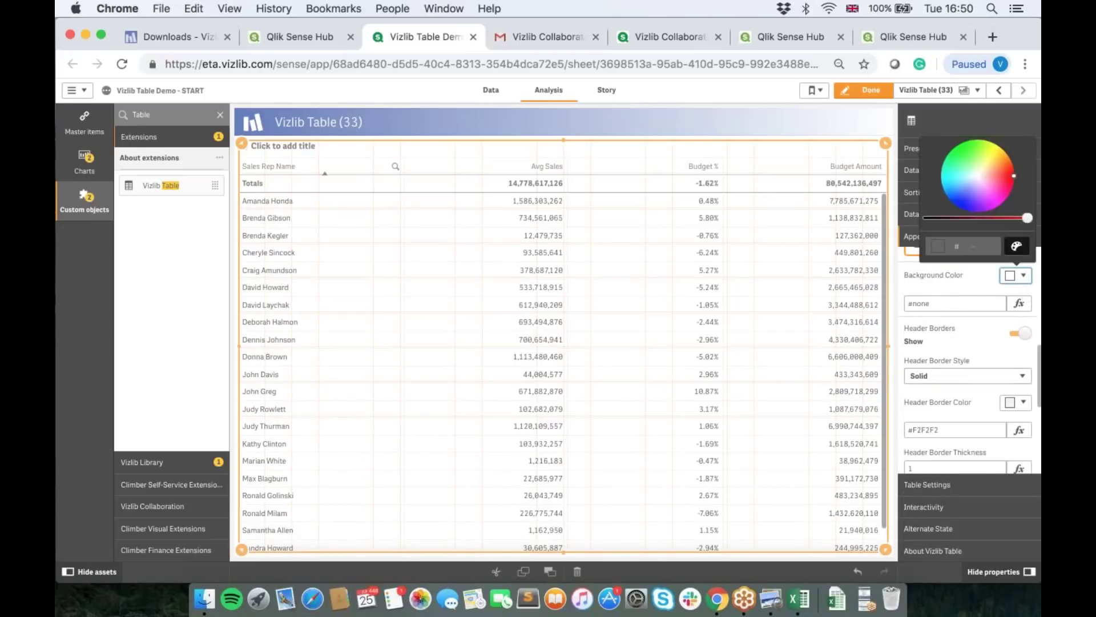
{"action": "left_click", "coordinate": [982, 209]}
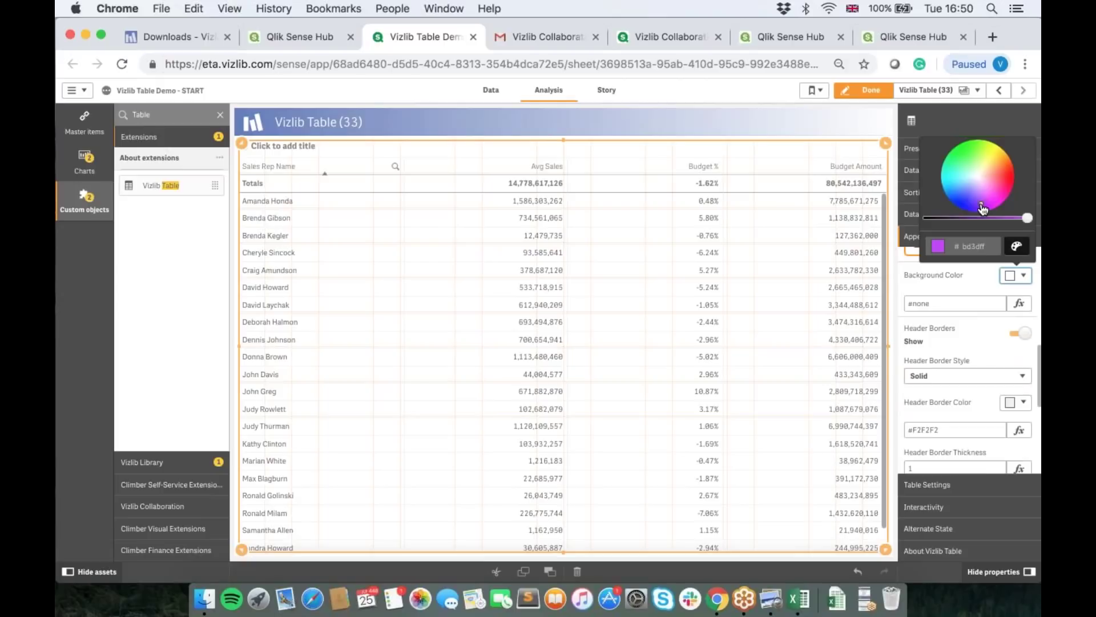
{"action": "left_click", "coordinate": [961, 275]}
{"action": "left_click", "coordinate": [940, 301]}
Step: Make the header text white (#ffffff), 16 px and bold
{"action": "scroll", "coordinate": [960, 287], "scroll_direction": "up", "scroll_amount": 5}
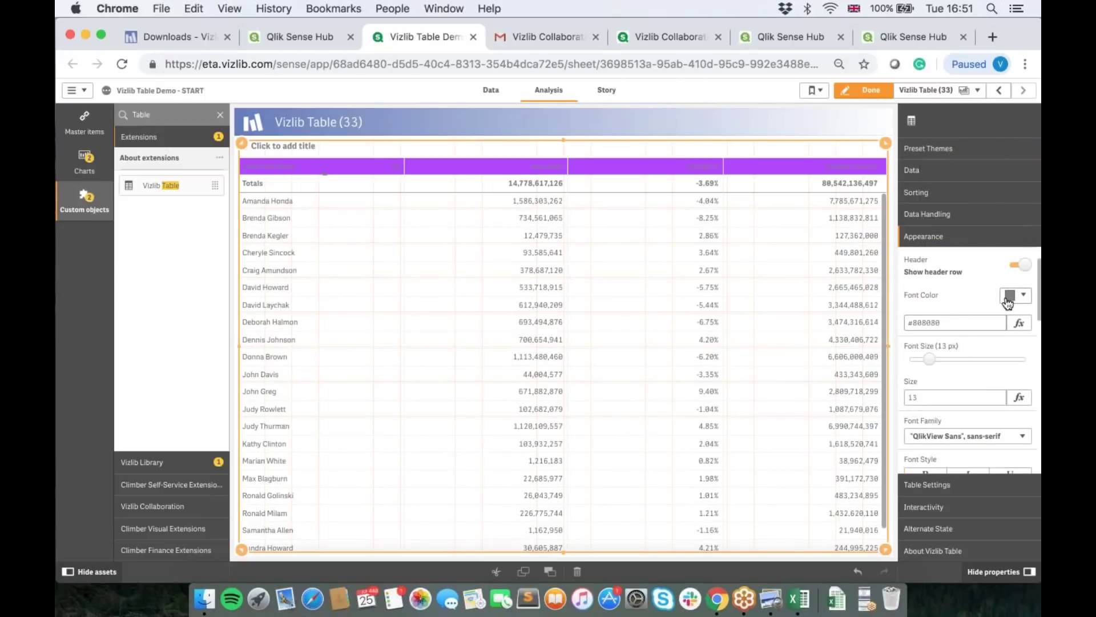
{"action": "left_click", "coordinate": [1017, 295]}
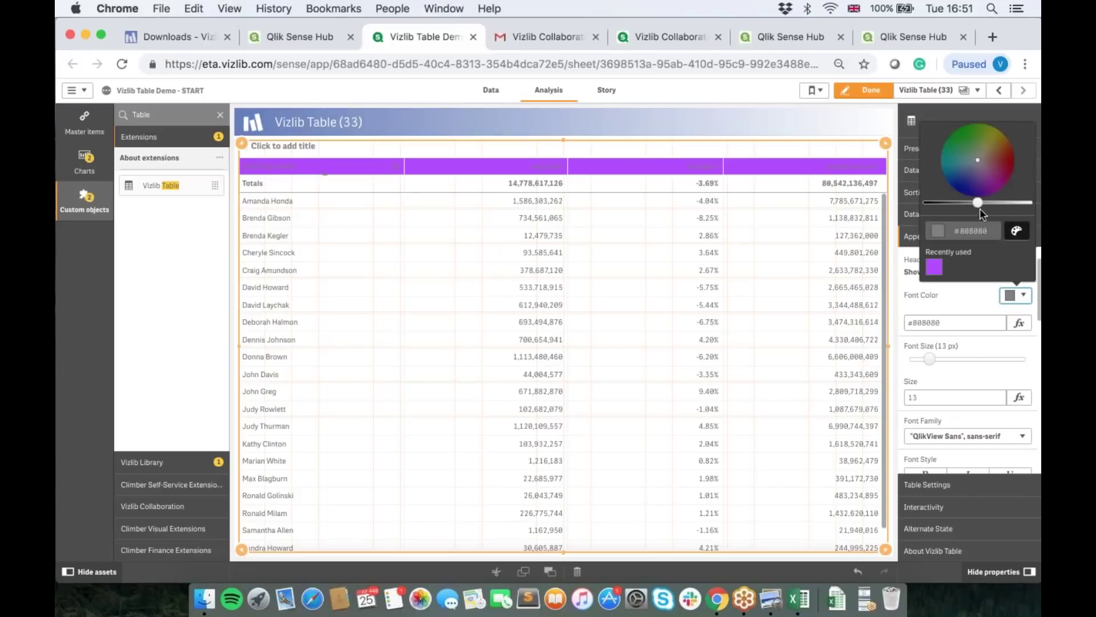
{"action": "left_click_drag", "start_coordinate": [978, 202], "coordinate": [1027, 202]}
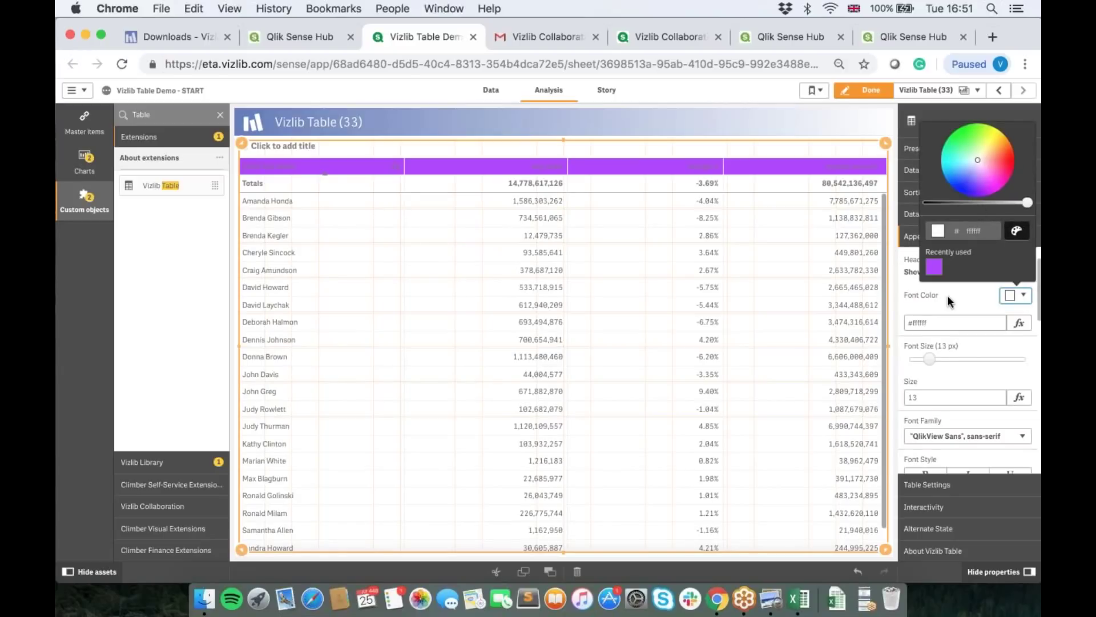
{"action": "left_click", "coordinate": [943, 315]}
{"action": "left_click_drag", "start_coordinate": [930, 360], "coordinate": [937, 359]}
{"action": "scroll", "coordinate": [939, 377], "scroll_direction": "down", "scroll_amount": 2}
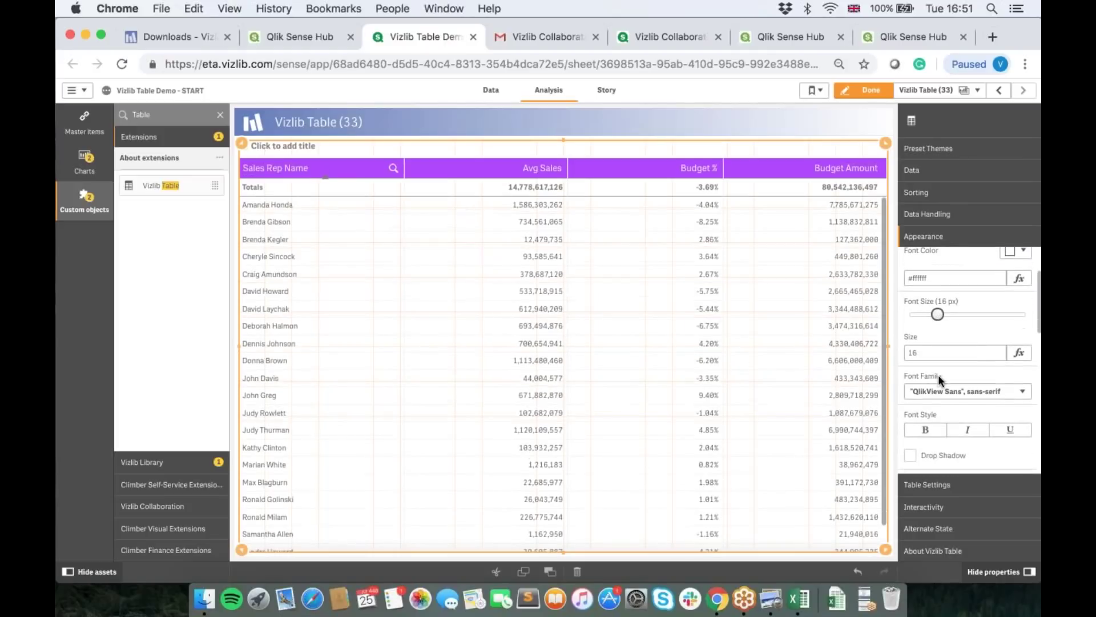
{"action": "left_click", "coordinate": [925, 430]}
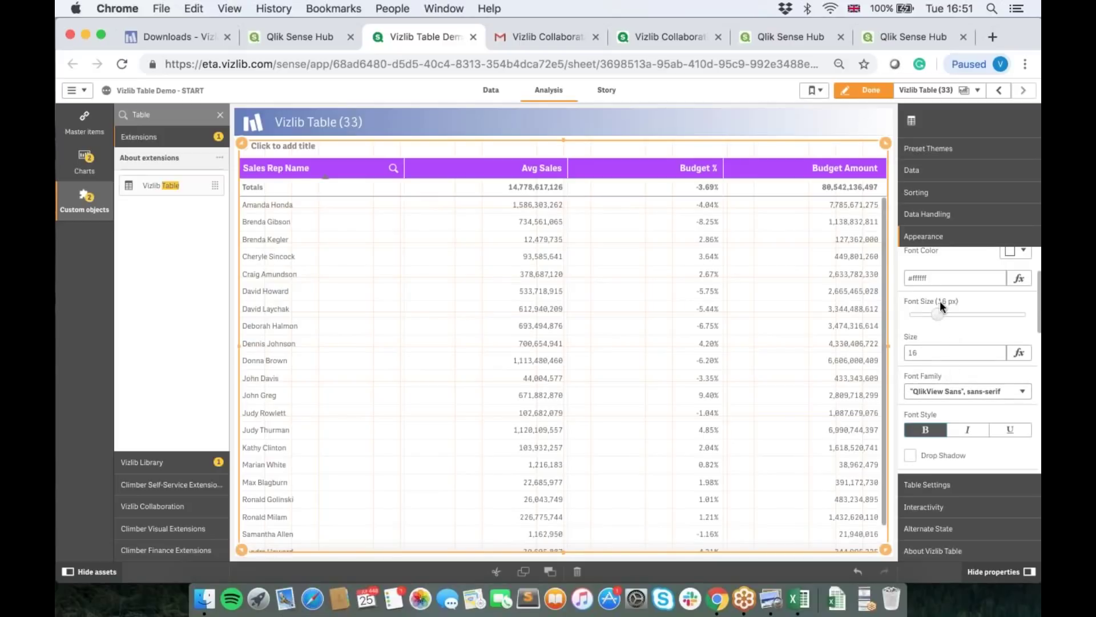
{"action": "left_click", "coordinate": [941, 149]}
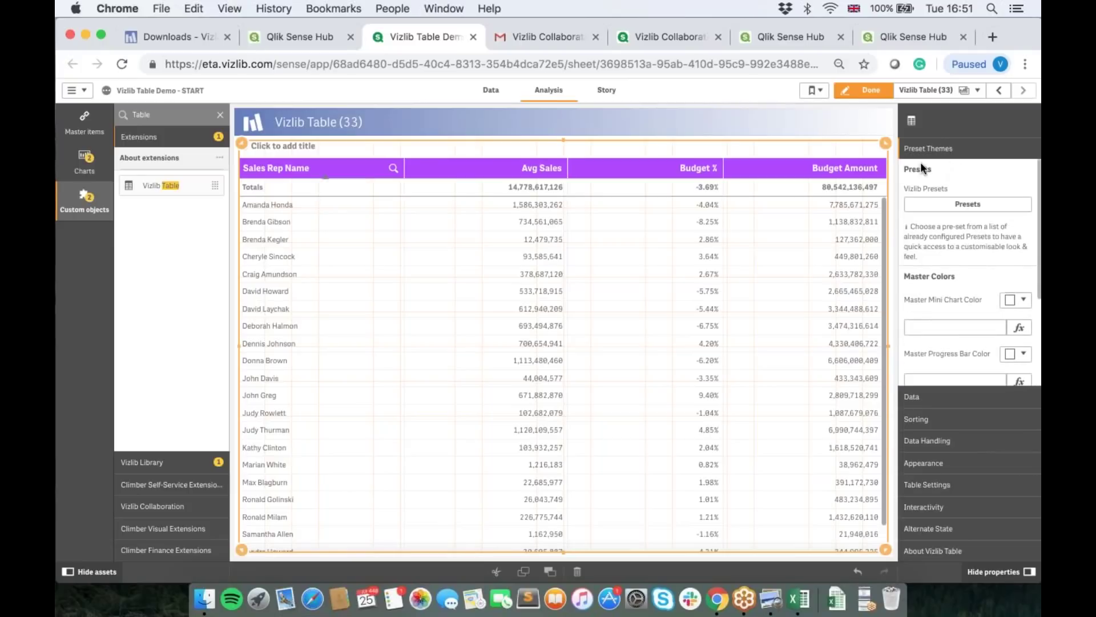
Step: Save the table style as preset 'Vizlib Webinar Purple Demo' with the current view as its image
{"action": "left_click", "coordinate": [955, 206]}
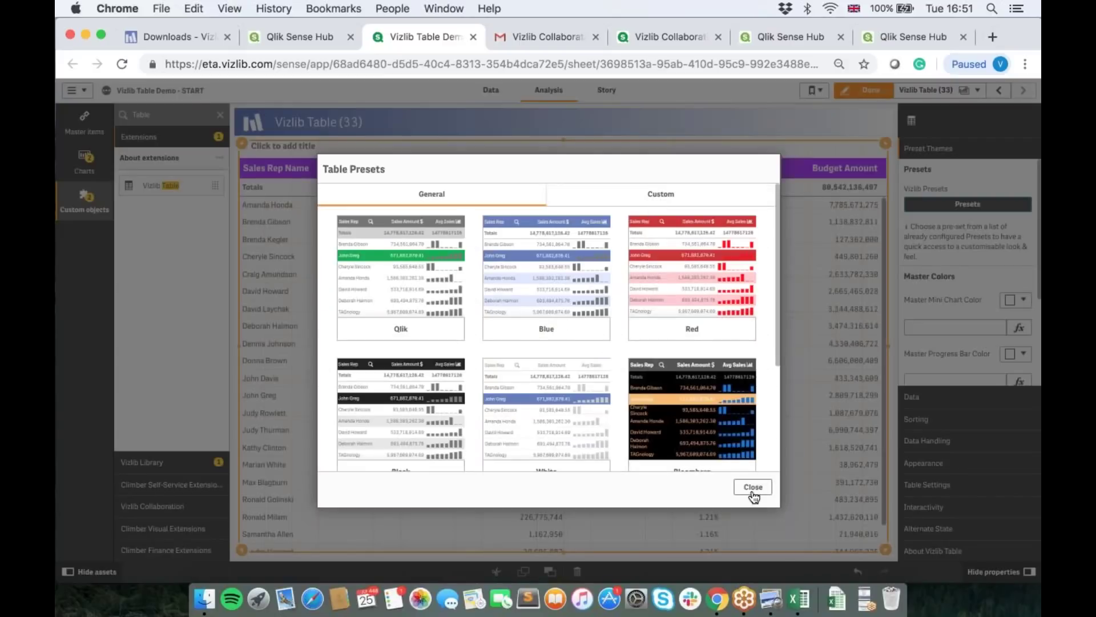
{"action": "left_click", "coordinate": [752, 490]}
{"action": "scroll", "coordinate": [966, 261], "scroll_direction": "down", "scroll_amount": 3}
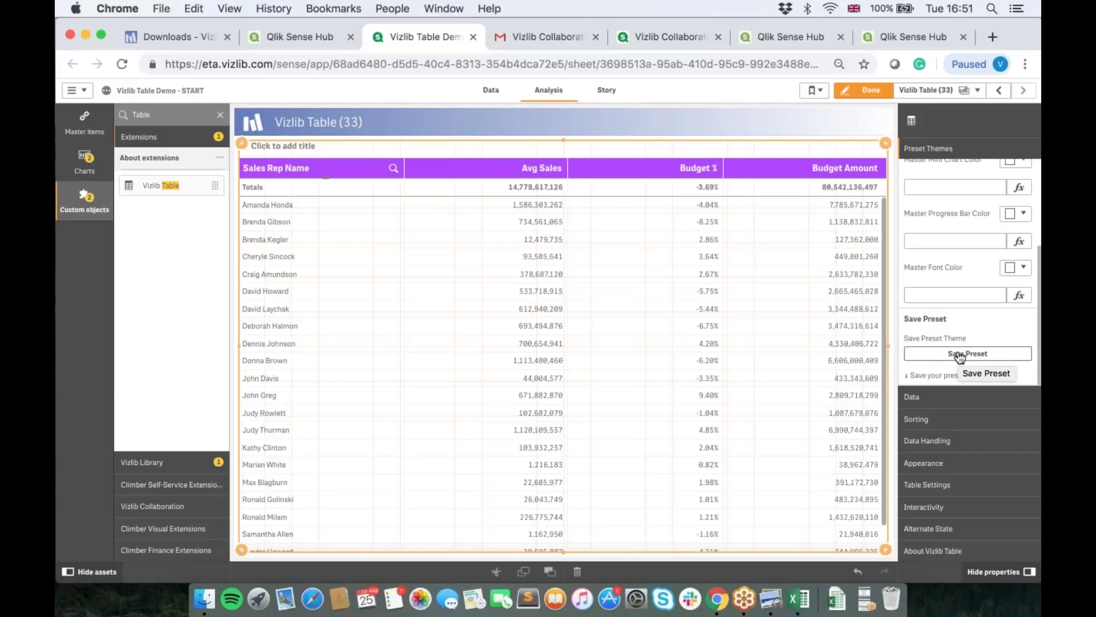
{"action": "left_click", "coordinate": [959, 355]}
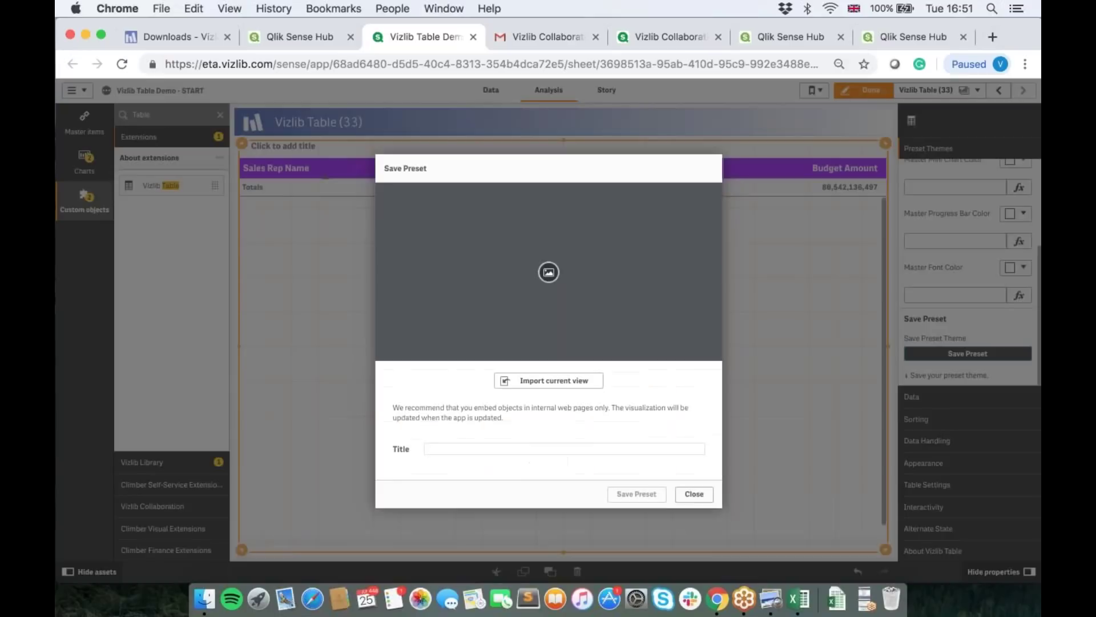
{"action": "left_click", "coordinate": [520, 449]}
{"action": "type", "text": "Vizlib "}
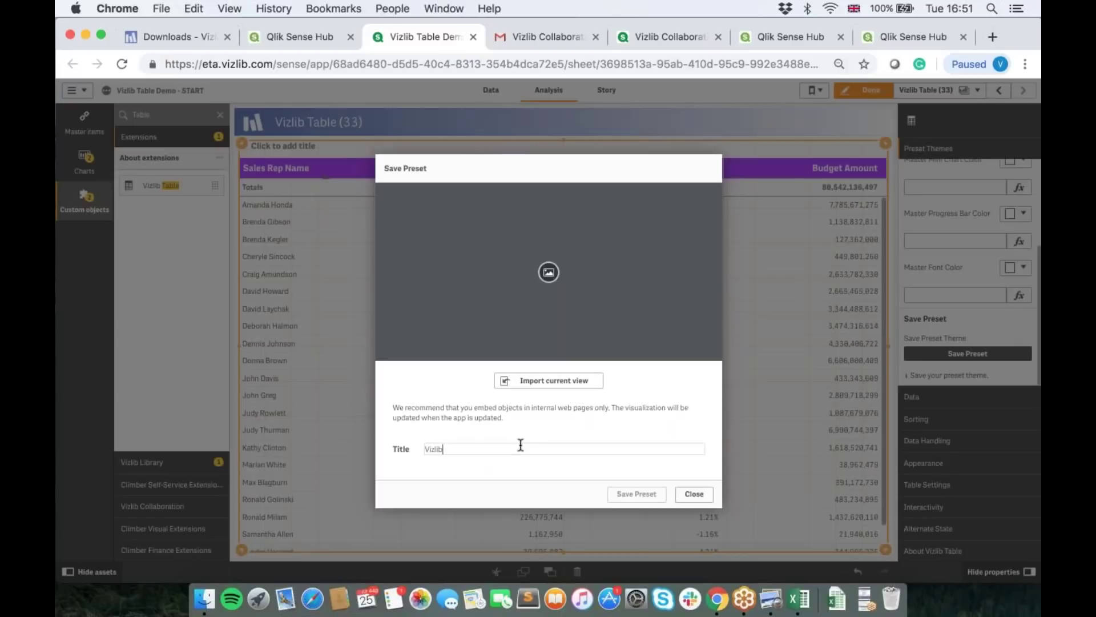
{"action": "type", "text": "Webinar Purple Demo"}
{"action": "left_click", "coordinate": [530, 383]}
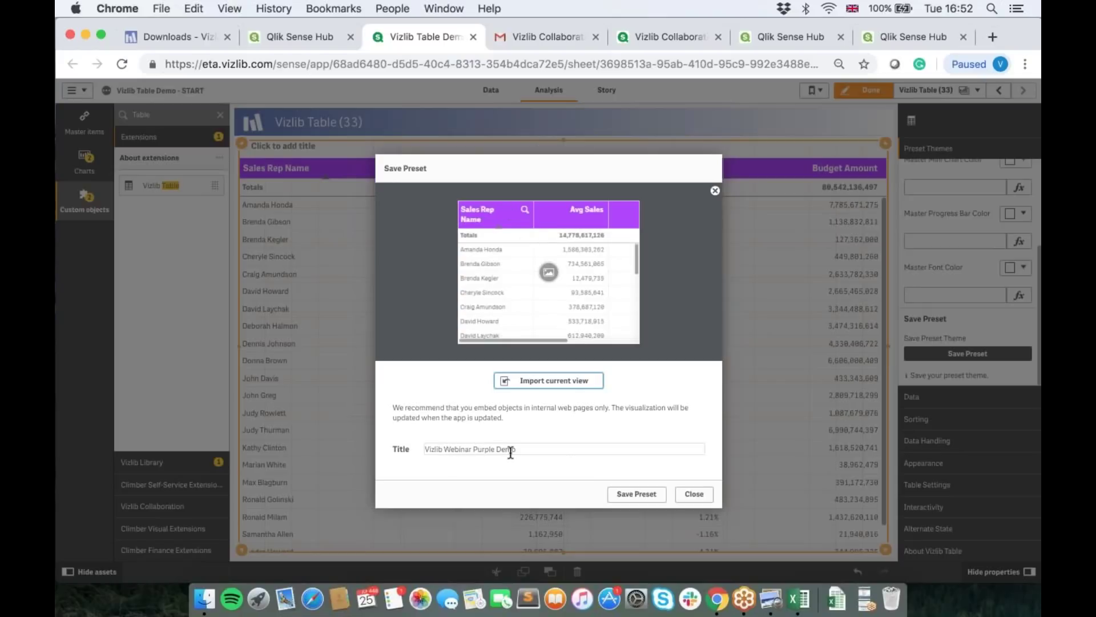
{"action": "left_click", "coordinate": [629, 496]}
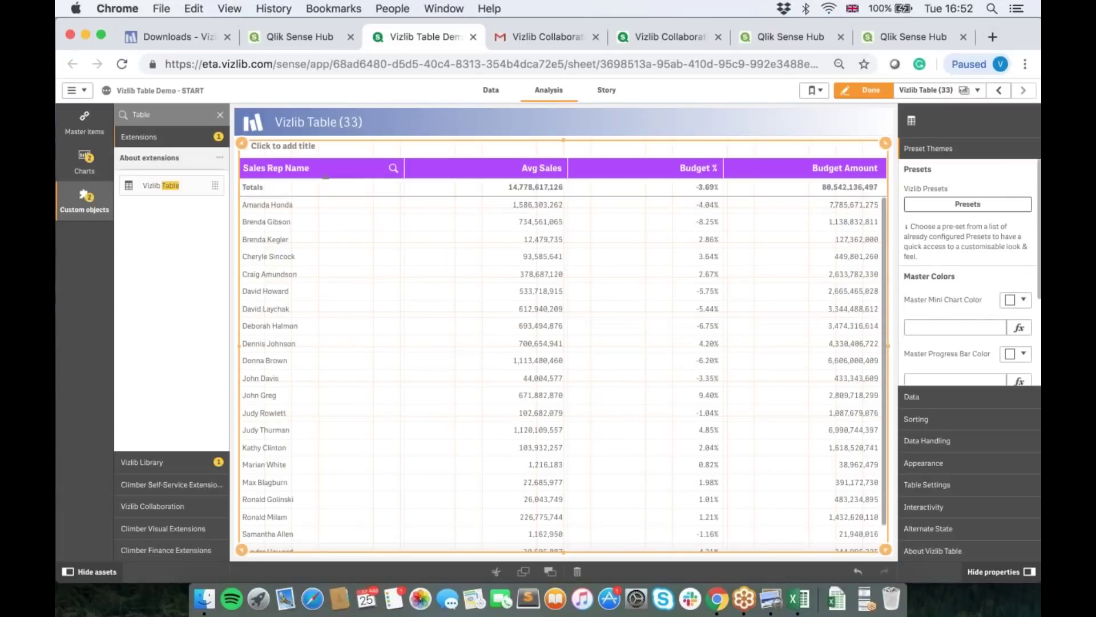
Step: Apply the custom preset 'Vizlib Webinar Purple Demo' to the table
{"action": "left_click", "coordinate": [976, 205]}
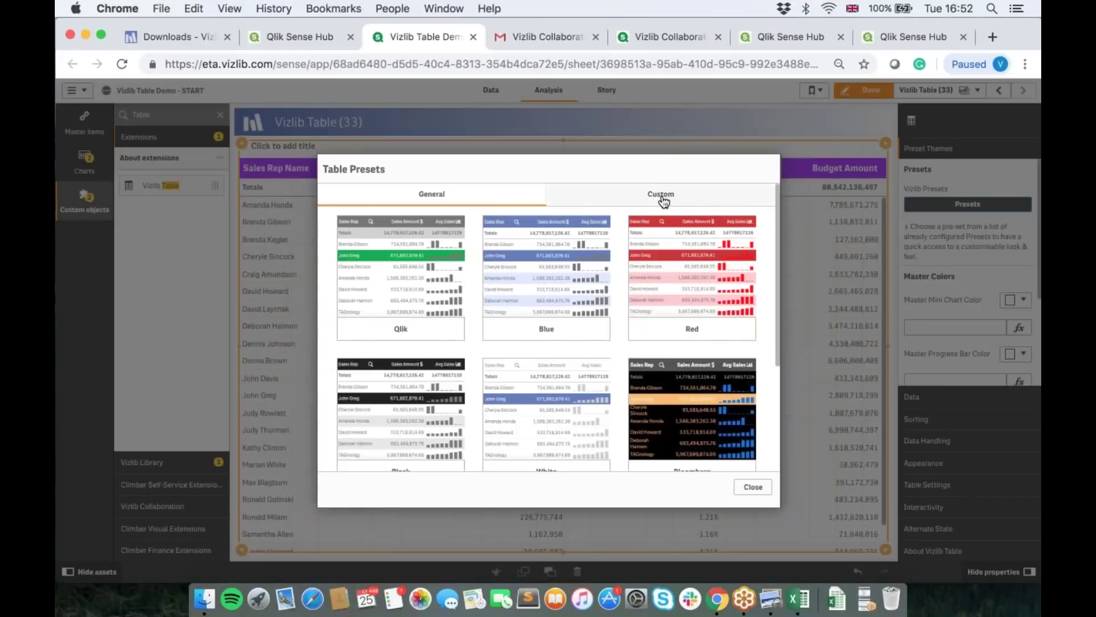
{"action": "left_click", "coordinate": [662, 197]}
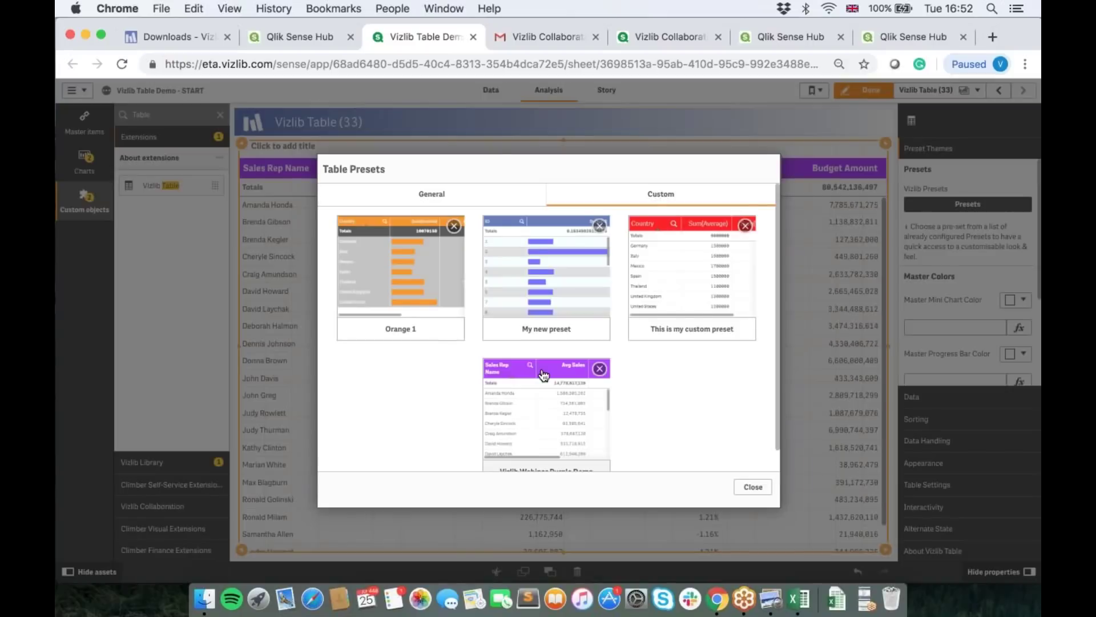
{"action": "scroll", "coordinate": [543, 375], "scroll_direction": "down", "scroll_amount": 2}
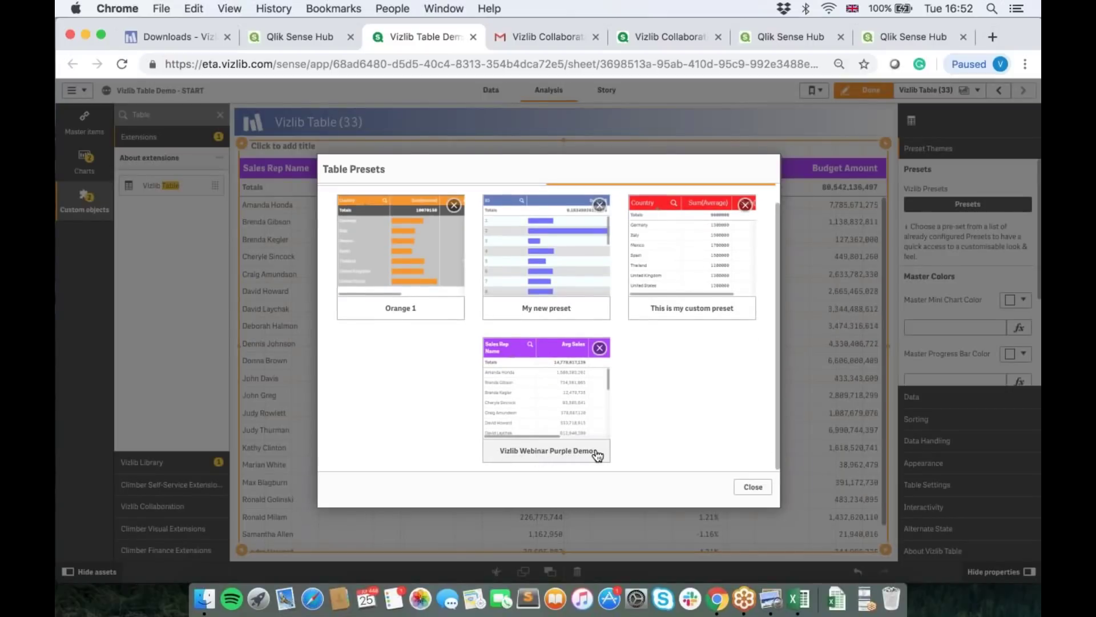
{"action": "scroll", "coordinate": [632, 417], "scroll_direction": "up", "scroll_amount": 2}
{"action": "scroll", "coordinate": [631, 417], "scroll_direction": "down", "scroll_amount": 2}
{"action": "left_click", "coordinate": [656, 251]}
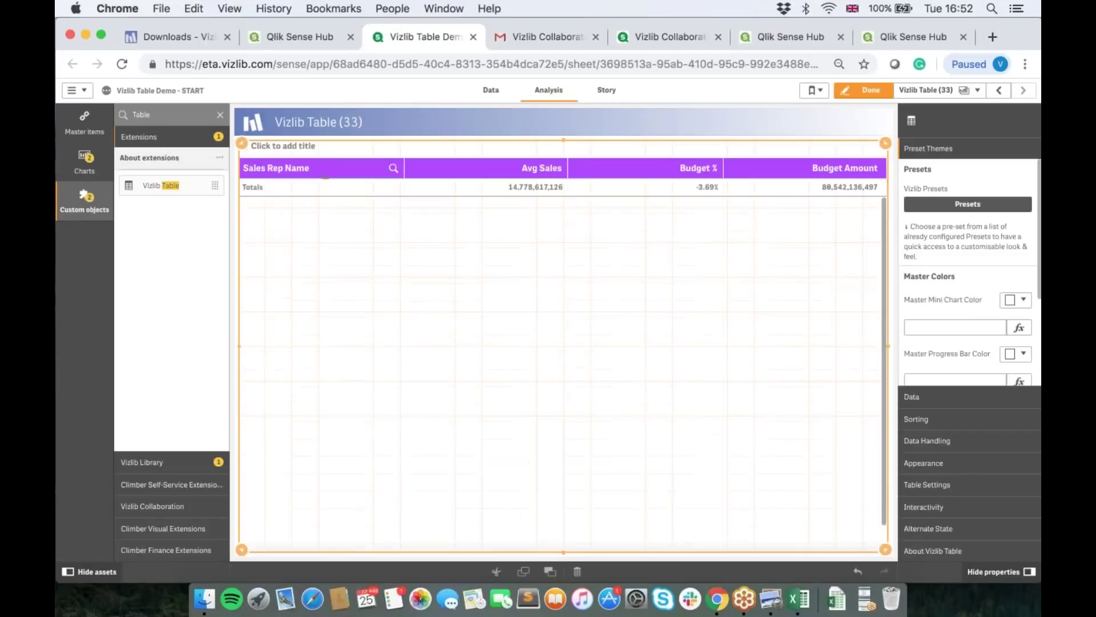
{"action": "left_click", "coordinate": [948, 206]}
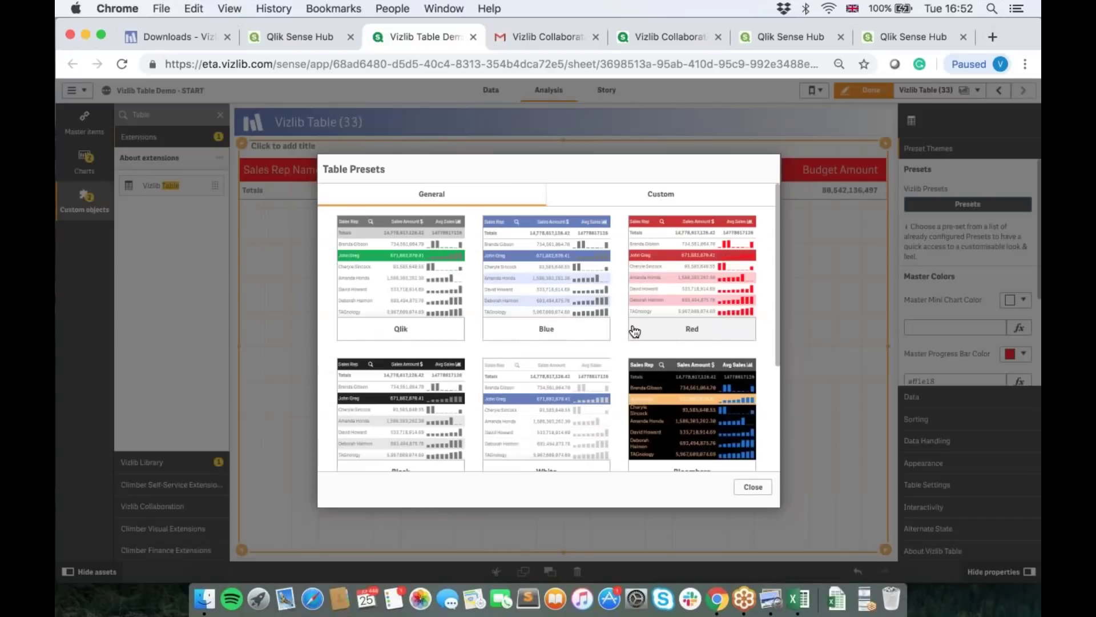
{"action": "left_click", "coordinate": [674, 198]}
{"action": "scroll", "coordinate": [550, 390], "scroll_direction": "down", "scroll_amount": 1}
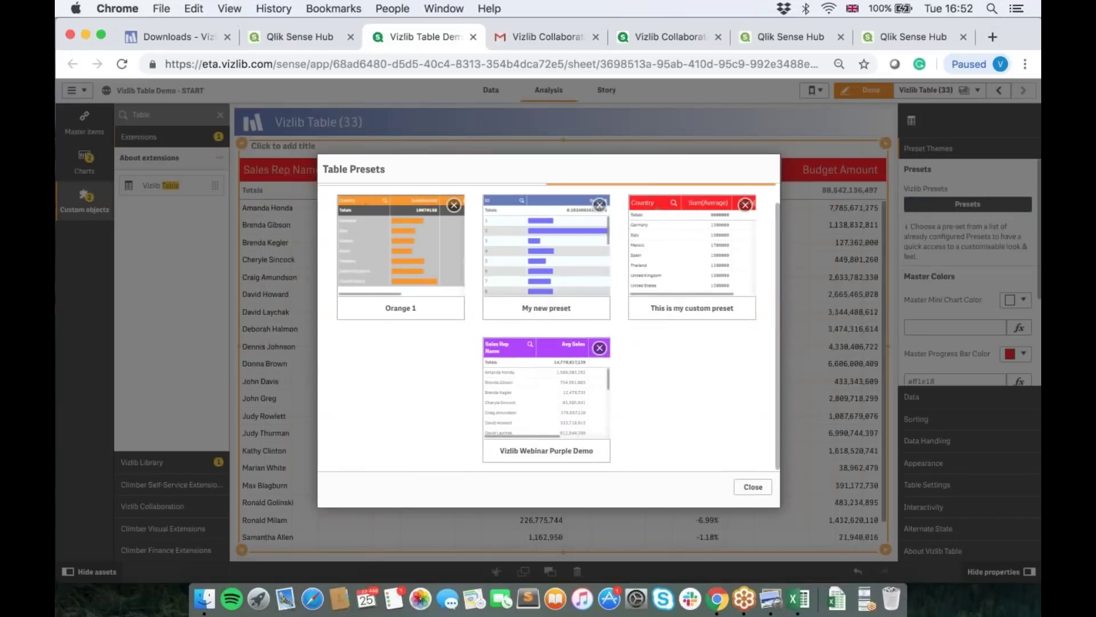
{"action": "left_click", "coordinate": [550, 390]}
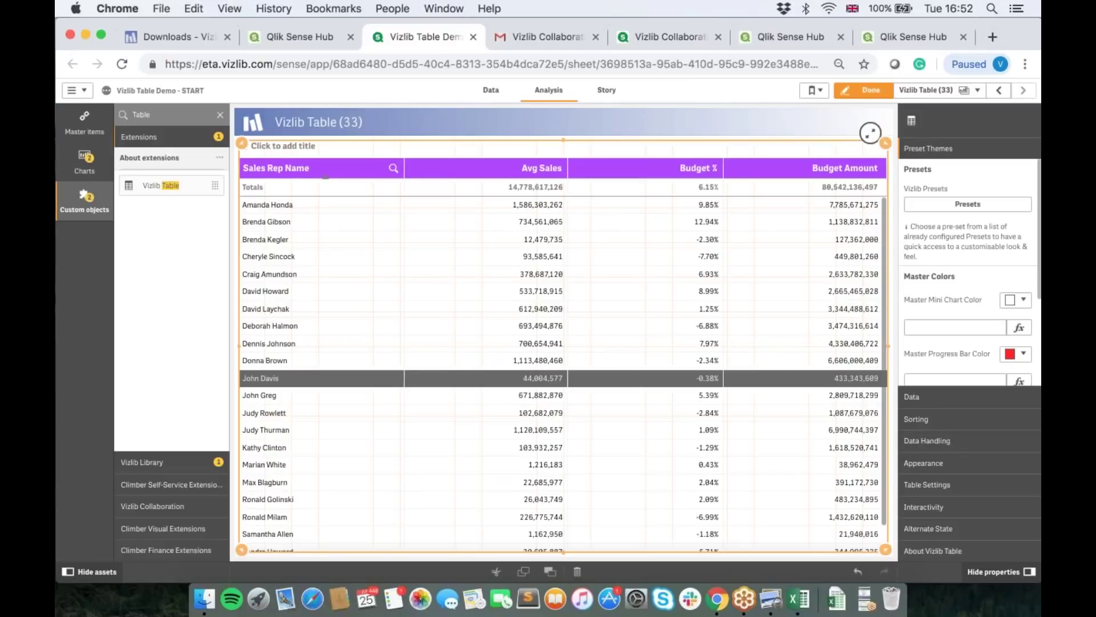
Step: Star 'Vizlib Webinar Purple Demo' as the favourite custom preset, then close the presets list
{"action": "left_click", "coordinate": [935, 207]}
{"action": "left_click", "coordinate": [651, 197]}
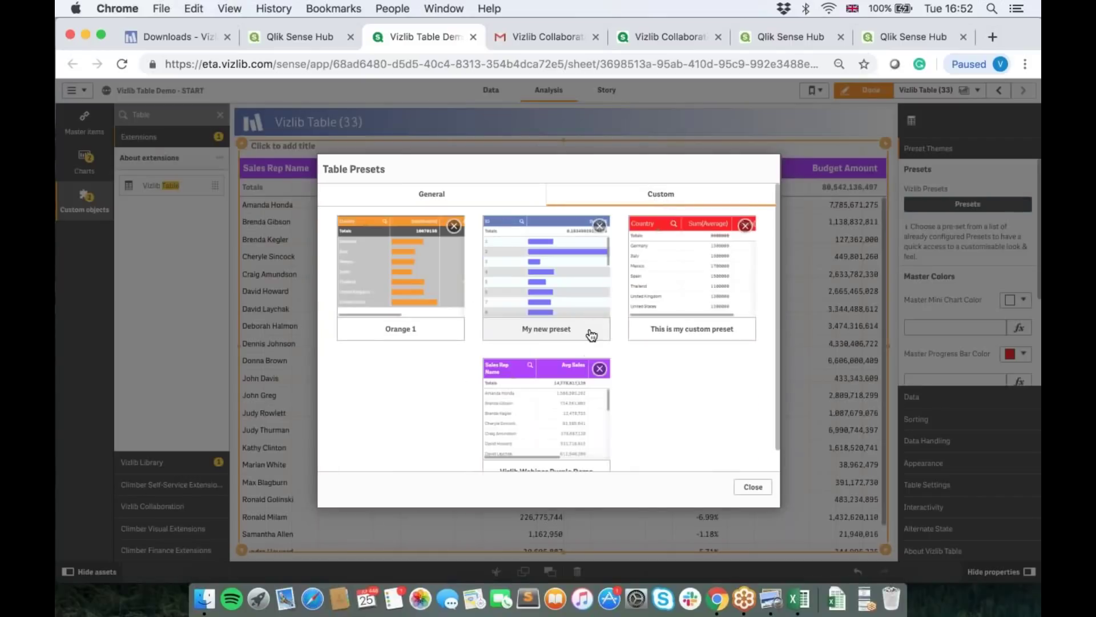
{"action": "scroll", "coordinate": [561, 415], "scroll_direction": "down", "scroll_amount": 1}
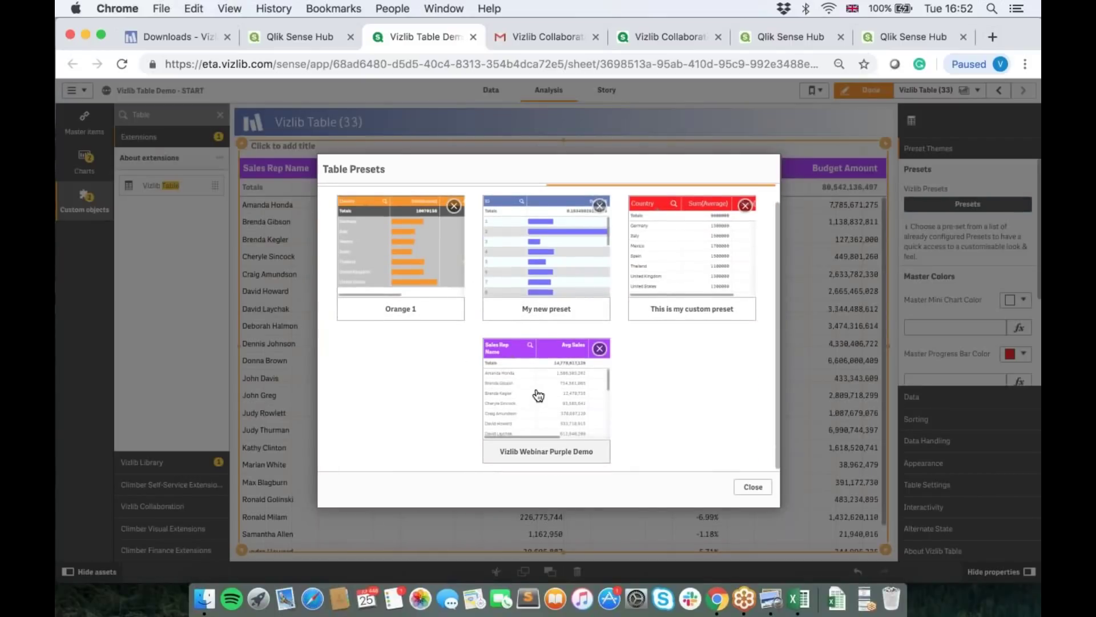
{"action": "right_click", "coordinate": [538, 396]}
{"action": "left_click", "coordinate": [568, 405]}
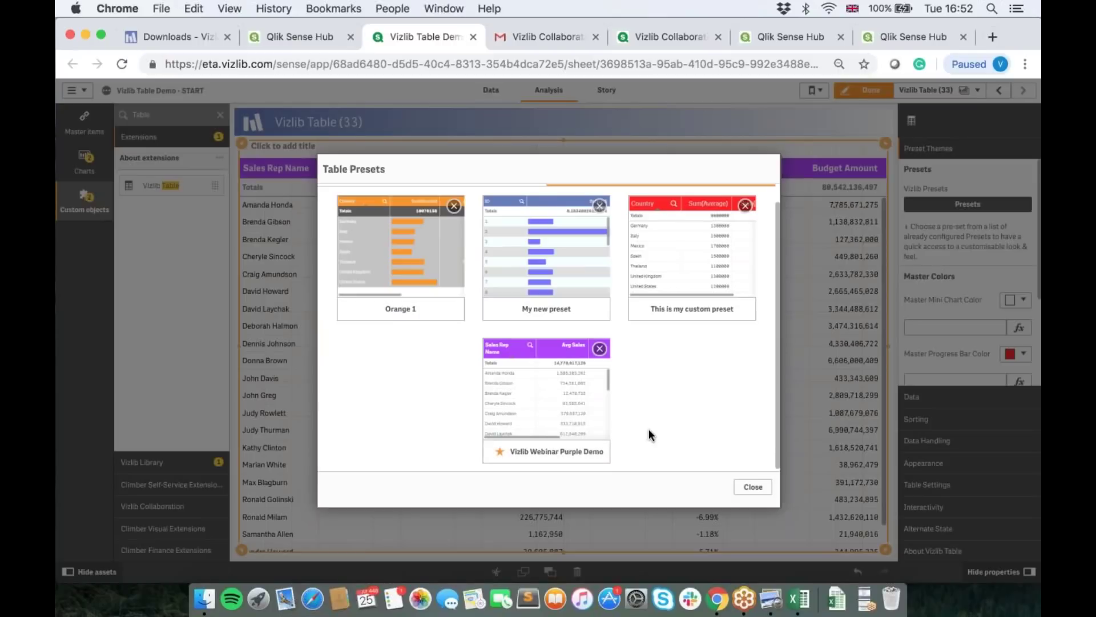
{"action": "left_click", "coordinate": [752, 487]}
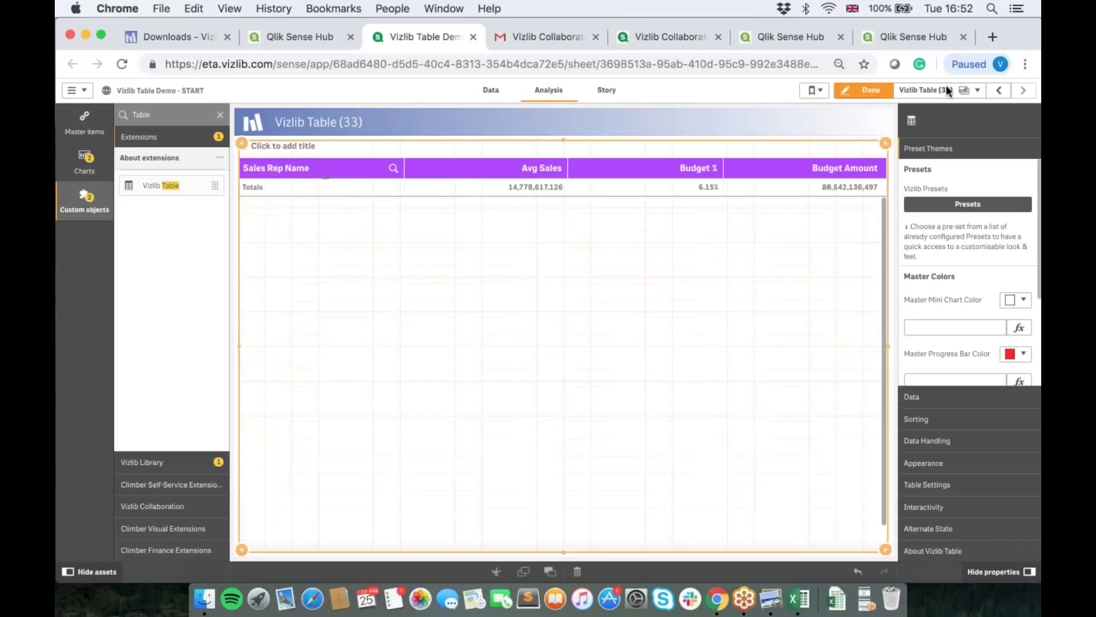
Step: Duplicate the published Vizlib Table sheet as Vizlib Table (34)
{"action": "left_click", "coordinate": [944, 88]}
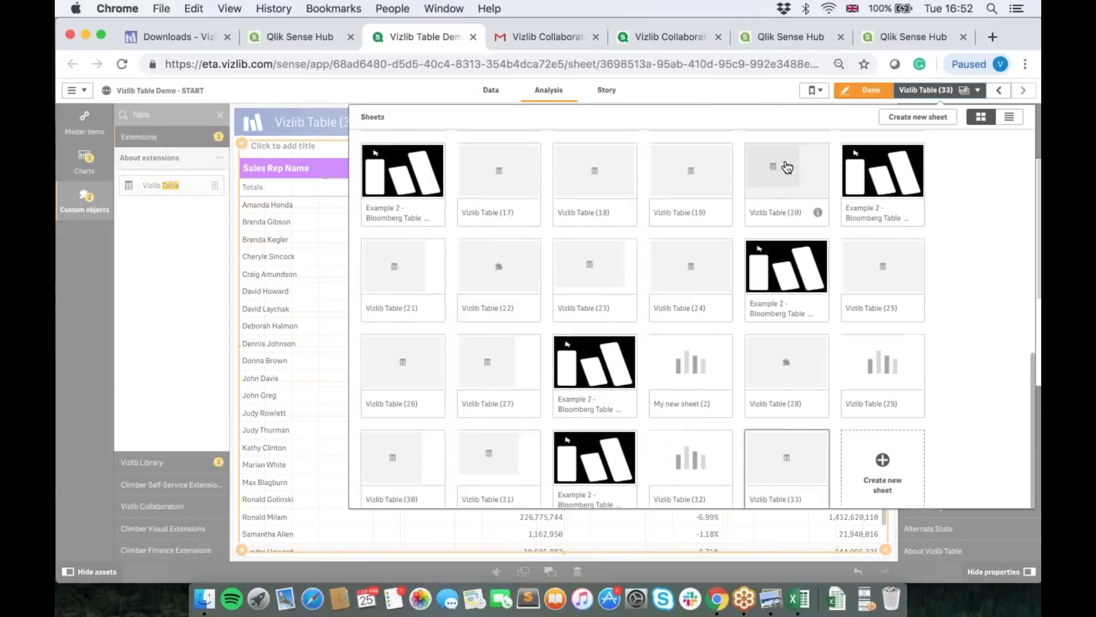
{"action": "left_click", "coordinate": [878, 171]}
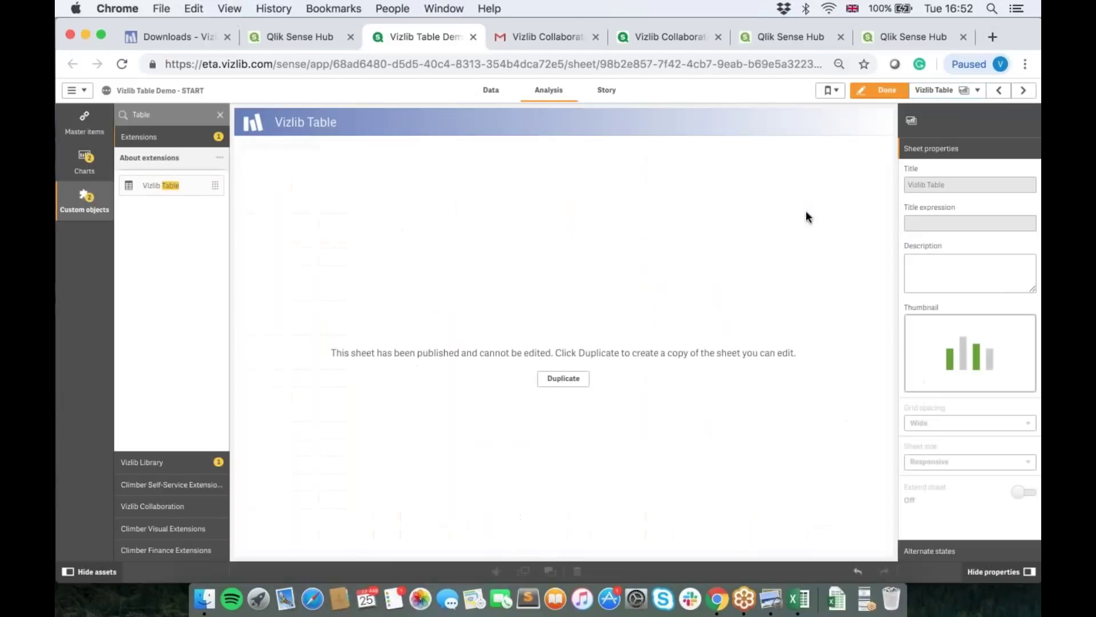
{"action": "left_click", "coordinate": [564, 379]}
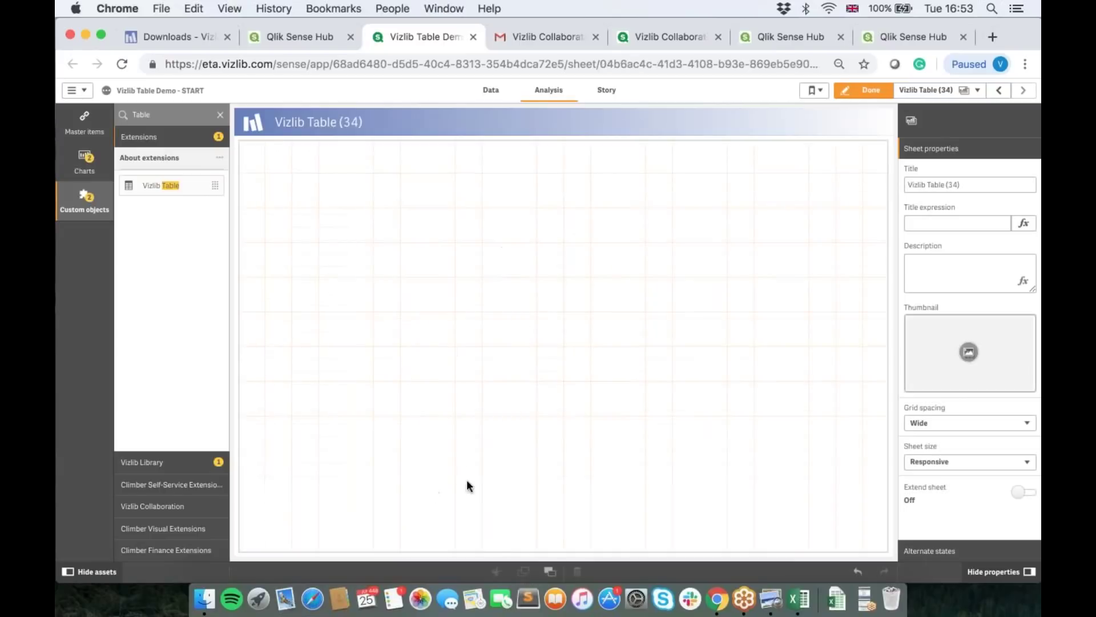
Step: Convert the copied table into a Vizlib Table, then show the 'Vizlib Custom Presets' slide
{"action": "left_click", "coordinate": [505, 523]}
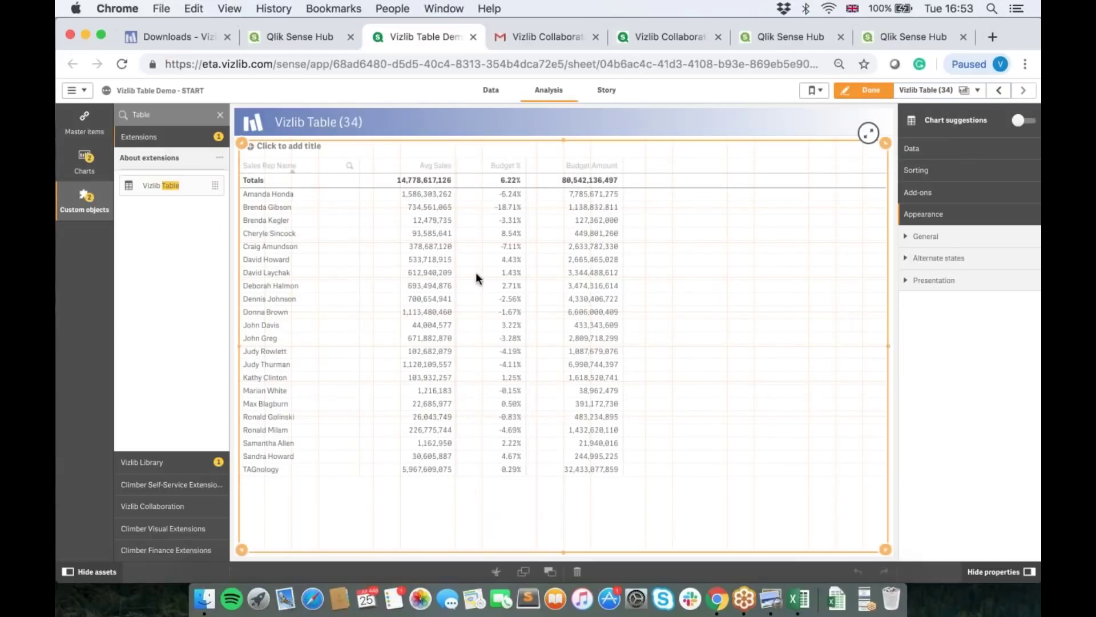
{"action": "left_click_drag", "start_coordinate": [141, 187], "coordinate": [548, 338]}
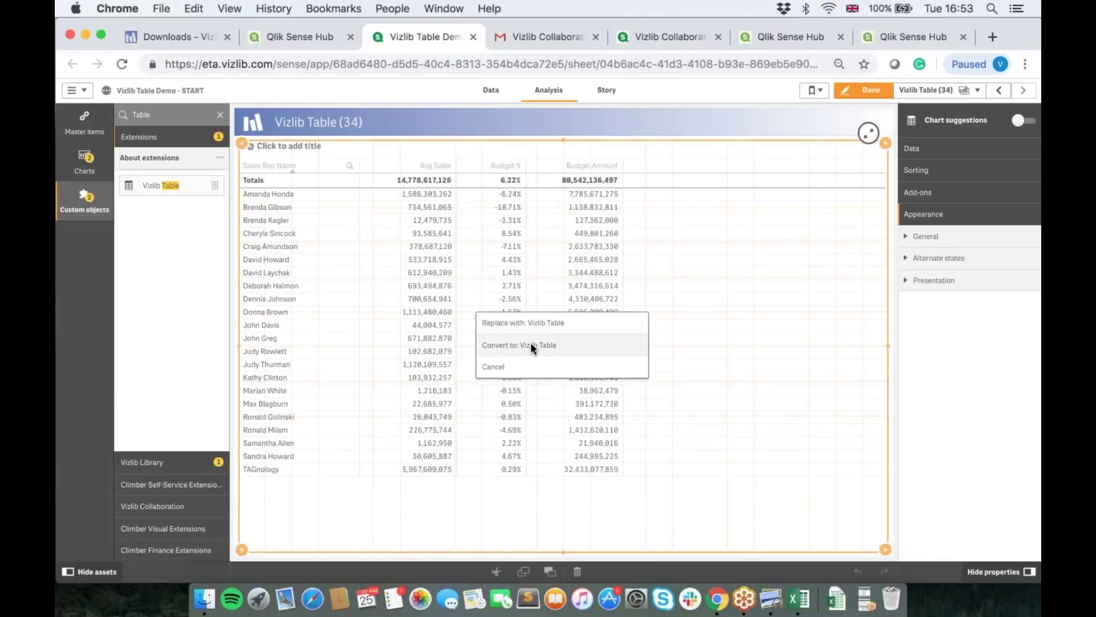
{"action": "left_click", "coordinate": [531, 345]}
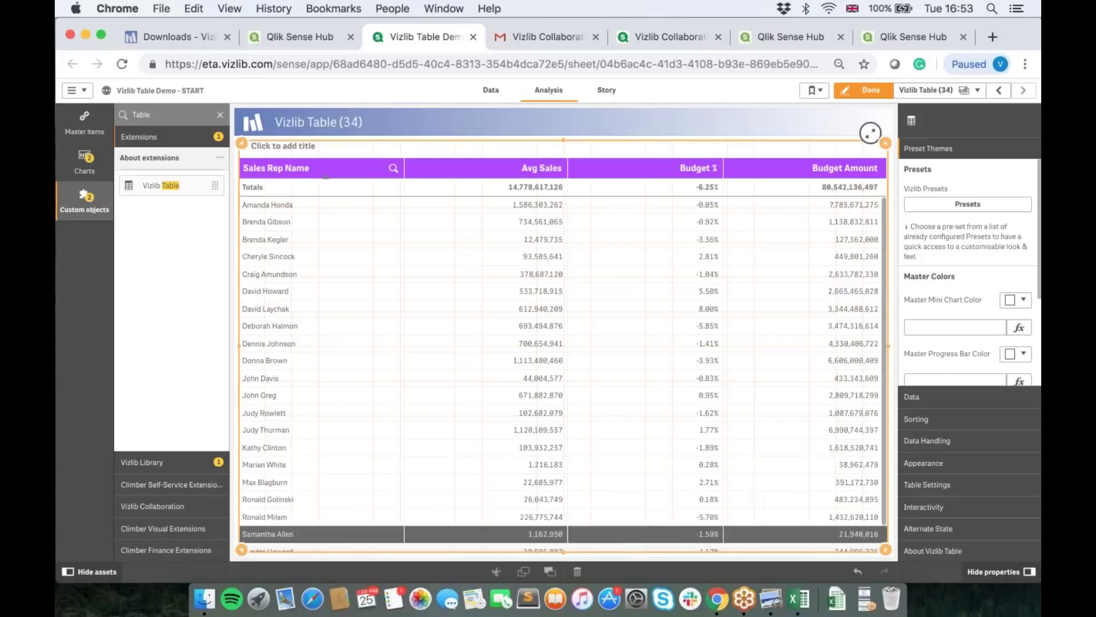
{"action": "scroll", "coordinate": [938, 351], "scroll_direction": "down", "scroll_amount": 3}
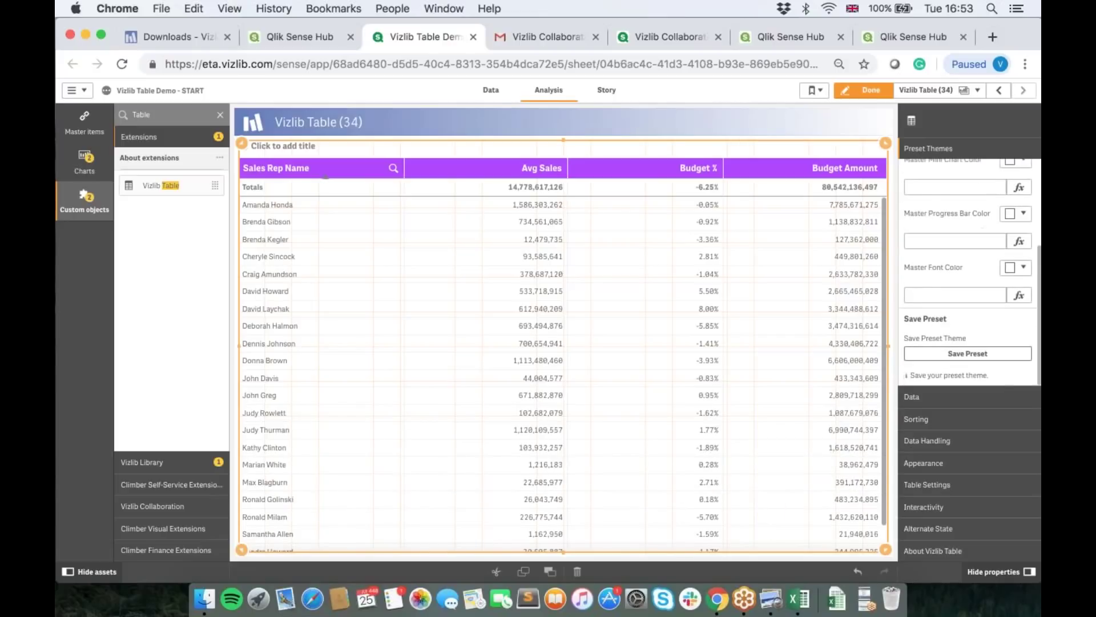
{"action": "left_click", "coordinate": [768, 601]}
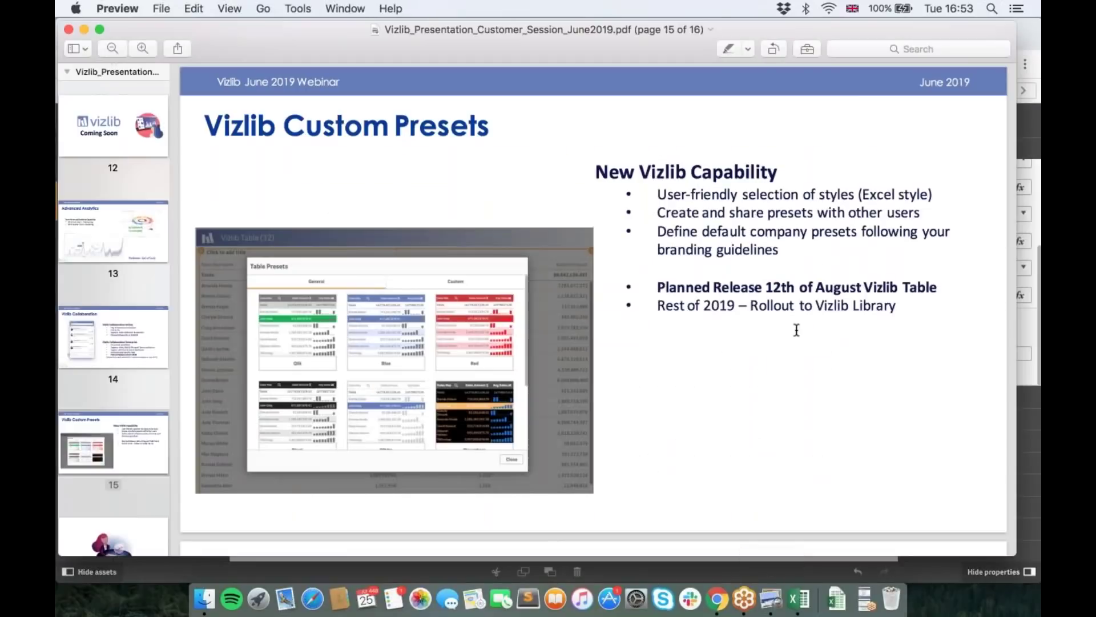
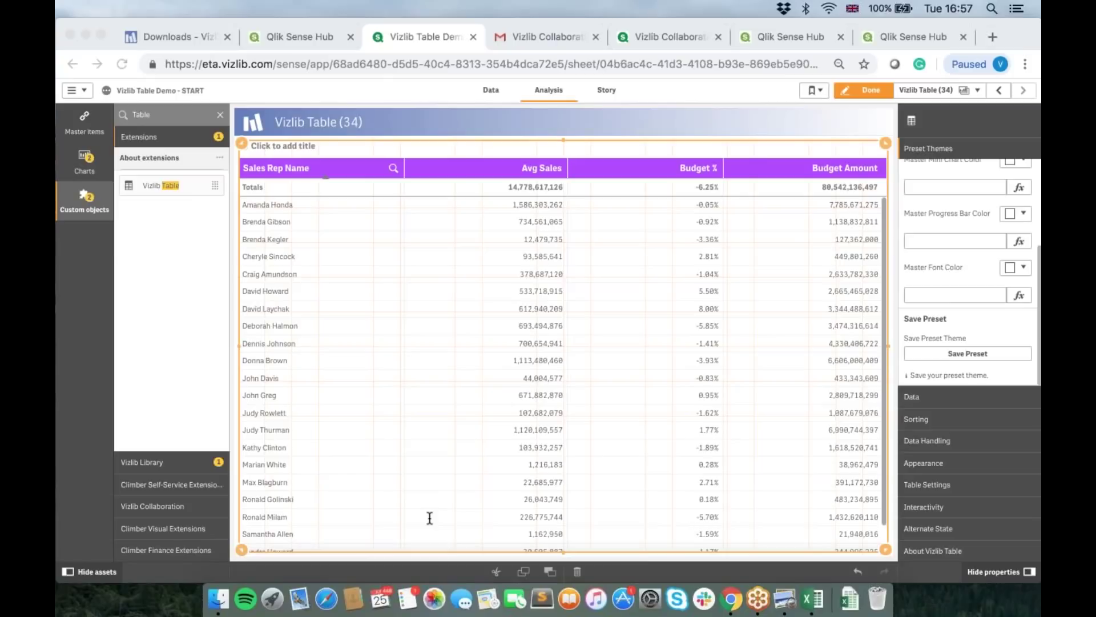
Step: Bring the Chrome window with the sales reps Vizlib Table back to the front
{"action": "left_click", "coordinate": [733, 598]}
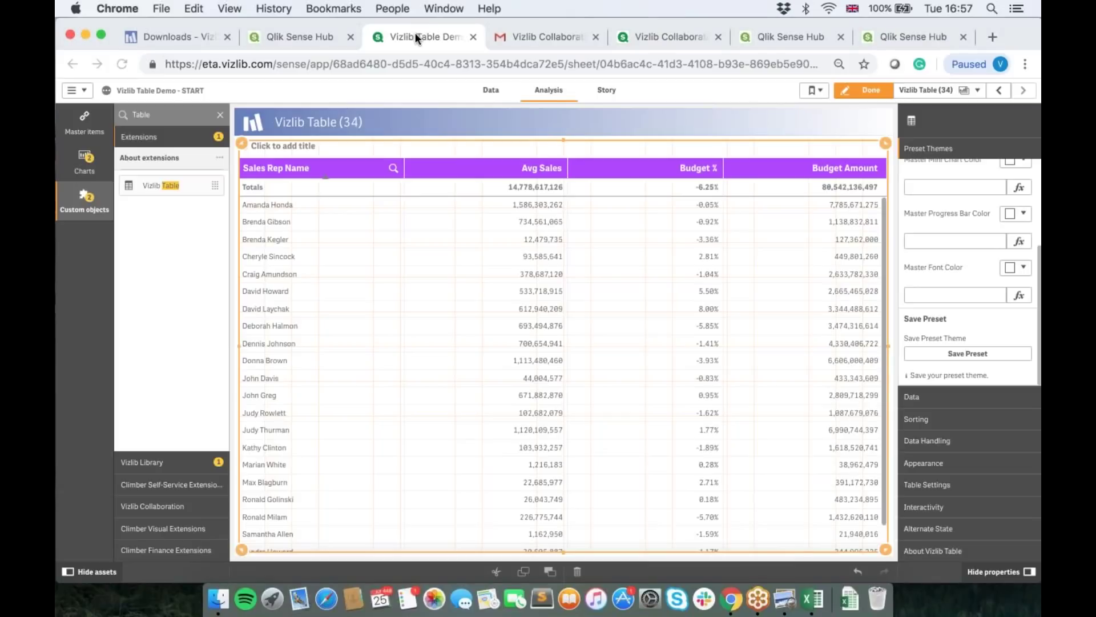
Step: Switch to the Vizlib Collaboration dashboard and refresh it after the connection-lost error
{"action": "left_click", "coordinate": [517, 35]}
{"action": "left_click", "coordinate": [686, 34]}
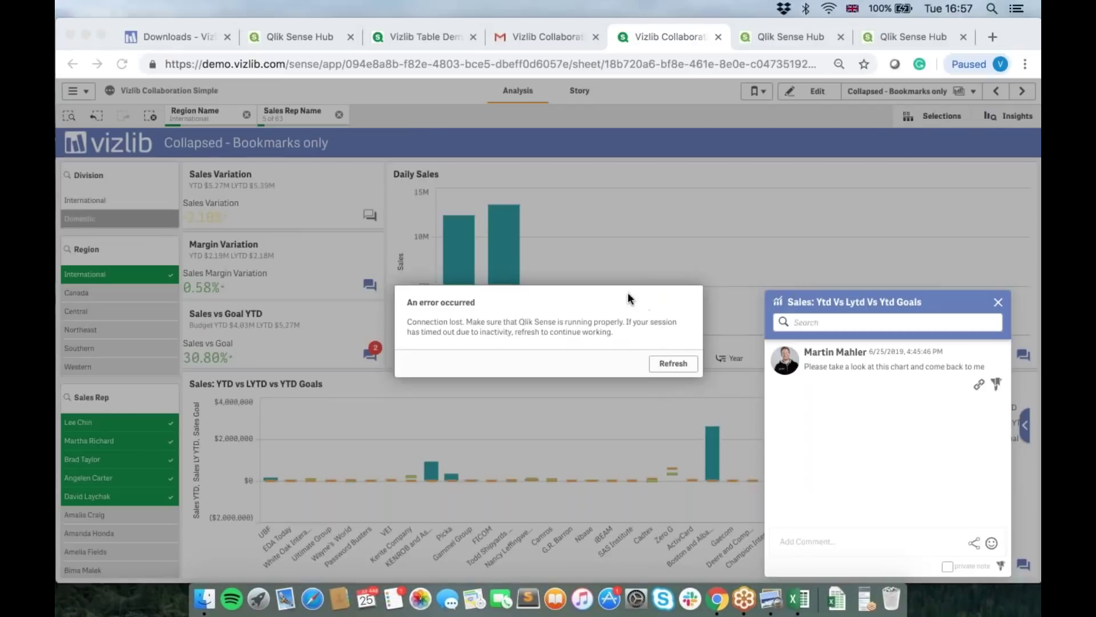
{"action": "left_click", "coordinate": [809, 384]}
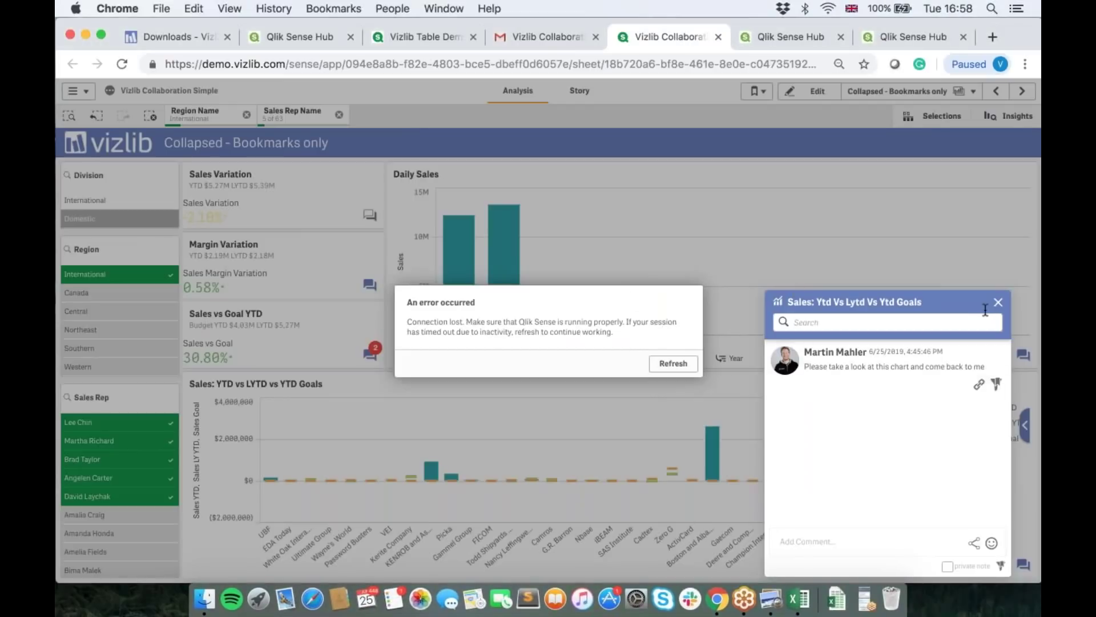
{"action": "left_click", "coordinate": [677, 363]}
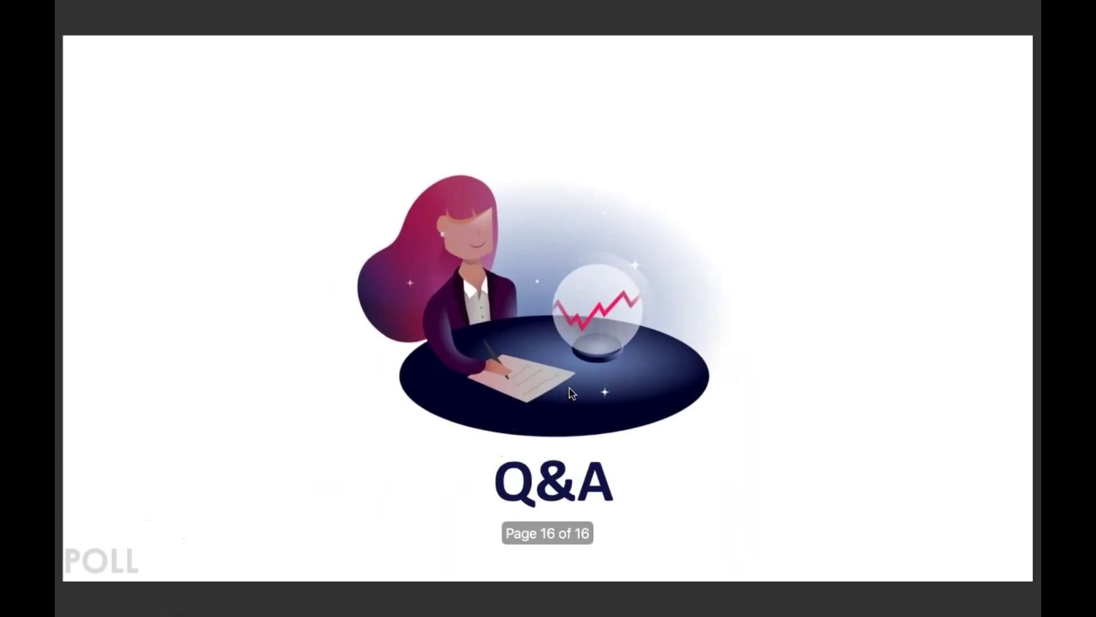
Step: Page back two slides from Q&A, then return to the Chrome collaboration dashboard
{"action": "key", "text": "Left"}
{"action": "key", "text": "Left"}
{"action": "key", "text": "Left"}
{"action": "key", "text": "Left"}
{"action": "key", "text": "Left"}
{"action": "key", "text": "Left"}
{"action": "key", "text": "Left"}
{"action": "key", "text": "Left"}
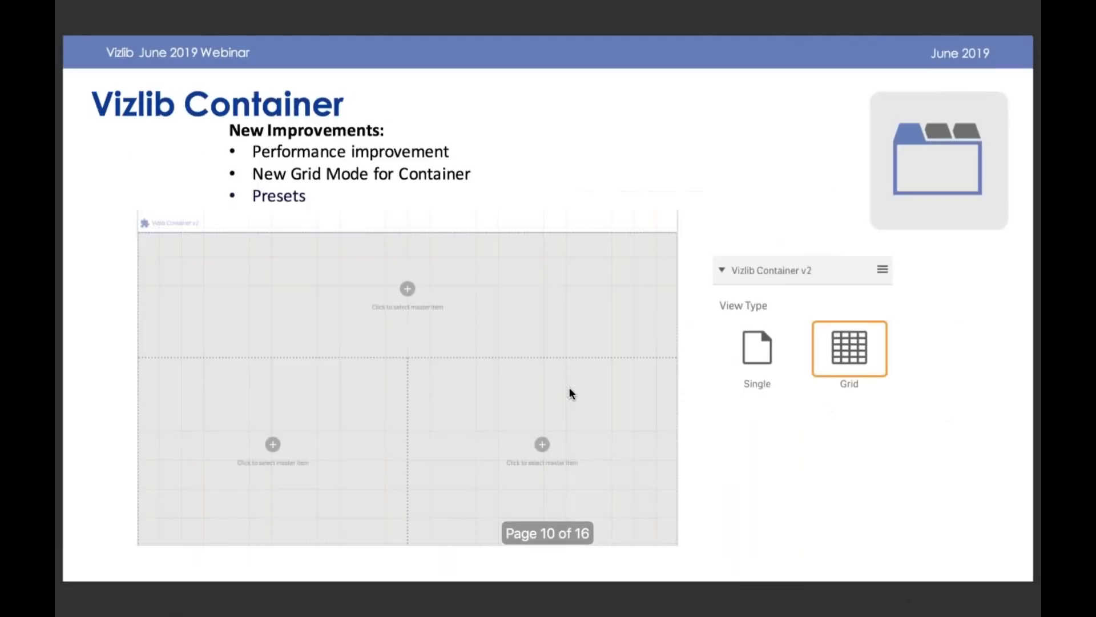
{"action": "key", "text": "Left"}
{"action": "key", "text": "Left"}
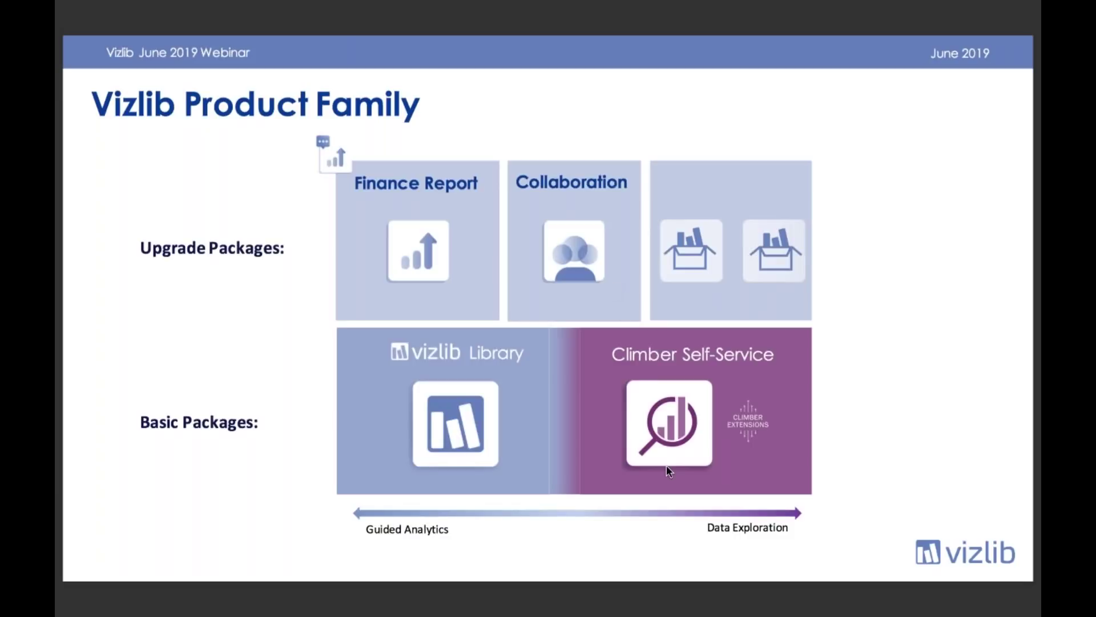
{"action": "key", "text": "ctrl+Left"}
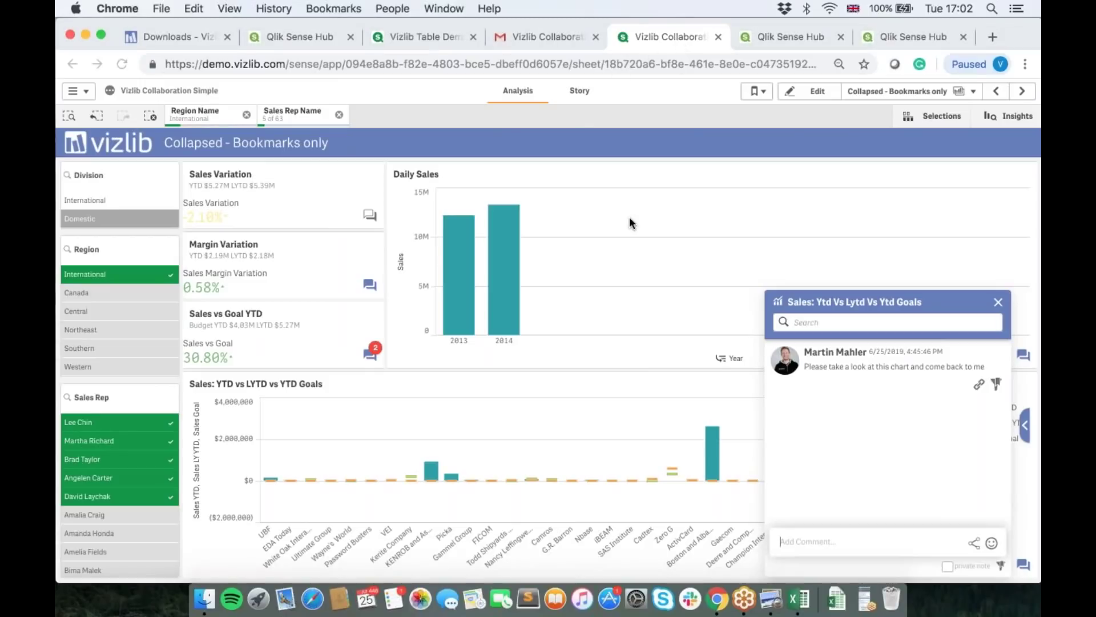
Step: Replace the dashboard URL in the address bar with the Vizlib support e-mail address
{"action": "left_click", "coordinate": [492, 64]}
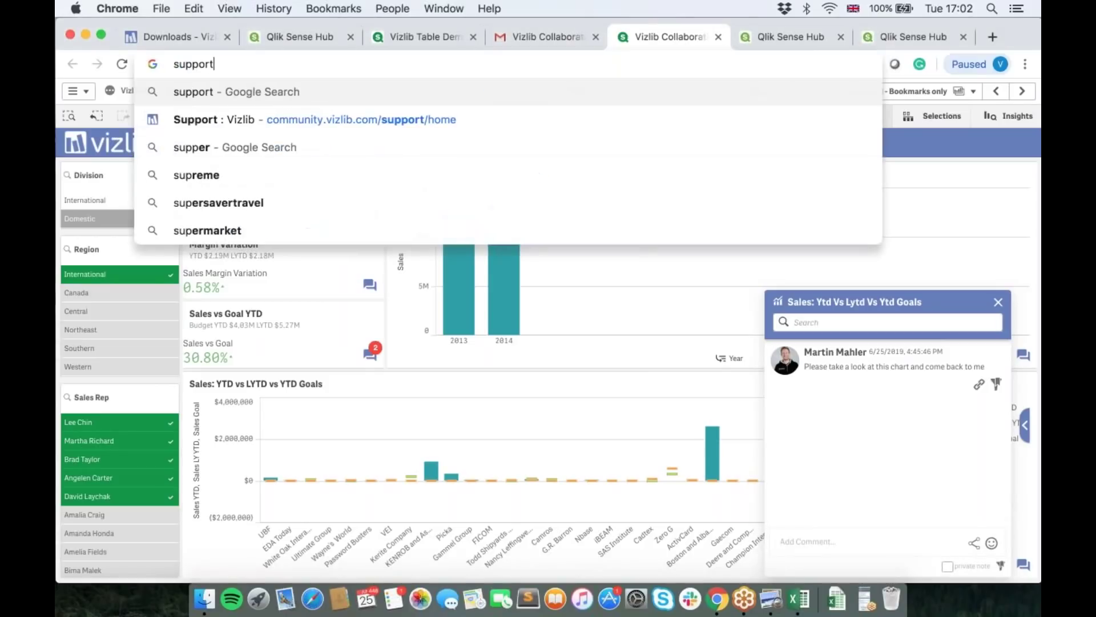
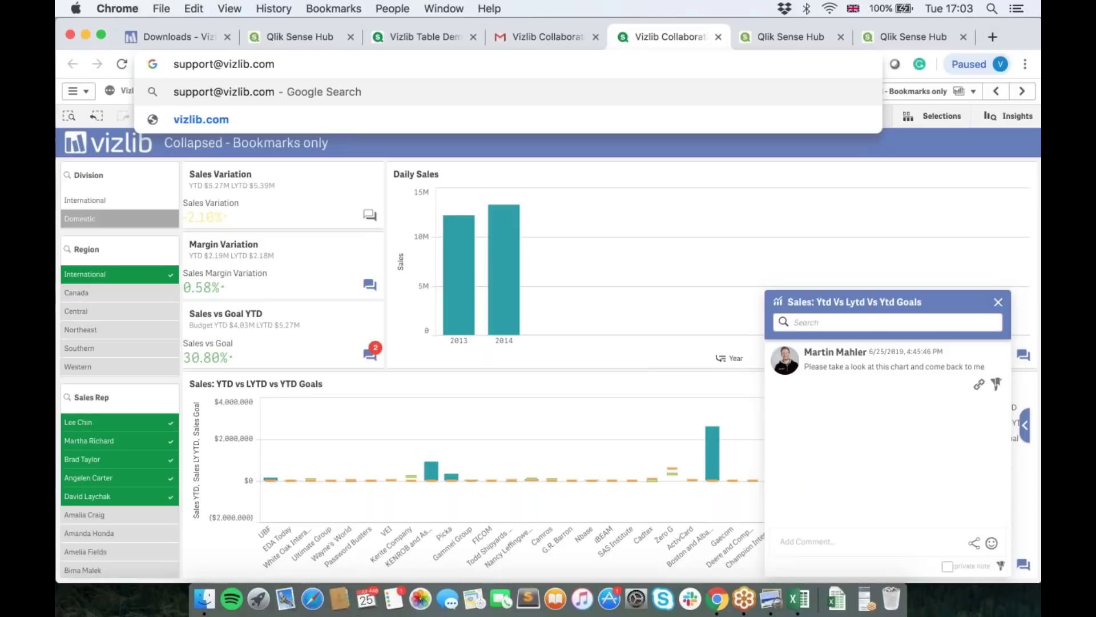
Step: Bring the slideshow forward and advance five slides to Vizlib Custom Presets
{"action": "left_click", "coordinate": [771, 599]}
{"action": "key", "text": "Right"}
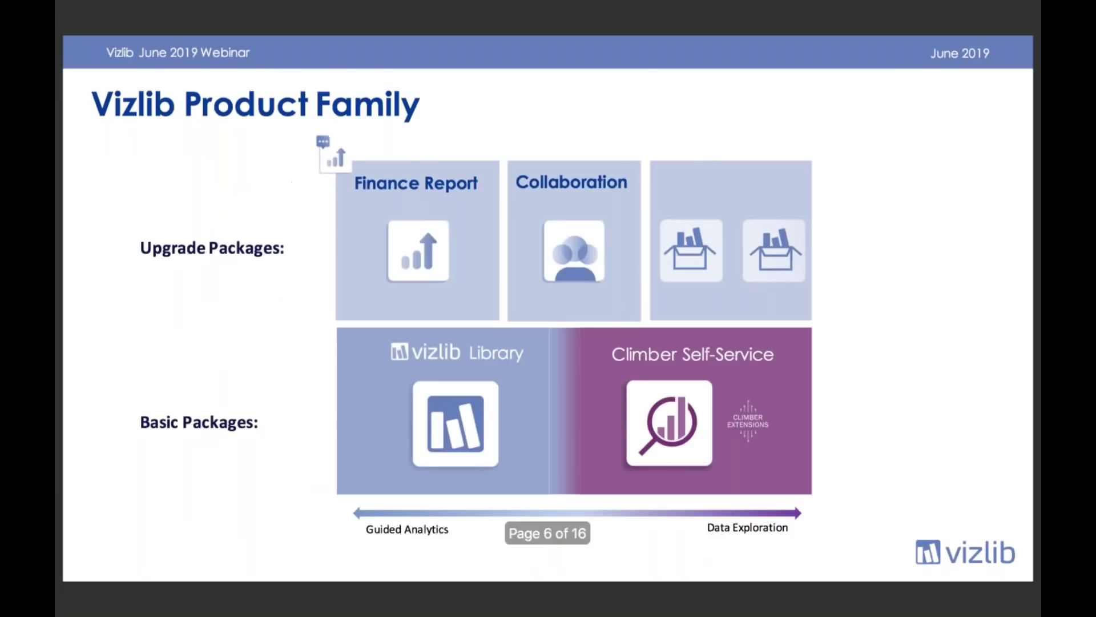
{"action": "key", "text": "Right"}
{"action": "key", "text": "Right"}
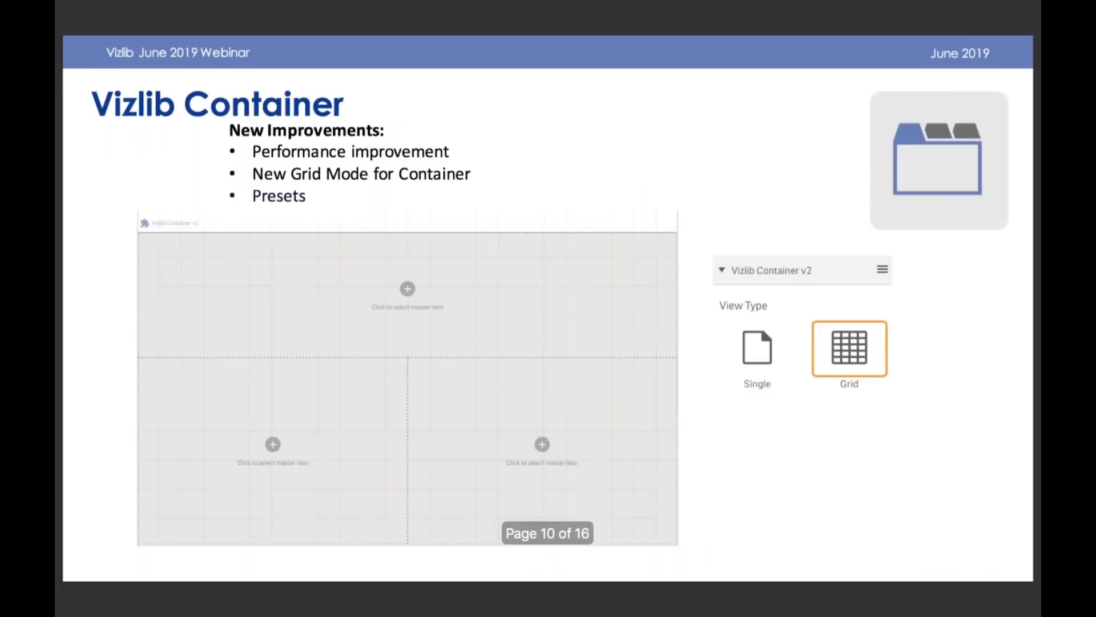
{"action": "key", "text": "Right"}
{"action": "key", "text": "Right"}
{"action": "key", "text": "Right"}
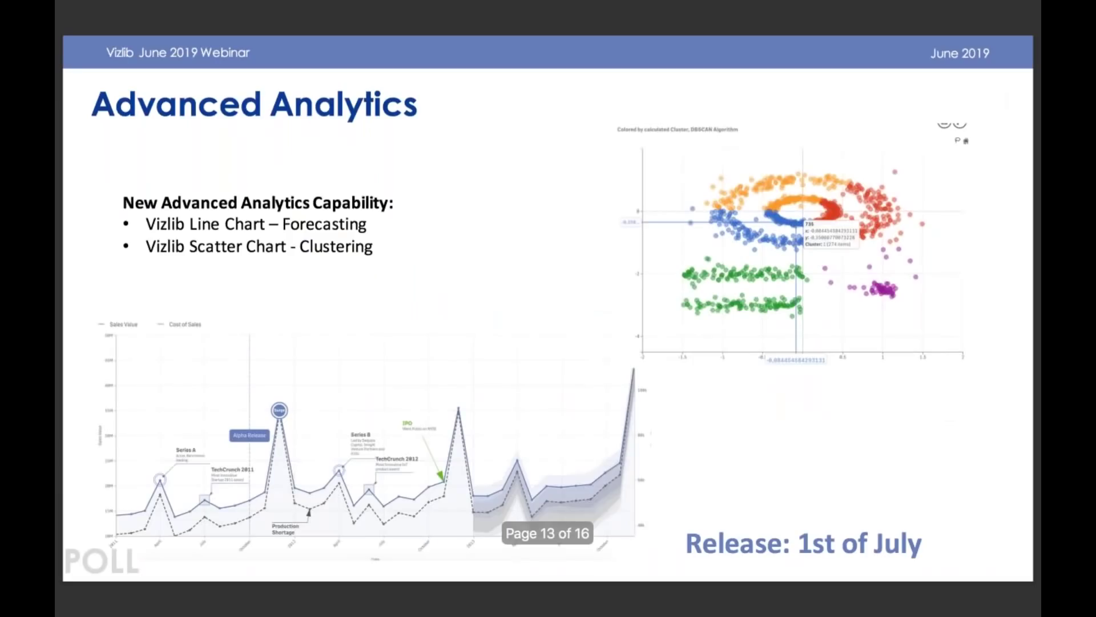
{"action": "key", "text": "Right"}
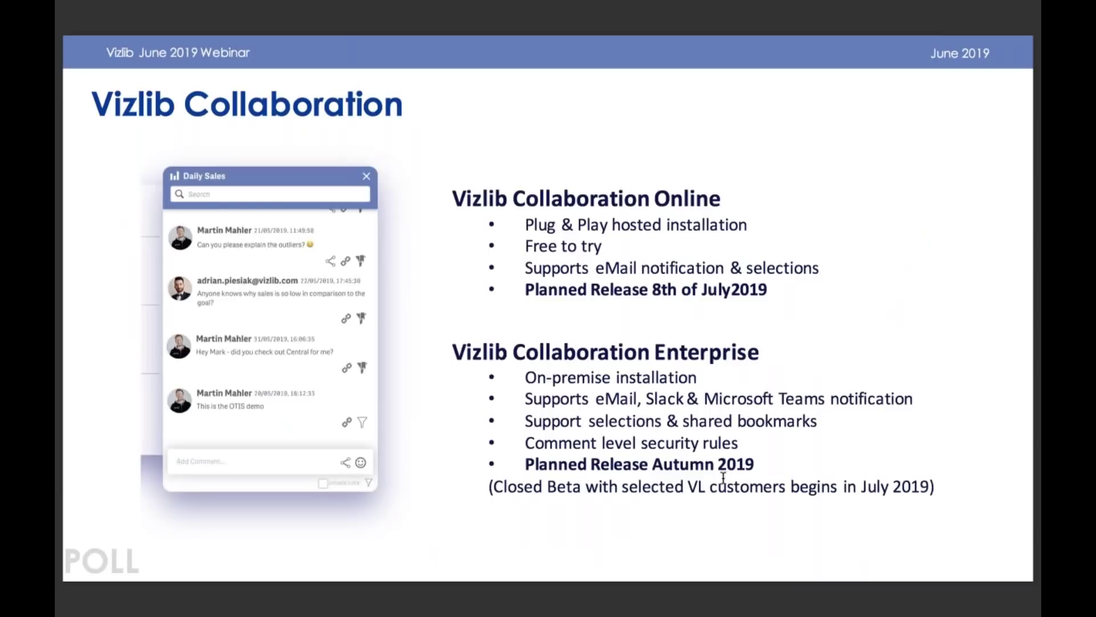
{"action": "key", "text": "Right"}
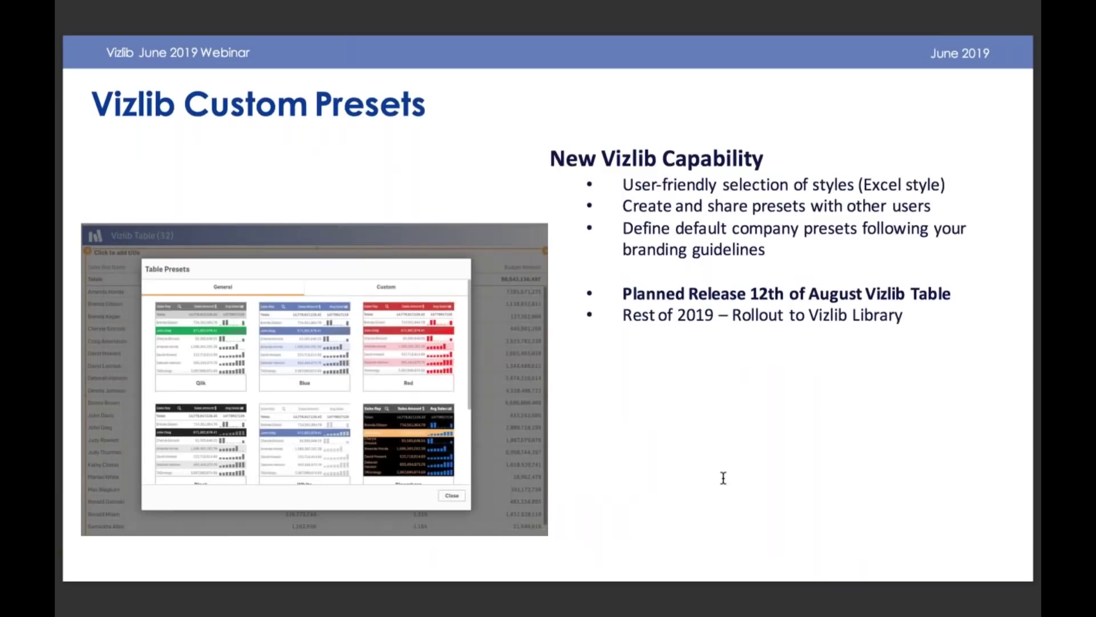